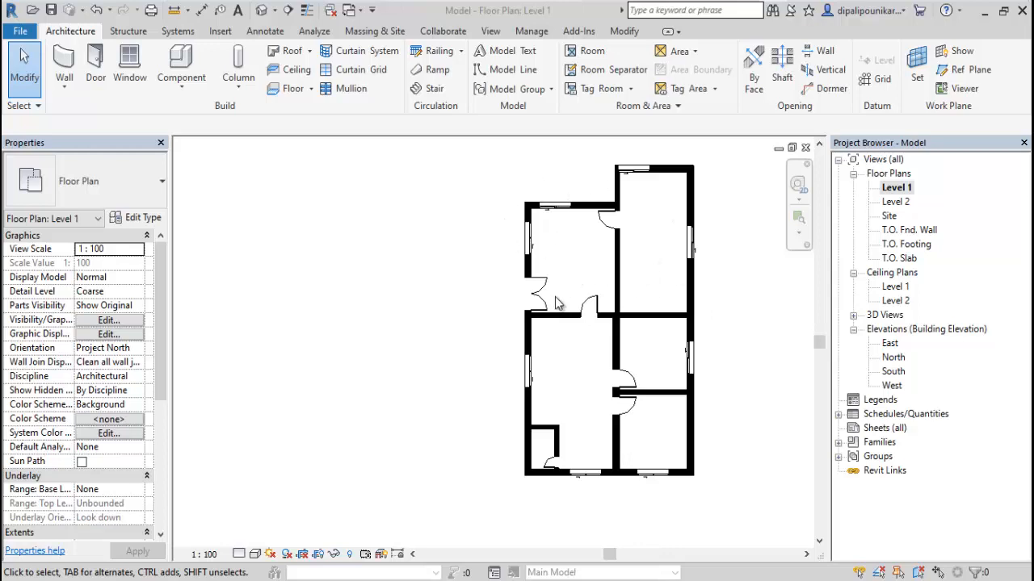
Start a stair from Level 1 to Level 2 and set the actual run width to 1200 mm.
scroll(557, 297, "up", 1)
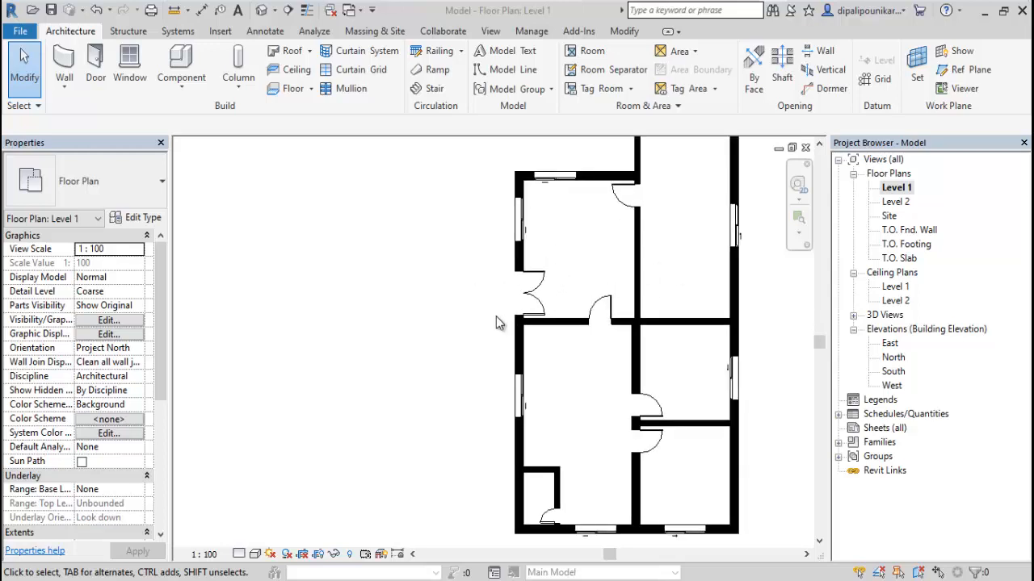
scroll(466, 317, "down", 1)
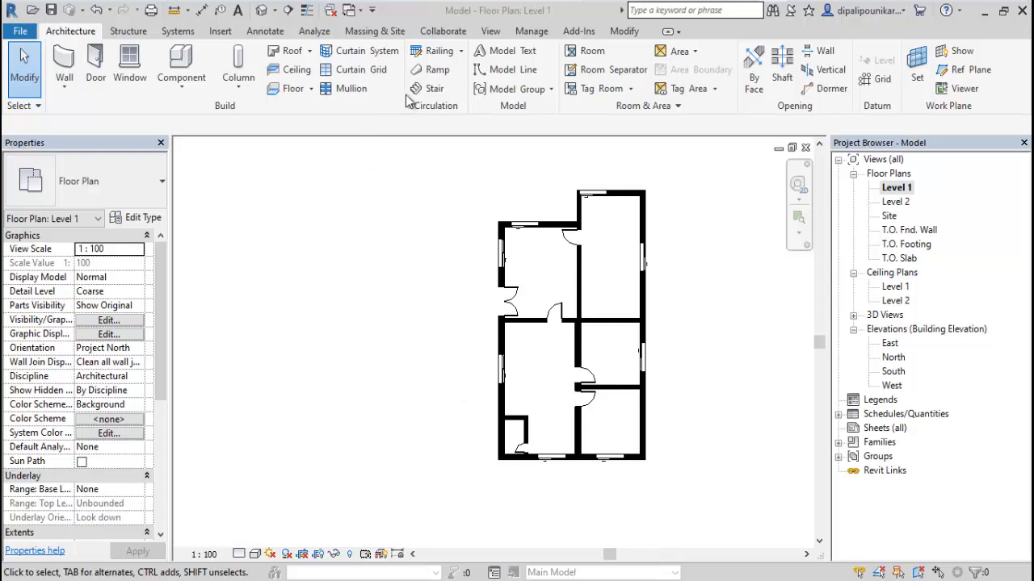
left_click(430, 88)
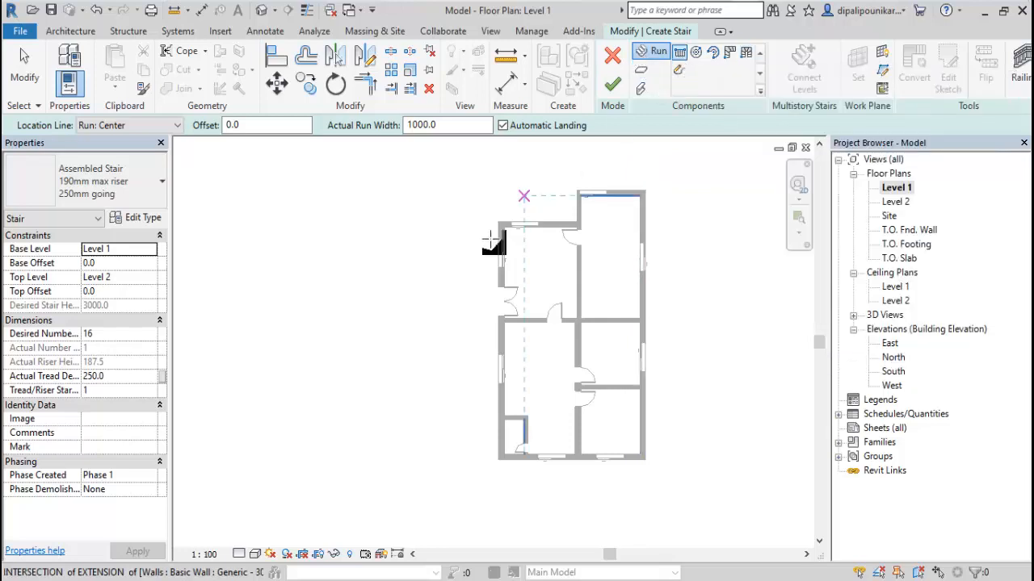
scroll(453, 420, "up", 1)
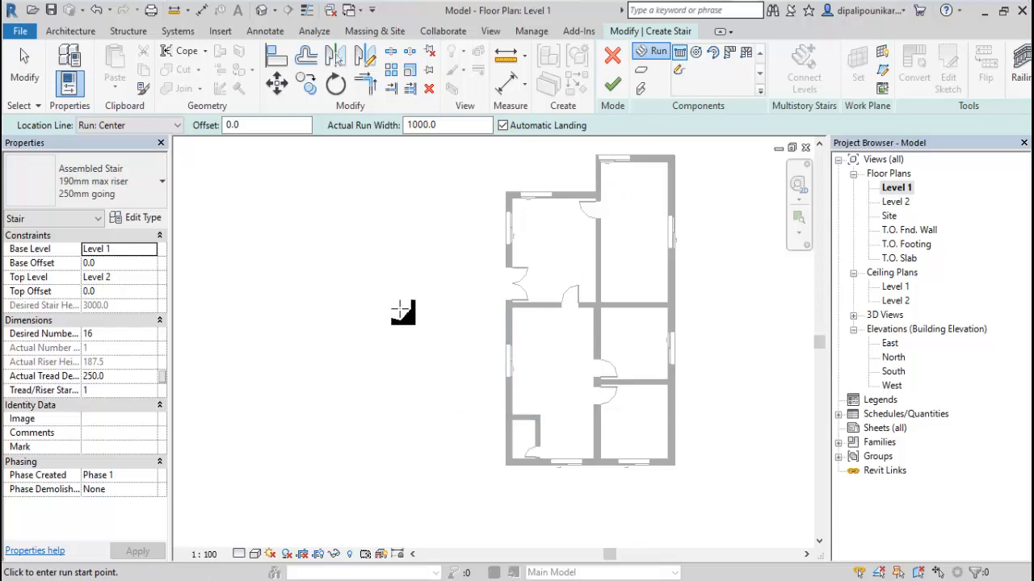
middle_click_drag(412, 265, 418, 221)
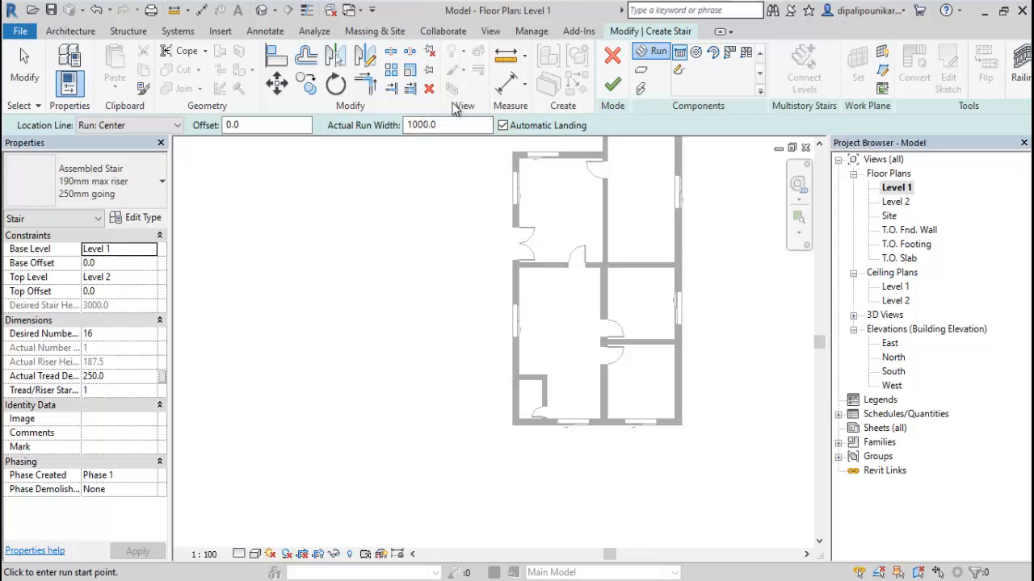
double_click(456, 126)
type("12")
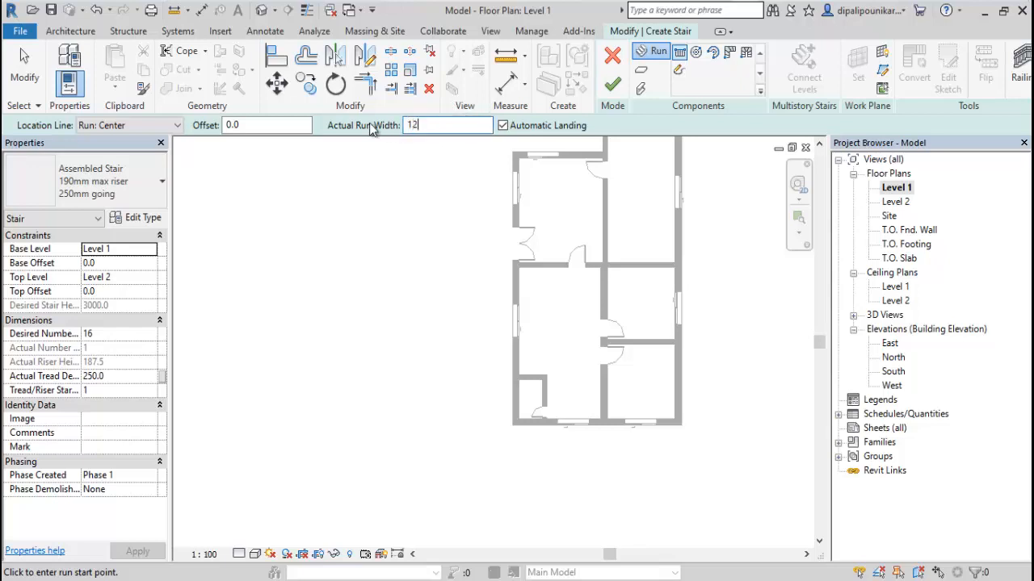
type("00")
key("Return")
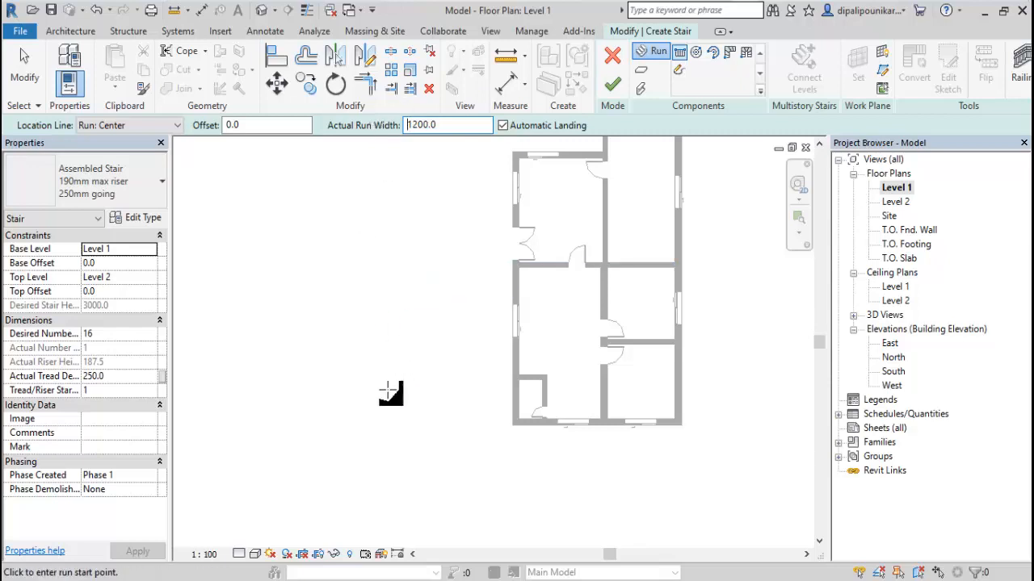
Draw the first stair run 2500 mm long, straight down the plan in the open area west of the house.
middle_click_drag(359, 370, 443, 362)
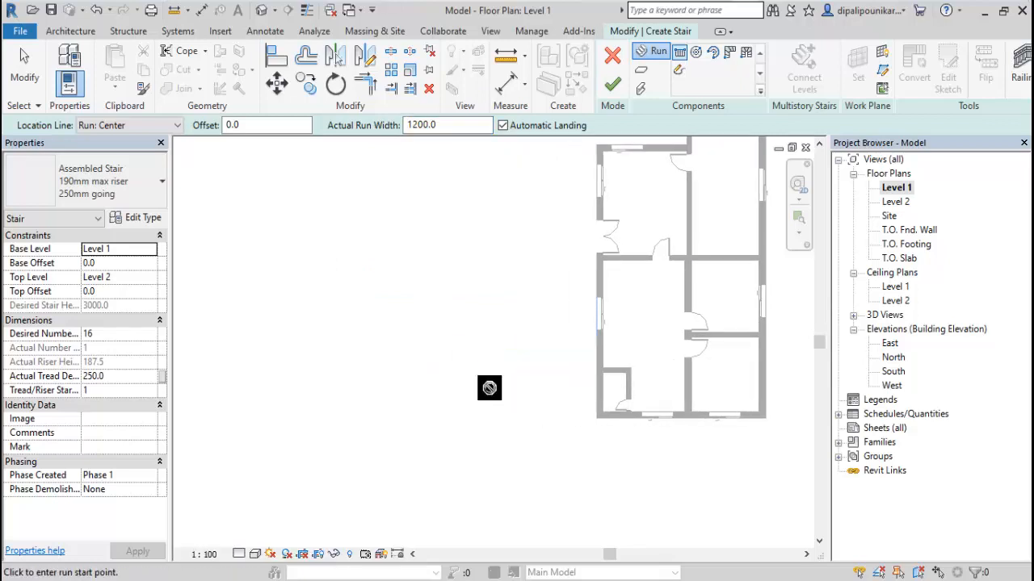
left_click(489, 388)
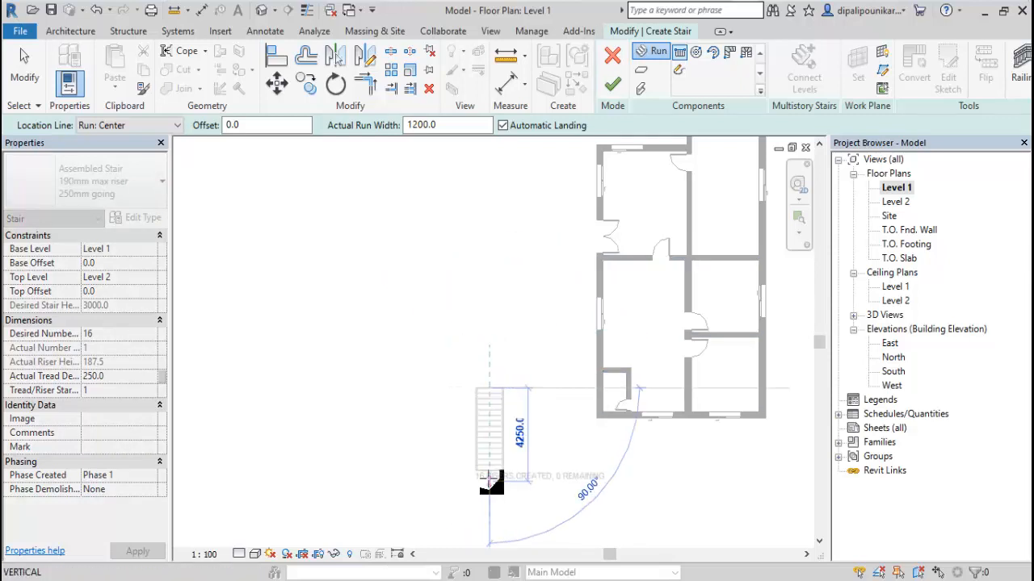
scroll(480, 404, "up", 3)
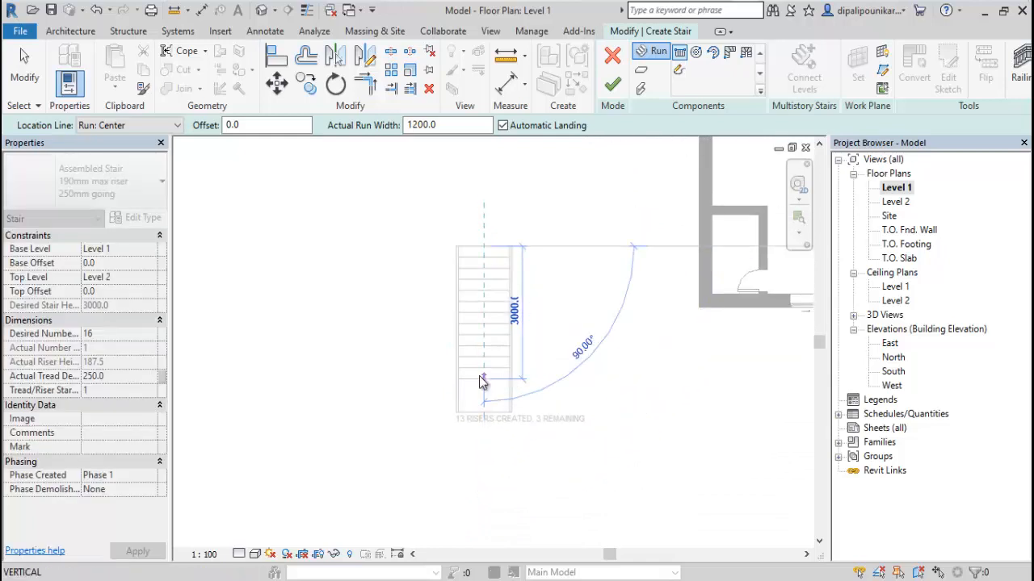
type("2500")
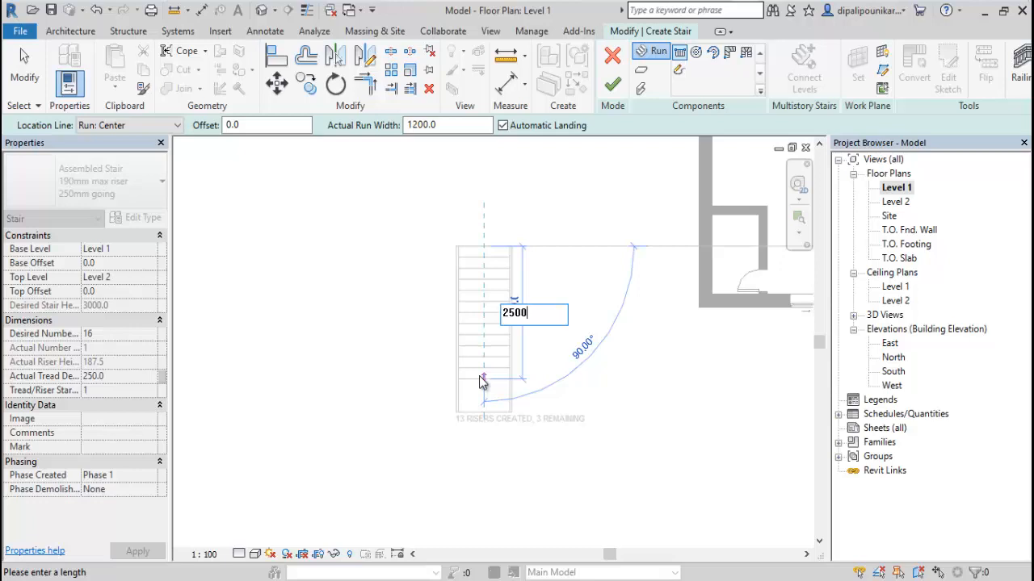
key("Return")
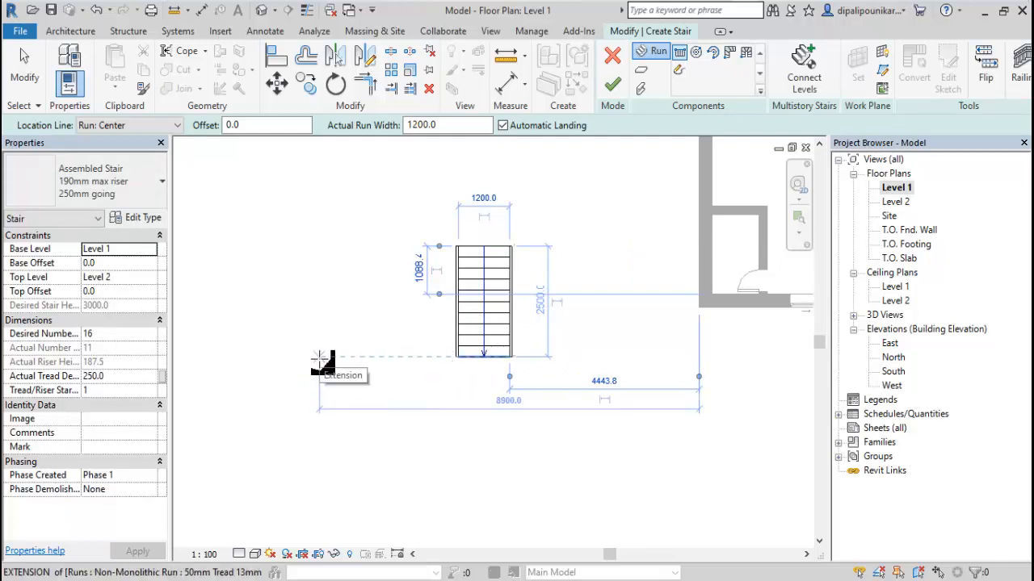
type("1200")
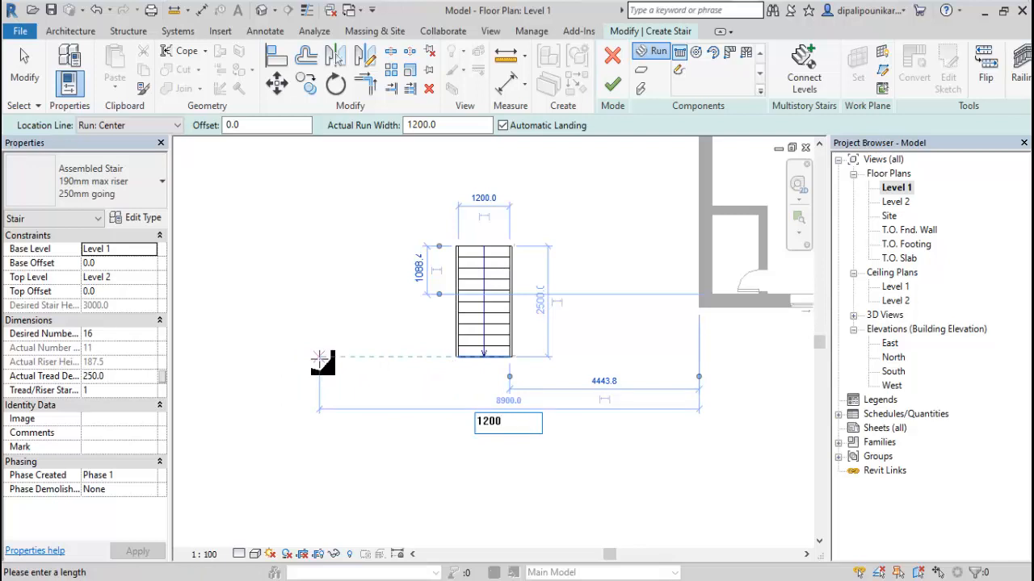
key("Return")
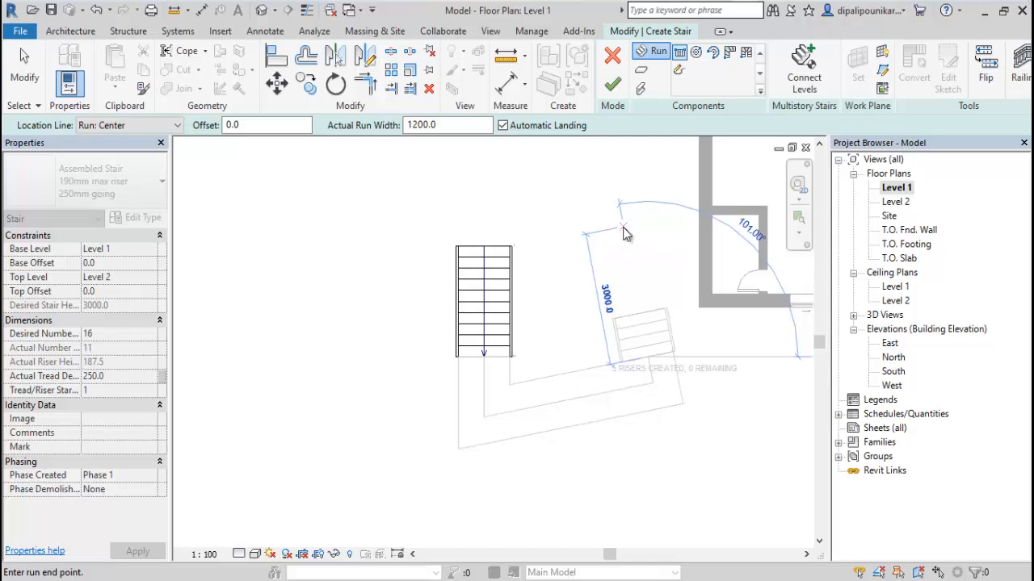
key("Escape")
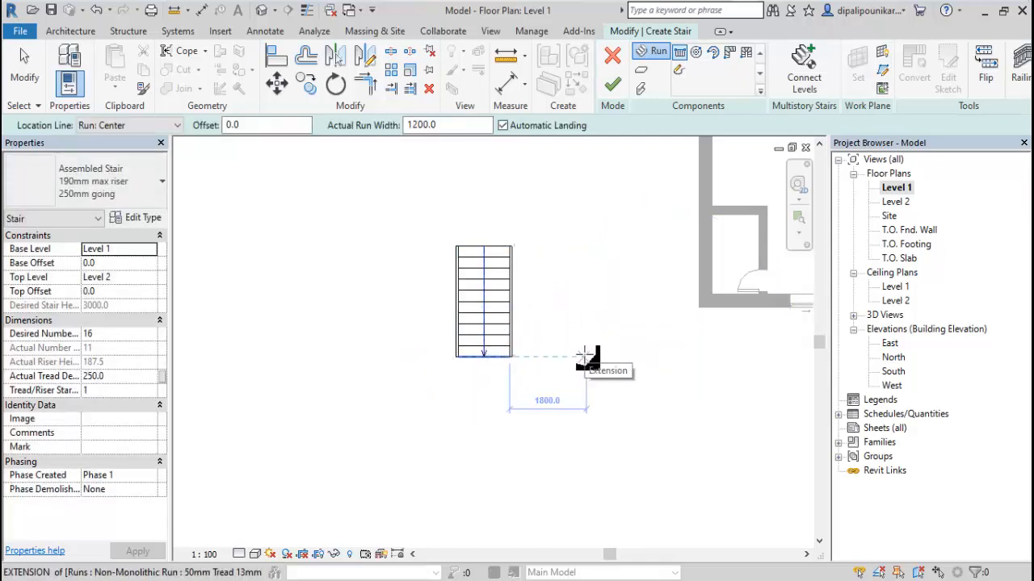
Add a parallel 1500 mm return run starting 1000 mm east of the first run's end, and finish the stair.
type("1000")
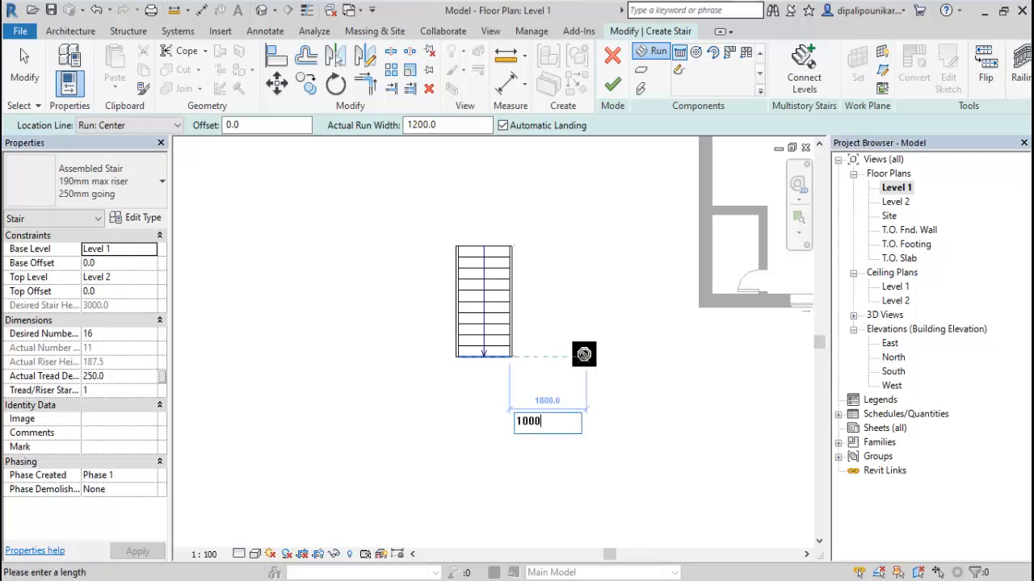
key("Return")
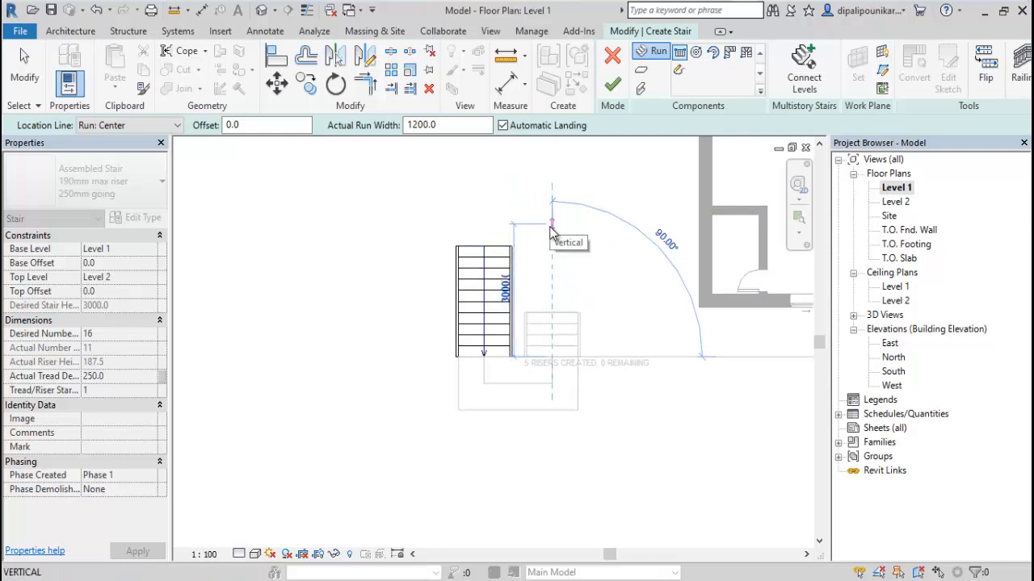
type("1500")
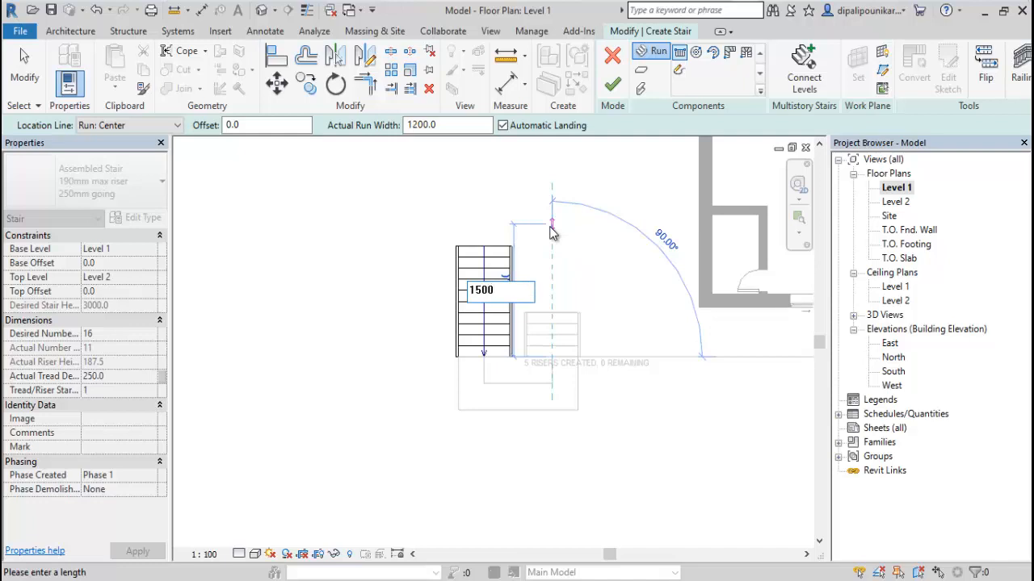
key("Return")
key("Escape")
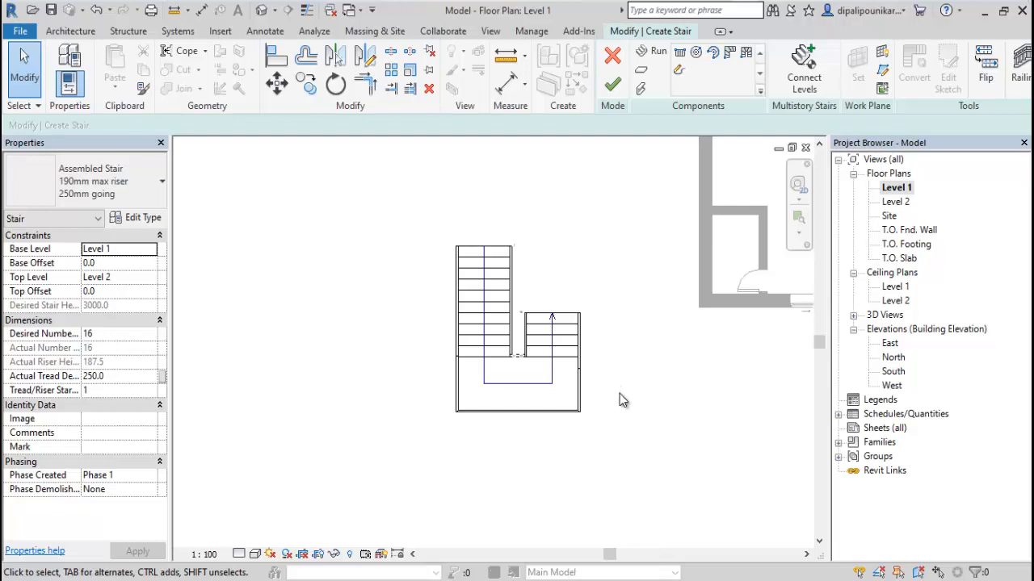
middle_click_drag(625, 431, 591, 426)
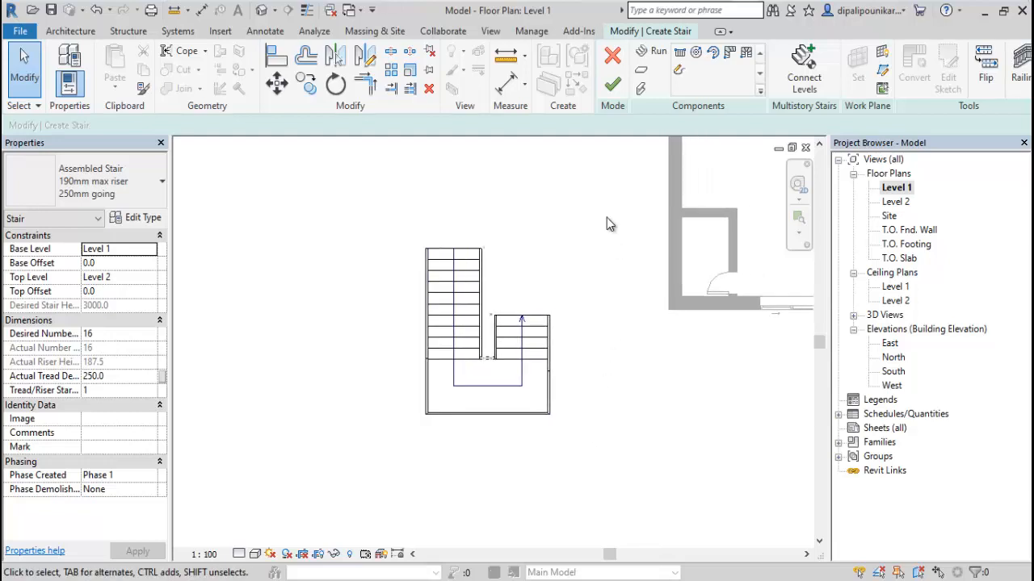
left_click(613, 87)
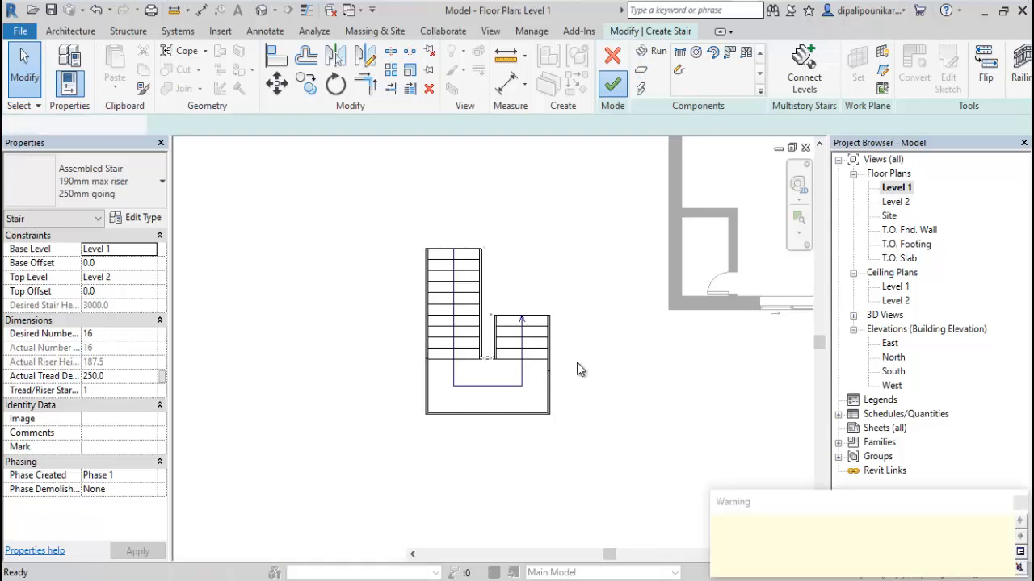
left_click(1020, 503)
Mirror a copy of the stair and its railings about a vertical axis drawn from the landing's outer west corner.
left_click_drag(604, 503, 330, 208)
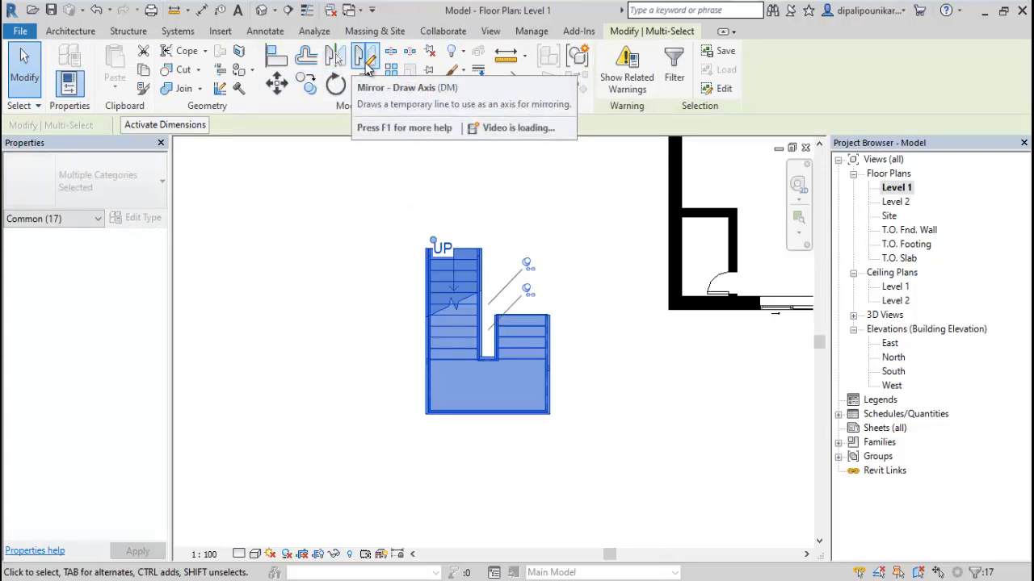
left_click(366, 64)
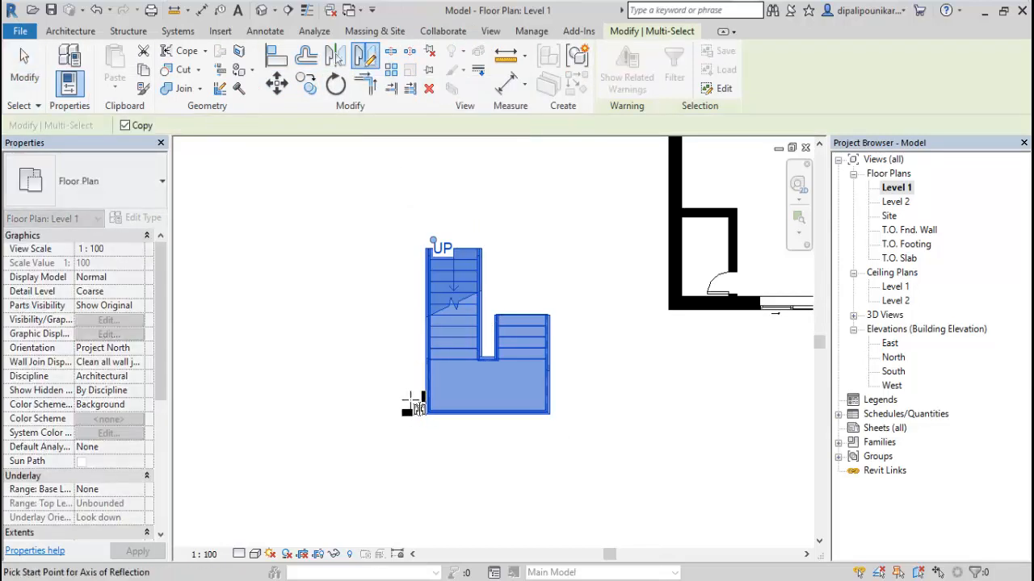
left_click(426, 414)
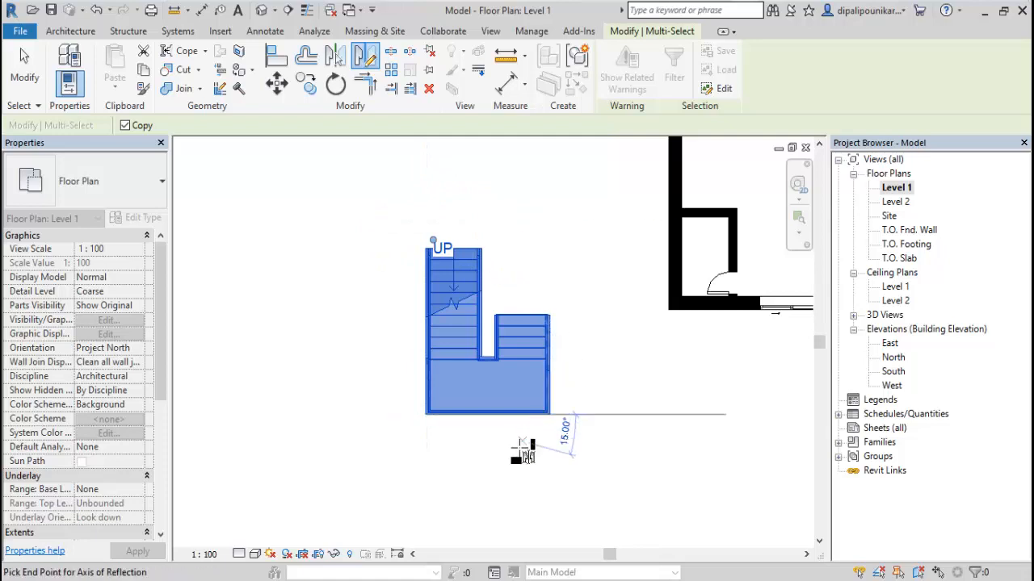
left_click(427, 512)
left_click(450, 484)
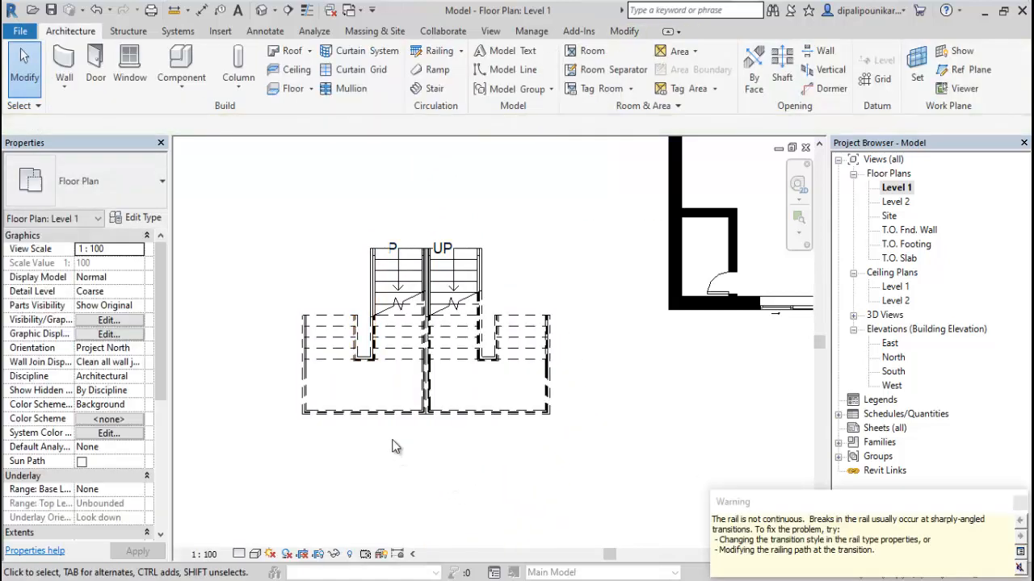
Delete the original stair with its railings, keeping only the mirrored copy.
left_click(396, 412)
left_click_drag(377, 423, 306, 213)
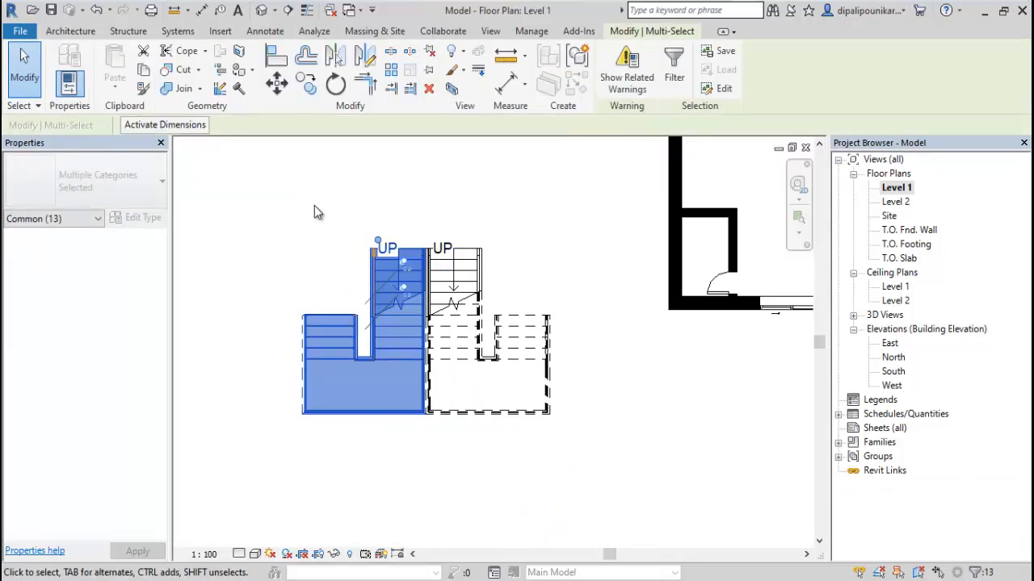
left_click(566, 479)
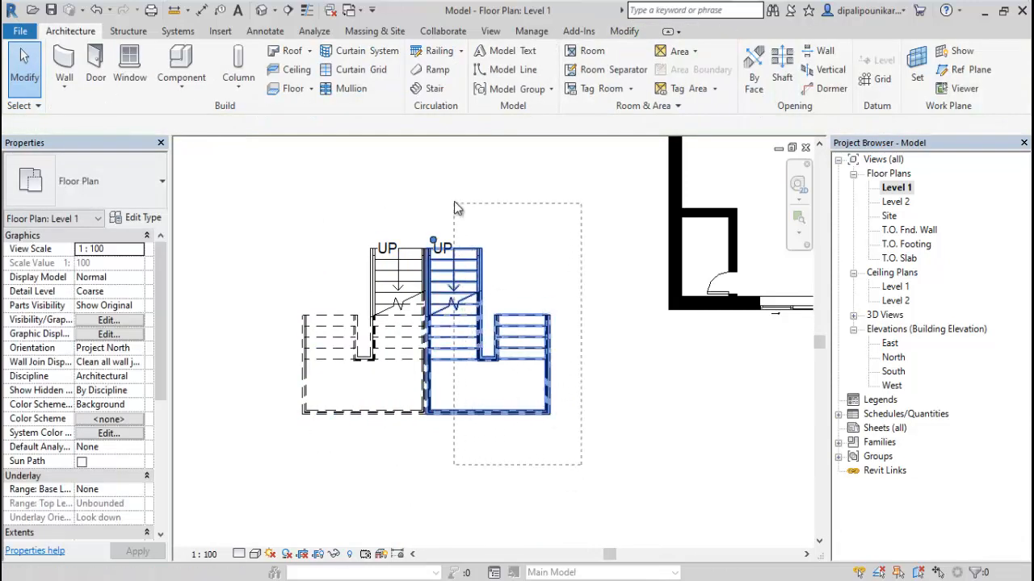
left_click_drag(455, 208, 454, 206)
key("Delete")
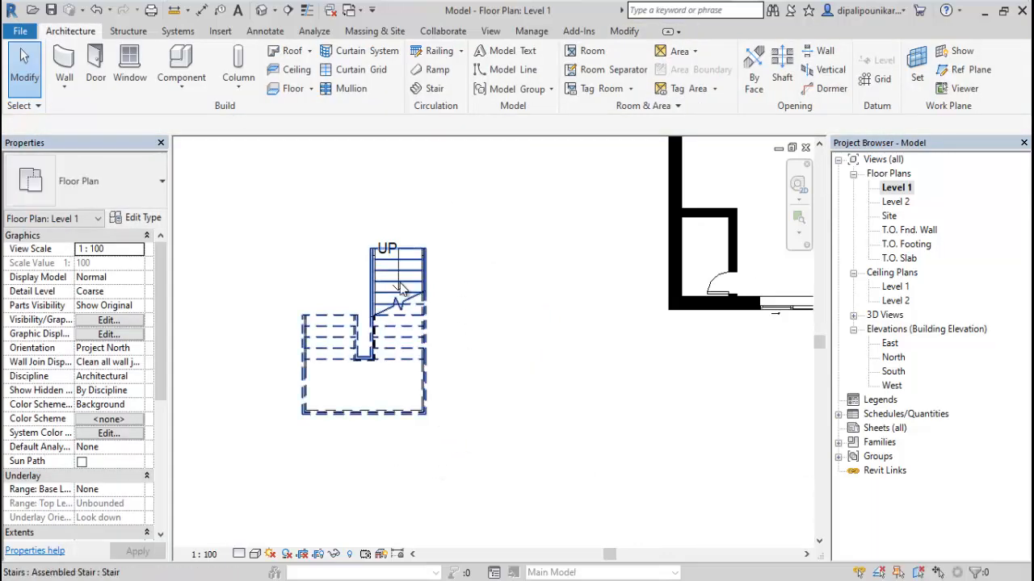
Inspect the mirrored stair and its railings in the 3D view, and return to the Level 1 floor plan.
left_click(266, 10)
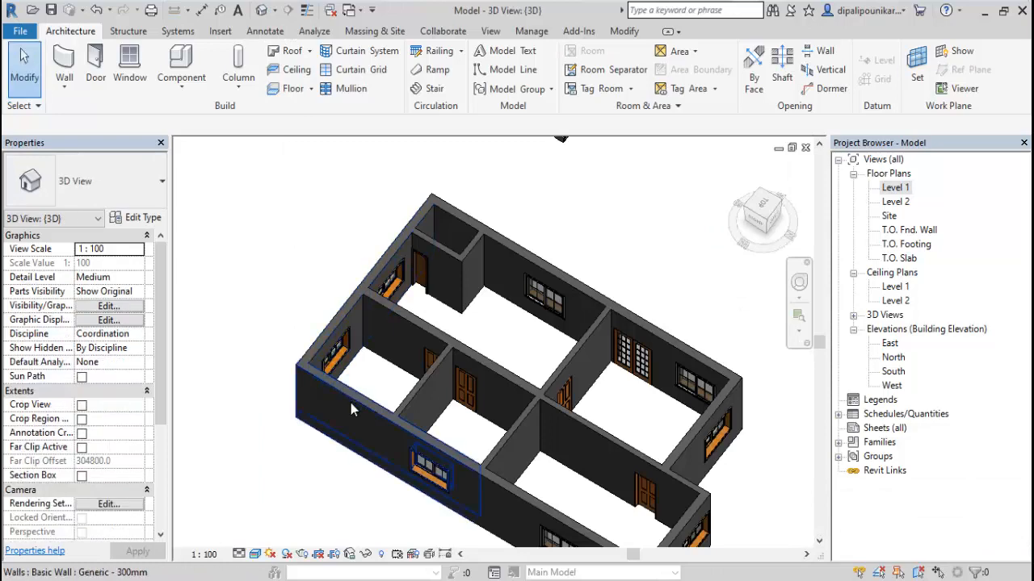
middle_click_drag(350, 403, 465, 438)
scroll(468, 281, "up", 4)
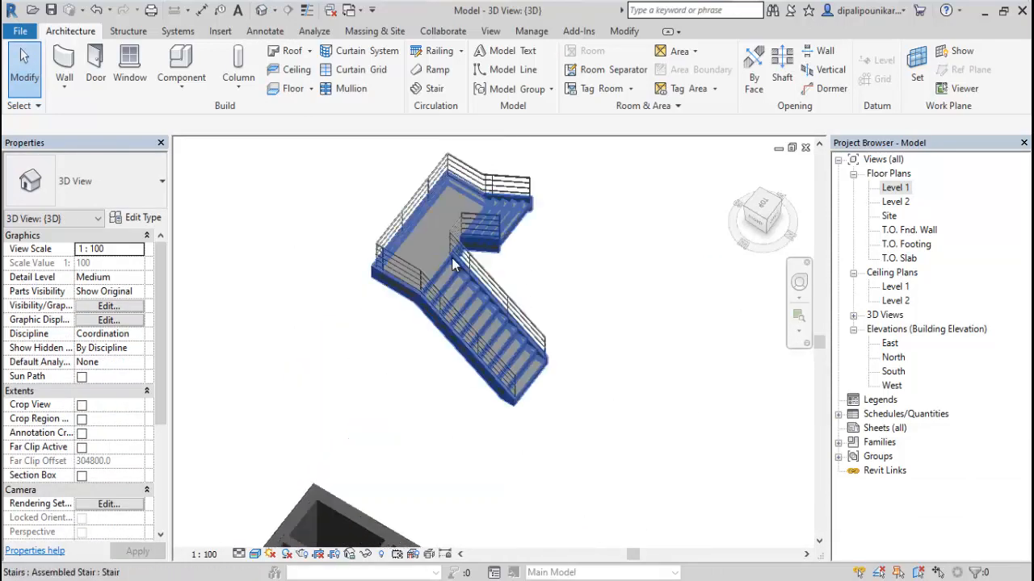
middle_click_drag(348, 278, 393, 399)
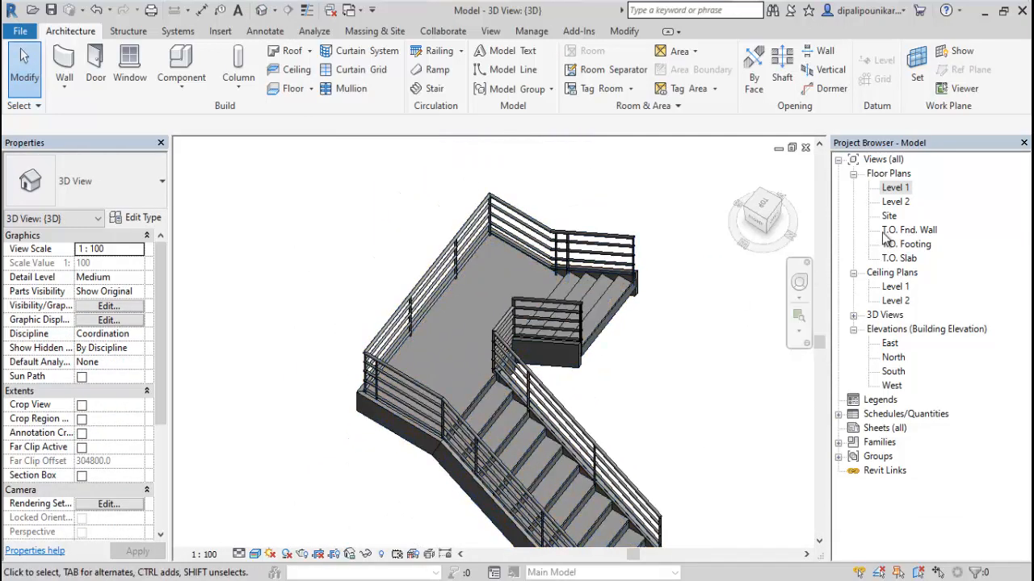
double_click(893, 191)
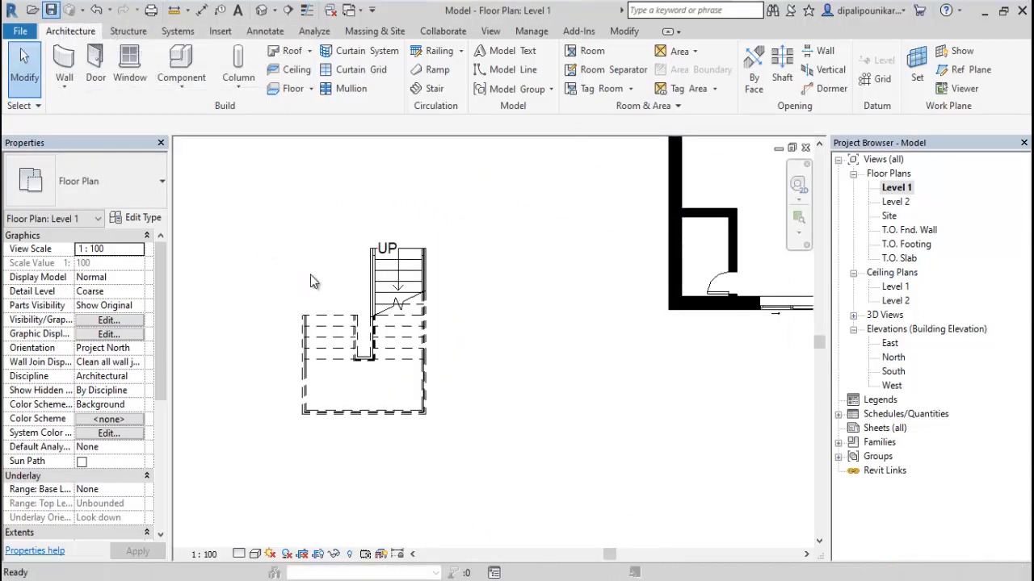
Move the stair and its railings so the landing's southeast corner meets the house's outer southwest wall corner.
left_click_drag(428, 411, 244, 193)
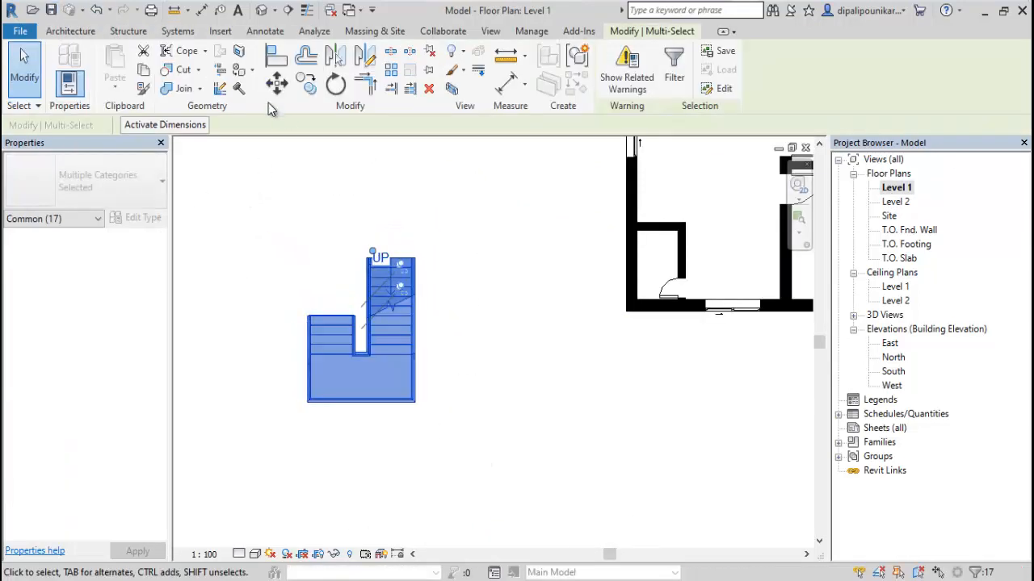
left_click(276, 82)
scroll(397, 396, "up", 3)
scroll(416, 433, "up", 2)
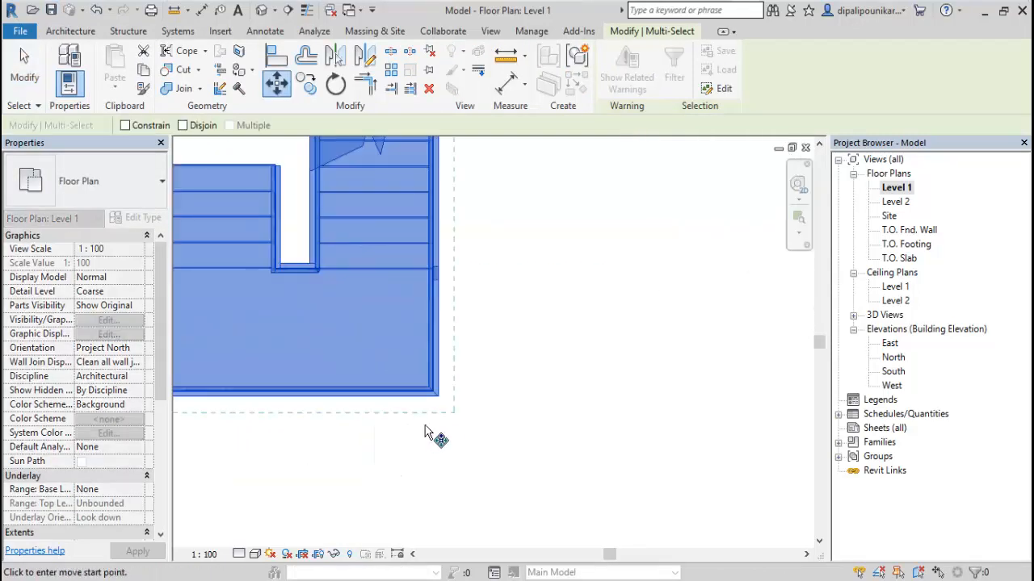
left_click(438, 396)
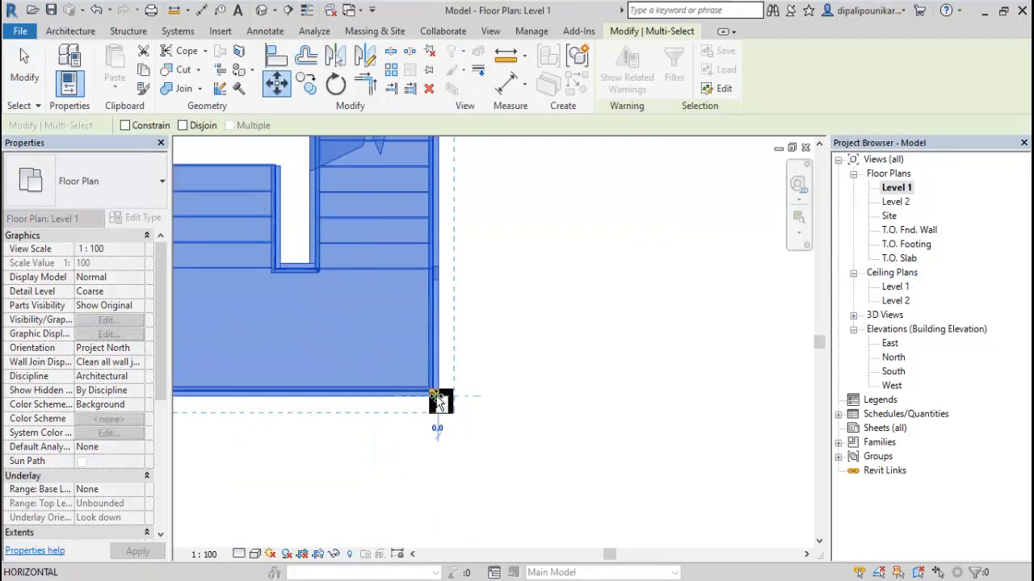
scroll(438, 400, "down", 2)
scroll(729, 279, "up", 3)
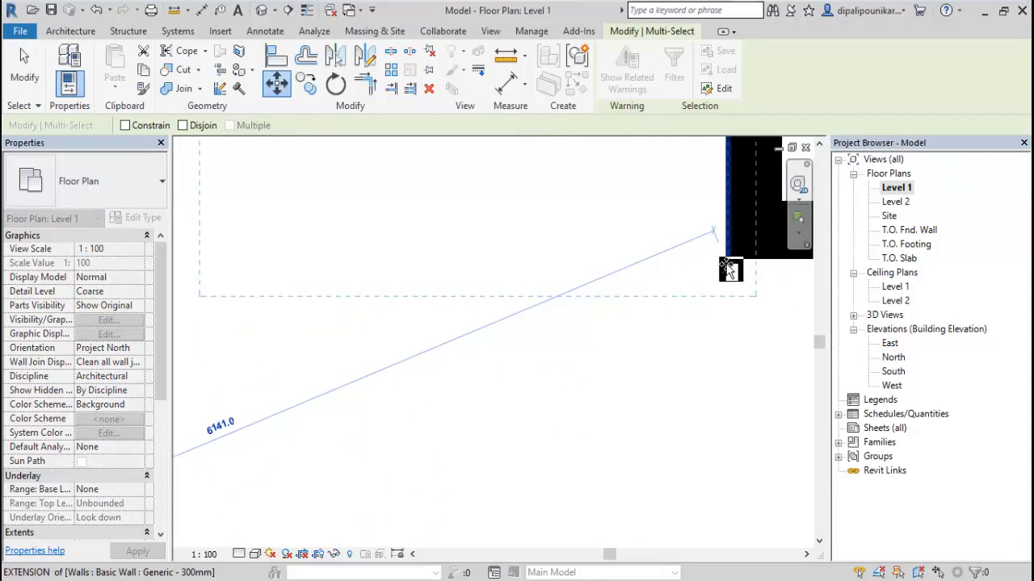
left_click(728, 257)
left_click(679, 323)
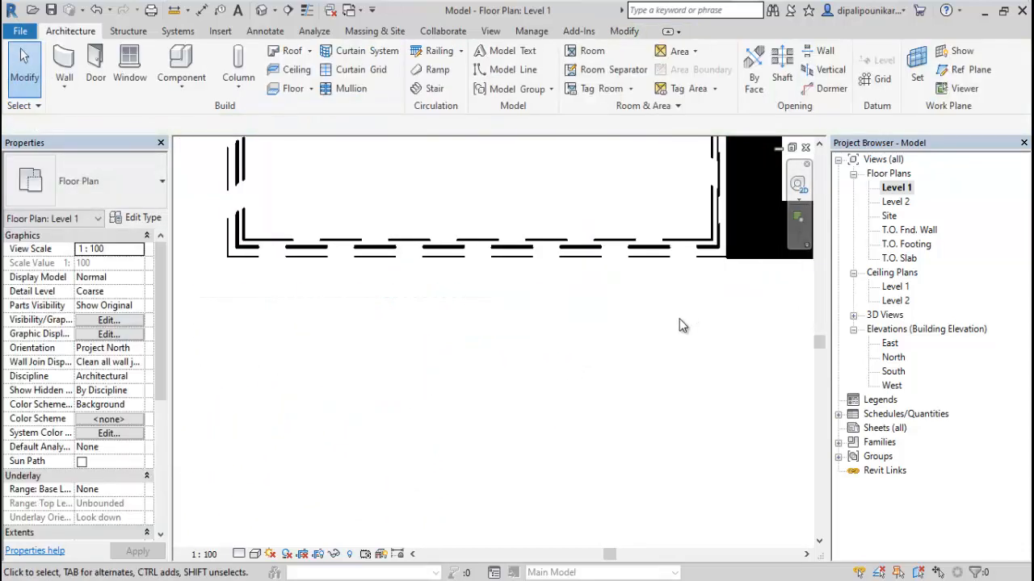
Move the stair and railings north along the west wall, aligning the landing's south edge with the south wall's inner face.
scroll(679, 321, "down", 3)
scroll(685, 289, "up", 4)
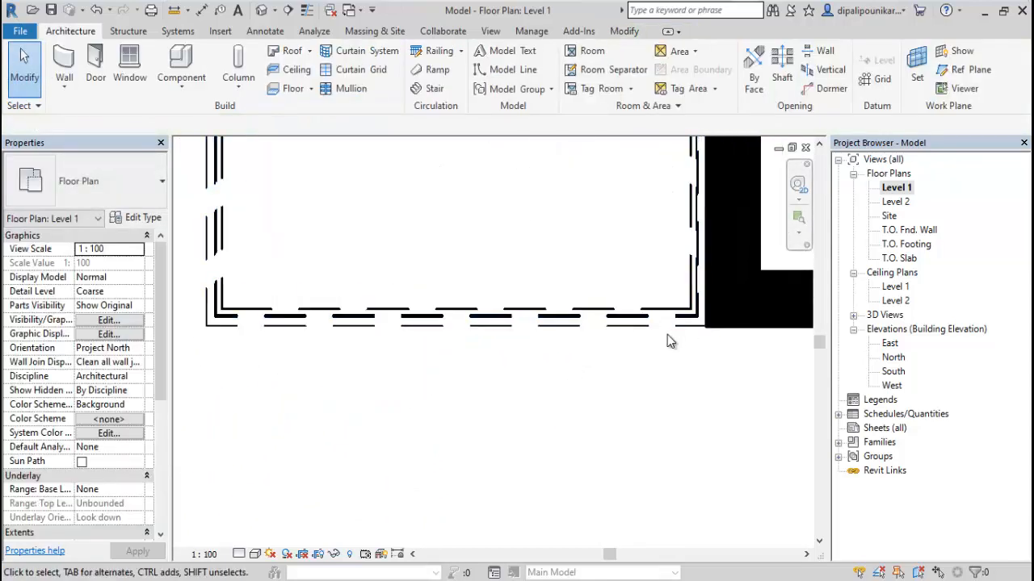
left_click_drag(667, 334, 479, 259)
scroll(480, 327, "down", 3)
left_click(508, 358)
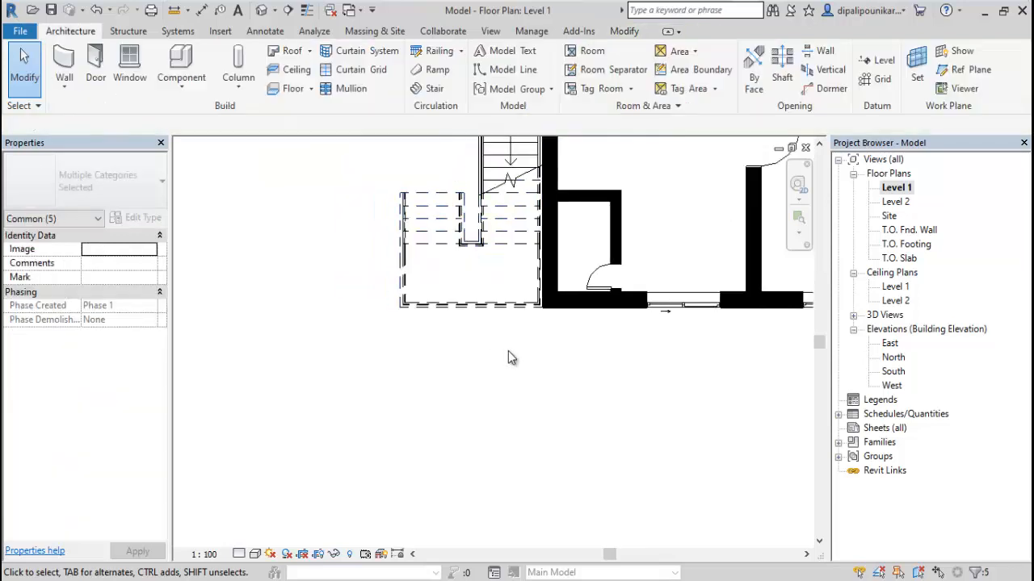
left_click_drag(484, 362, 366, 192)
left_click(277, 85)
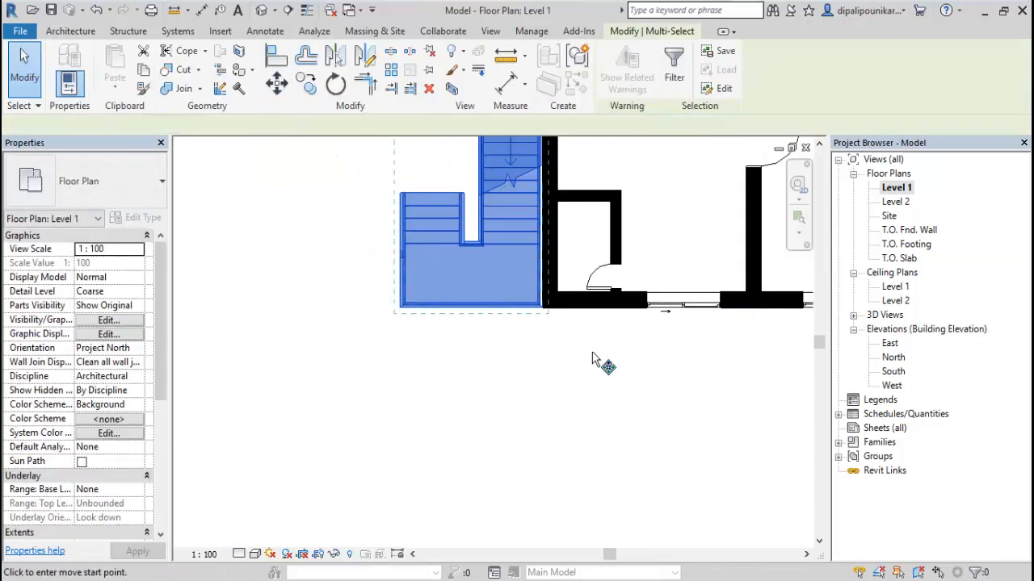
scroll(589, 358, "up", 2)
middle_click_drag(485, 347, 526, 462)
scroll(544, 393, "up", 4)
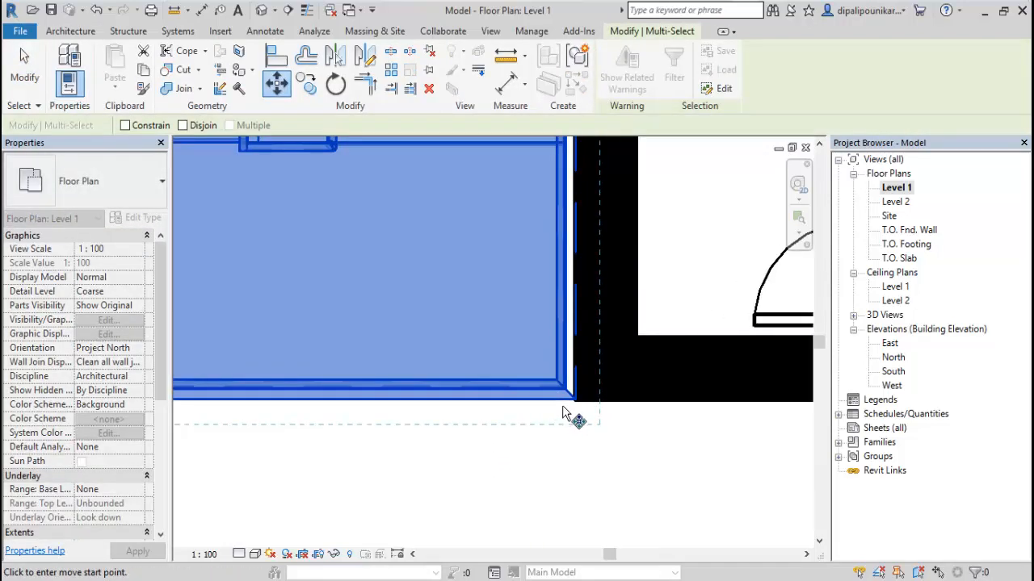
left_click(575, 408)
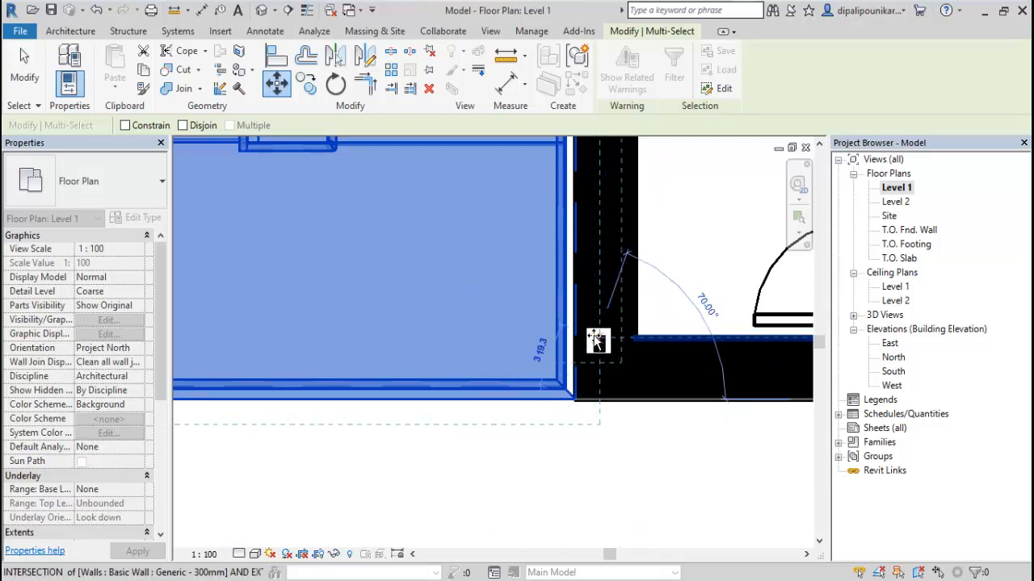
left_click(505, 403)
scroll(502, 402, "down", 5)
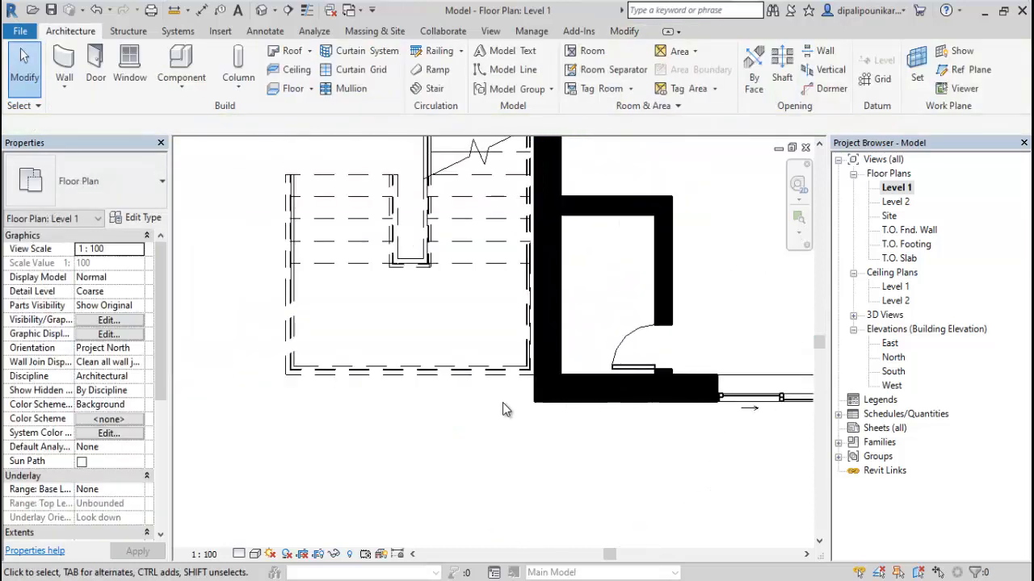
Examine the stair's position against the west wall and the rest of the Level 1 house plan.
middle_click_drag(463, 424, 469, 439)
scroll(468, 440, "down", 5)
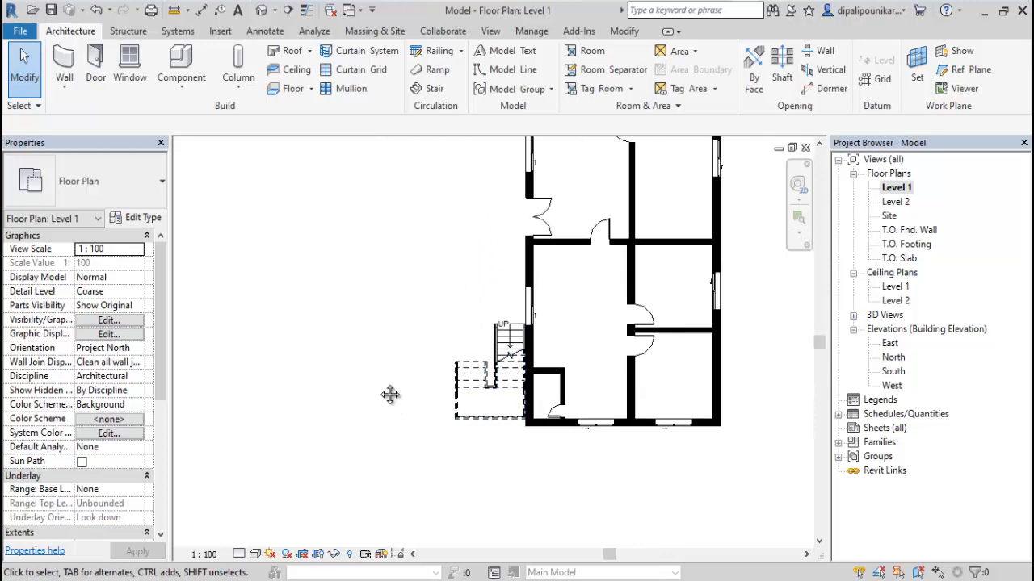
scroll(507, 419, "up", 2)
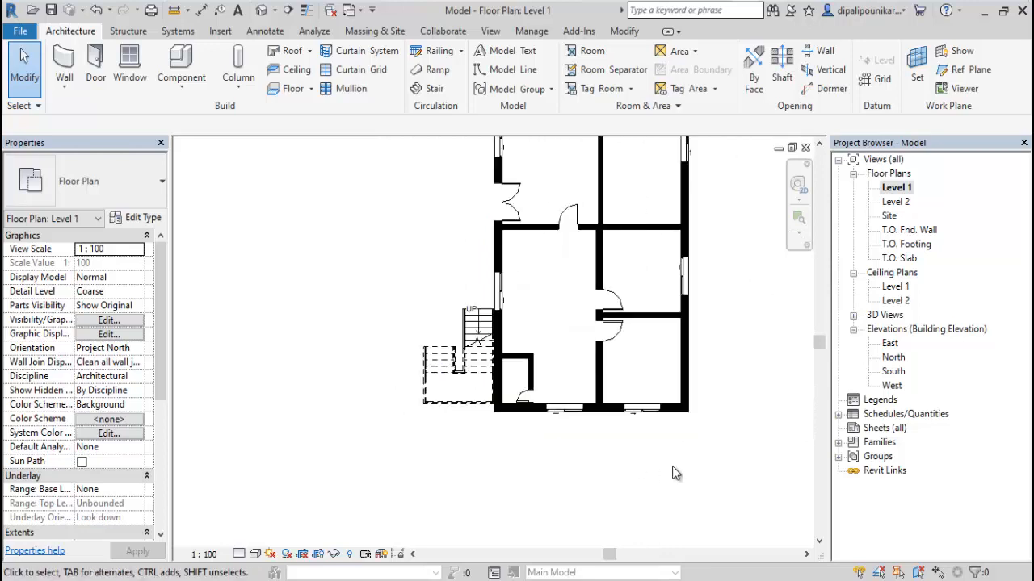
scroll(608, 548, "down", 1)
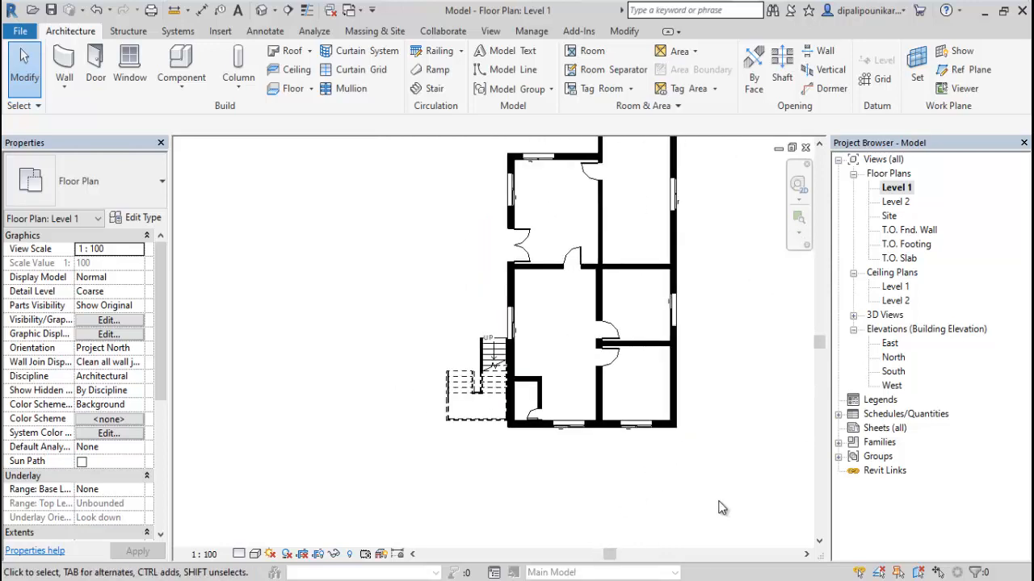
scroll(696, 465, "down", 1)
middle_click_drag(692, 461, 631, 490)
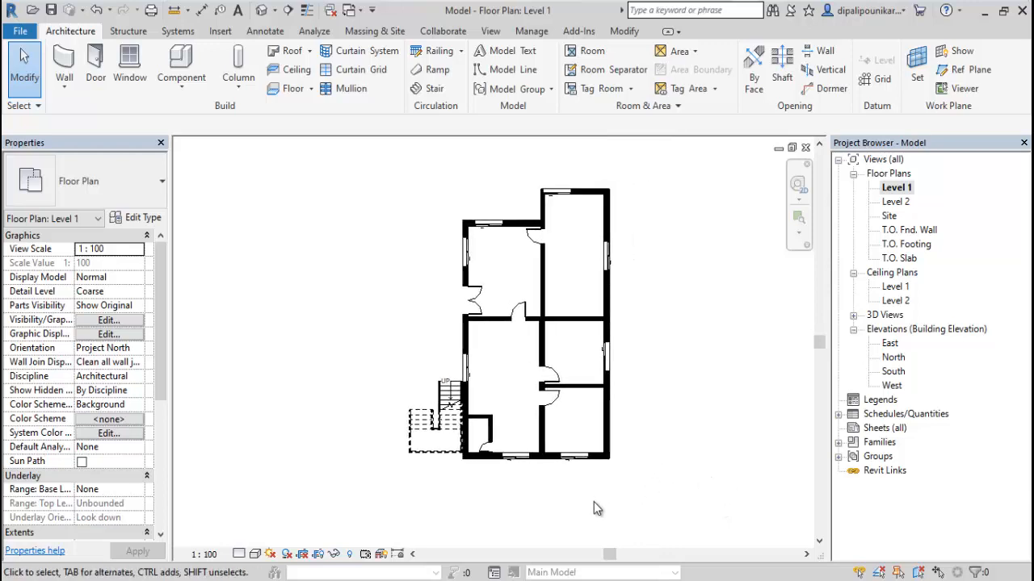
scroll(593, 508, "up", 1)
scroll(693, 509, "down", 1)
middle_click_drag(695, 510, 691, 525)
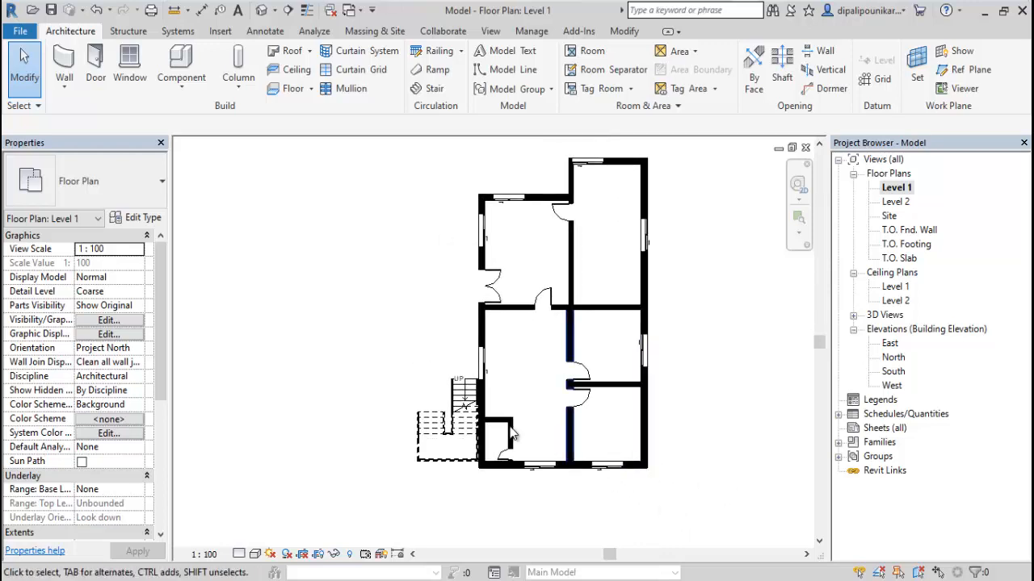
left_click_drag(692, 495, 485, 151)
left_click(685, 316)
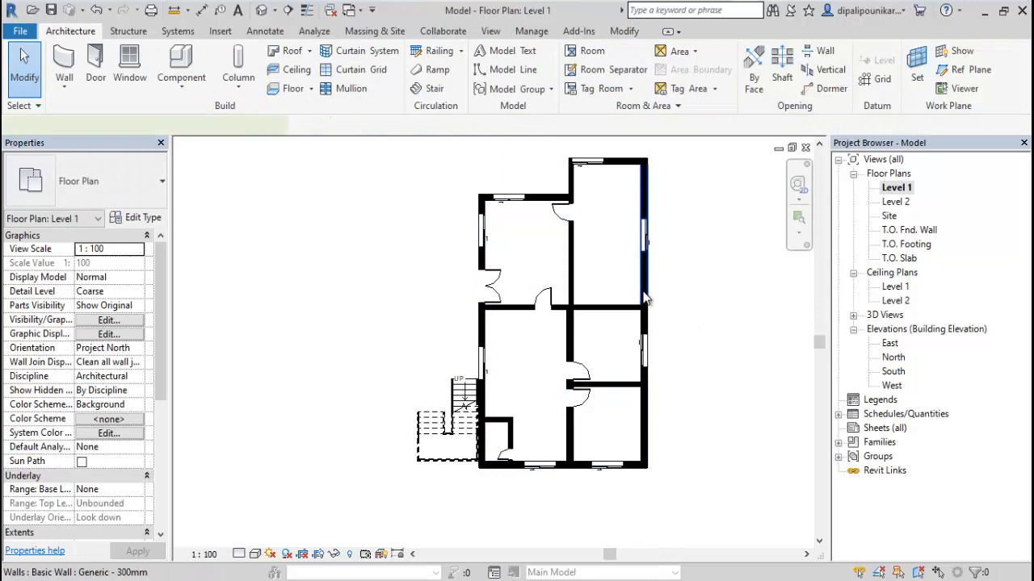
Open the type properties of the Generic - 300mm wall on the house's upper east side.
left_click(643, 297)
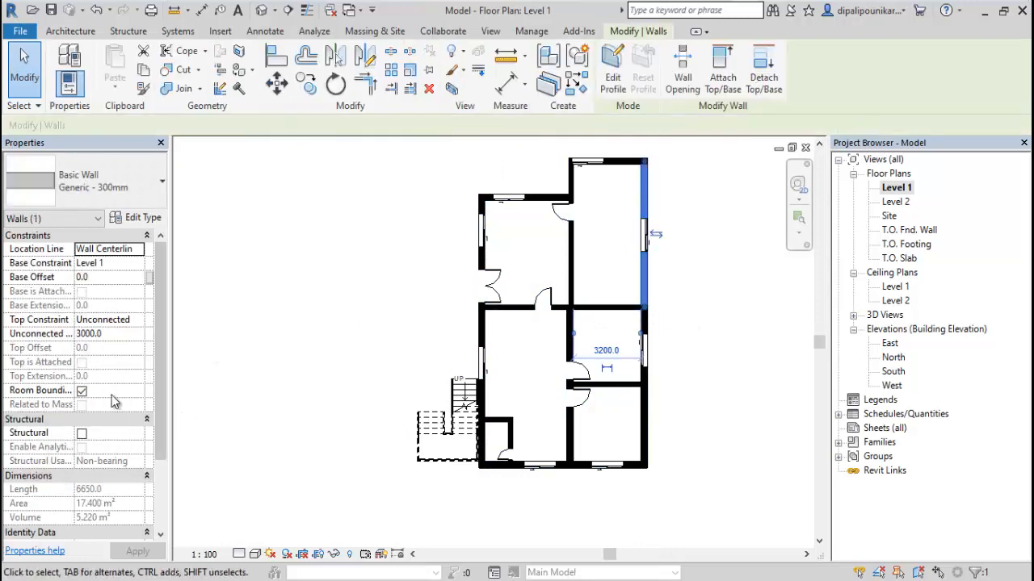
left_click(137, 218)
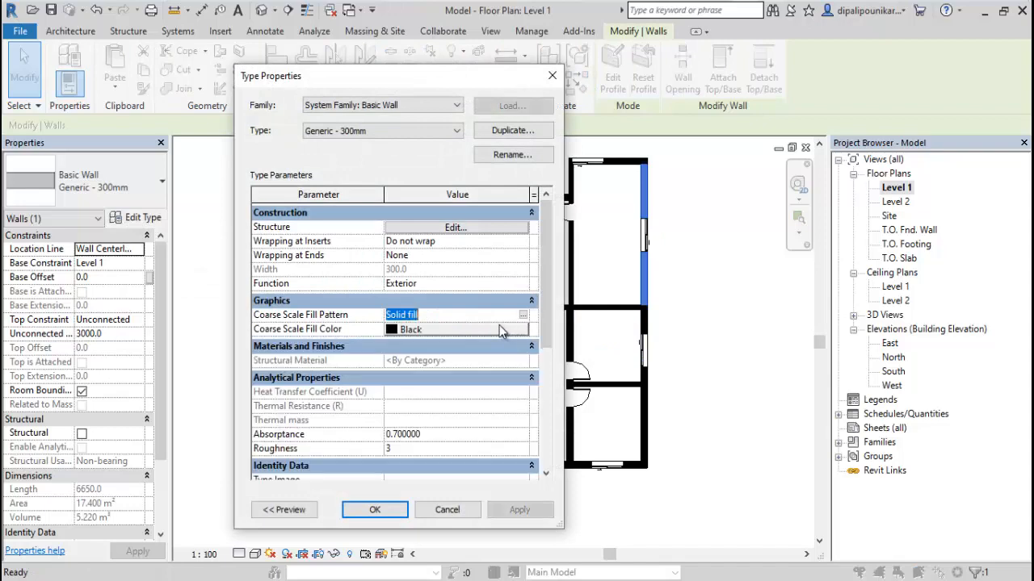
Browse the drafting fill patterns and set the Generic - 300mm wall type's coarse scale fill pattern to Horizontal.
left_click(523, 316)
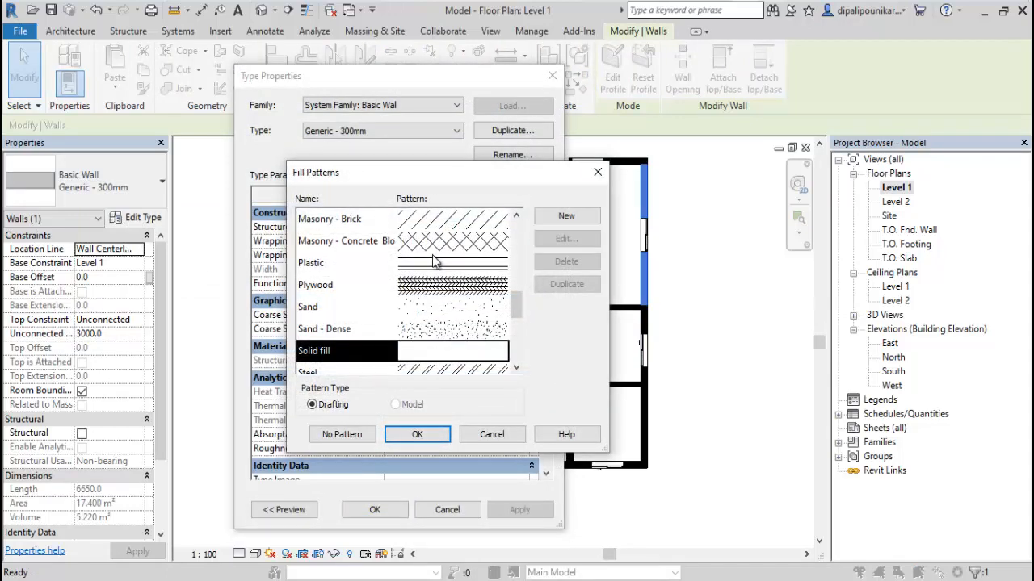
scroll(436, 323, "up", 5)
scroll(451, 307, "down", 6)
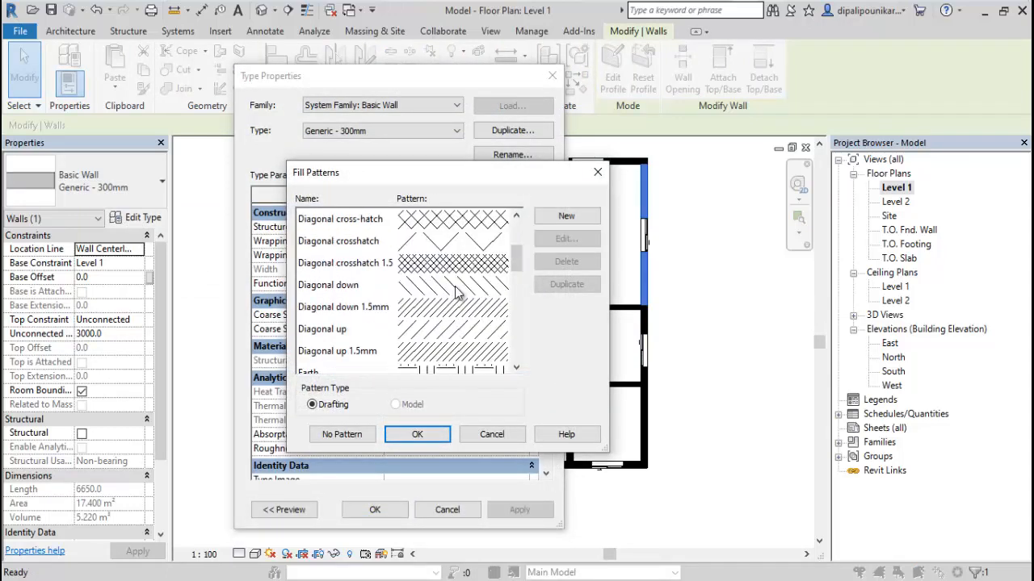
scroll(456, 298, "up", 2)
scroll(451, 309, "down", 5)
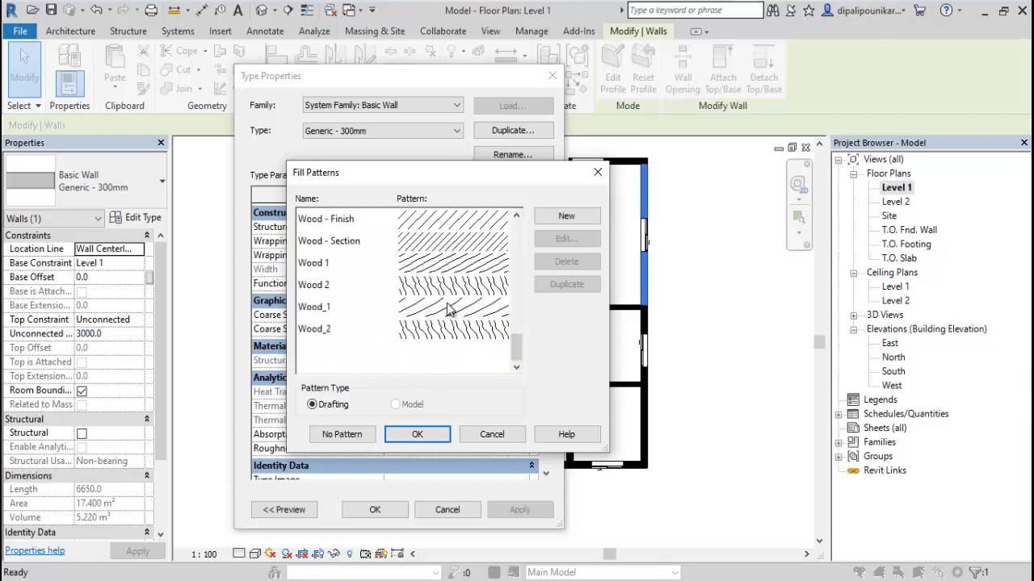
scroll(450, 315, "up", 1)
scroll(449, 315, "up", 2)
left_click(449, 308)
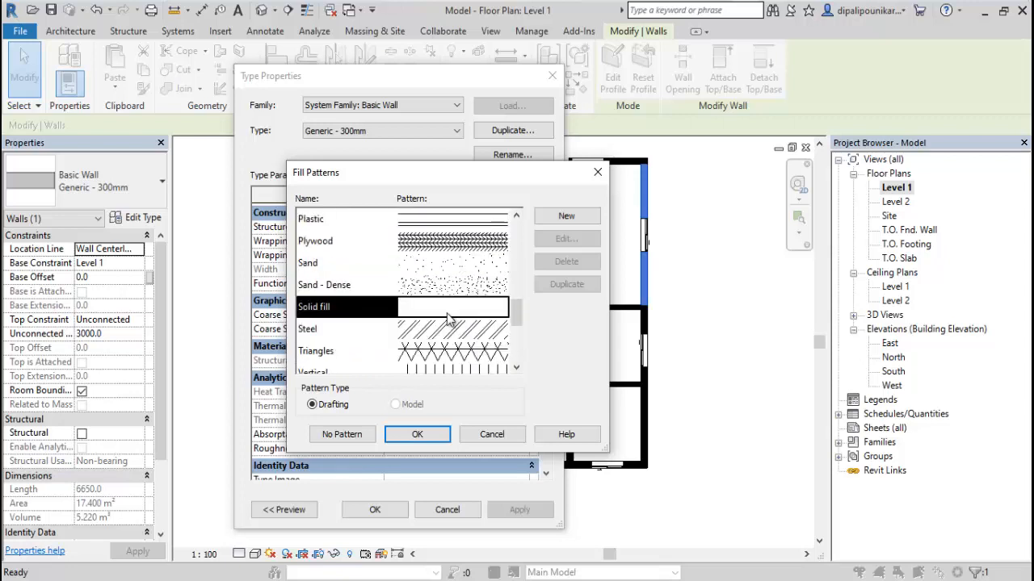
scroll(450, 339, "up", 2)
left_click(446, 266)
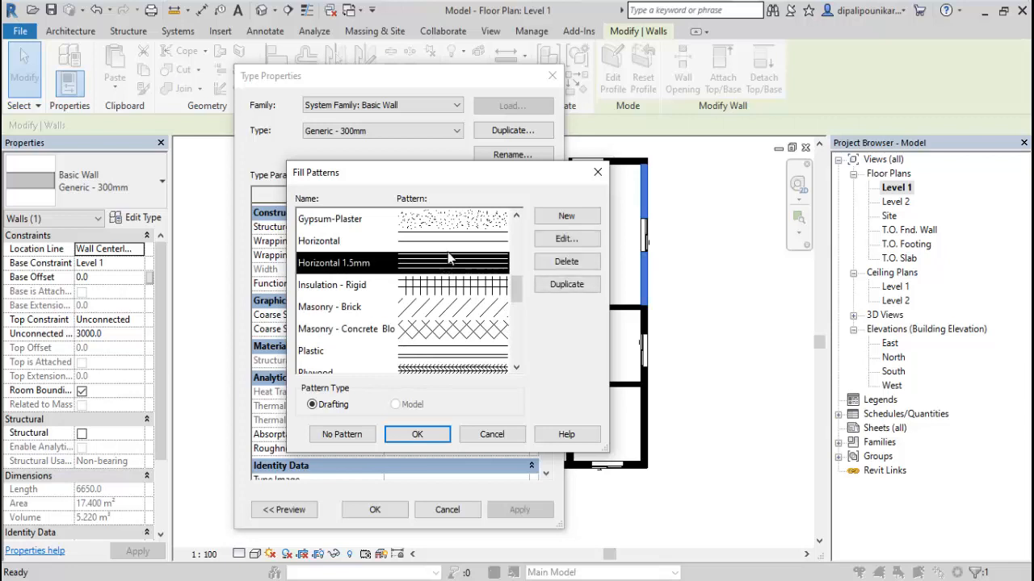
left_click(458, 243)
left_click_drag(515, 288, 416, 436)
left_click(416, 436)
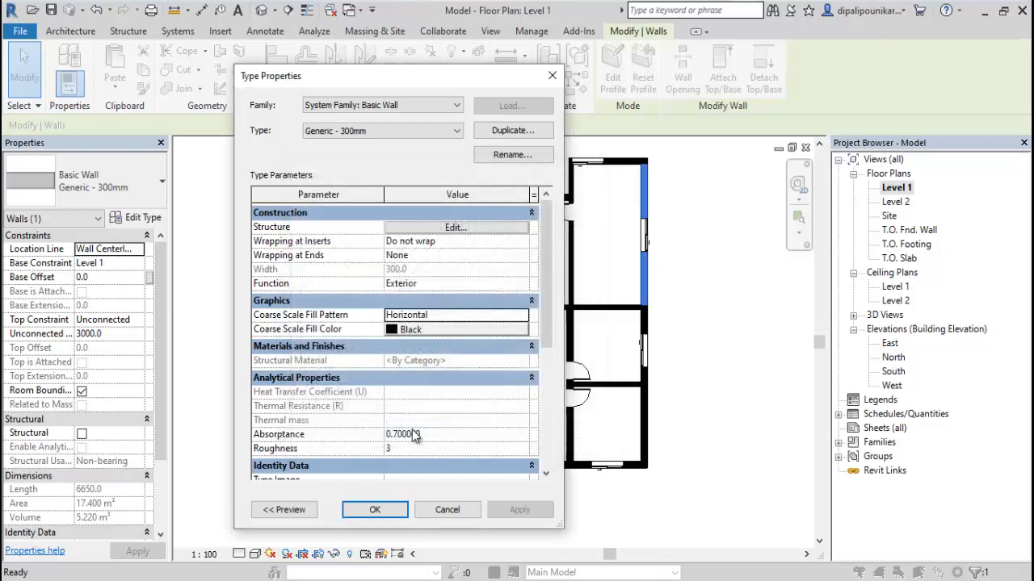
Set the Generic - 300mm wall type's coarse scale fill to no pattern with a white fill color, and apply the changes.
left_click(523, 315)
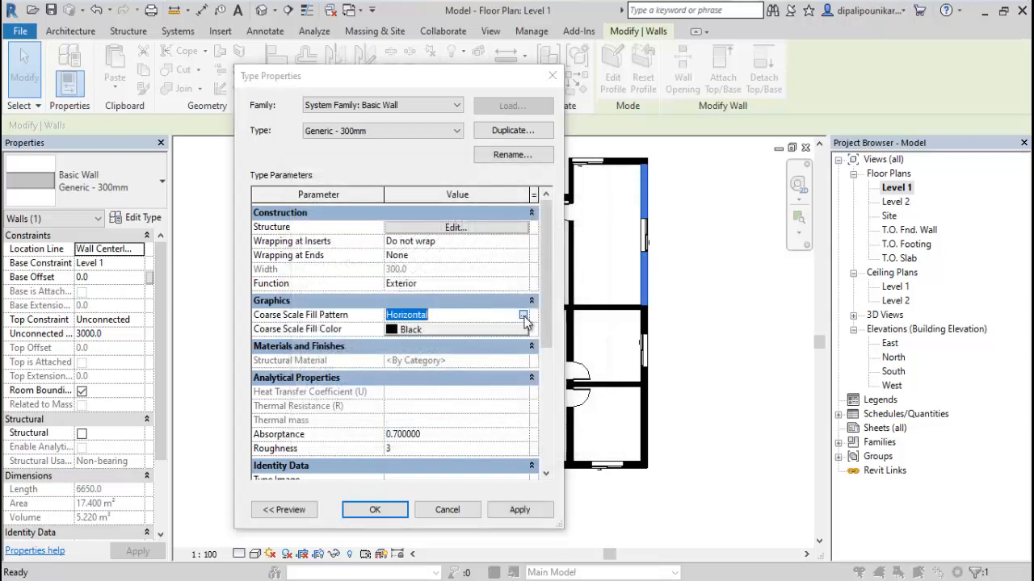
left_click(339, 439)
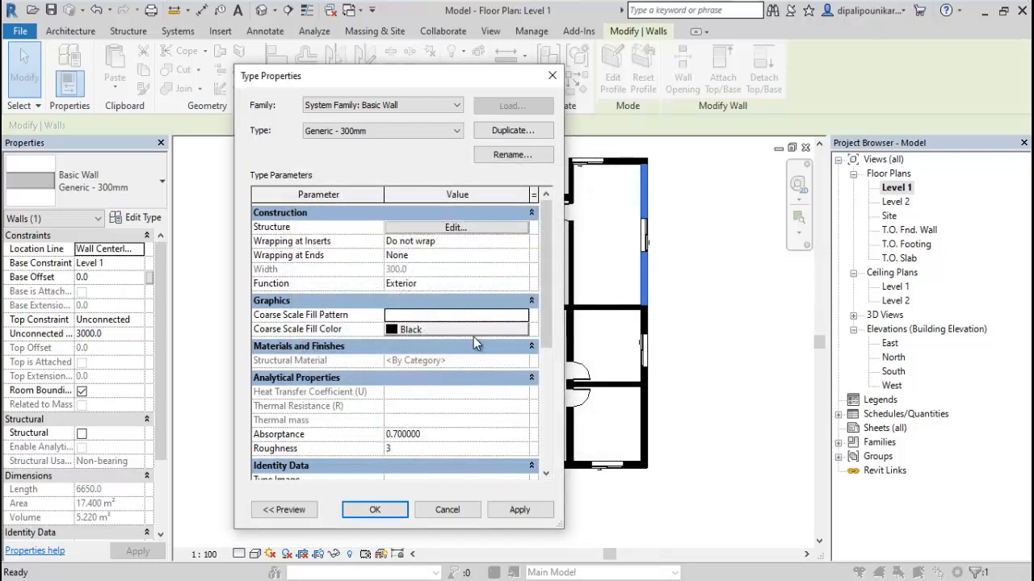
left_click(240, 334)
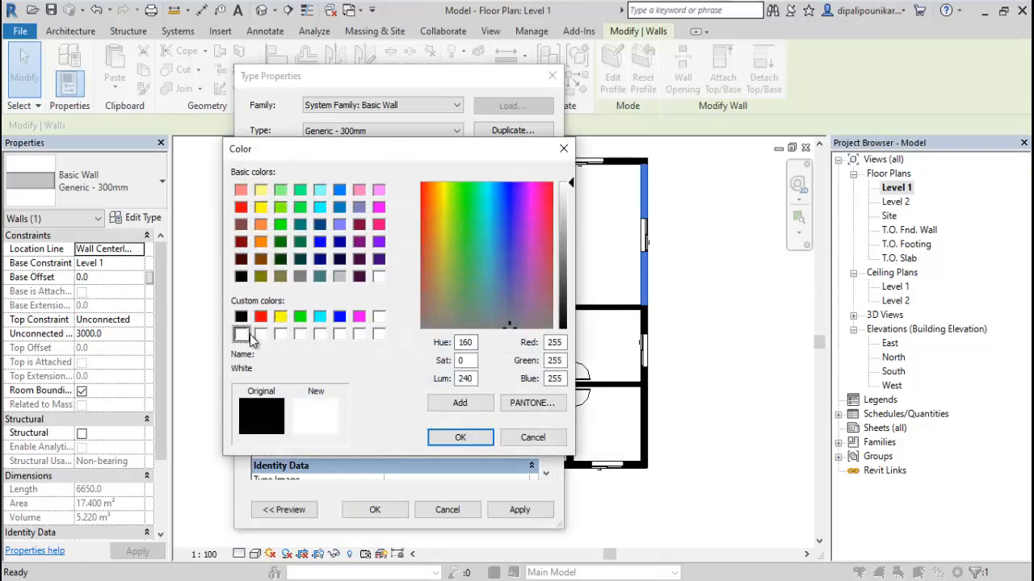
left_click(459, 437)
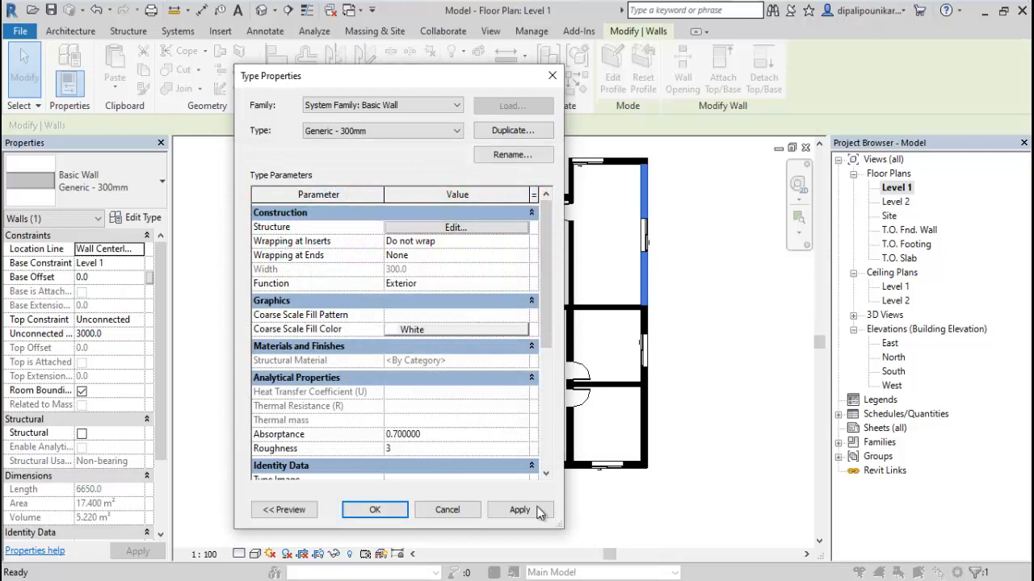
left_click(541, 515)
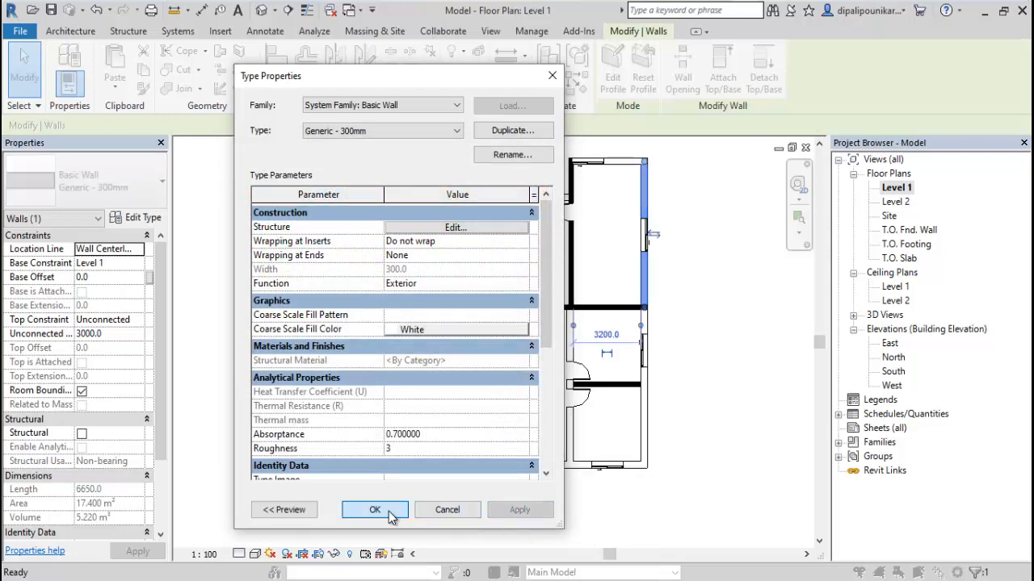
left_click(388, 512)
left_click(611, 427)
Set the coarse scale fill pattern of the house's middle horizontal wall type, Generic - 200mm, to no pattern.
scroll(555, 306, "up", 2)
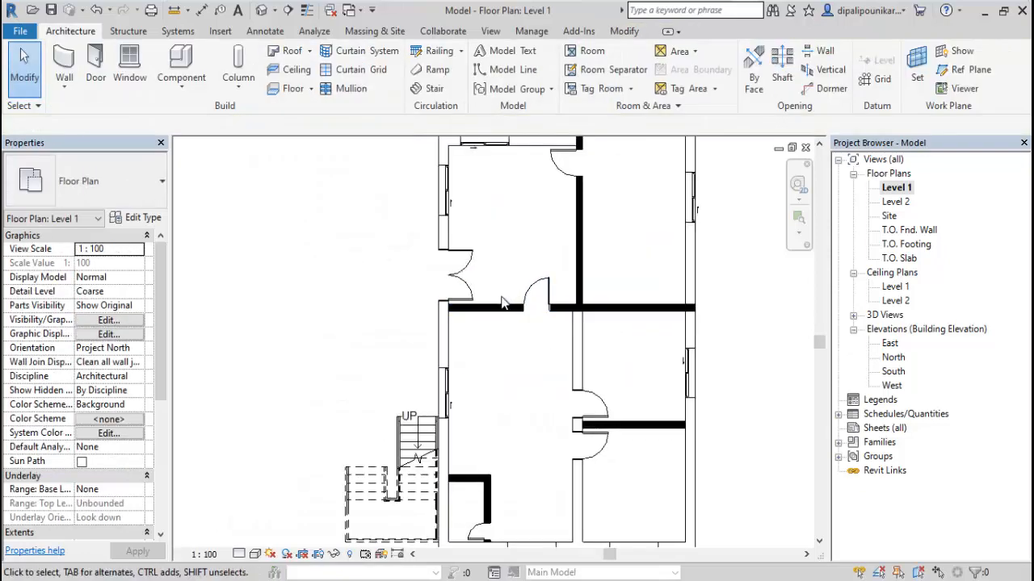
scroll(501, 302, "up", 1)
left_click(500, 311)
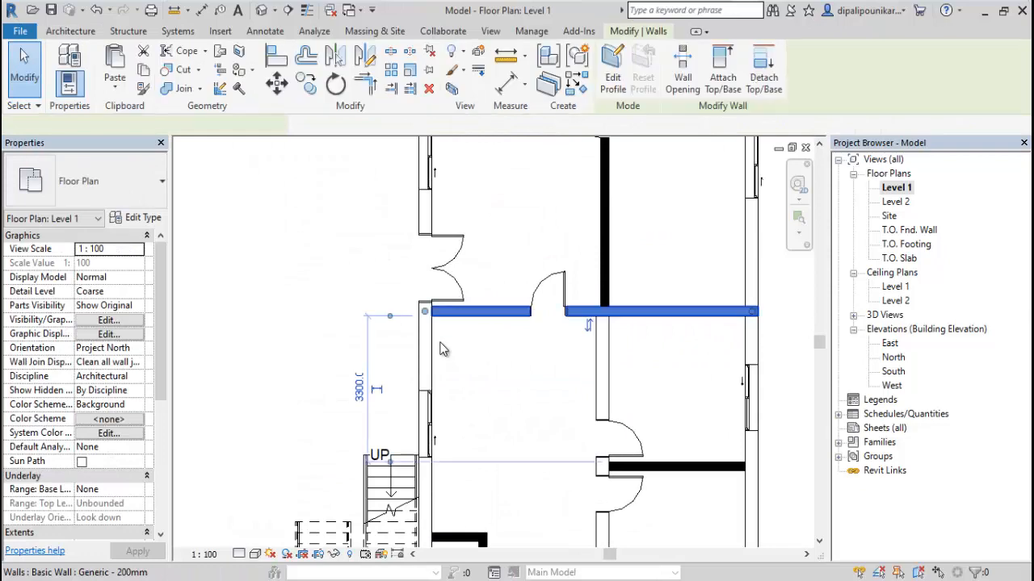
left_click(141, 226)
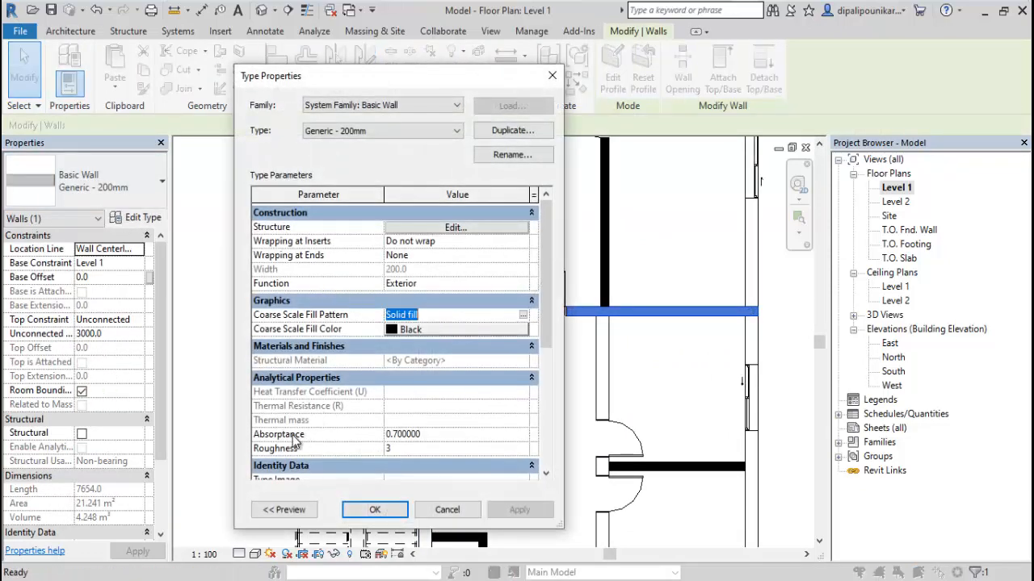
left_click(523, 315)
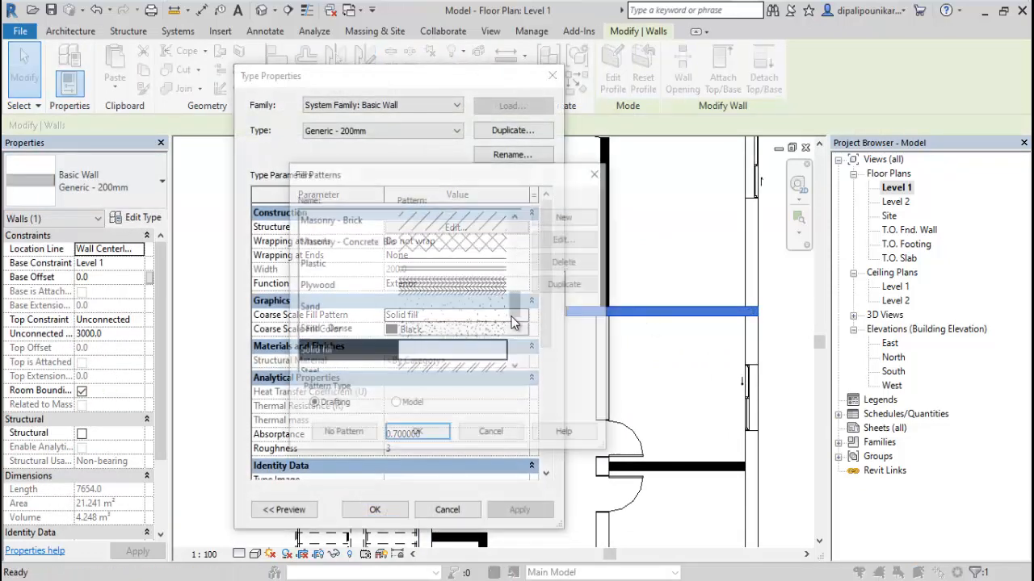
left_click(323, 435)
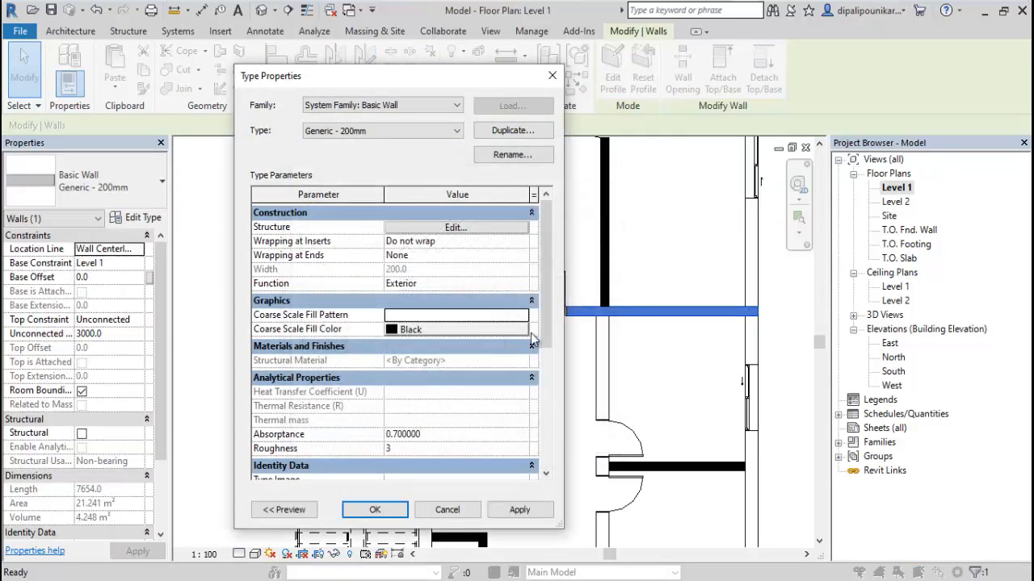
Set the Generic - 200mm wall type's coarse scale fill color to White and accept the type changes.
left_click(485, 331)
left_click(241, 333)
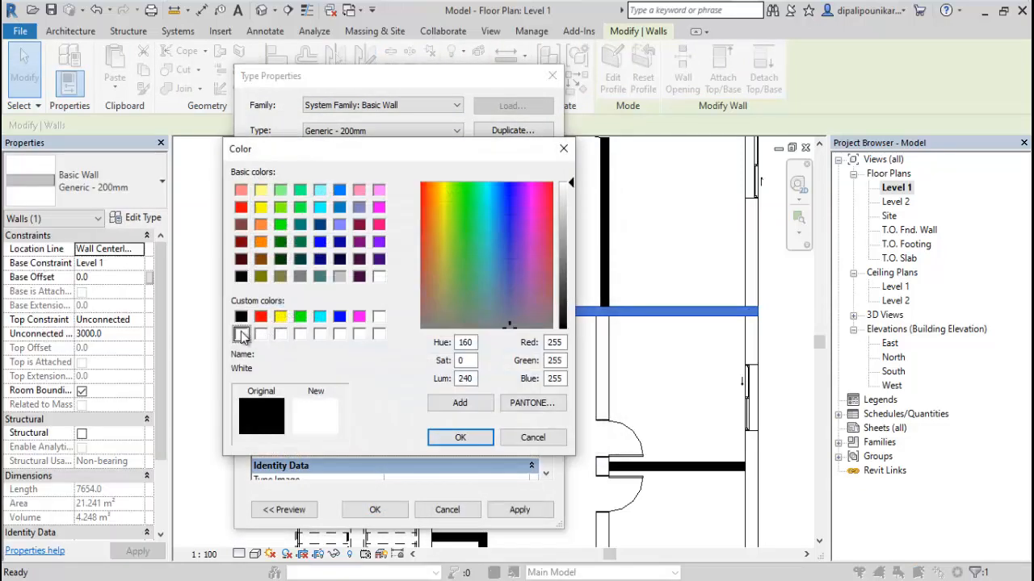
left_click(458, 441)
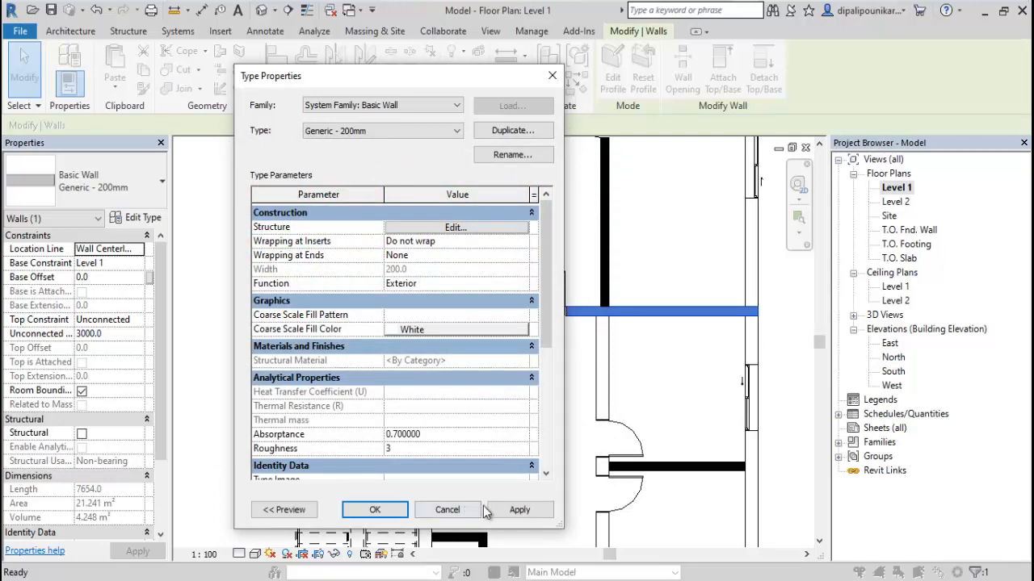
left_click(375, 509)
left_click(528, 422)
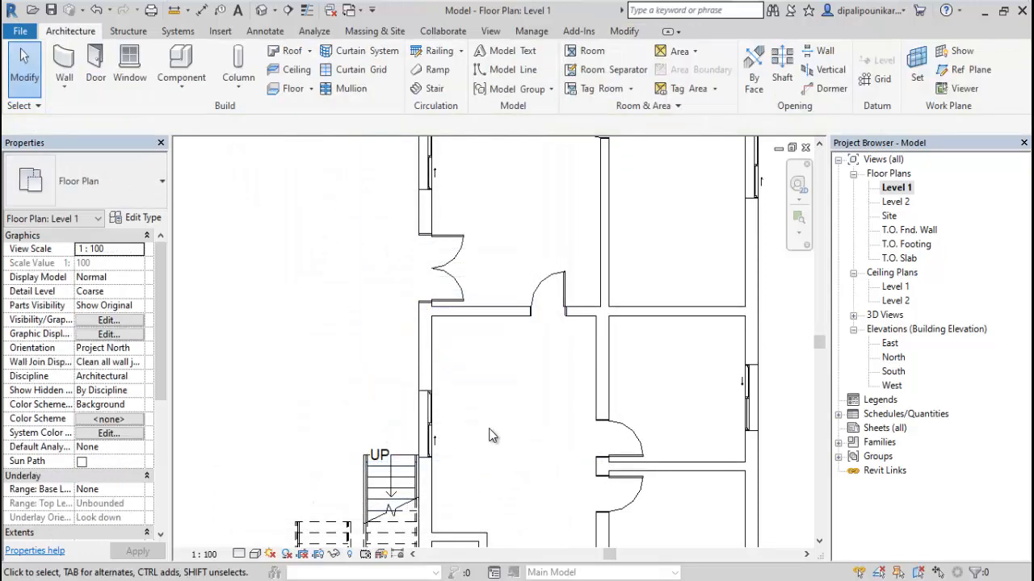
Mirror a copy of all the house's walls, doors and windows, without the stair, about the stair railing beside the west wall.
scroll(493, 436, "down", 2)
middle_click_drag(523, 472, 516, 420)
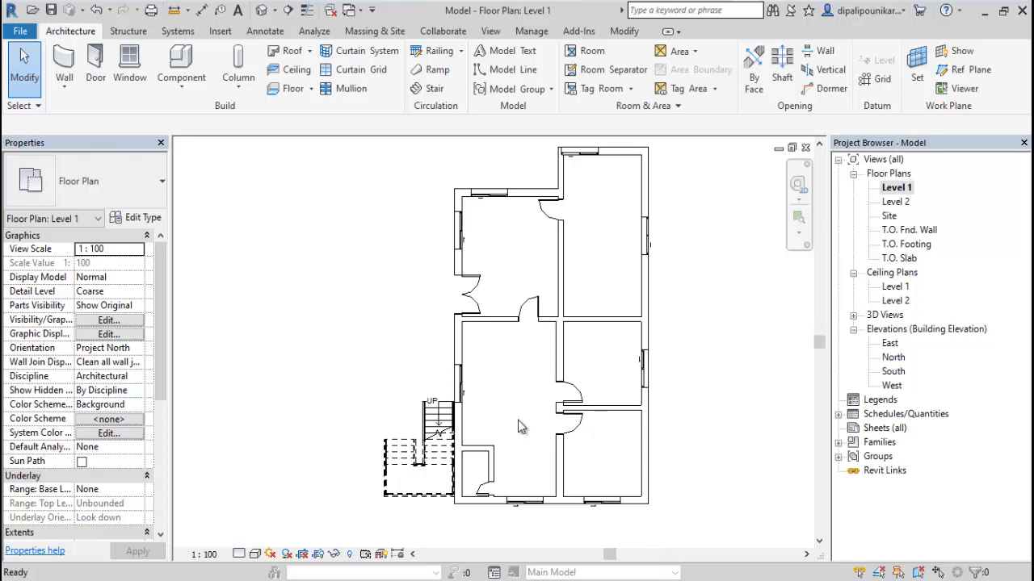
scroll(424, 299, "up", 1)
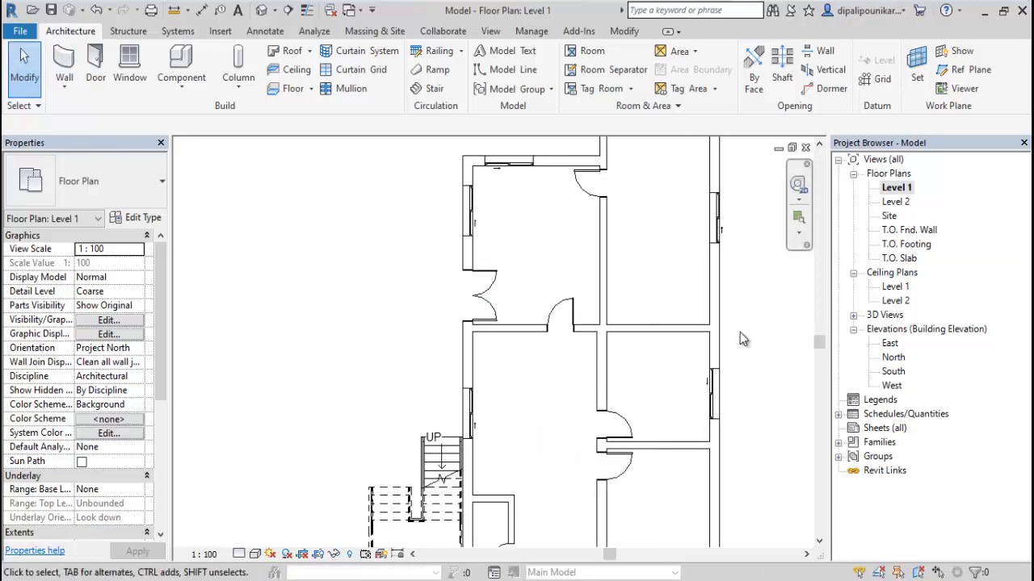
scroll(741, 336, "down", 2)
middle_click_drag(746, 305, 711, 294)
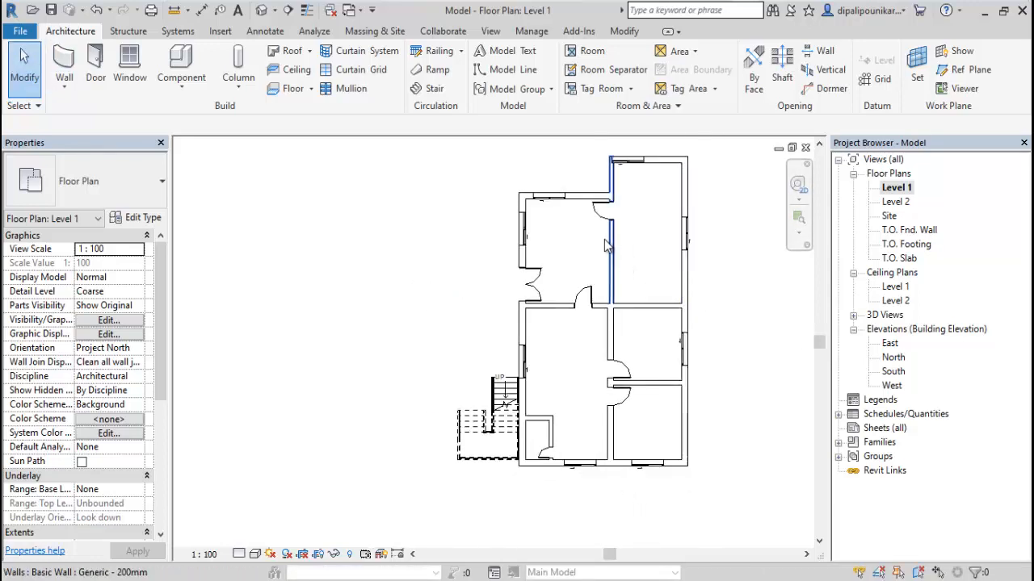
left_click_drag(741, 484, 583, 217)
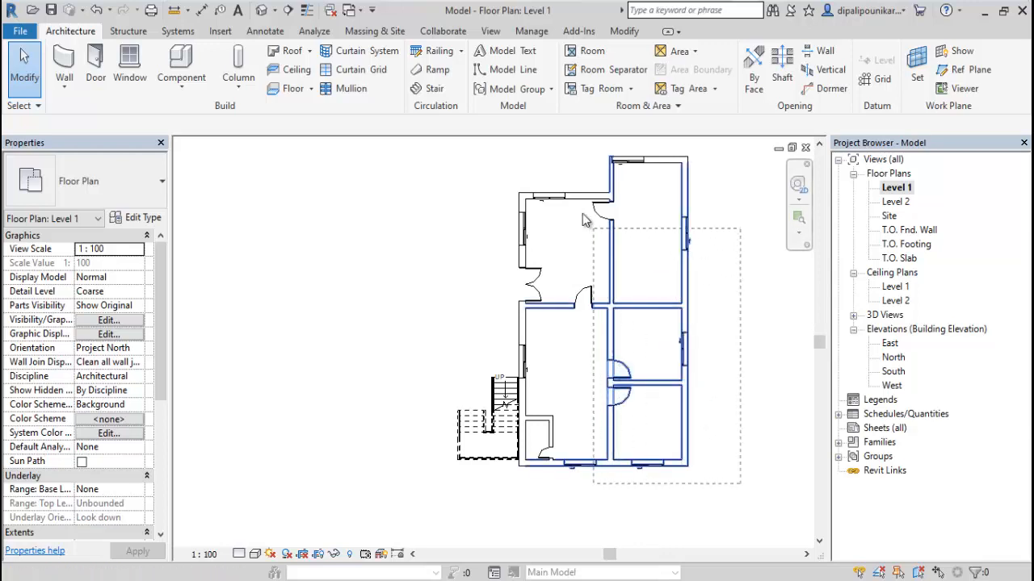
left_click_drag(531, 167, 521, 156)
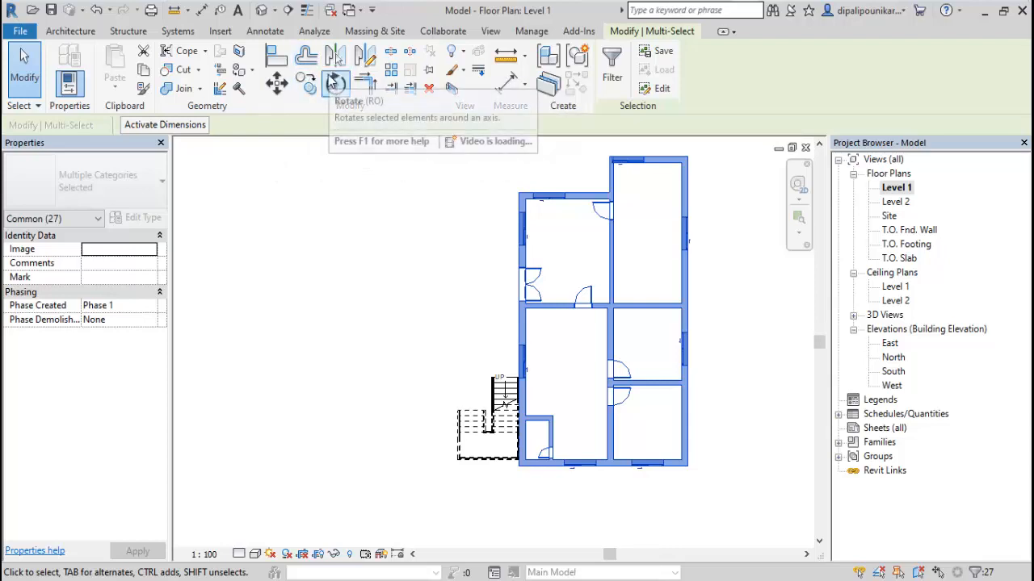
left_click(335, 55)
scroll(448, 448, "up", 1)
scroll(485, 480, "up", 2)
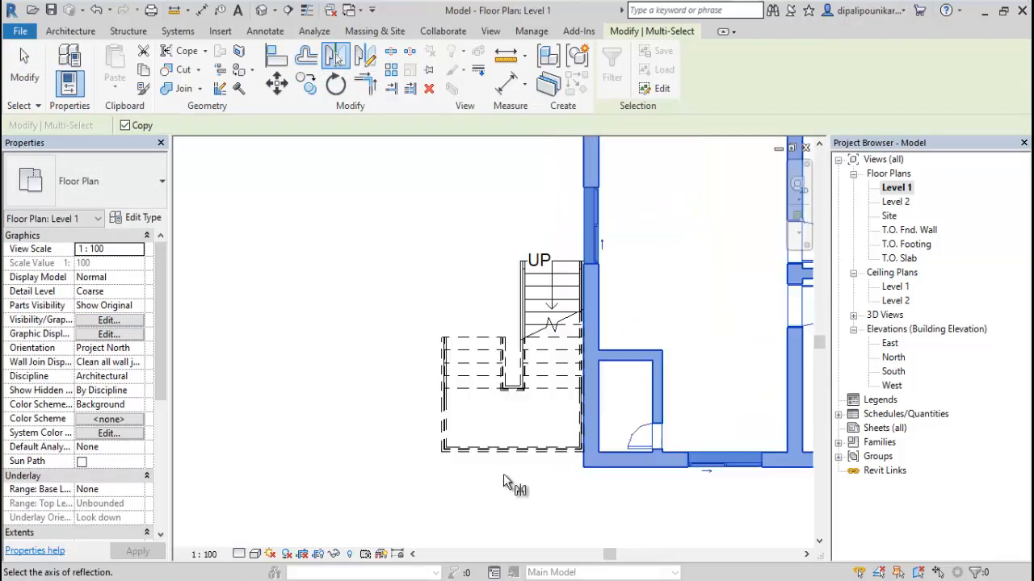
scroll(522, 411, "up", 1)
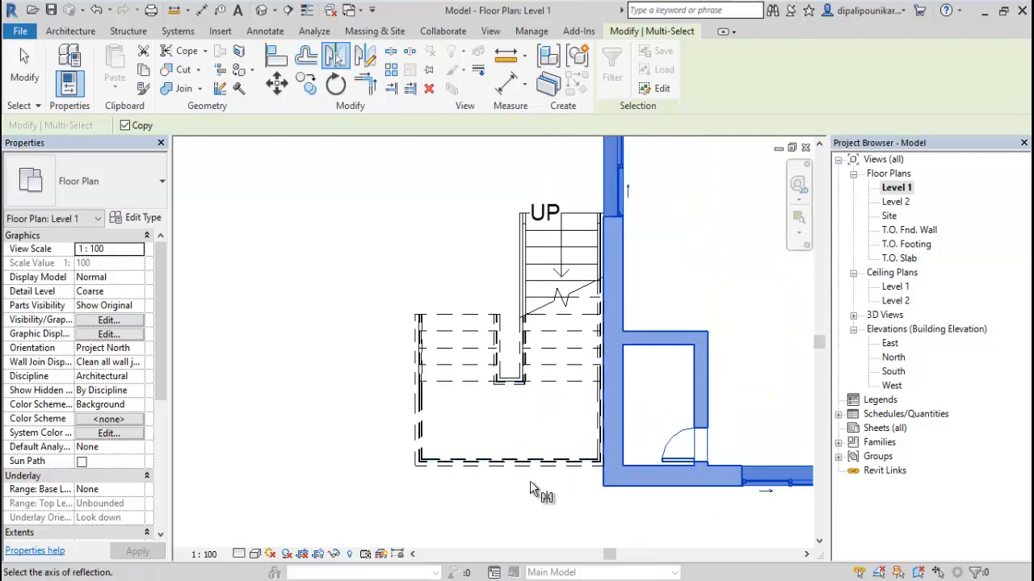
scroll(525, 493, "down", 4)
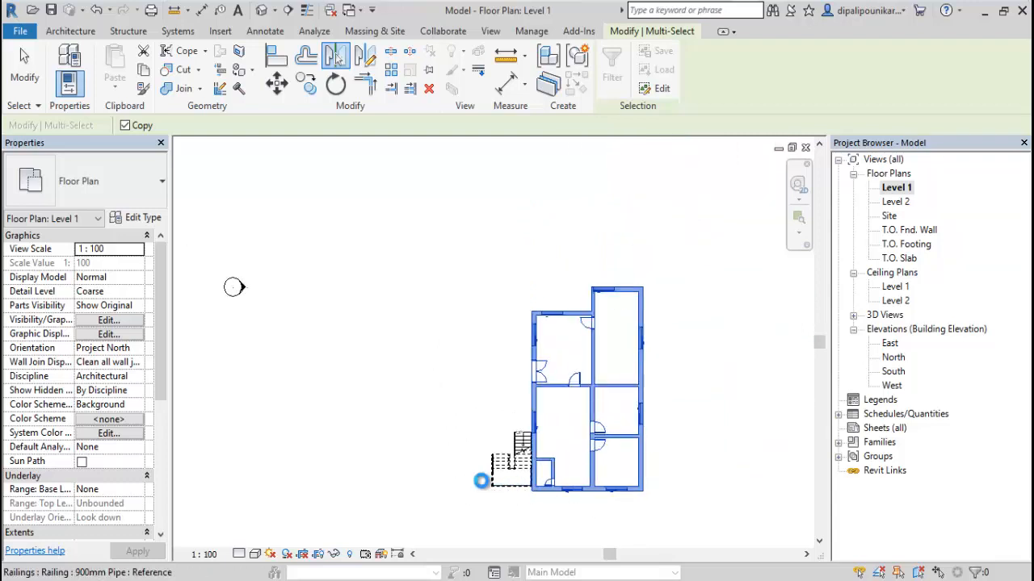
scroll(480, 482, "up", 2)
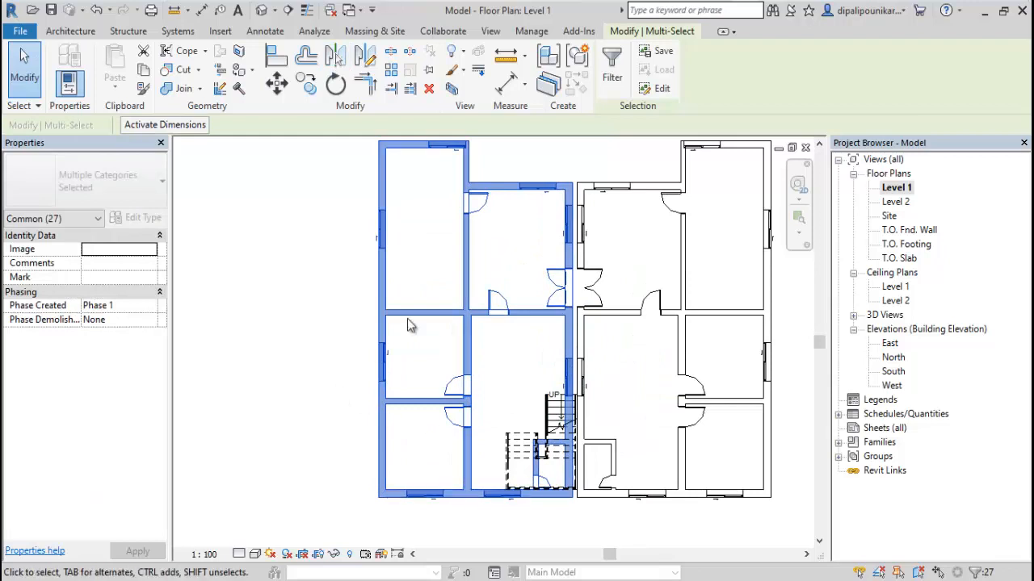
Move the mirrored house about 2719 mm west, from its lower east wall corner to the stair's outer west edge.
left_click(278, 84)
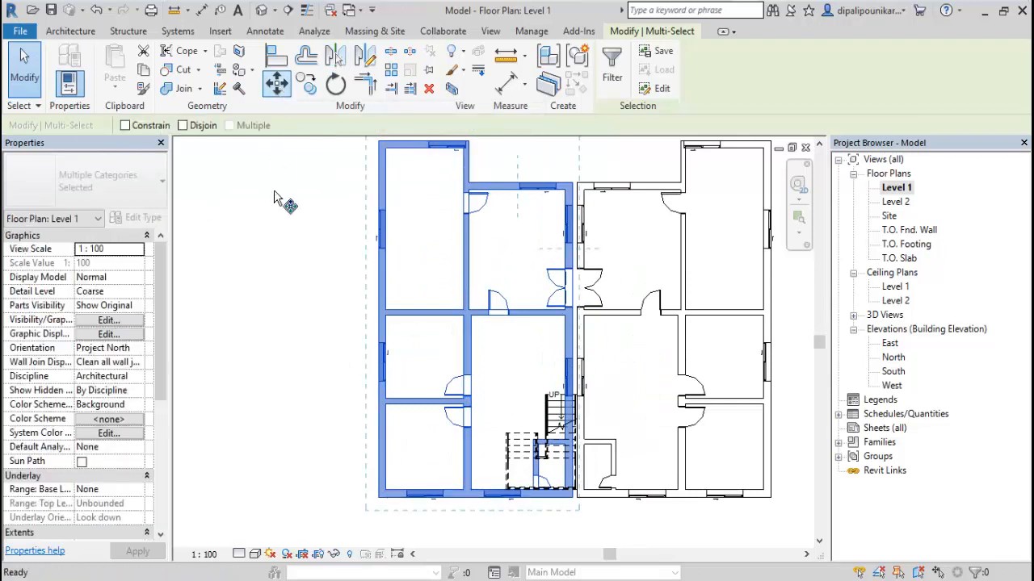
scroll(339, 430, "up", 1)
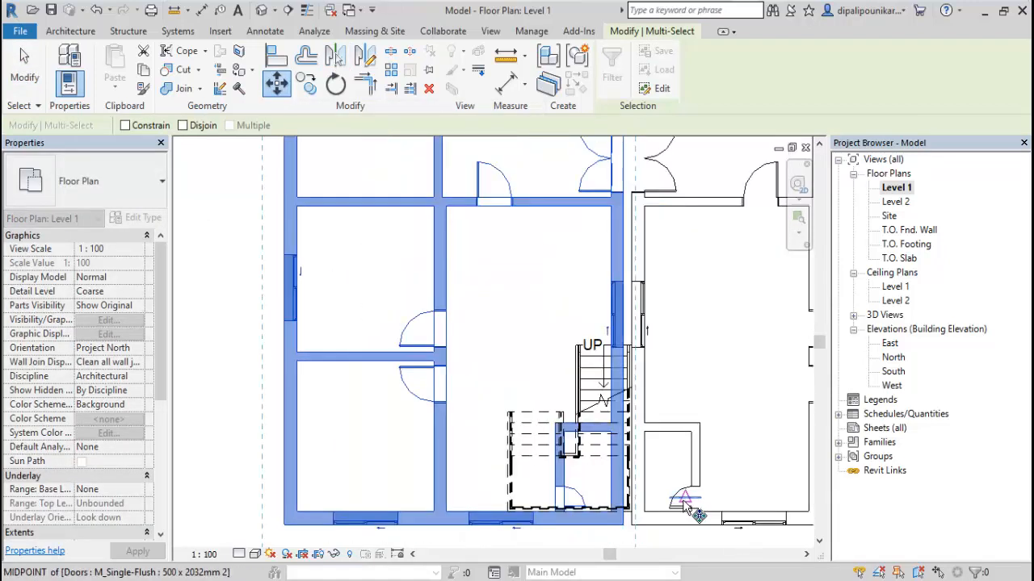
scroll(652, 412, "up", 3)
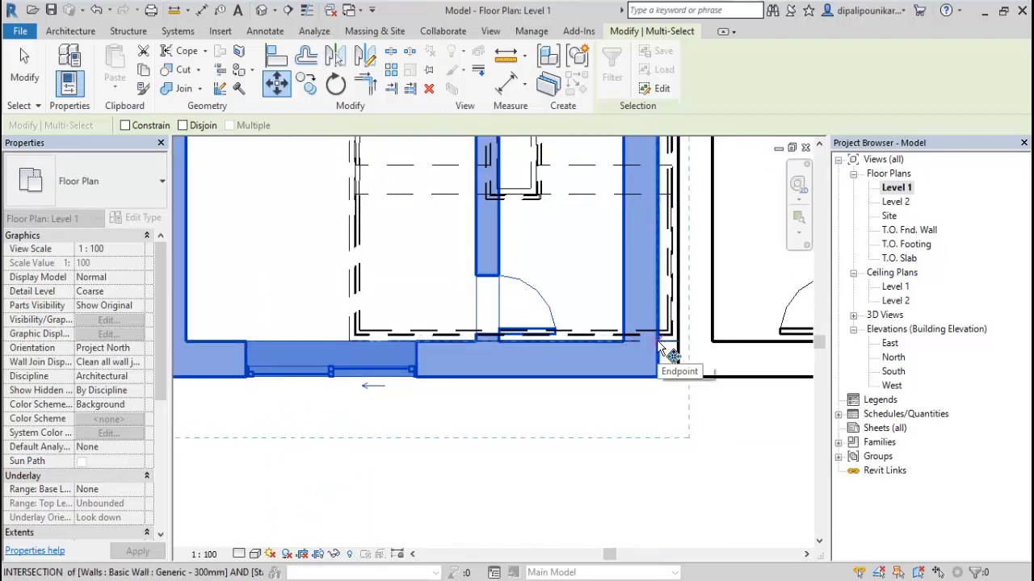
left_click(658, 342)
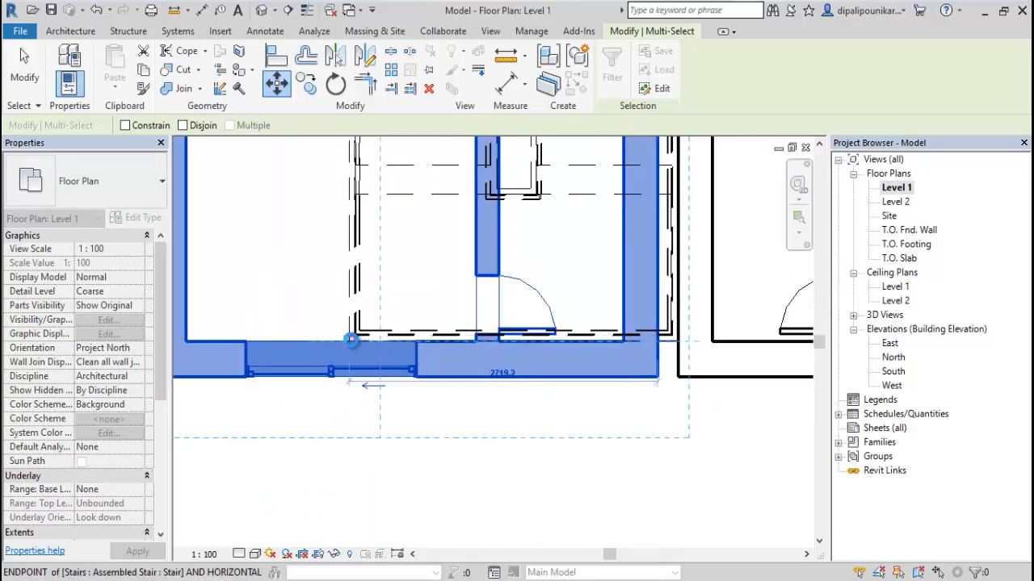
left_click(358, 343)
key("Escape")
scroll(374, 383, "down", 7)
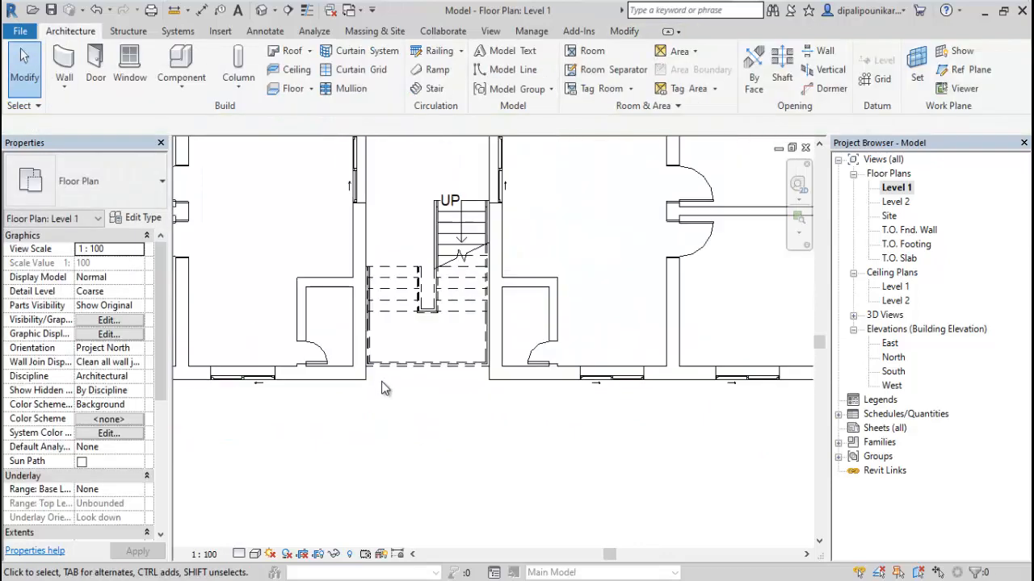
middle_click_drag(456, 355, 441, 315)
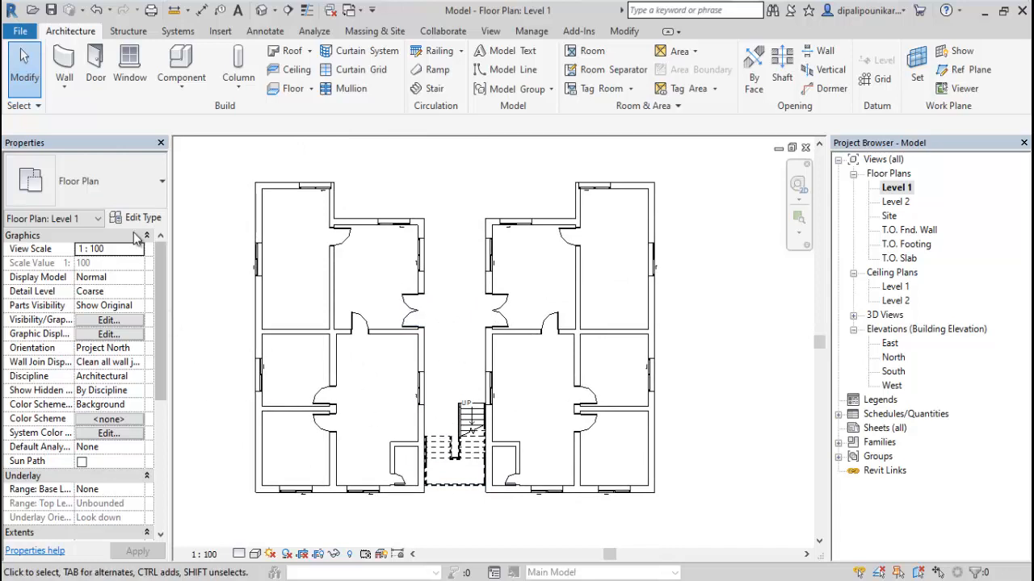
Draw a 2900 mm long Generic - 300mm wall below the stair, joining the south walls of the two houses.
left_click(64, 65)
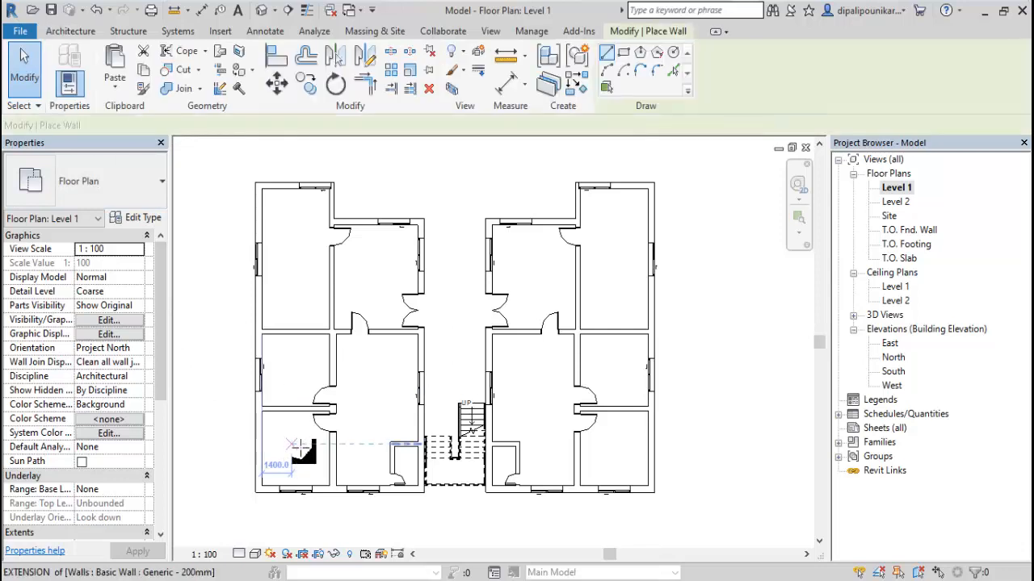
left_click(137, 194)
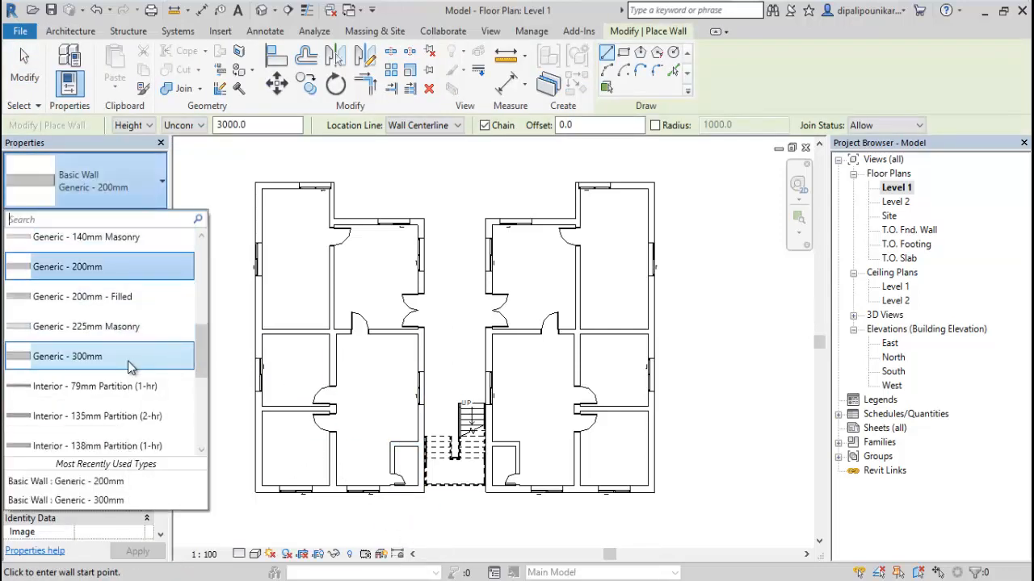
scroll(401, 500, "up", 5)
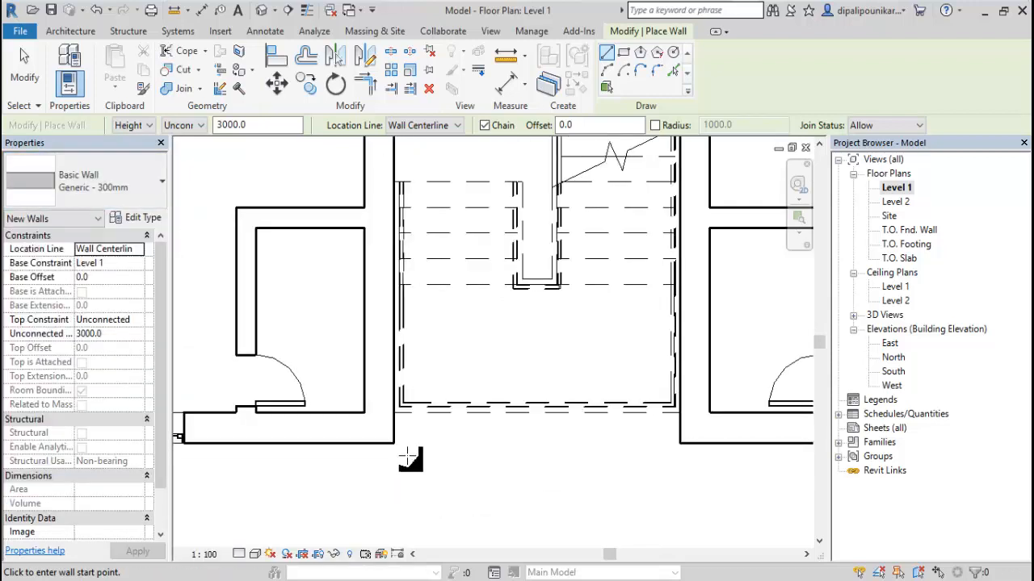
left_click(394, 430)
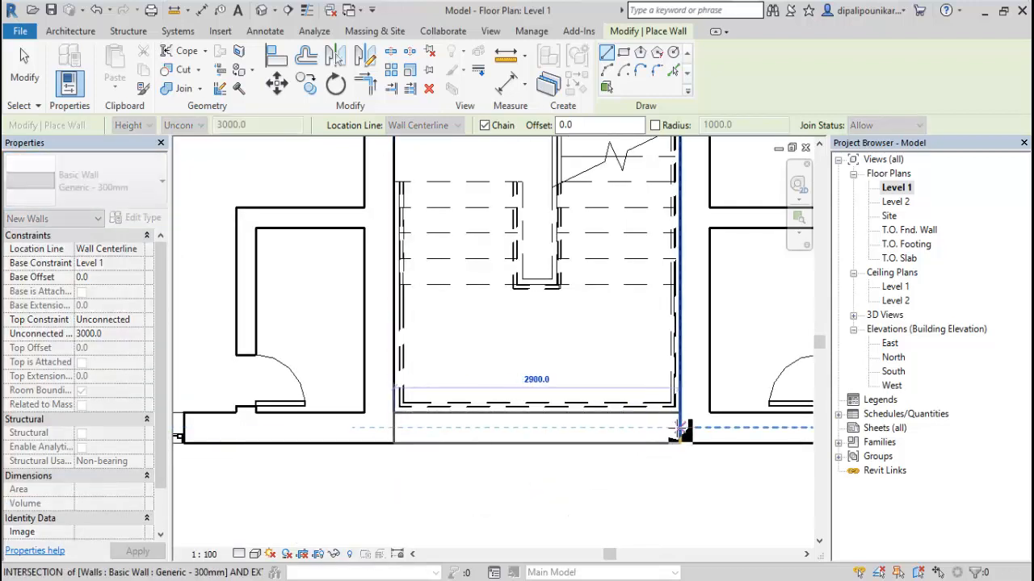
key("Escape")
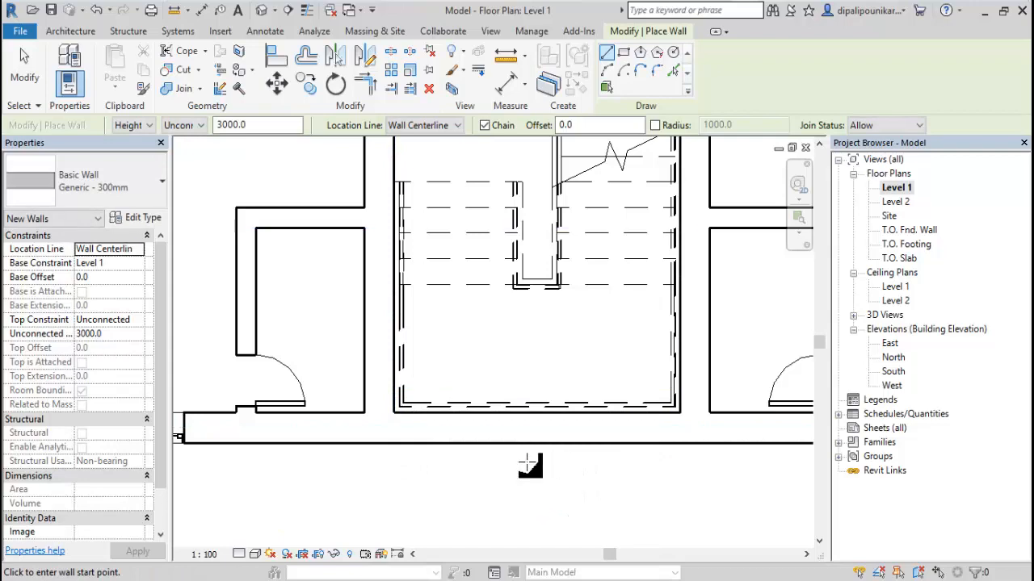
scroll(514, 470, "down", 5)
middle_click_drag(541, 323, 506, 454)
scroll(476, 362, "down", 1)
middle_click_drag(506, 281, 505, 381)
scroll(462, 287, "up", 1)
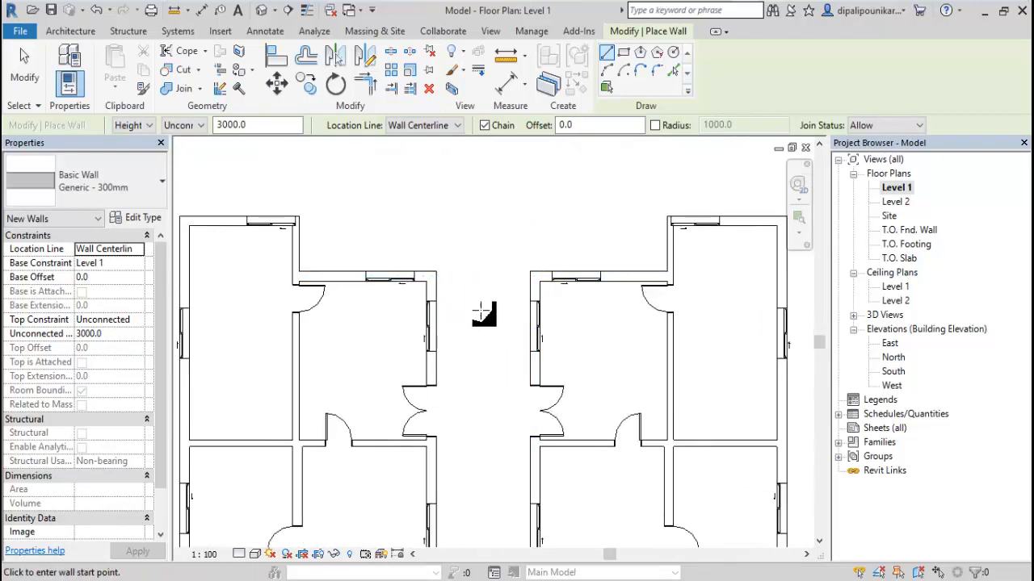
key("Escape")
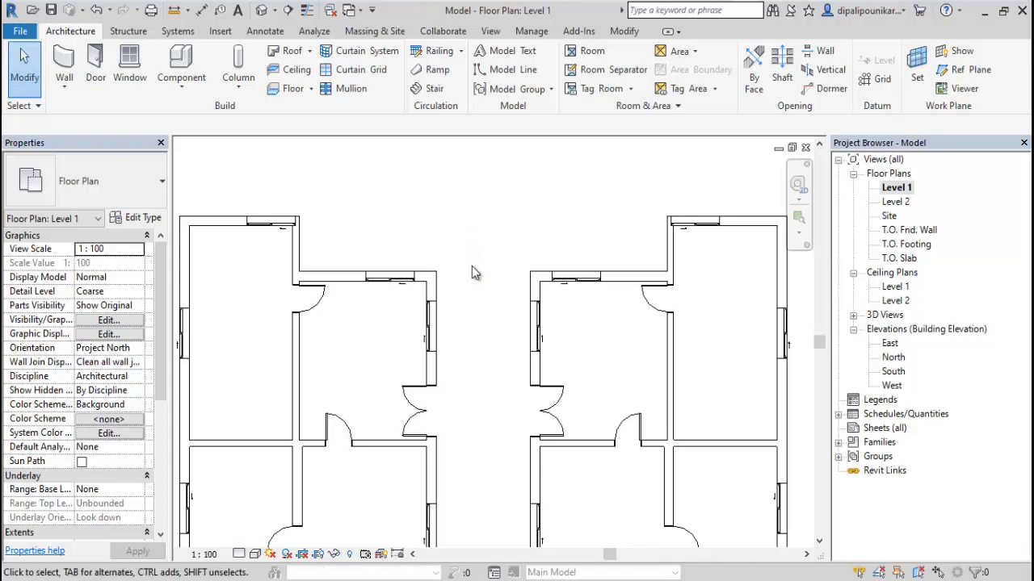
Examine the stair between the two mirrored houses in the 3D view, from above and from the back.
left_click(261, 10)
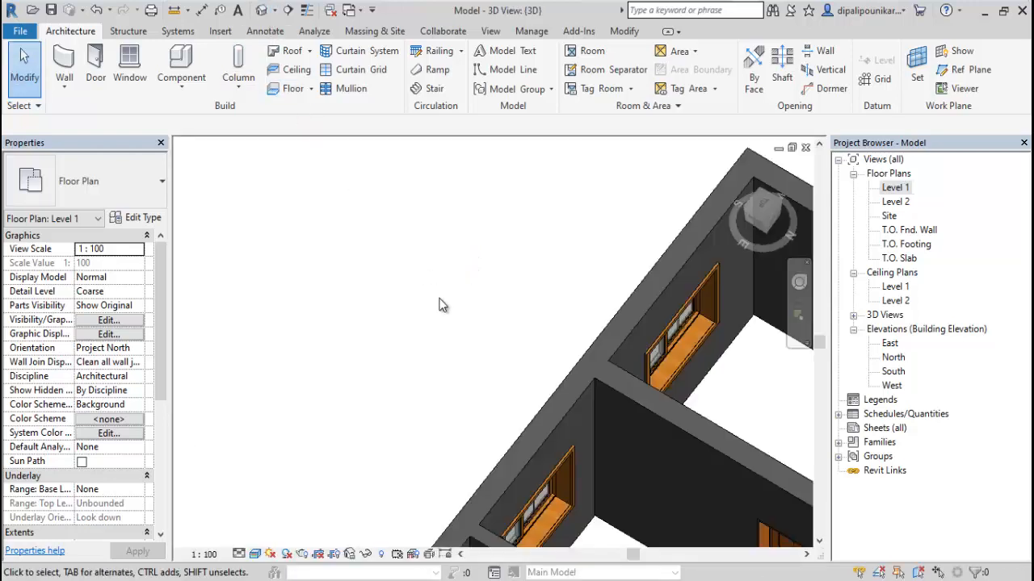
scroll(452, 362, "down", 4)
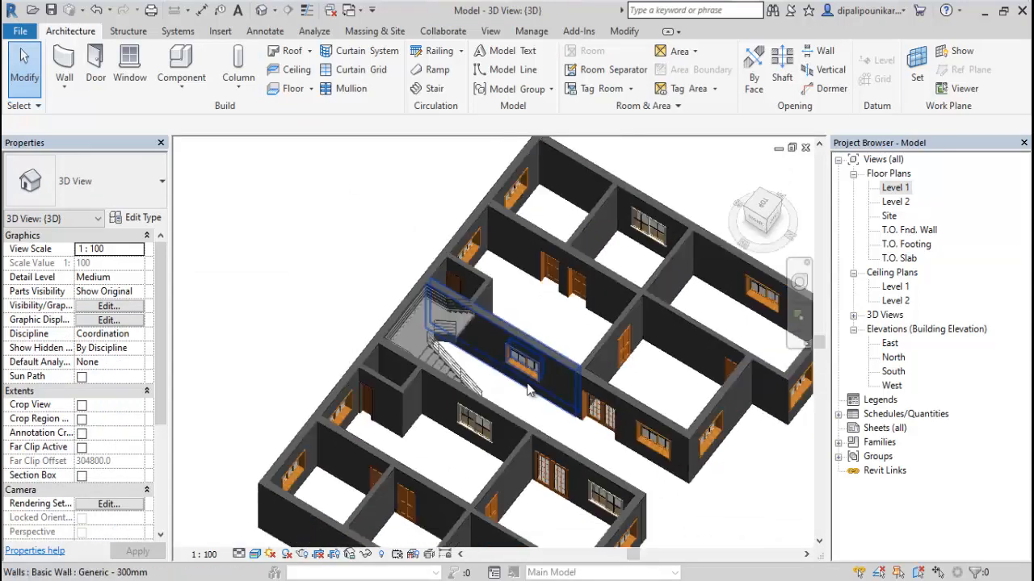
middle_click_drag(533, 401, 509, 339)
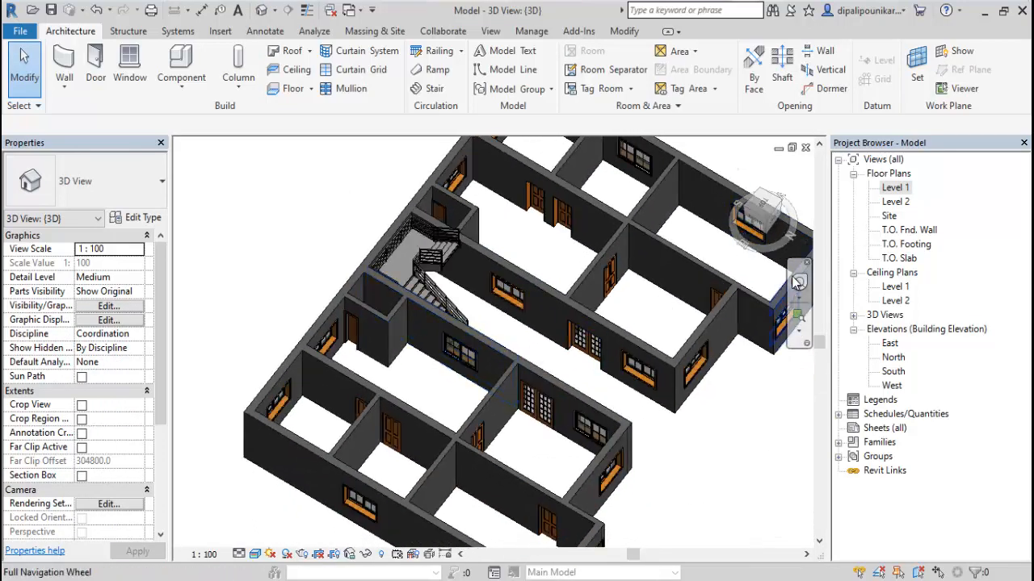
left_click_drag(764, 334, 605, 296)
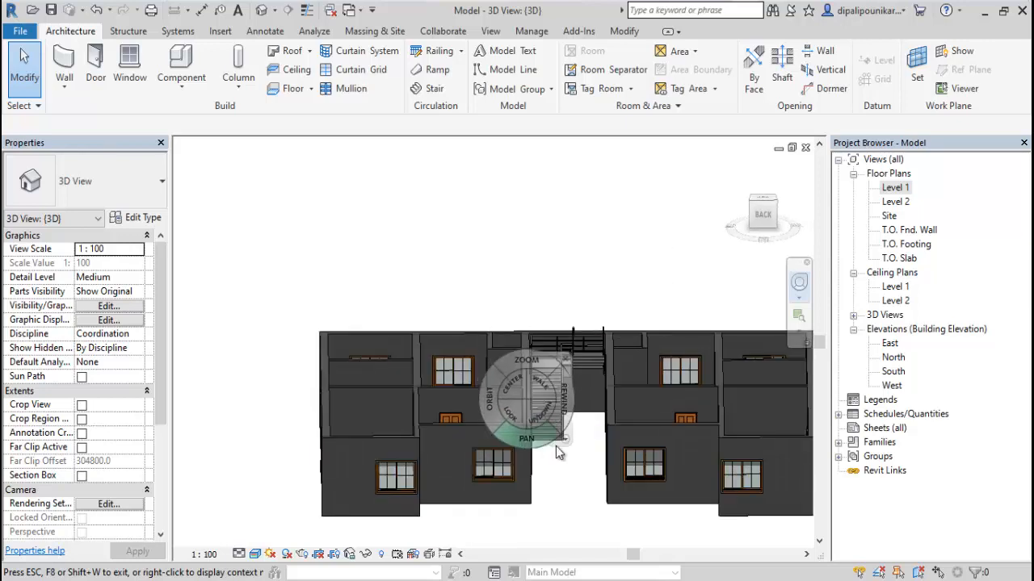
scroll(556, 447, "up", 1)
scroll(545, 398, "up", 2)
left_click(585, 355)
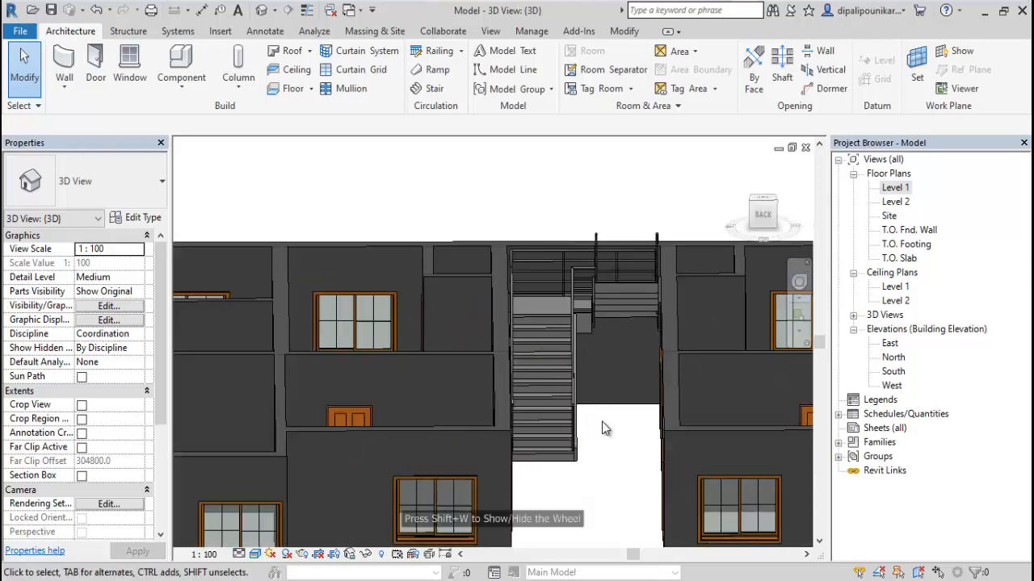
Delete the stair's outer 900mm Pipe railing in the 3D view, keeping the inner railing between the flights.
scroll(565, 424, "up", 2)
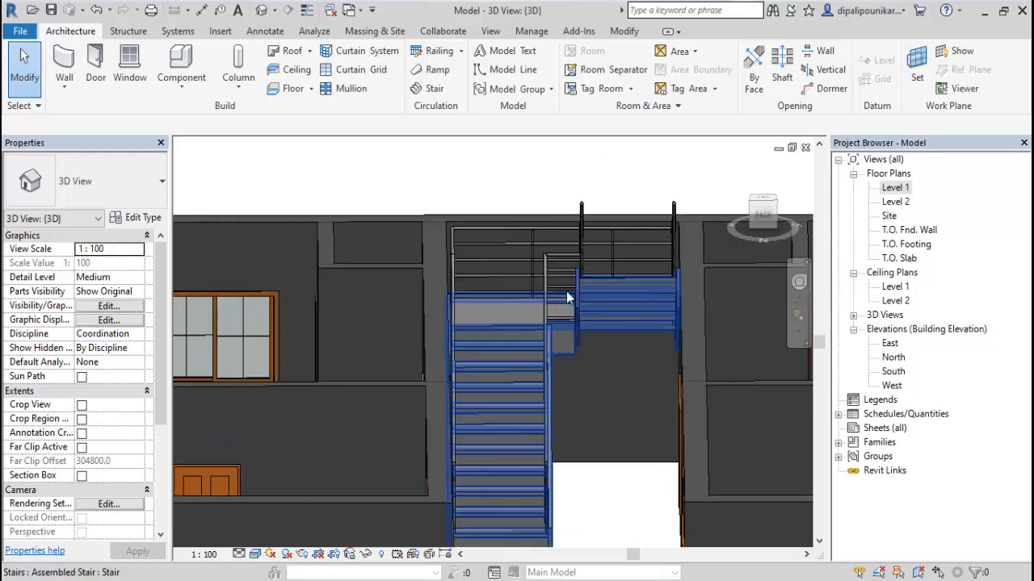
left_click(454, 262)
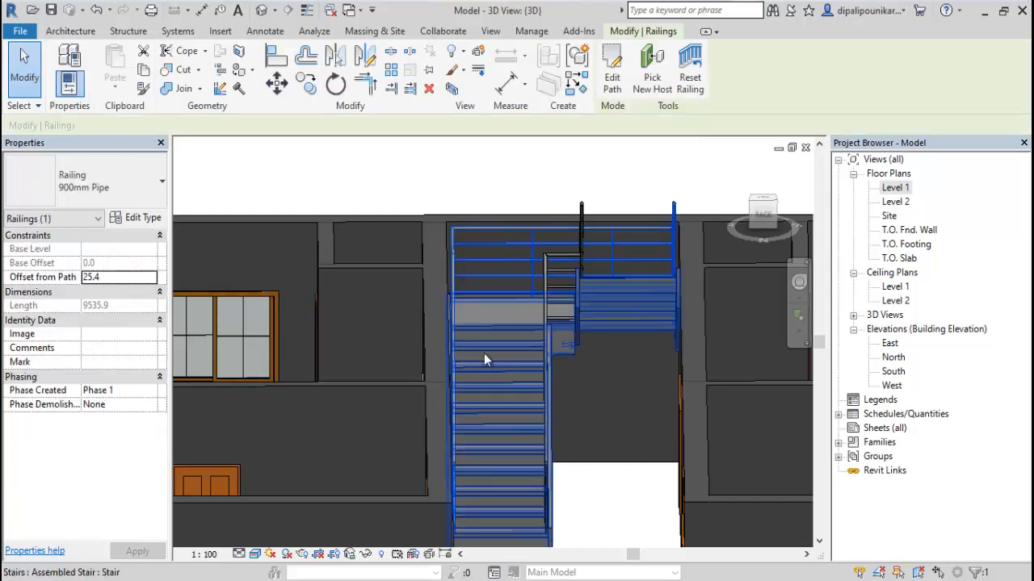
left_click(604, 543)
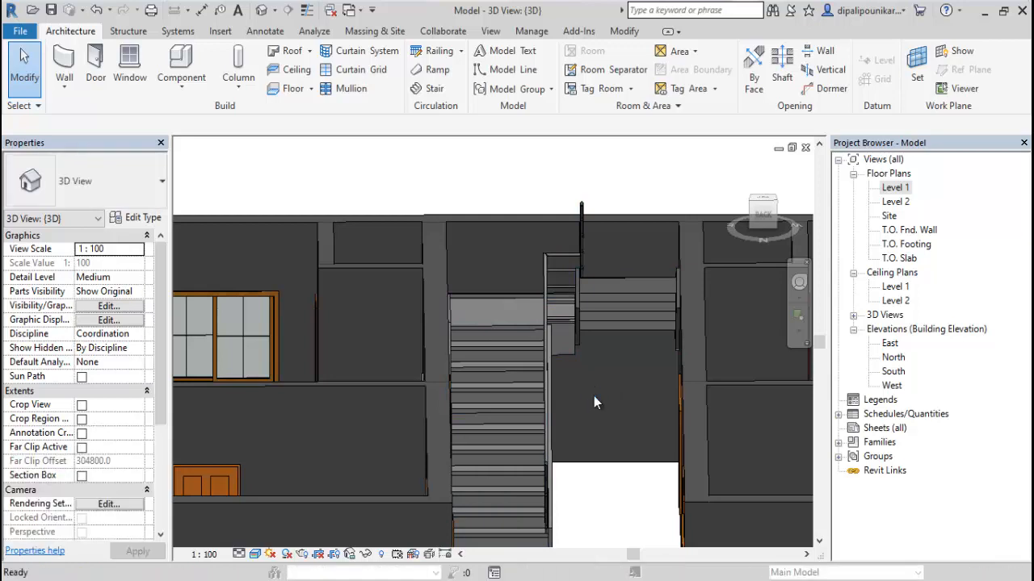
Open the Level 1 floor plan and start a Concrete-Commercial 362mm floor with straight boundary lines.
double_click(893, 188)
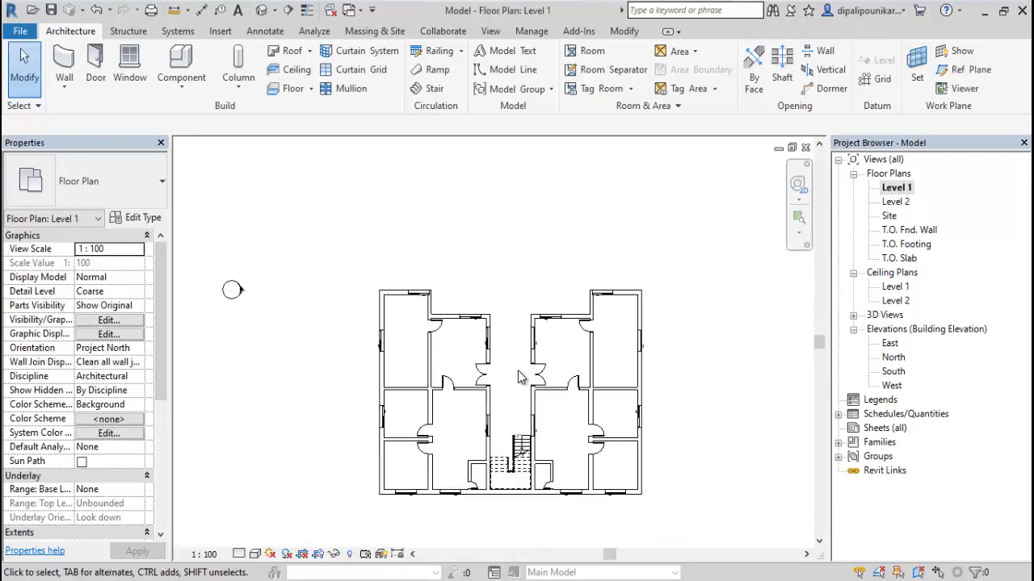
middle_click_drag(496, 406, 550, 315)
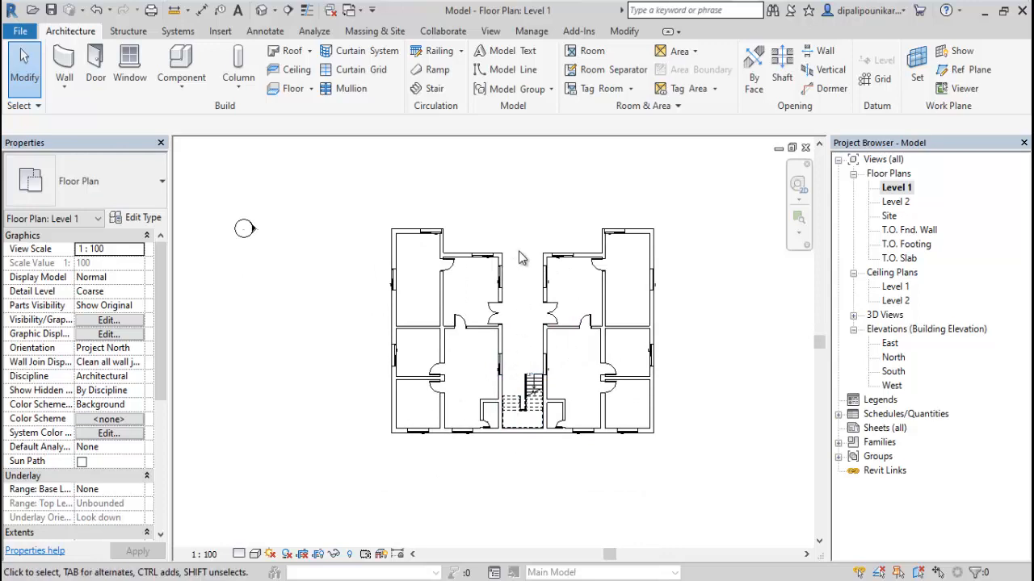
scroll(519, 251, "up", 3)
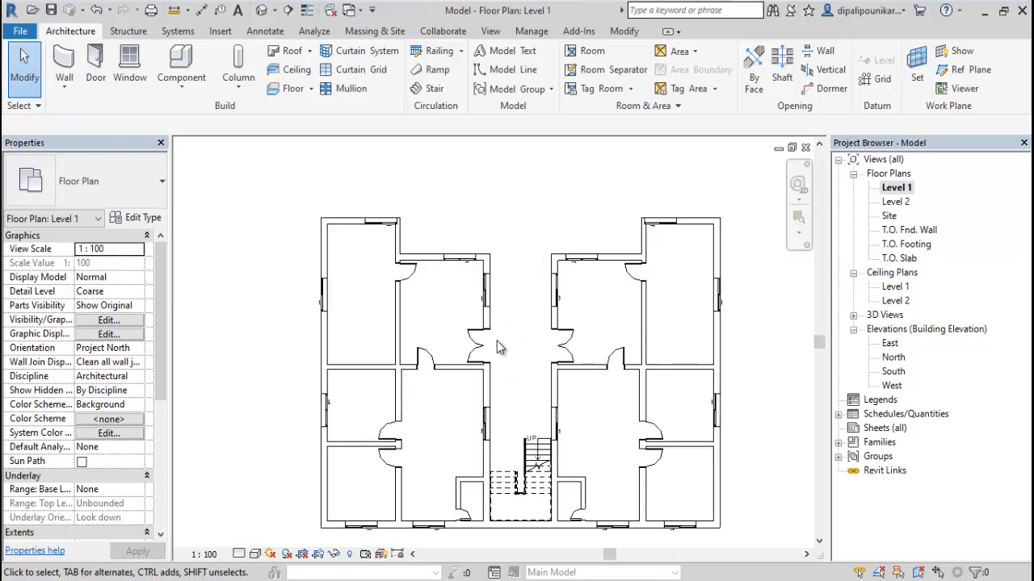
left_click(295, 92)
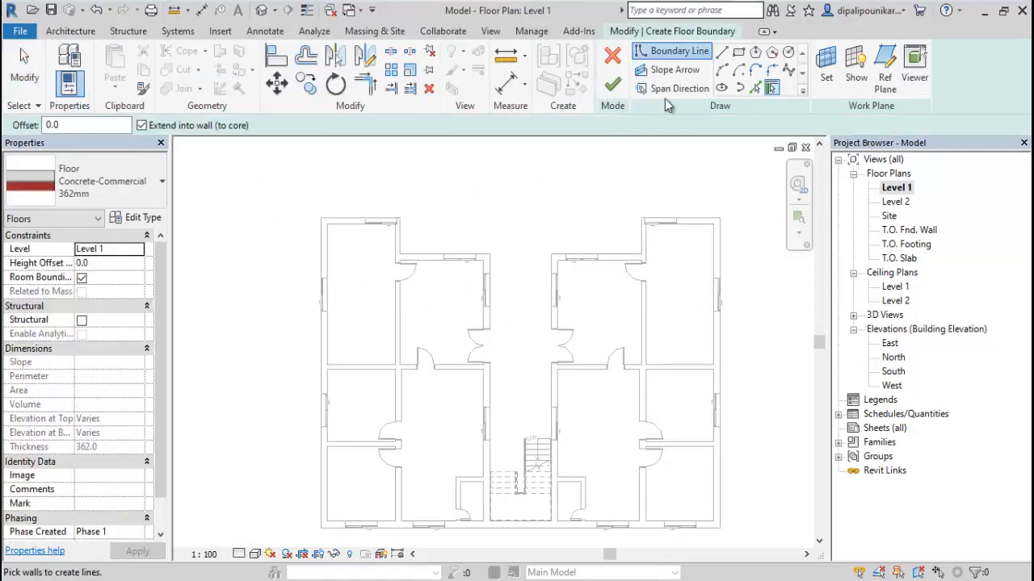
left_click(722, 57)
Trace the floor boundary along the outer north walls of the west house, from its northwest corner around the jog to its inner northeast corner.
scroll(328, 247, "up", 4)
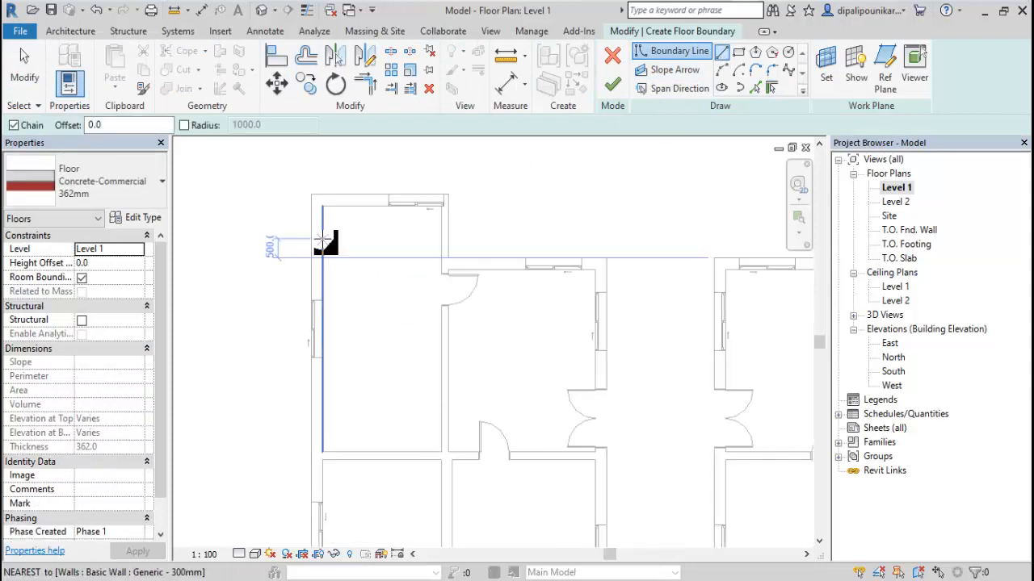
mouse_move(421, 285)
middle_mouse_down()
mouse_move(386, 459)
mouse_move(436, 443)
mouse_move(404, 343)
middle_mouse_up()
scroll(431, 444, "down", 3)
scroll(389, 404, "down", 1)
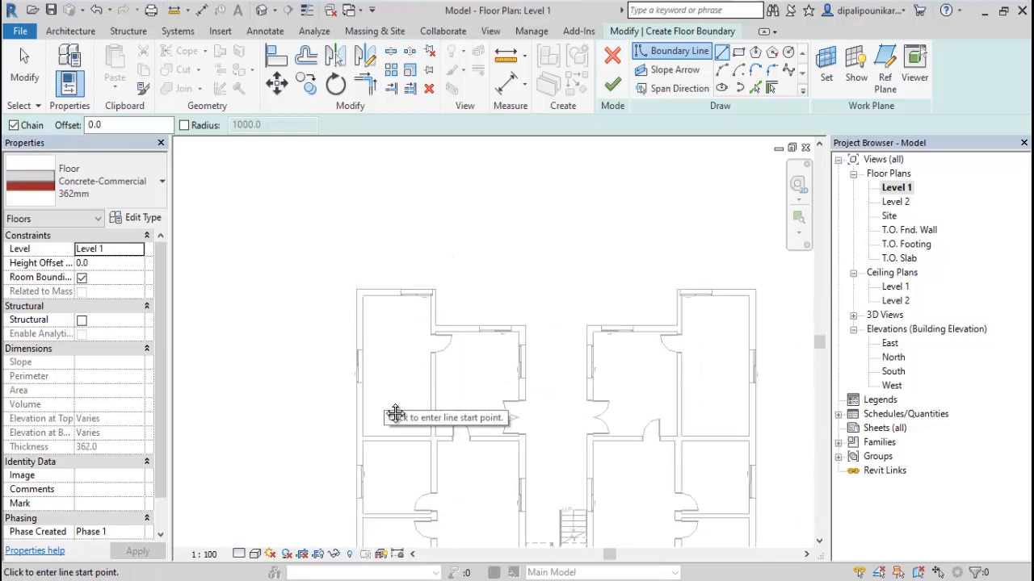
mouse_move(397, 403)
middle_mouse_down()
mouse_move(364, 288)
mouse_move(348, 293)
mouse_move(363, 293)
mouse_move(408, 250)
mouse_move(387, 417)
middle_mouse_up()
scroll(341, 318, "up", 4)
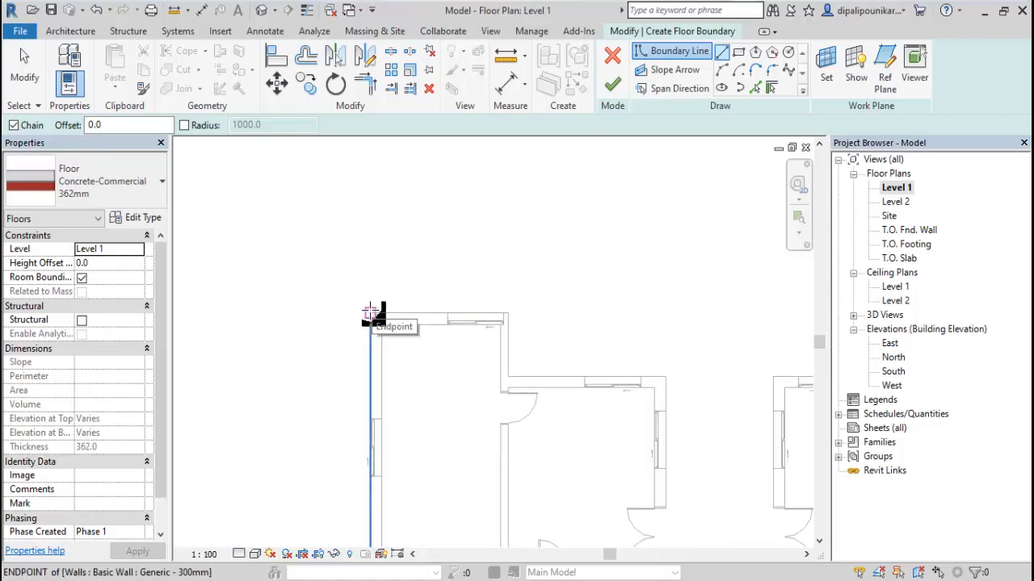
scroll(376, 316, "up", 2)
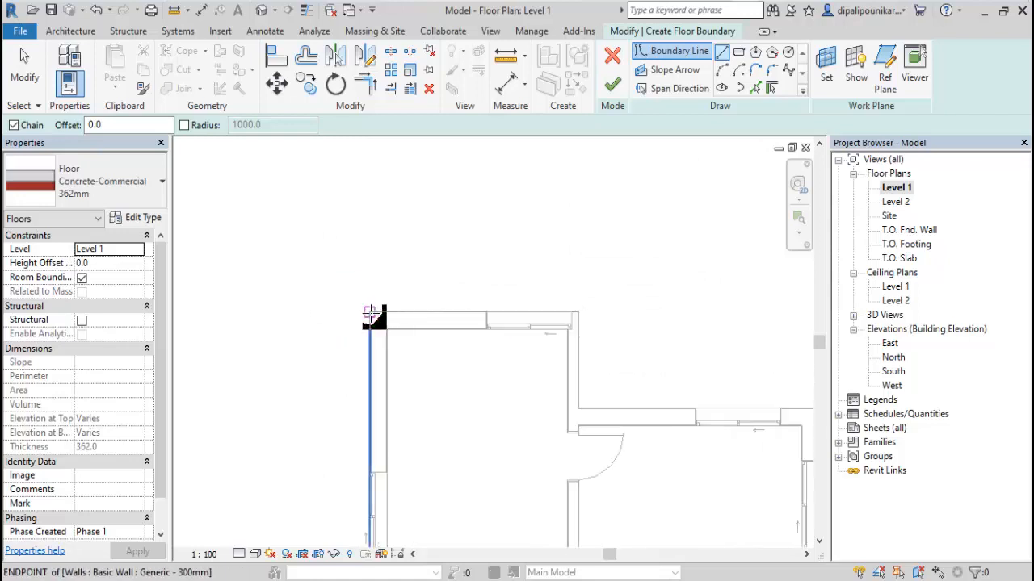
left_click(370, 312)
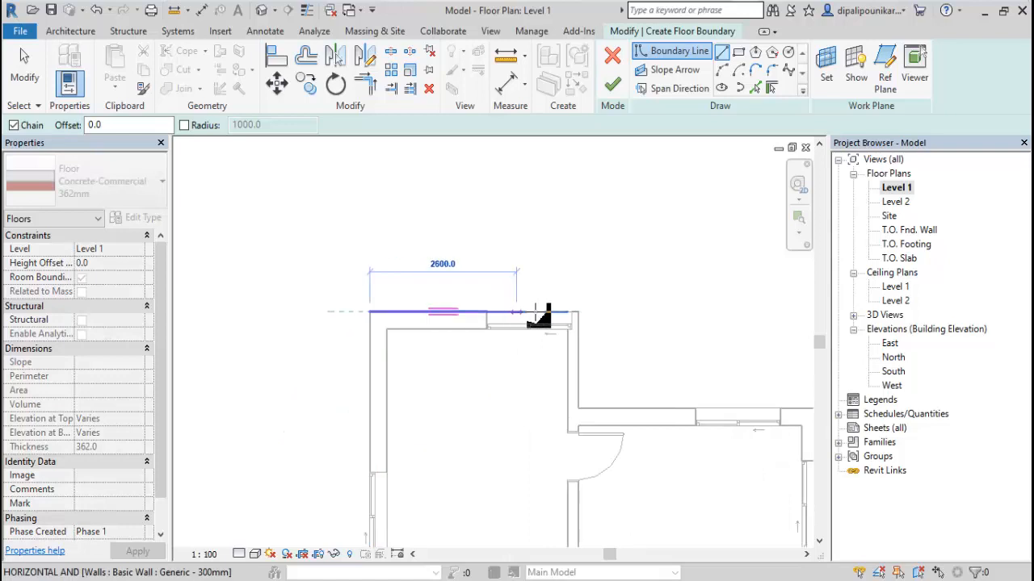
left_click(579, 312)
left_click(578, 408)
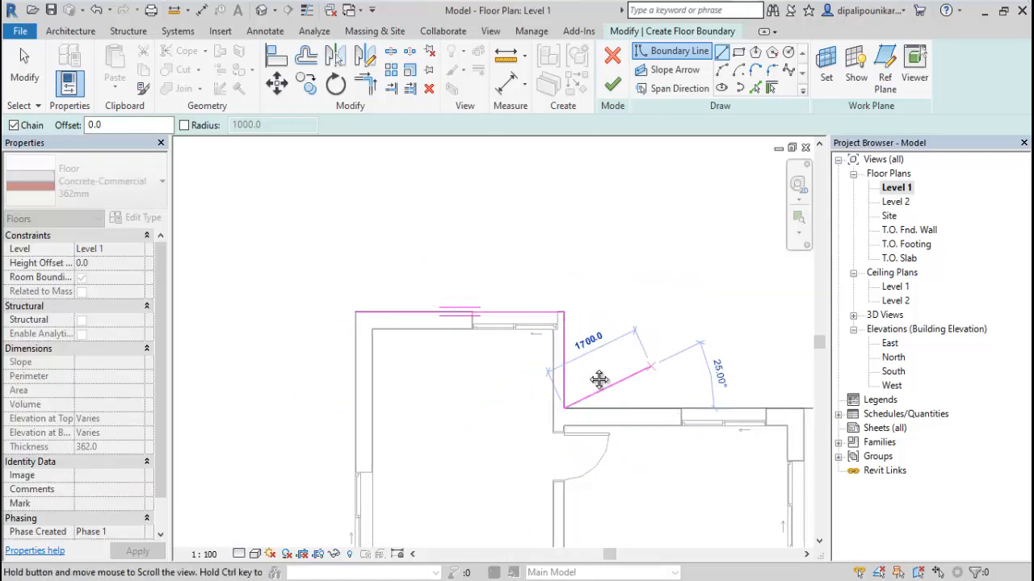
middle_click_drag(600, 377, 300, 305)
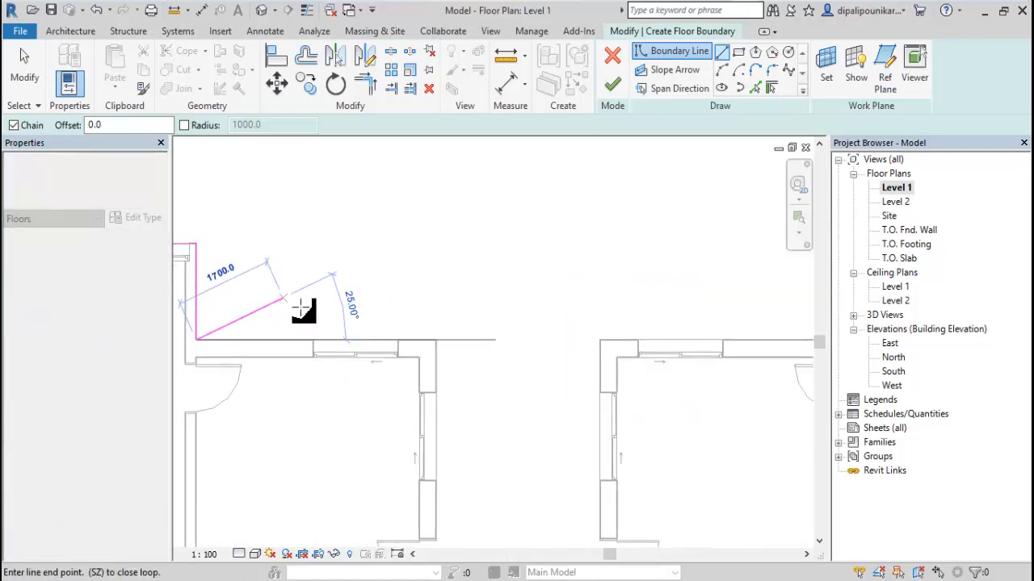
left_click(435, 339)
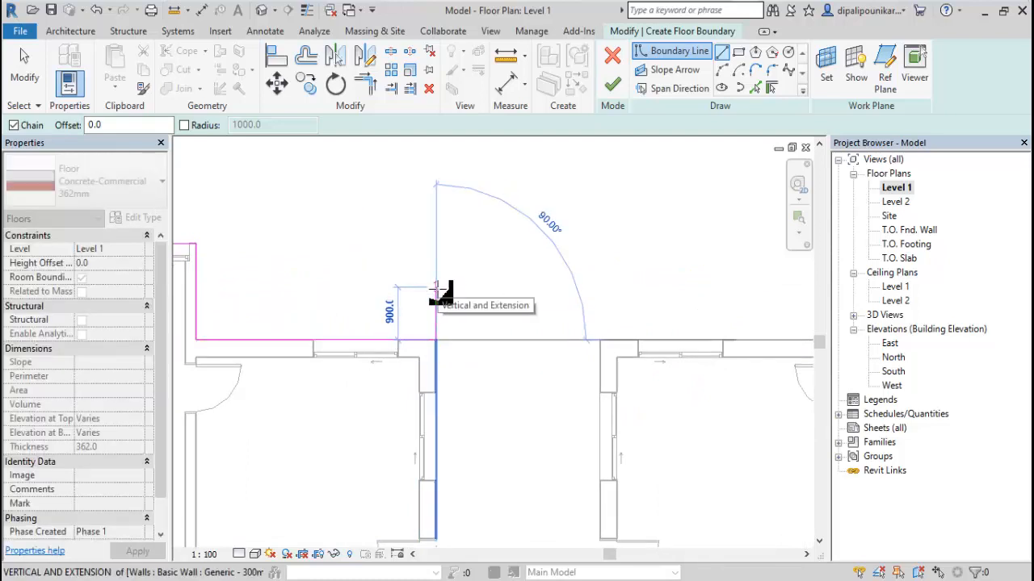
Extend the floor boundary 1000 mm north of the passage, 2900 mm east across it, and back to the east house's corner.
type("1000")
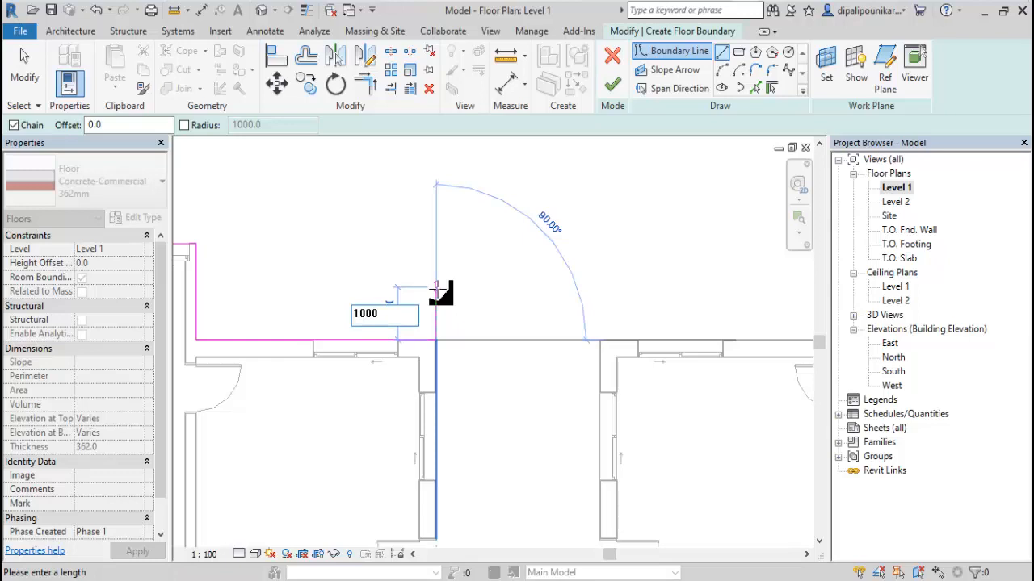
key("Return")
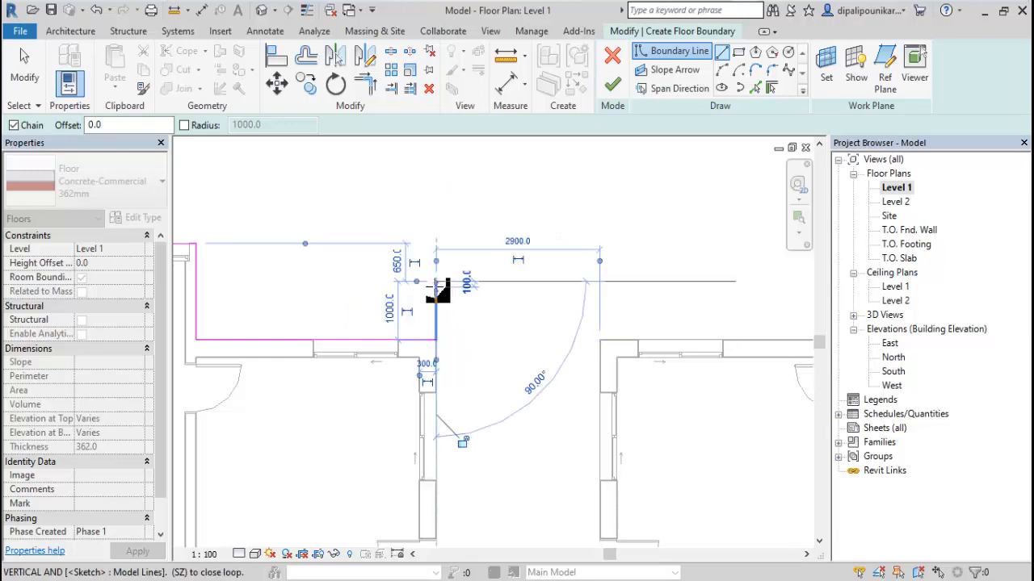
left_click(599, 281)
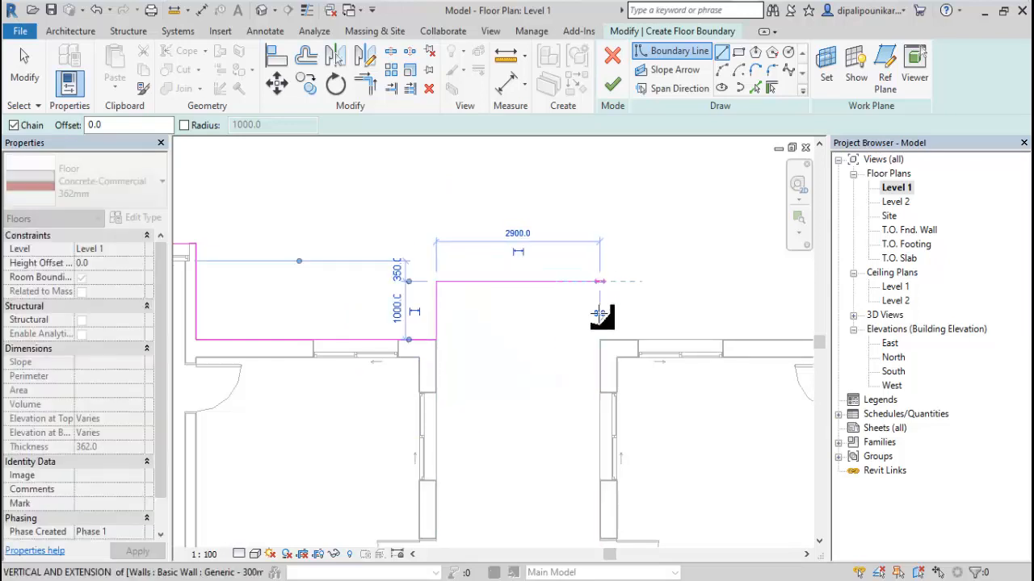
left_click(599, 339)
Trace the floor boundary along the east house's outer north walls, around the jog, to its northeast corner.
middle_click_drag(685, 319, 310, 292)
left_click(469, 316)
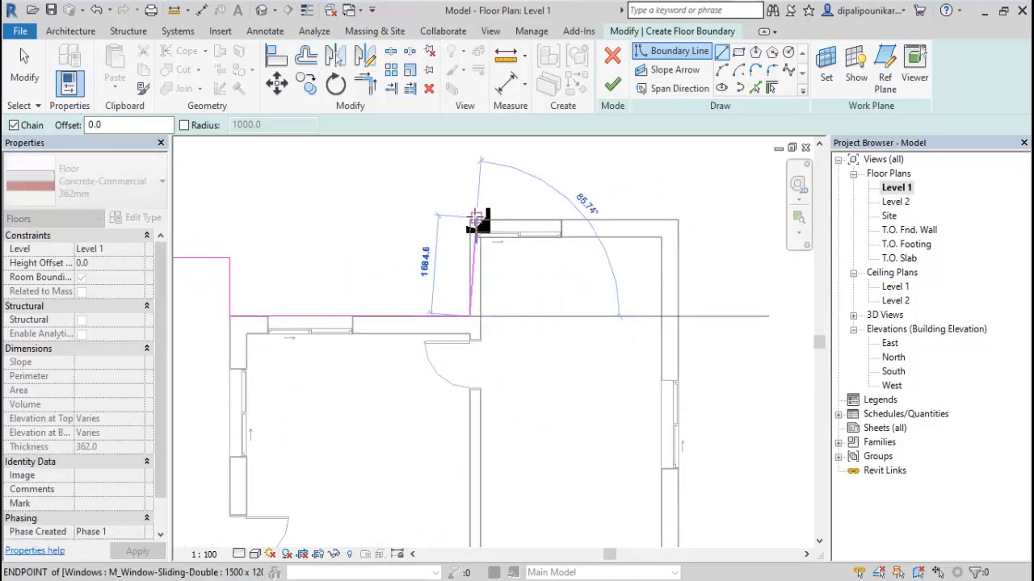
left_click(469, 220)
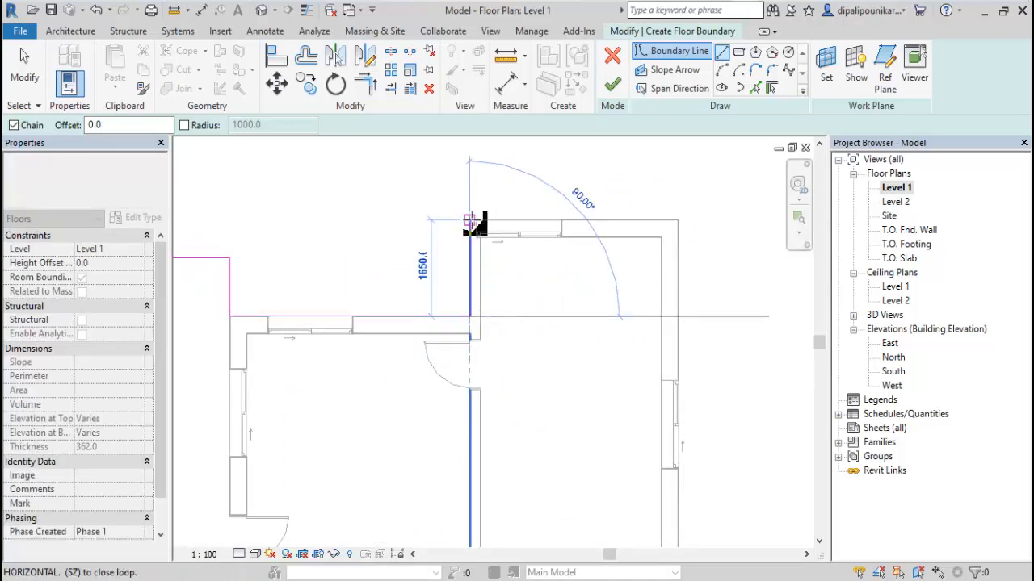
left_click(676, 220)
Trace the floor boundary down the east house's outer east wall and west along the south wall to the stair's east wall line.
middle_click_drag(561, 491, 541, 288)
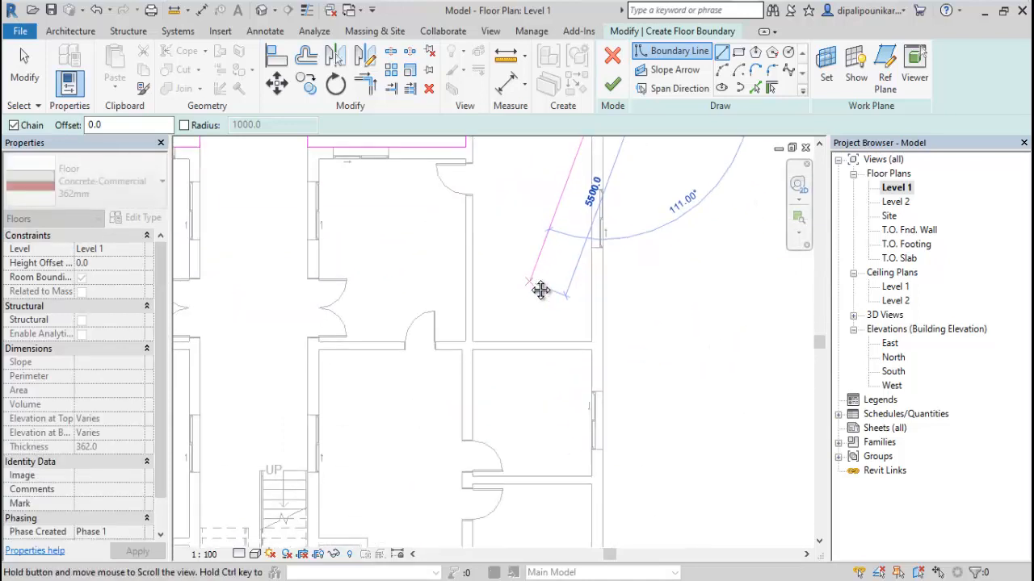
middle_click_drag(562, 551, 593, 305)
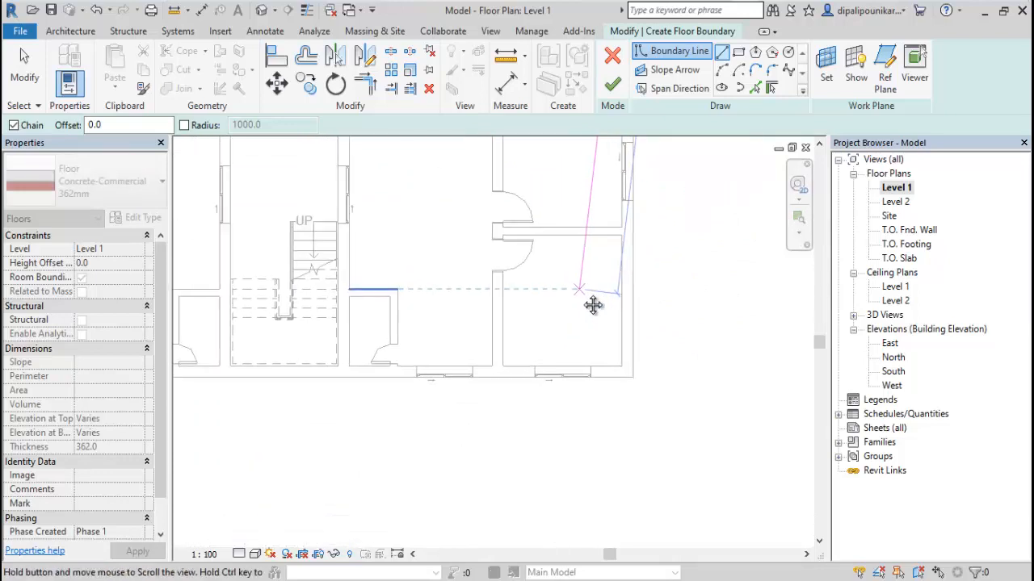
left_click(633, 378)
middle_click_drag(335, 425, 467, 433)
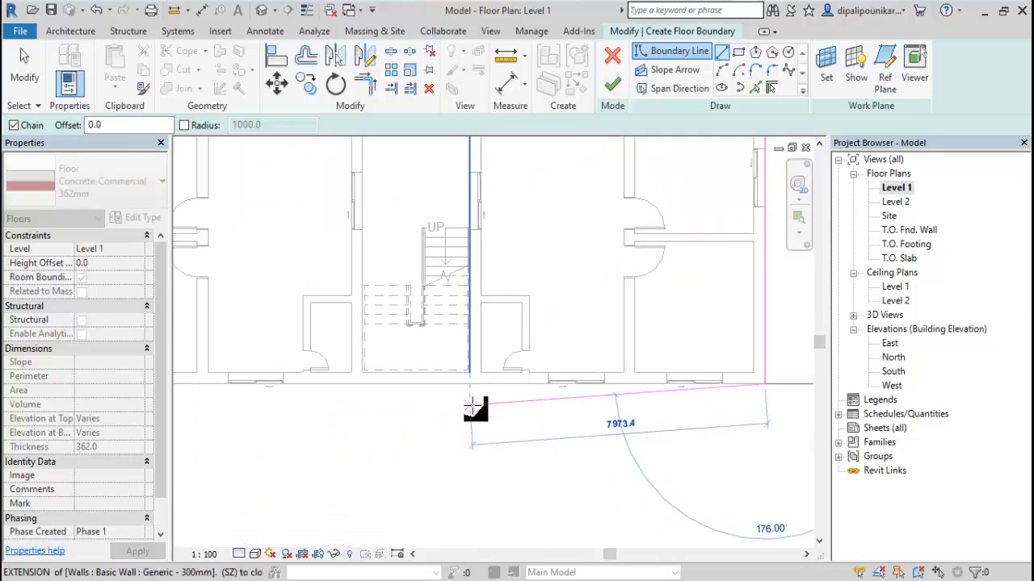
scroll(470, 406, "up", 2)
scroll(470, 393, "up", 3)
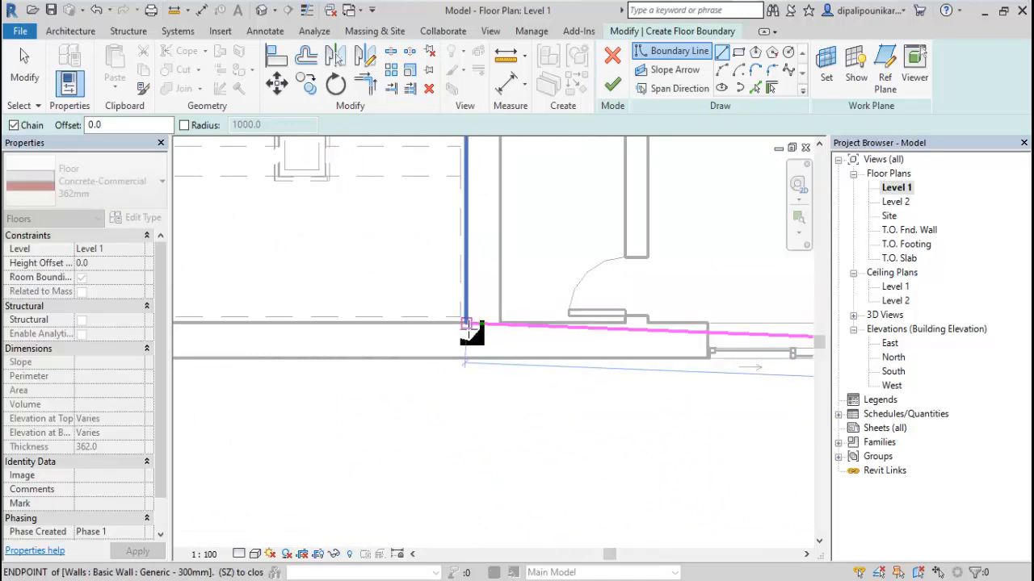
left_click(467, 357)
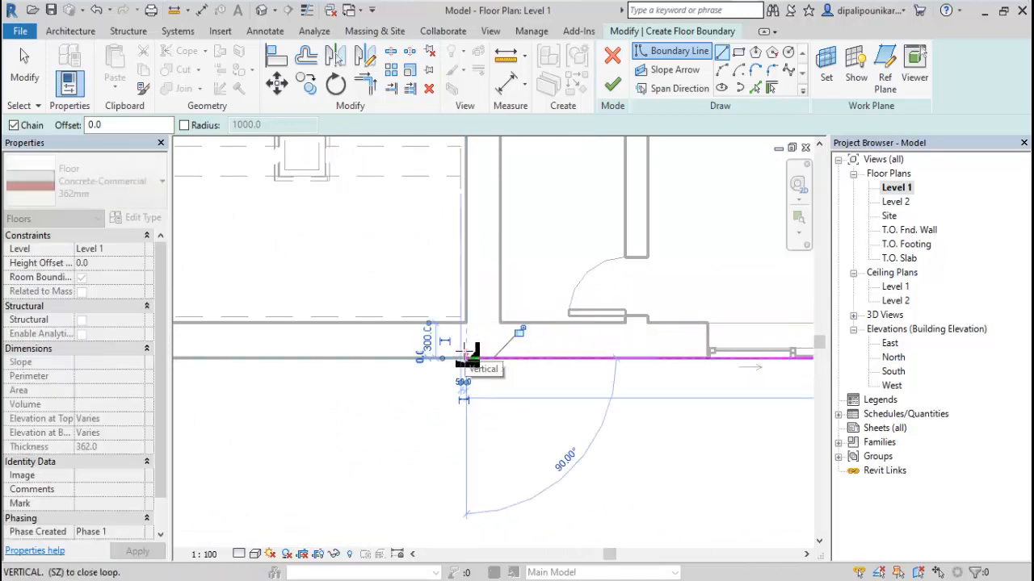
Continue the floor boundary north along the stair's east wall and west across the start of the first flight.
middle_click_drag(449, 304, 450, 565)
scroll(410, 348, "down", 1)
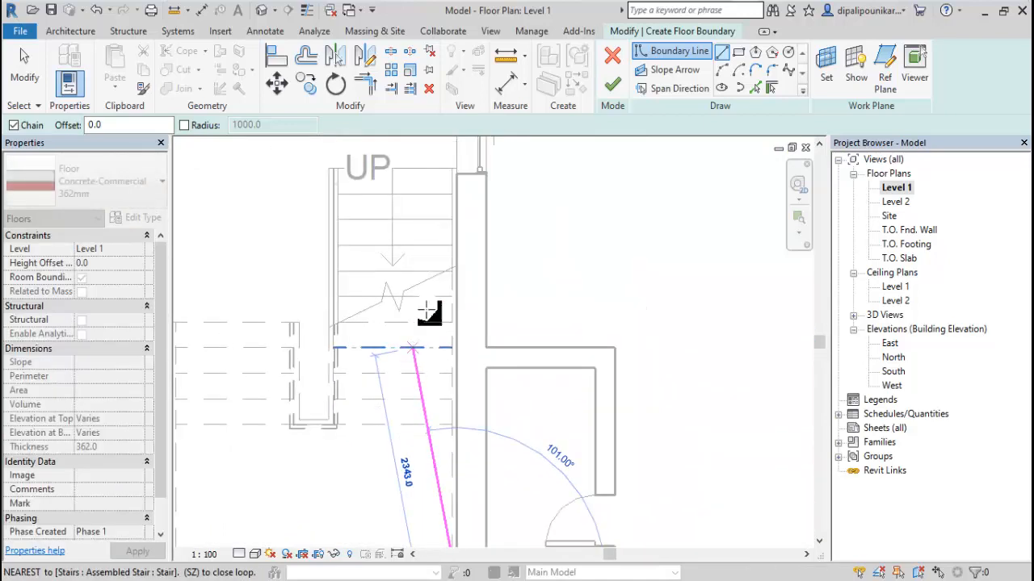
scroll(436, 343, "up", 3)
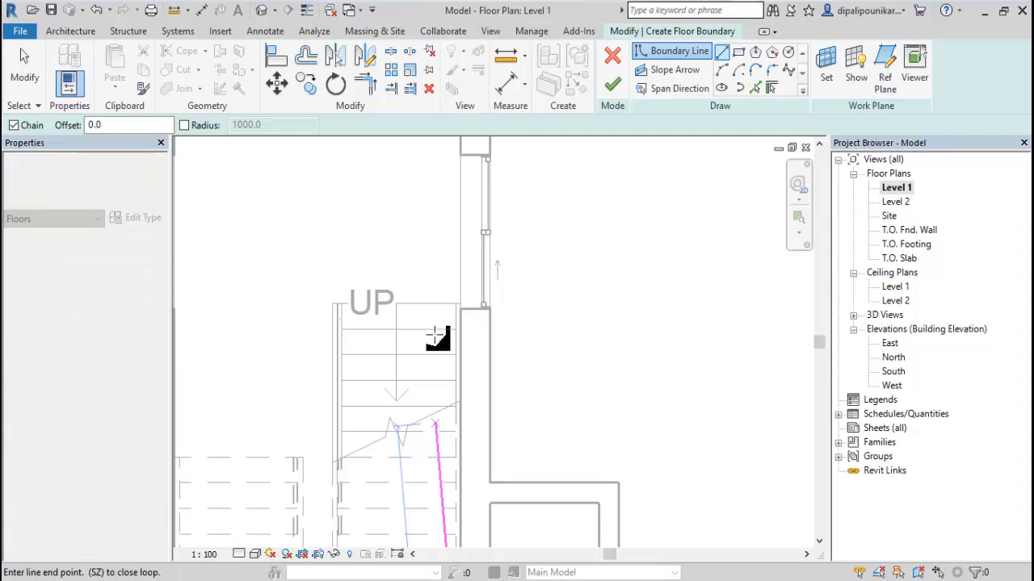
left_click(480, 307)
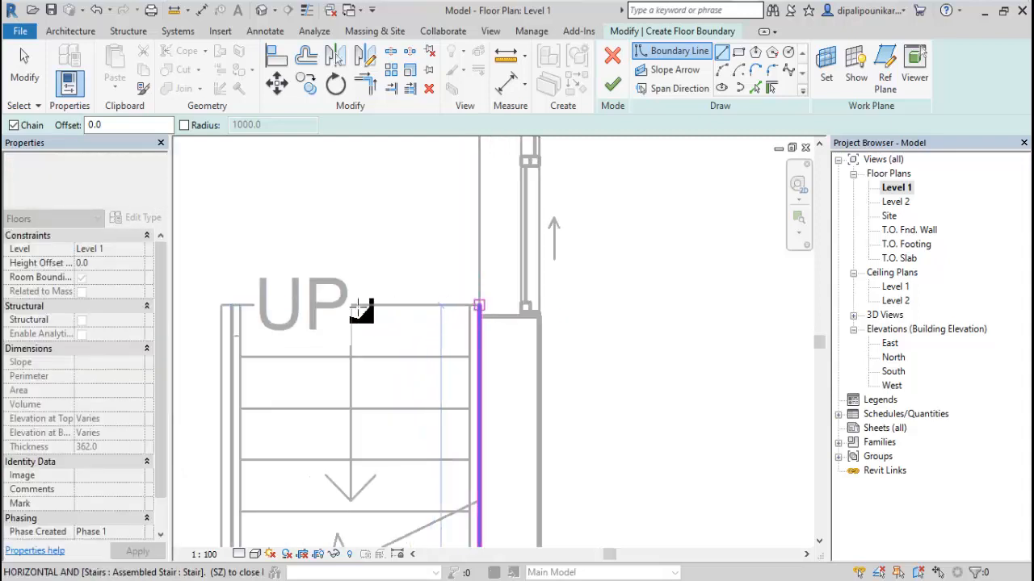
left_click(221, 305)
Run the floor boundary south along the first flight's inner side, then about 300 mm west across the end of the stair gap.
middle_click_drag(200, 452, 483, 284)
scroll(459, 395, "down", 2)
middle_click_drag(454, 396, 441, 258)
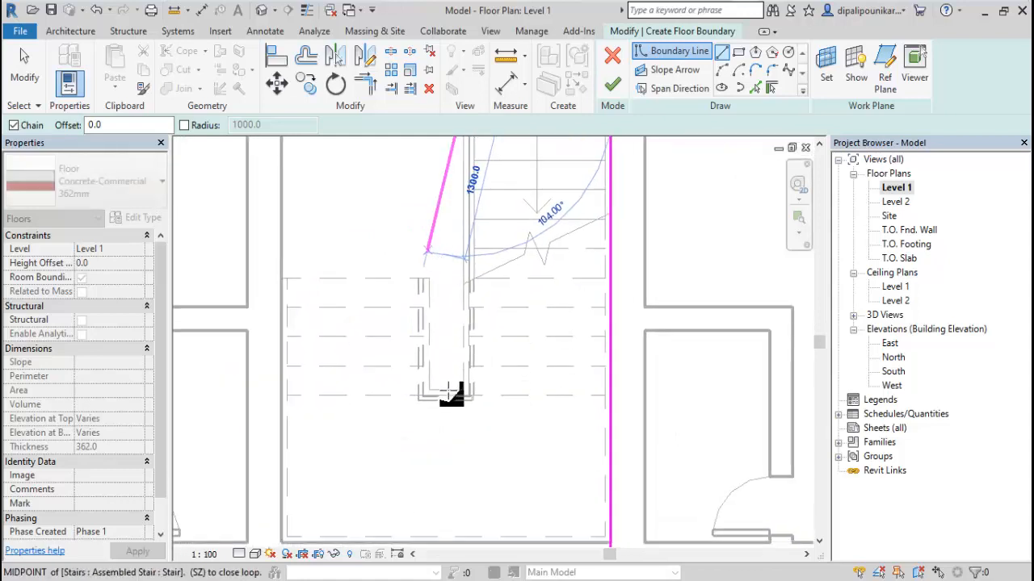
scroll(449, 394, "up", 5)
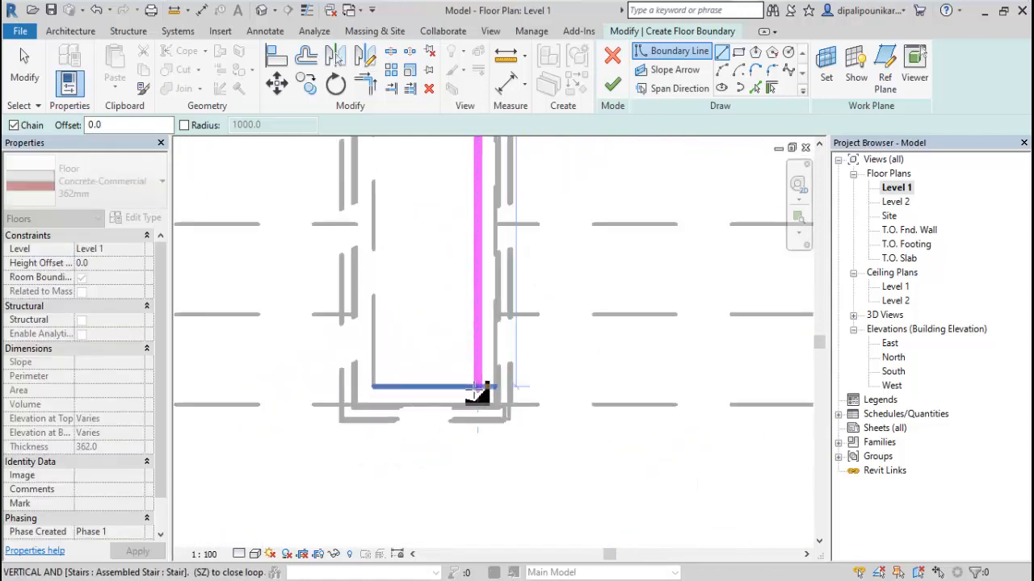
left_click(478, 388)
left_click(373, 387)
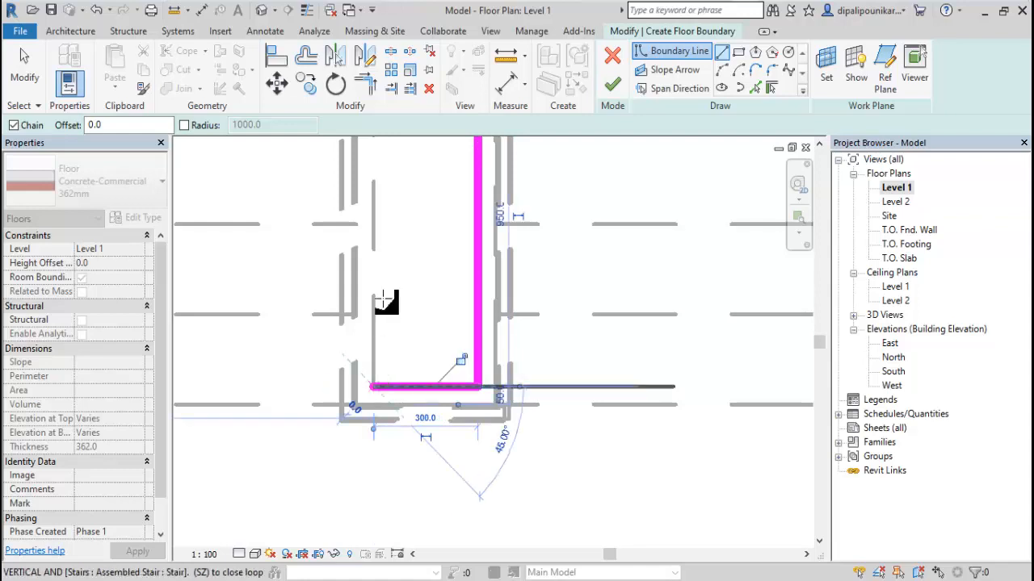
Continue the floor boundary north along the stair gap's west side and about 1300 mm west to the stair's west wall.
scroll(403, 310, "down", 2)
middle_click_drag(401, 264, 390, 476)
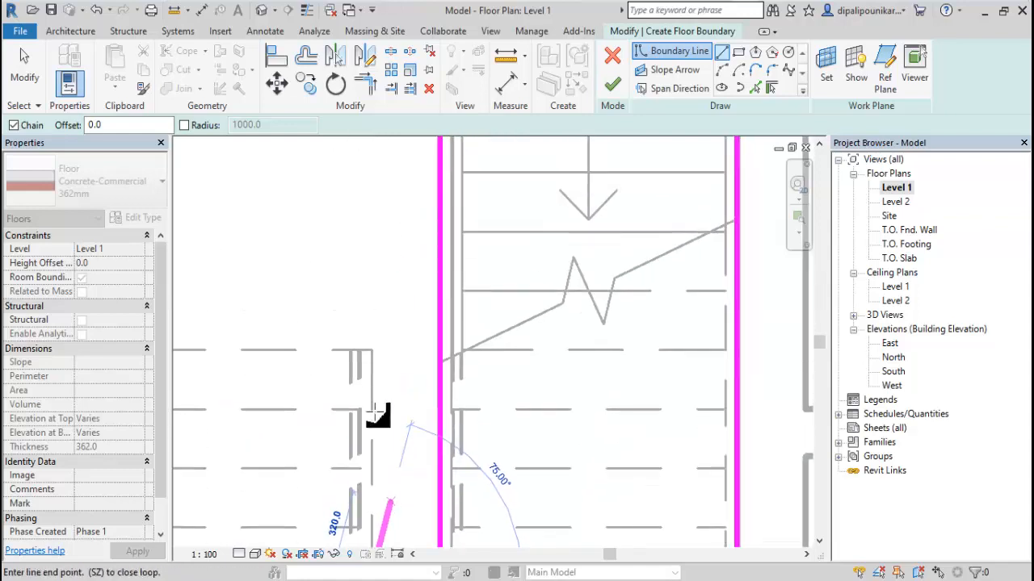
left_click(373, 350)
middle_click_drag(288, 323, 599, 264)
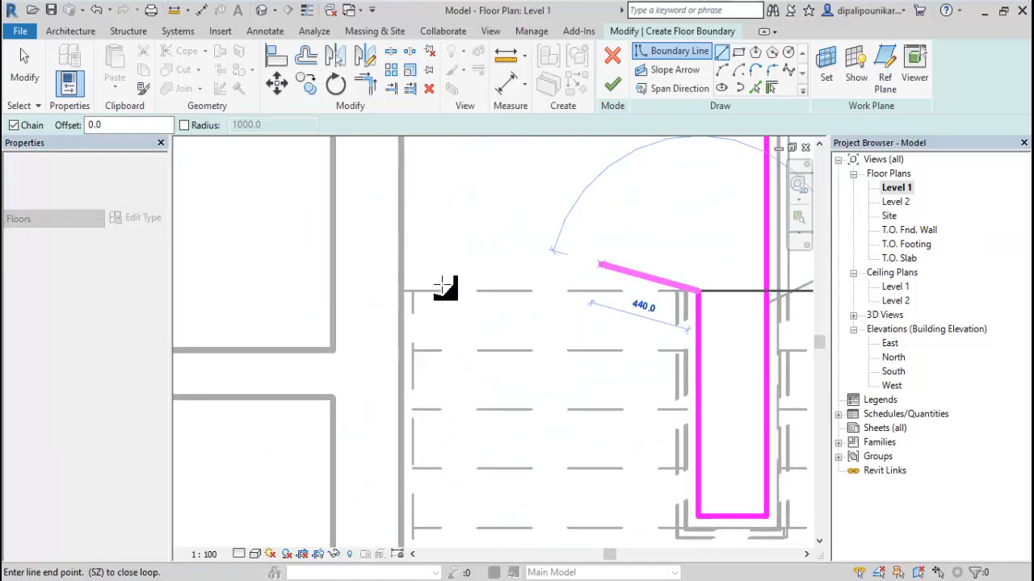
left_click(402, 292)
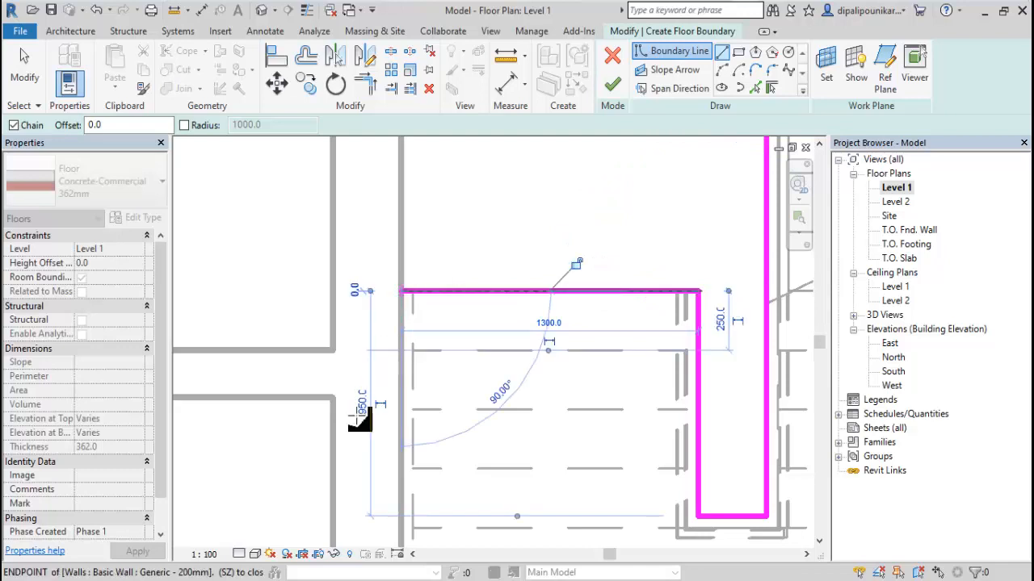
Run the floor boundary south along the stair's west wall to the outer south face, and west to the west house's southwest corner.
middle_click_drag(377, 474, 404, 156)
middle_click_drag(395, 476, 415, 296)
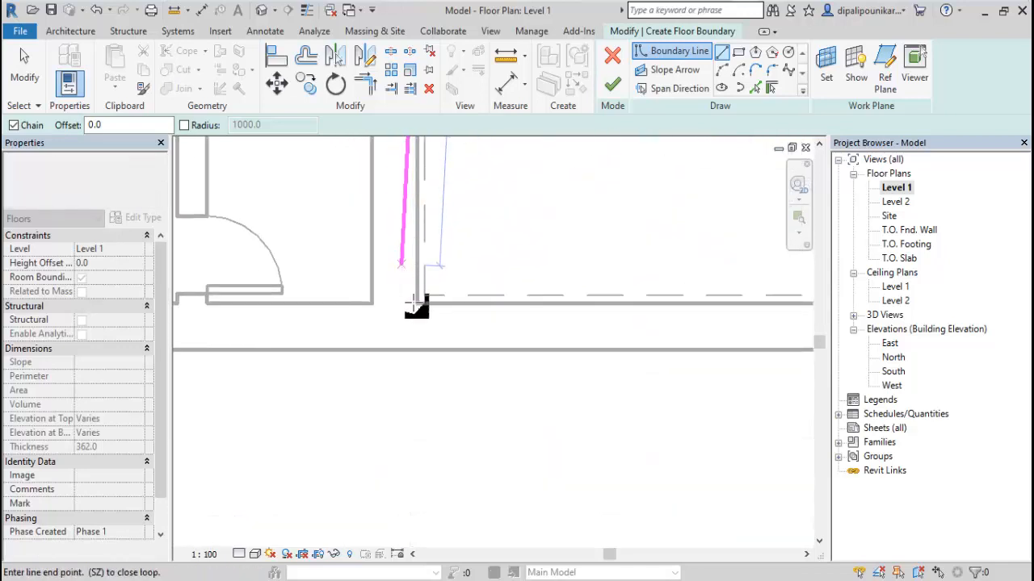
left_click(417, 349)
scroll(342, 394, "down", 2)
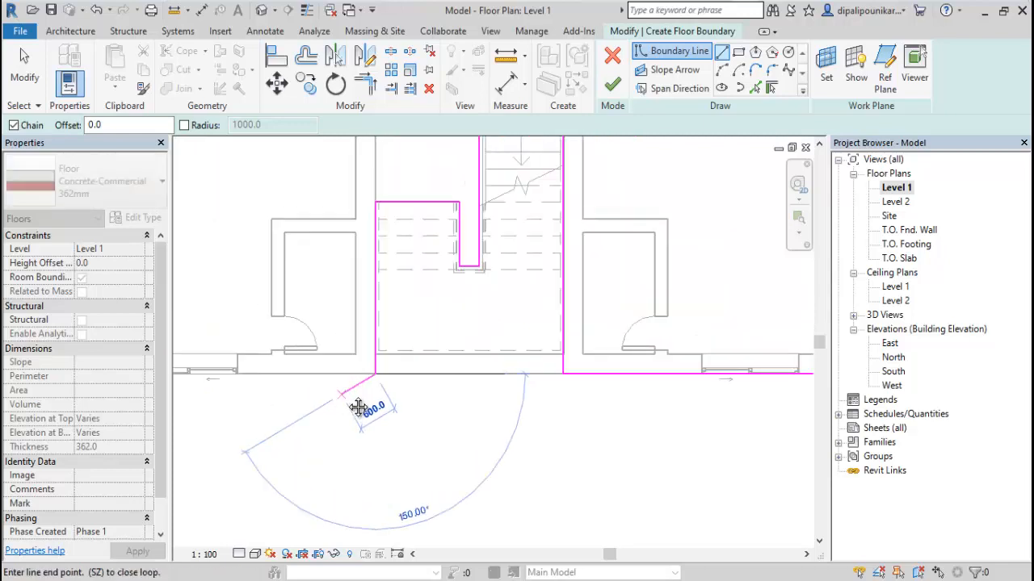
middle_click_drag(358, 408, 577, 415)
middle_click_drag(380, 411, 582, 412)
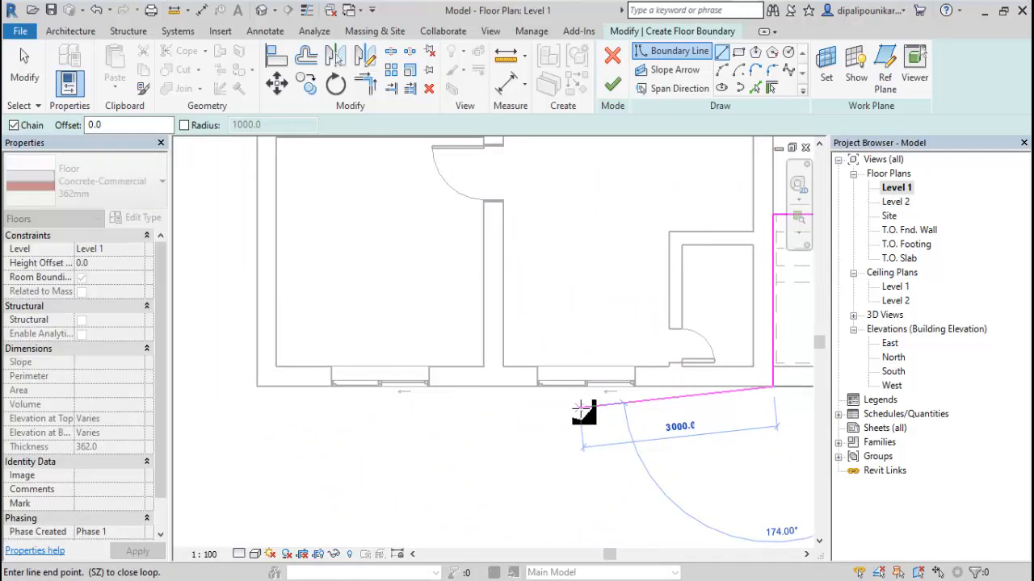
middle_click_drag(503, 443, 692, 479)
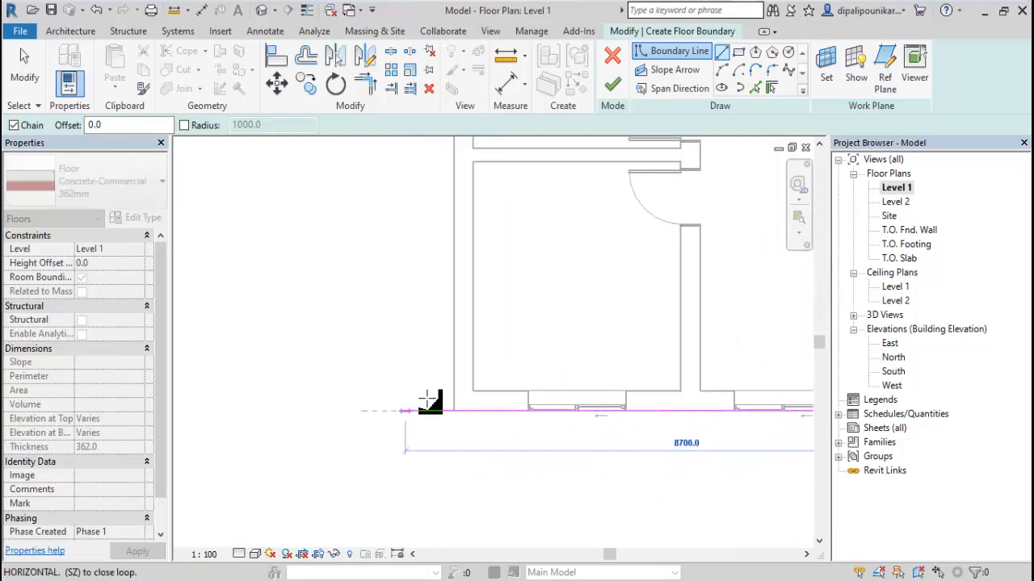
left_click(453, 411)
Close the floor boundary north along the west house's outer west wall to its northwest corner and finish the floor.
middle_click_drag(414, 313, 399, 480)
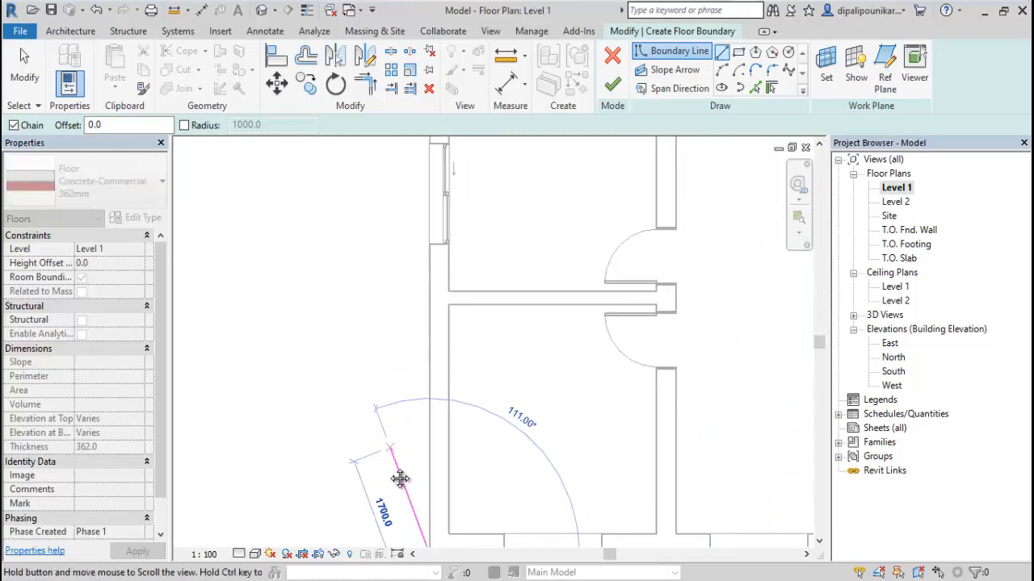
scroll(381, 349, "down", 2)
middle_click_drag(378, 300, 387, 514)
middle_click_drag(374, 340, 368, 493)
left_click(393, 275)
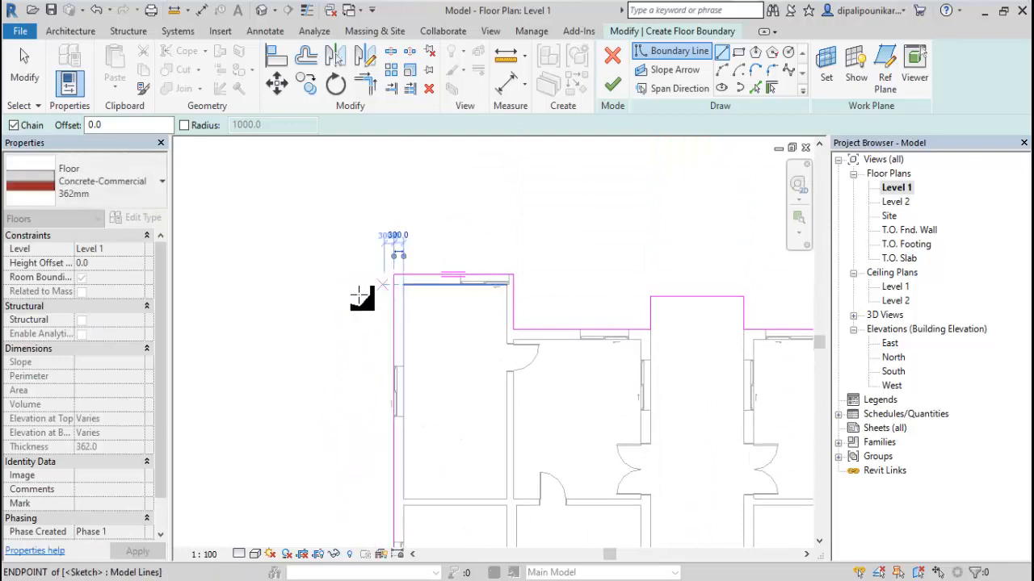
left_click(612, 87)
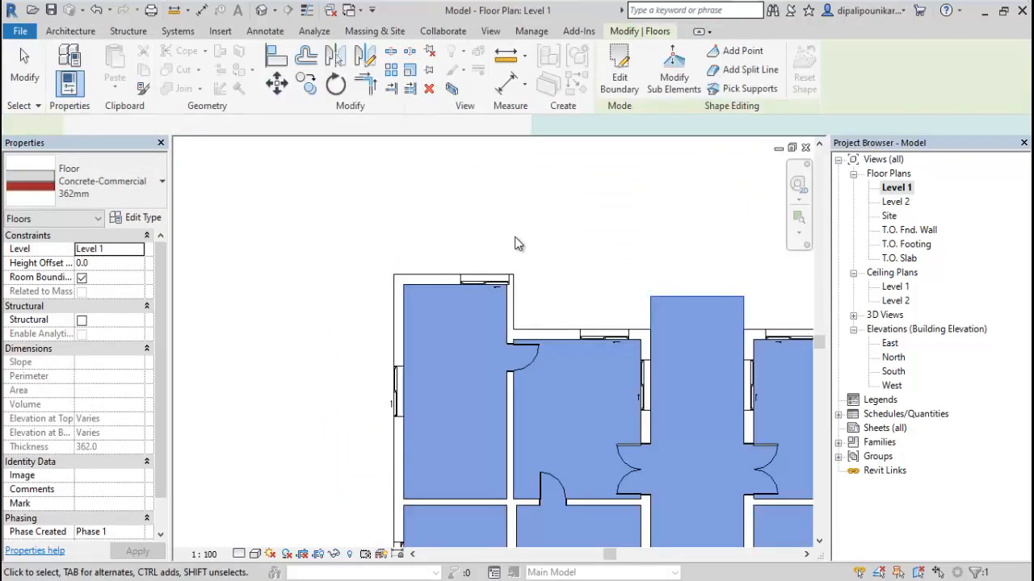
Examine the new floor around the stair opening in the plan and the 3D view.
middle_click_drag(581, 347, 403, 101)
middle_click_drag(493, 428, 467, 272)
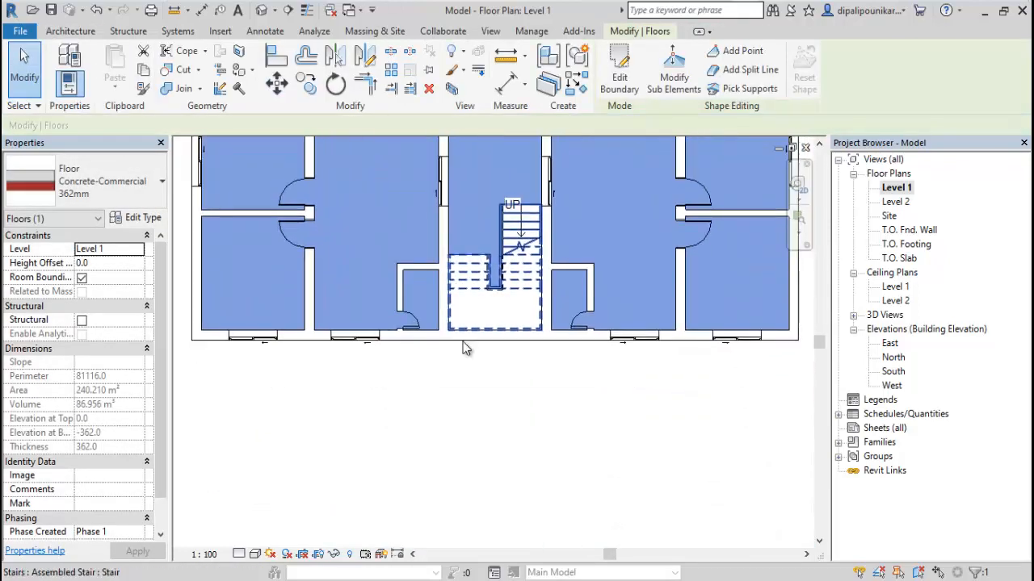
scroll(463, 349, "up", 2)
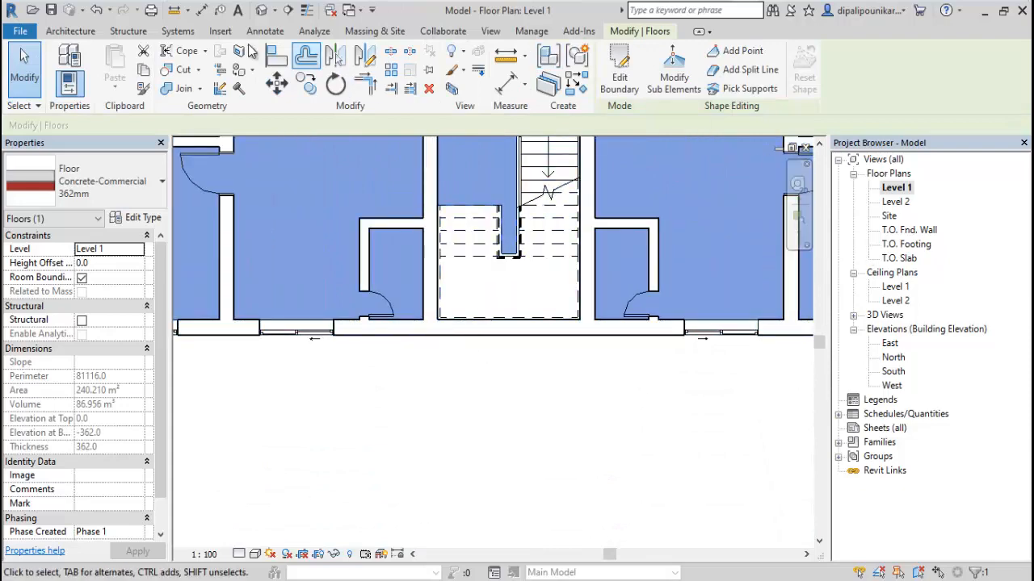
left_click(262, 11)
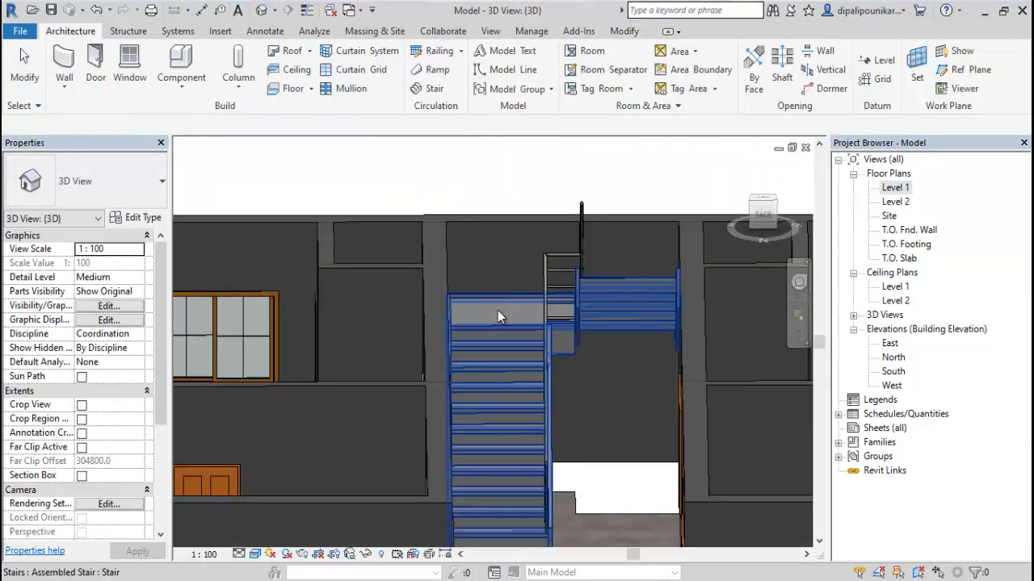
scroll(549, 404, "up", 3)
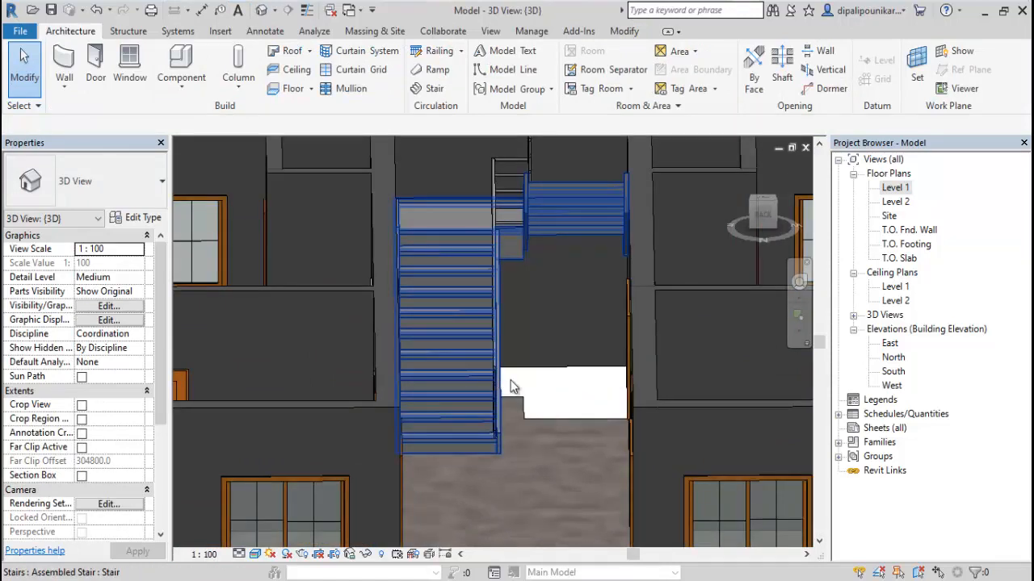
Create a 300 mm deep rectangular Concrete-Commercial 362mm floor on Level 1, filling the south wall strip between the stair's side walls.
double_click(893, 189)
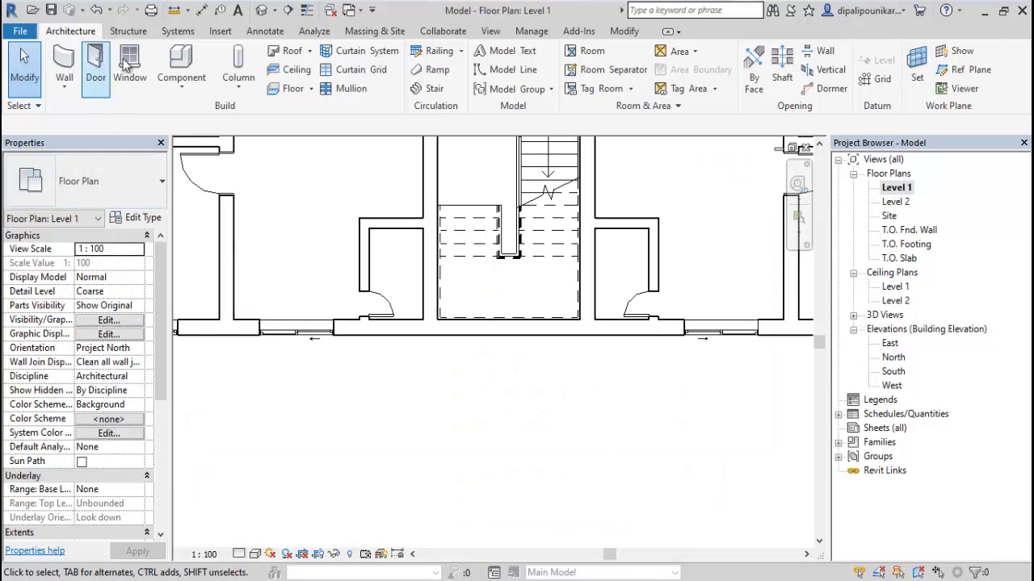
scroll(432, 353, "up", 2)
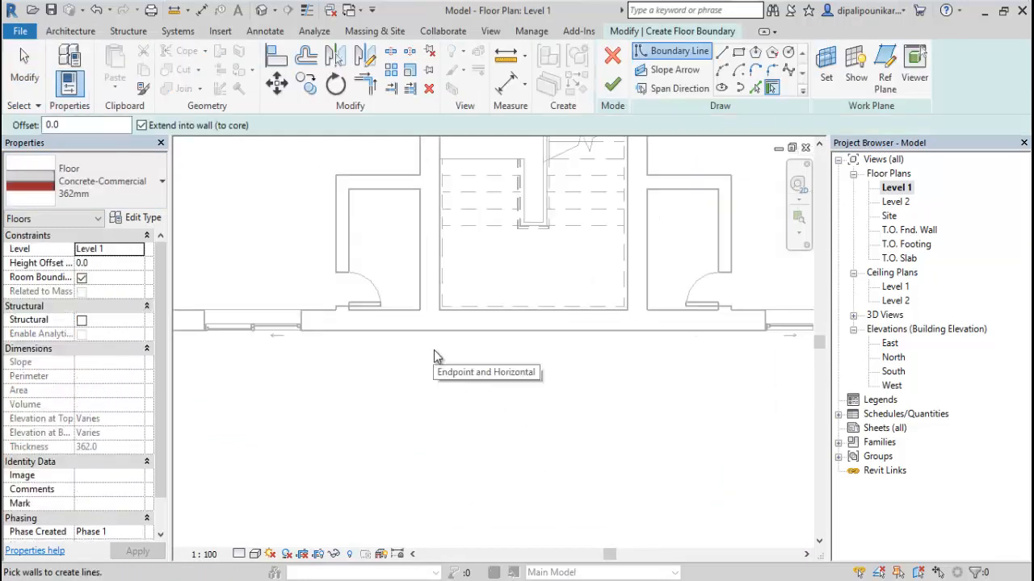
left_click(721, 51)
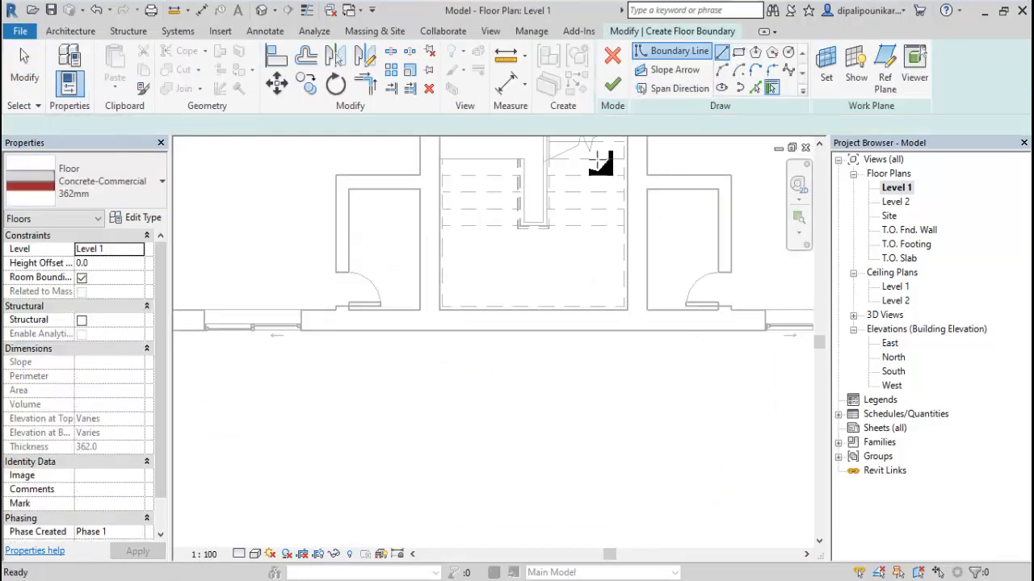
left_click(440, 311)
left_click(439, 330)
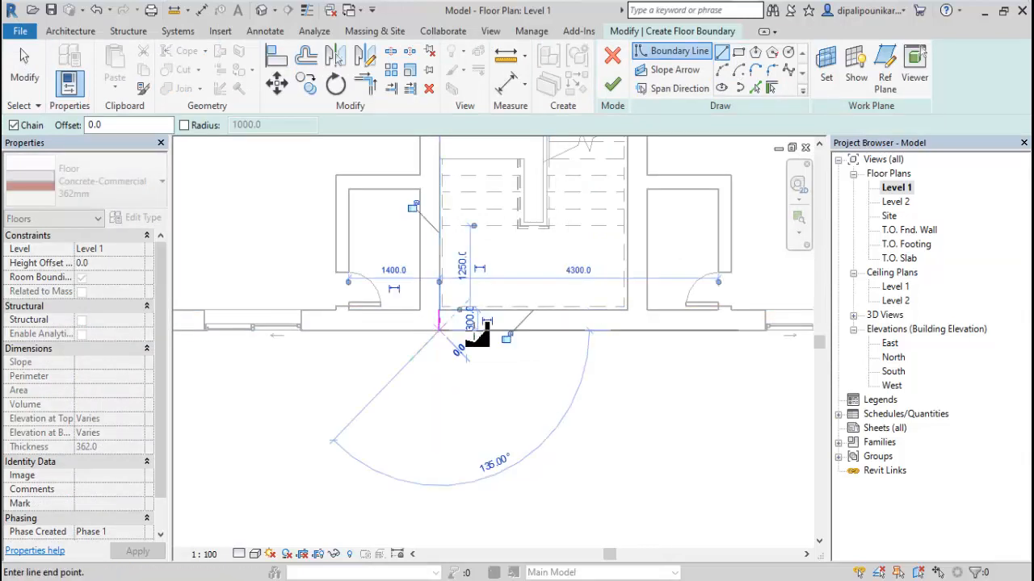
left_click(627, 329)
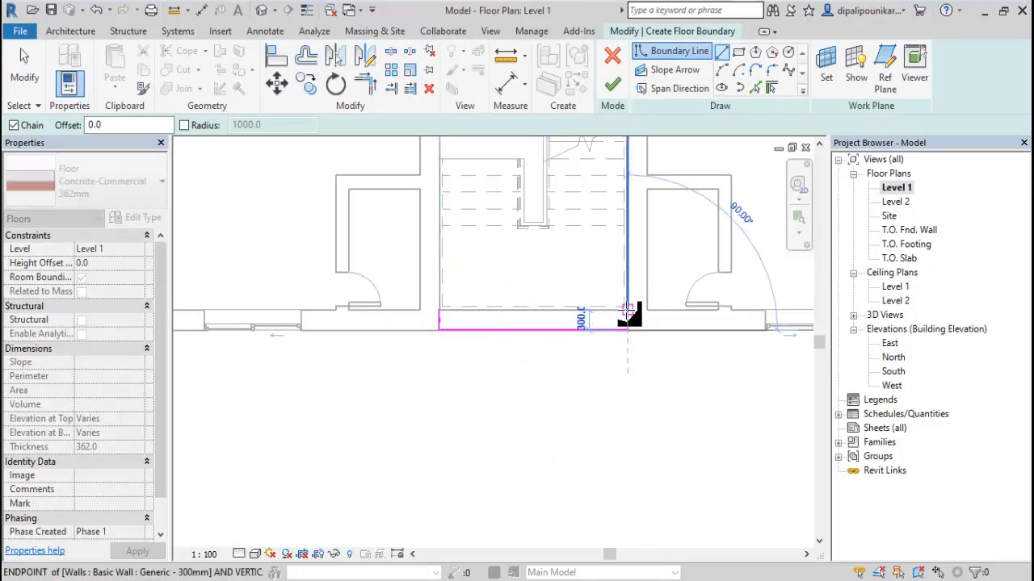
left_click(628, 310)
left_click(440, 311)
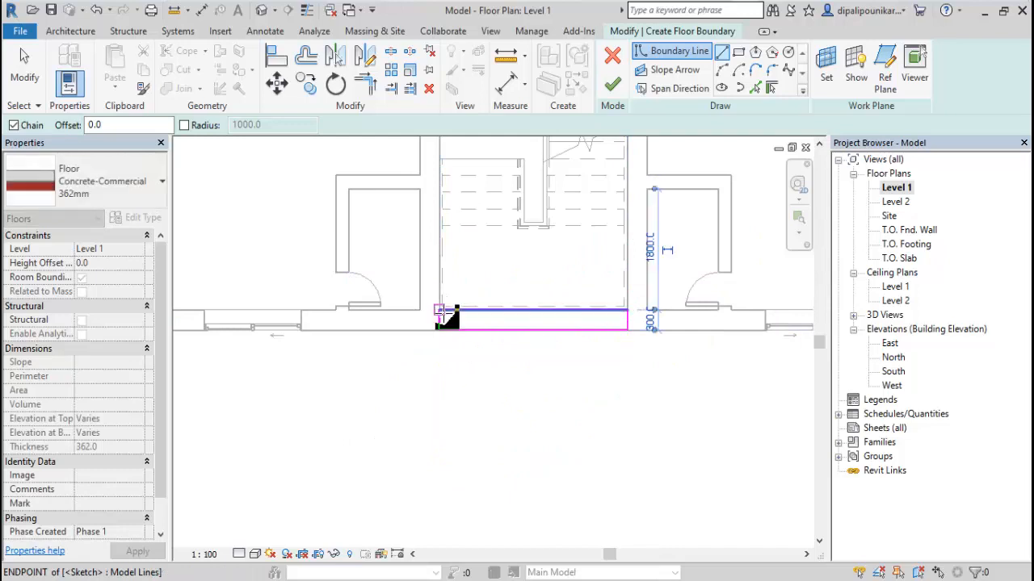
left_click(612, 84)
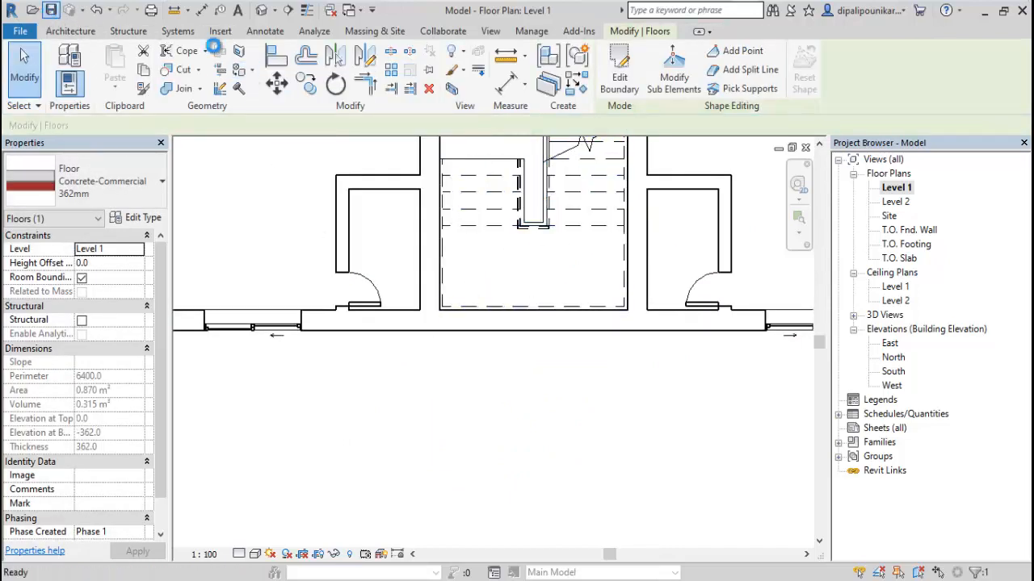
Examine the stair, its opening and the surrounding floor in the 3D view from the back and from above.
left_click(260, 10)
scroll(458, 287, "down", 3)
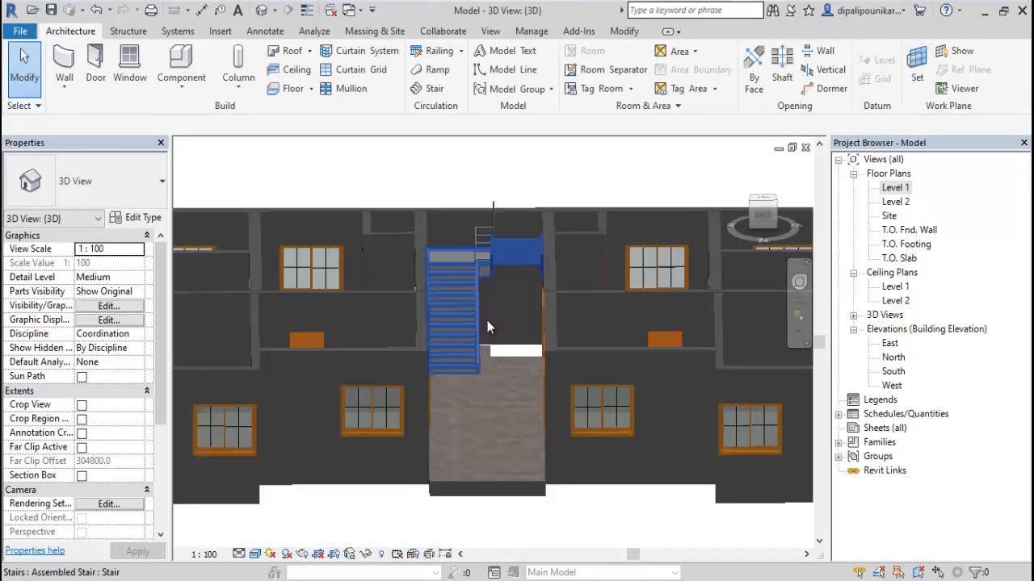
scroll(489, 330, "up", 4)
scroll(499, 334, "down", 3)
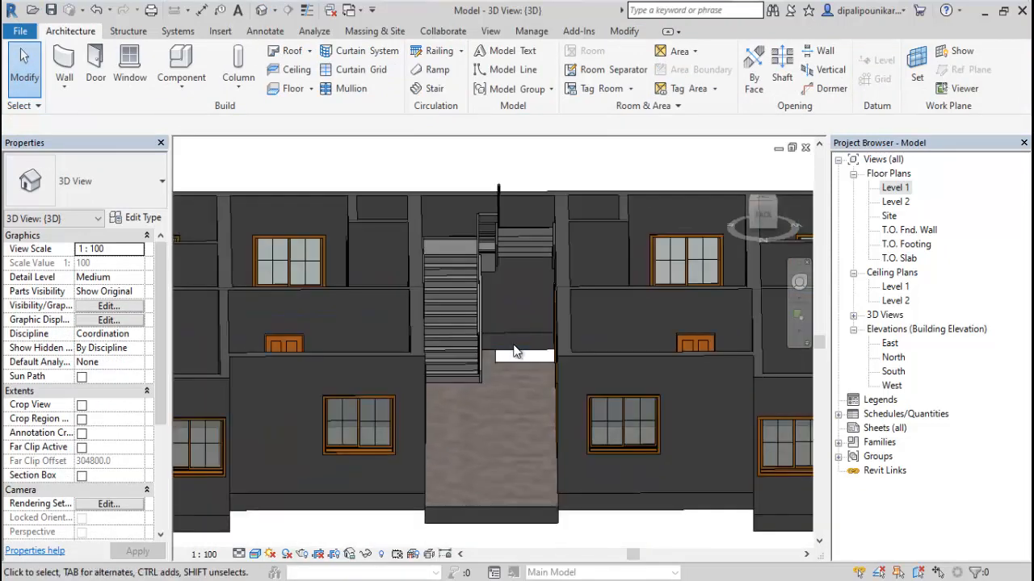
middle_click_drag(517, 353, 430, 394)
scroll(436, 381, "up", 2)
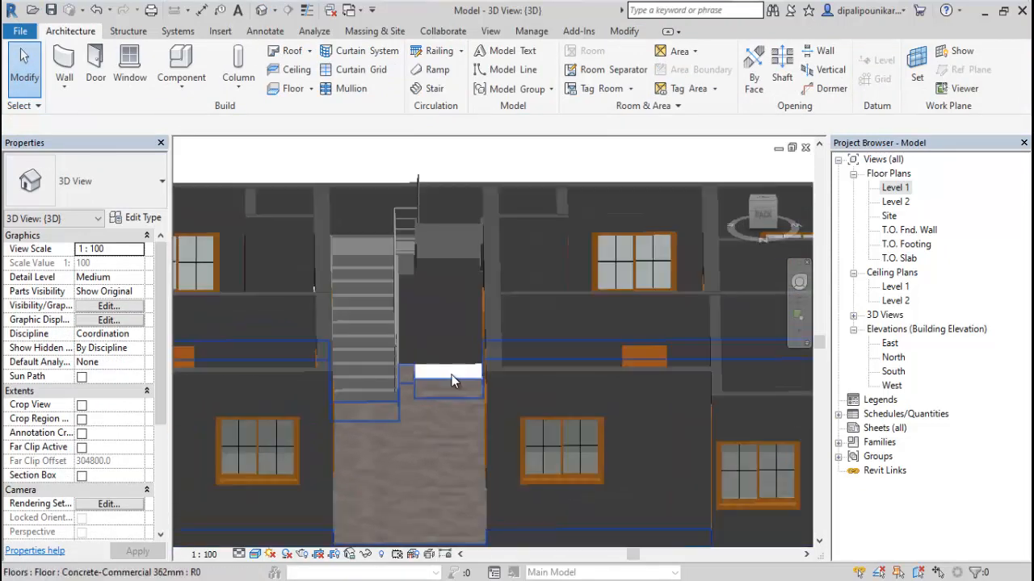
scroll(451, 374, "up", 5)
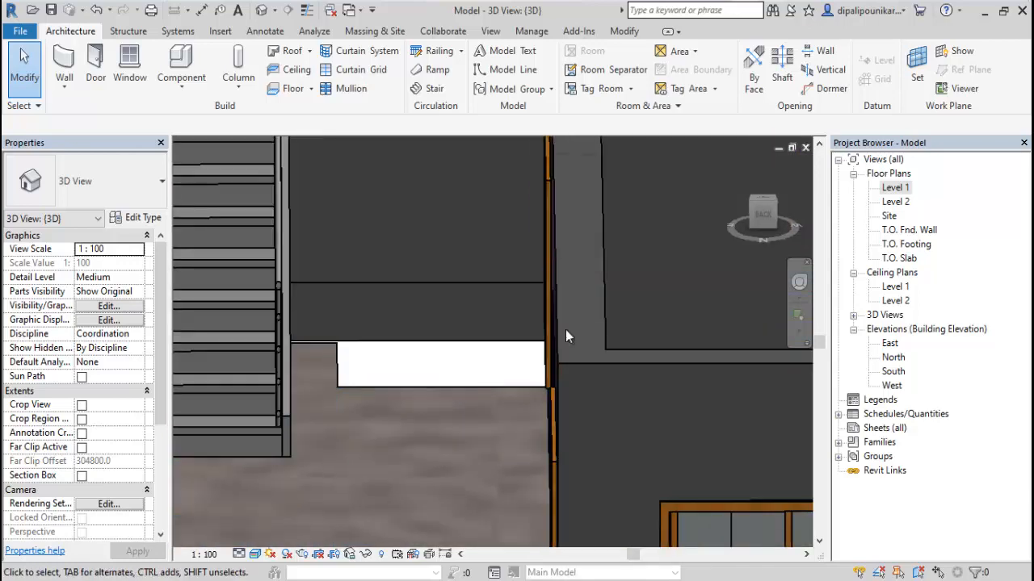
left_click(800, 287)
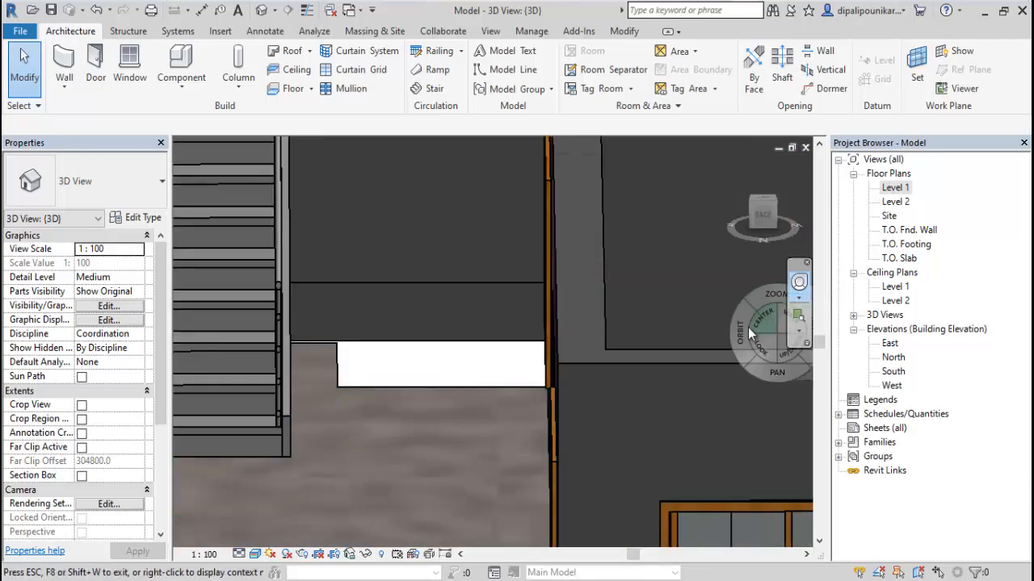
left_click_drag(774, 327, 510, 388)
left_click_drag(489, 298, 693, 223)
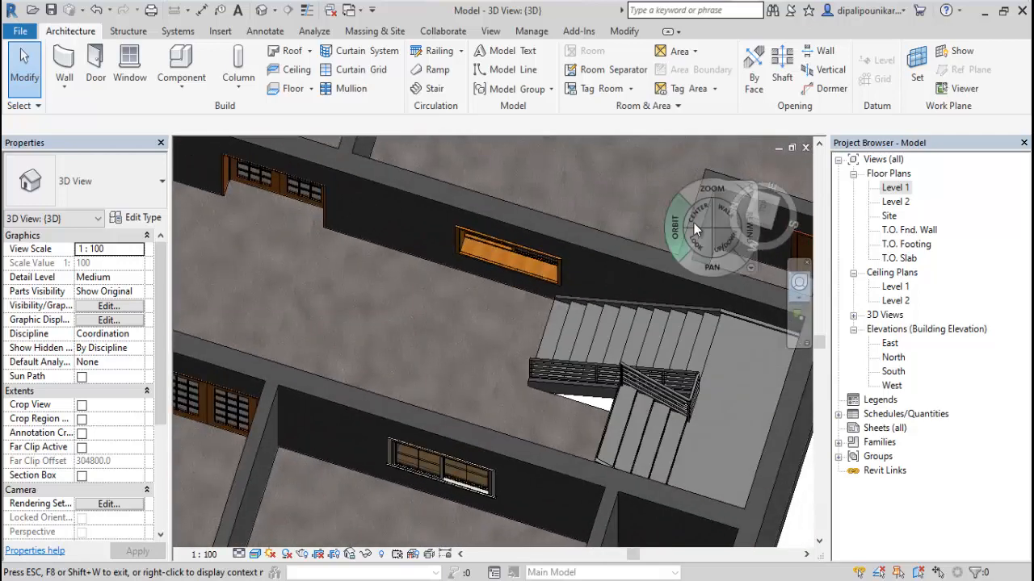
Examine the Level 1 plan around the stair and the north end of the central passage.
double_click(895, 187)
scroll(578, 274, "down", 2)
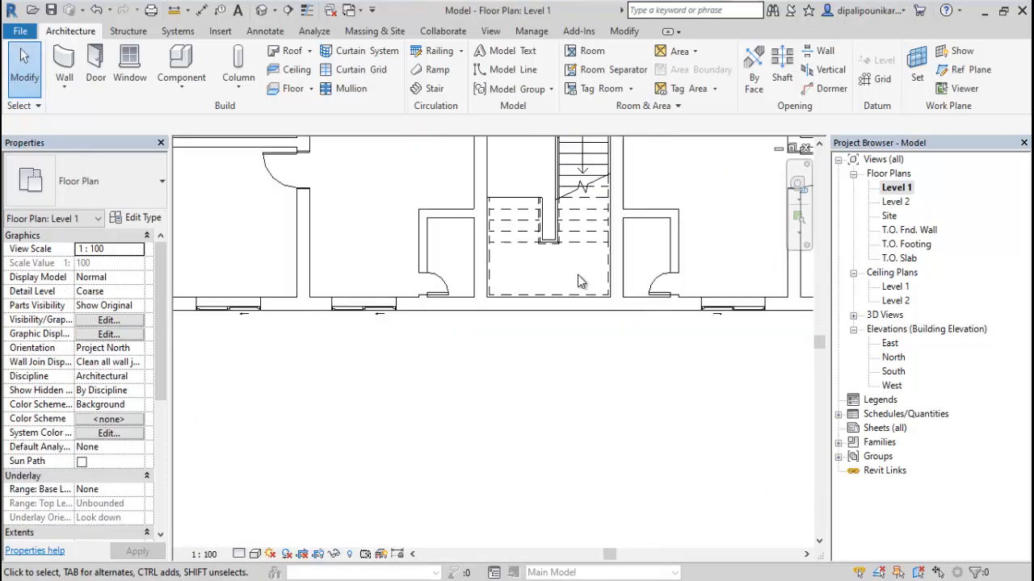
middle_click_drag(603, 287, 590, 377)
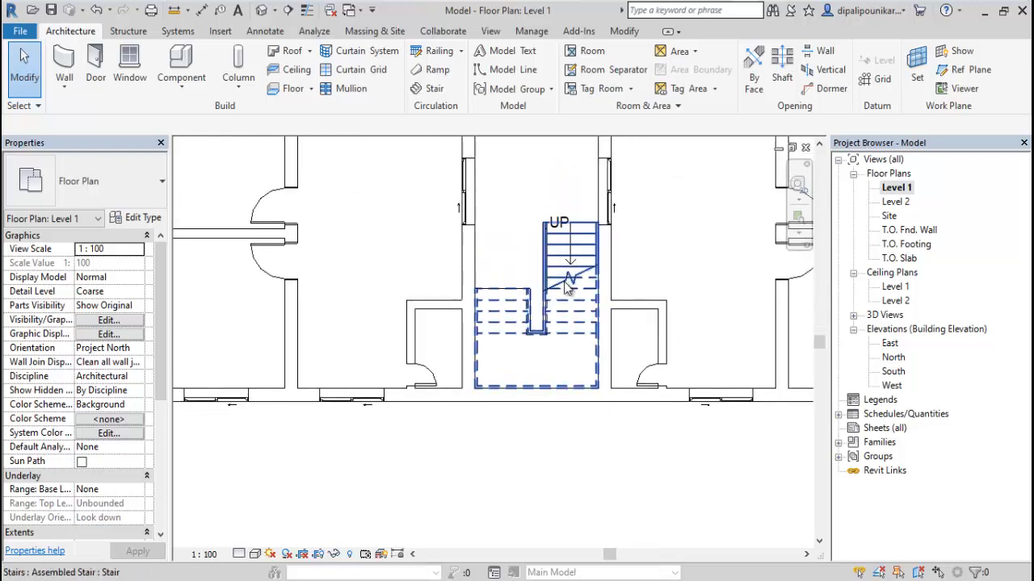
middle_click_drag(587, 229, 590, 268)
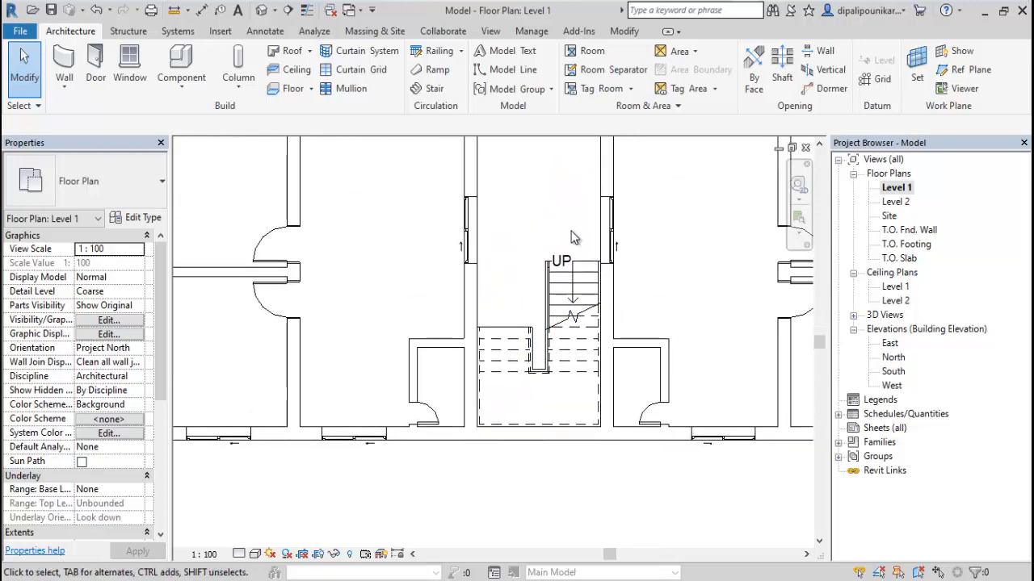
scroll(571, 236, "down", 3)
scroll(577, 289, "up", 1)
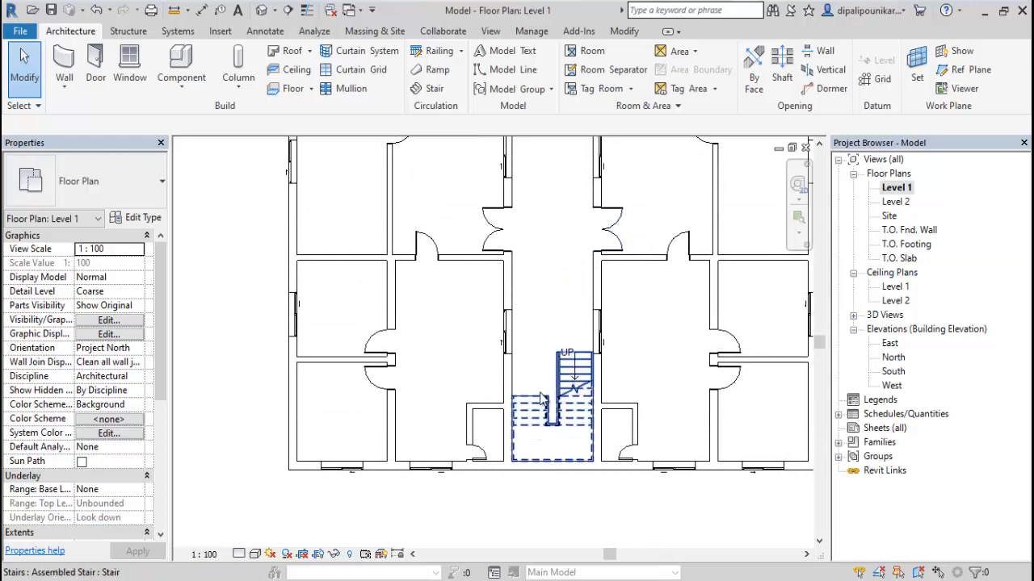
scroll(552, 355, "up", 1)
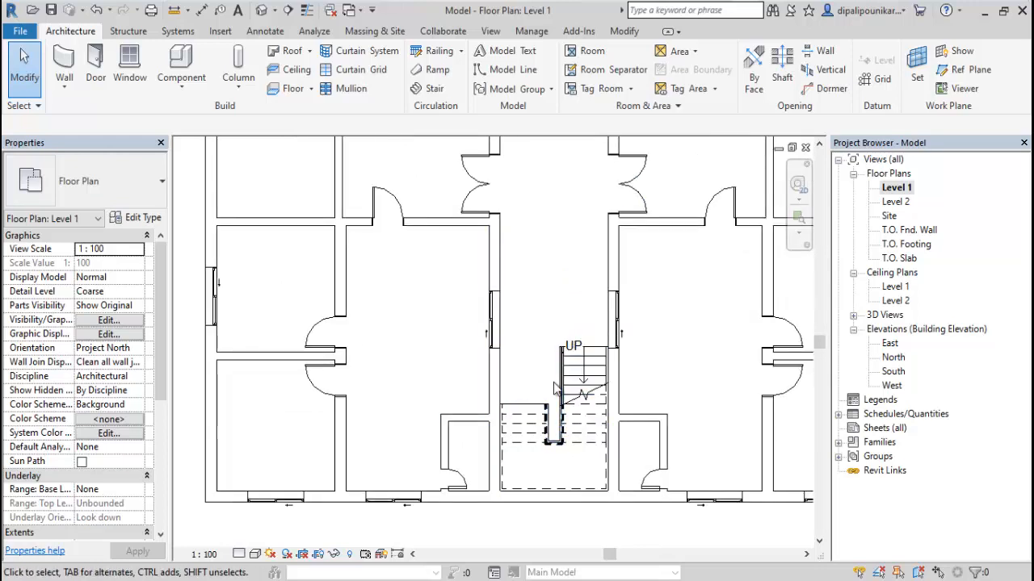
middle_click_drag(530, 370, 515, 290)
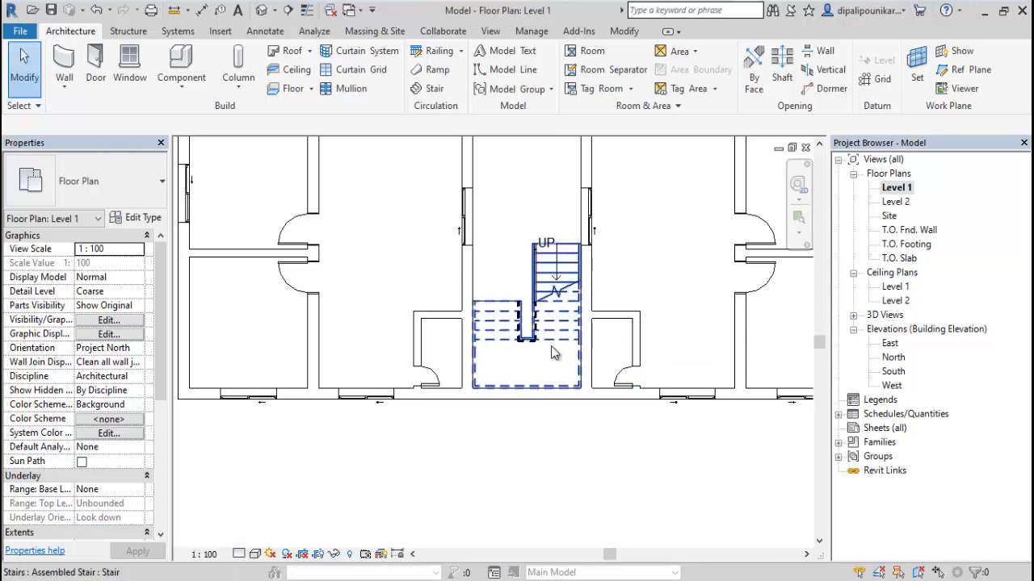
scroll(550, 345, "down", 3)
middle_click_drag(530, 250, 497, 368)
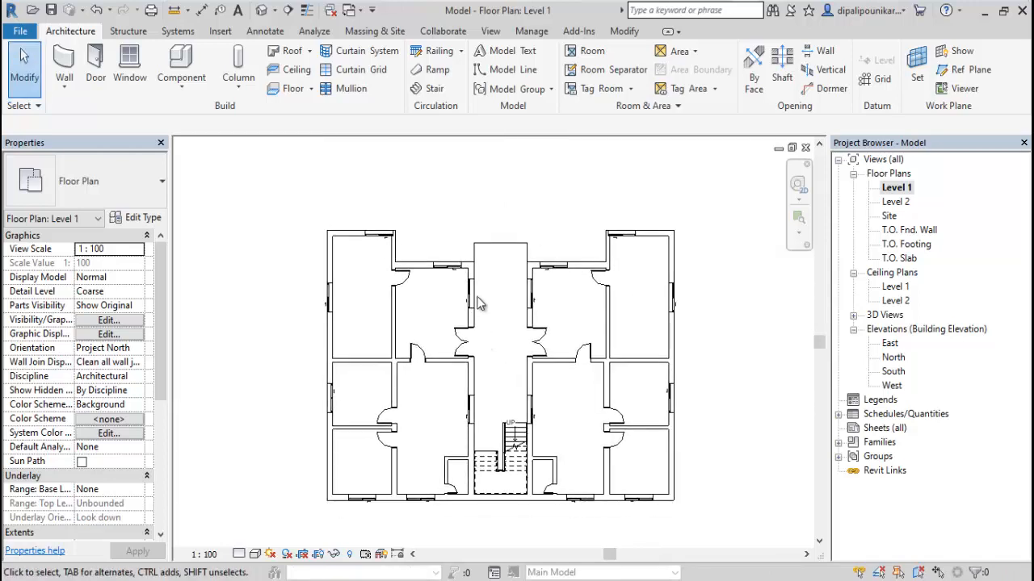
scroll(491, 252, "up", 2)
scroll(491, 255, "up", 2)
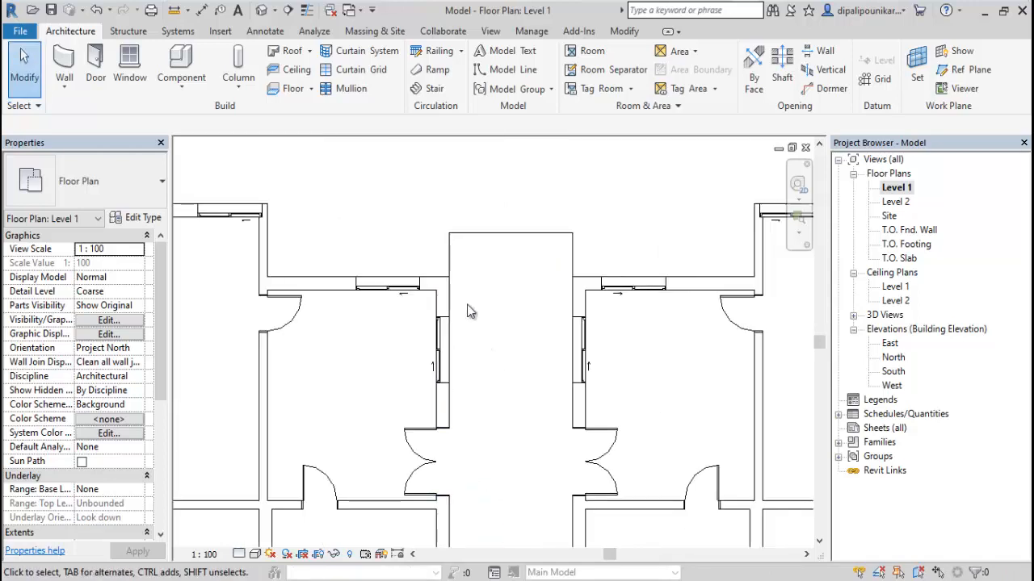
middle_click_drag(500, 330, 508, 267)
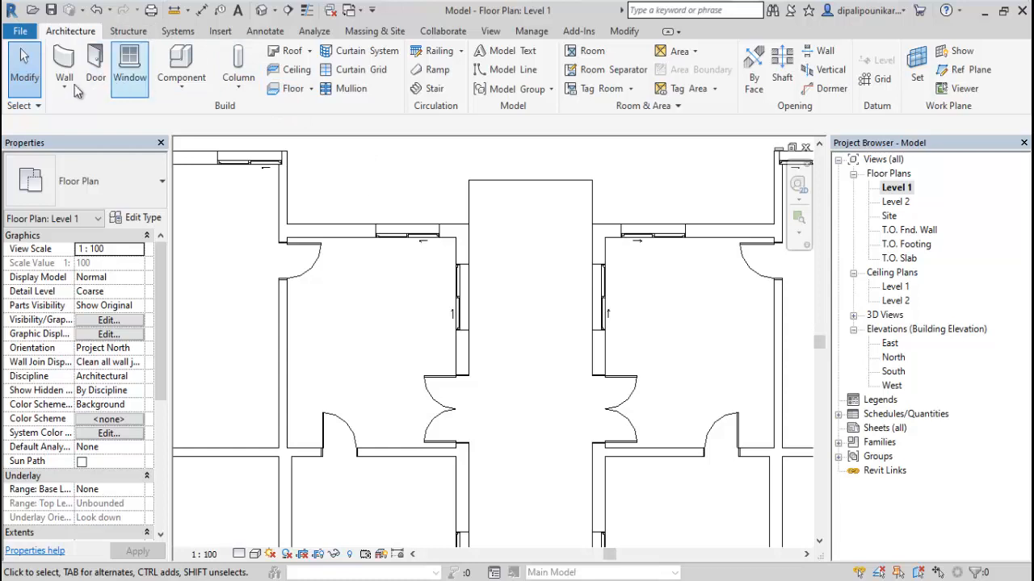
left_click(180, 90)
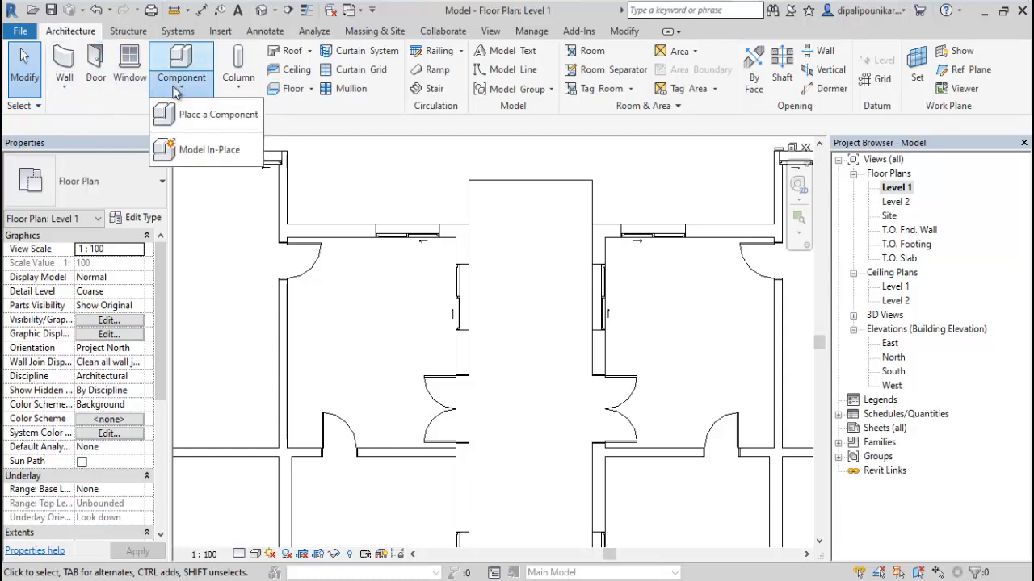
left_click(129, 69)
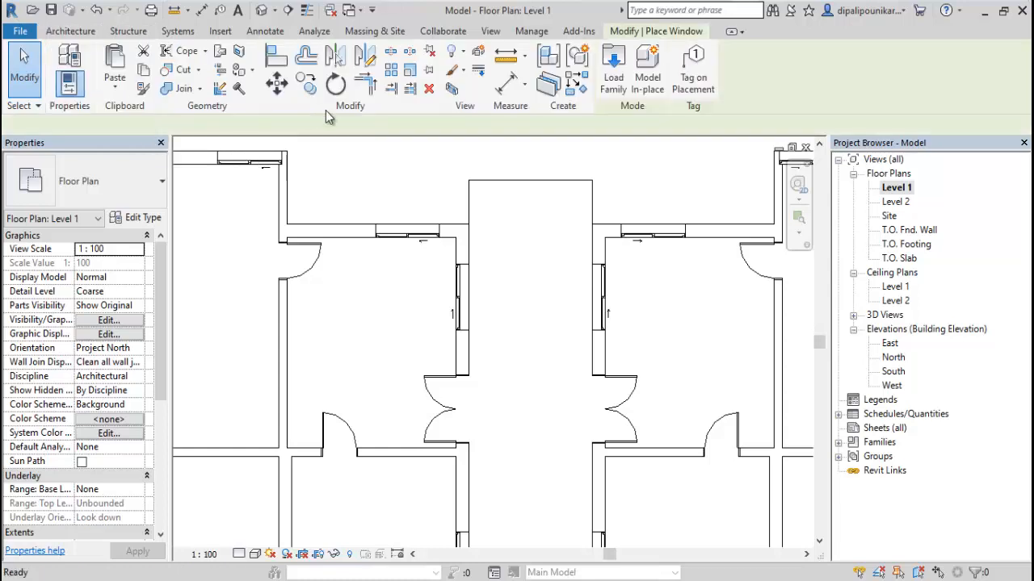
Sketch a 900mm Pipe railing path on Level 1 with 1000 mm lines along the west and east edges of the passage's north floor projection.
left_click(70, 31)
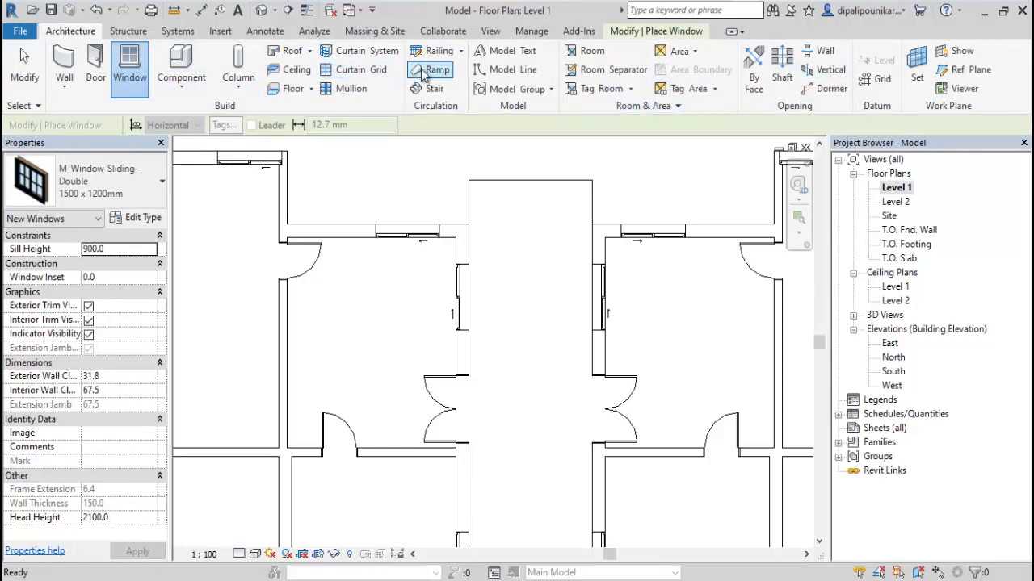
left_click(461, 53)
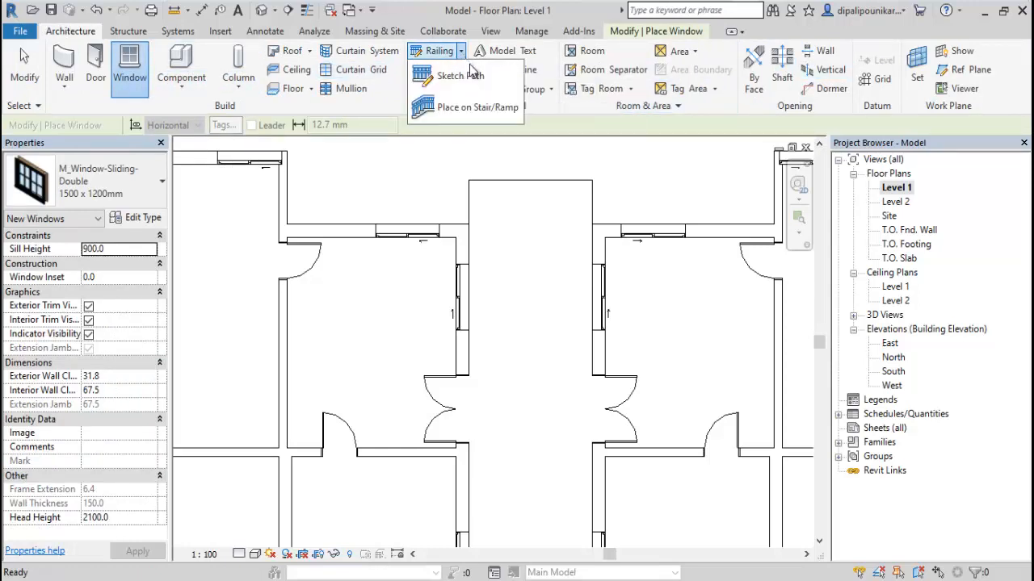
left_click(458, 76)
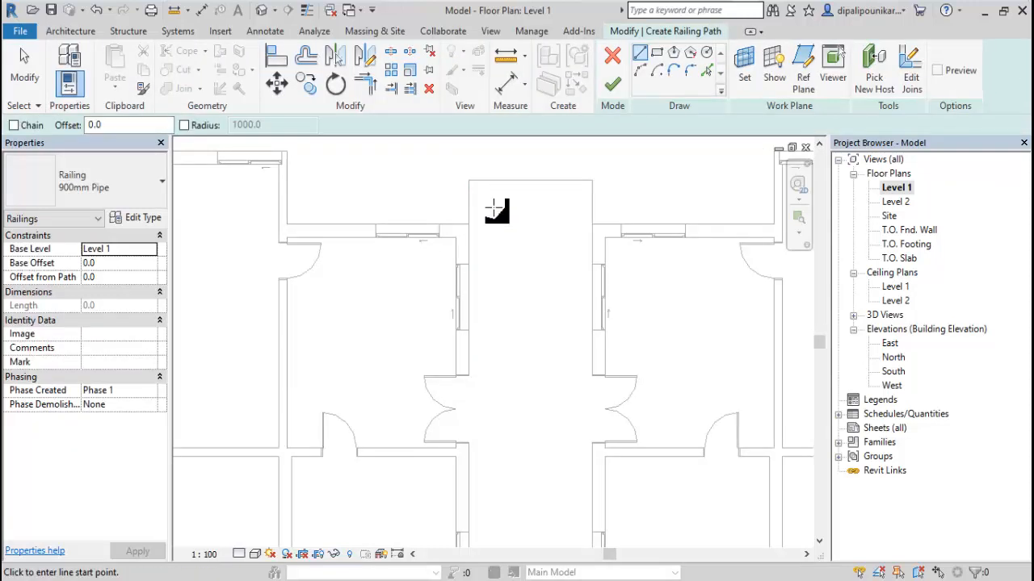
scroll(493, 207, "up", 1)
middle_click_drag(484, 257, 448, 332)
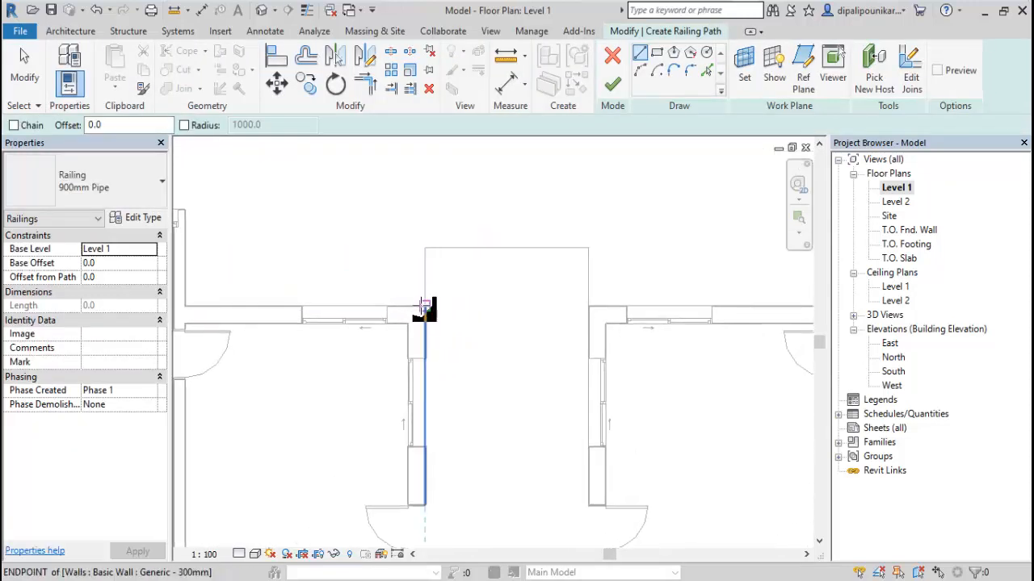
left_click(425, 307)
left_click(426, 247)
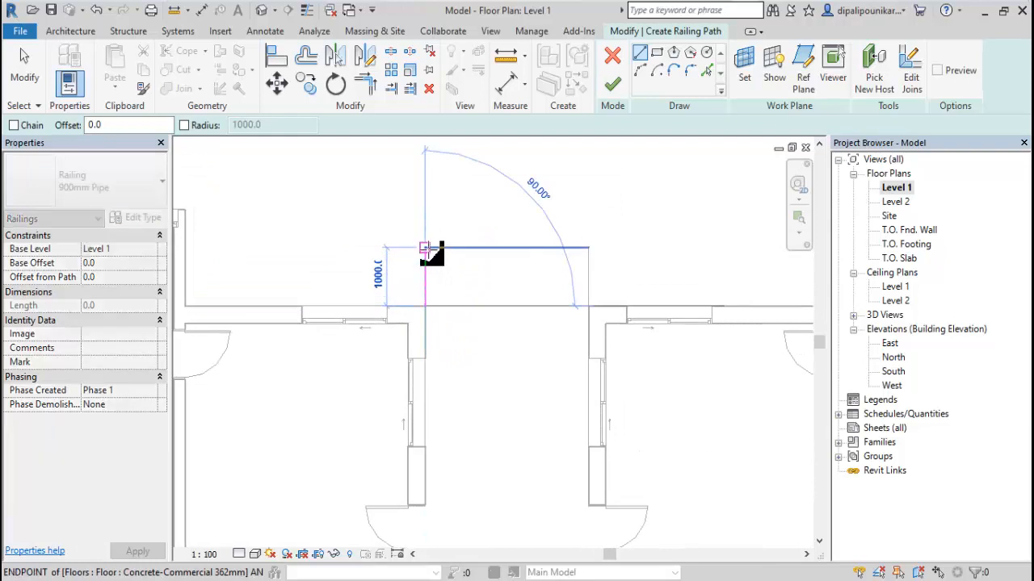
left_click(588, 247)
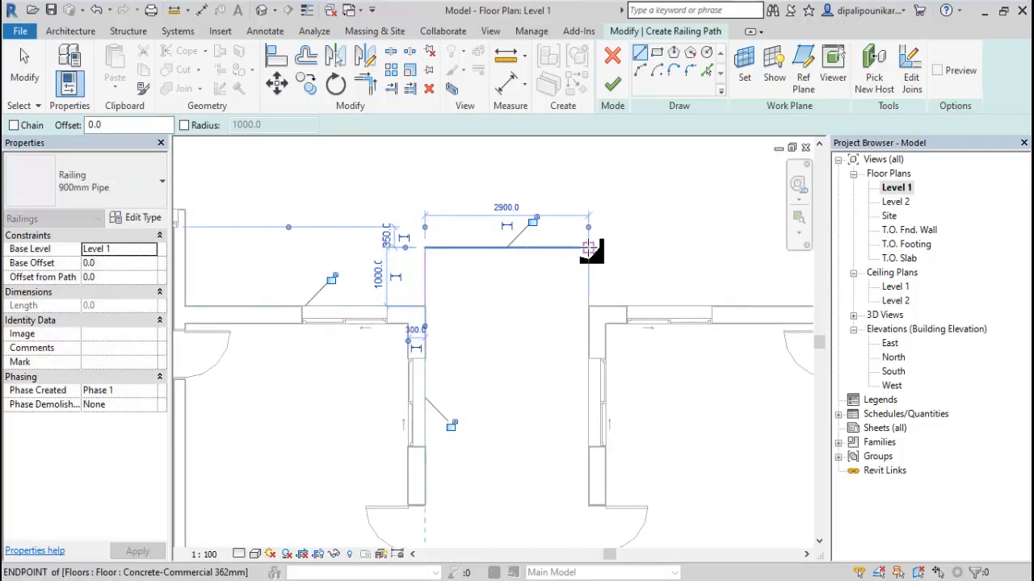
left_click(588, 307)
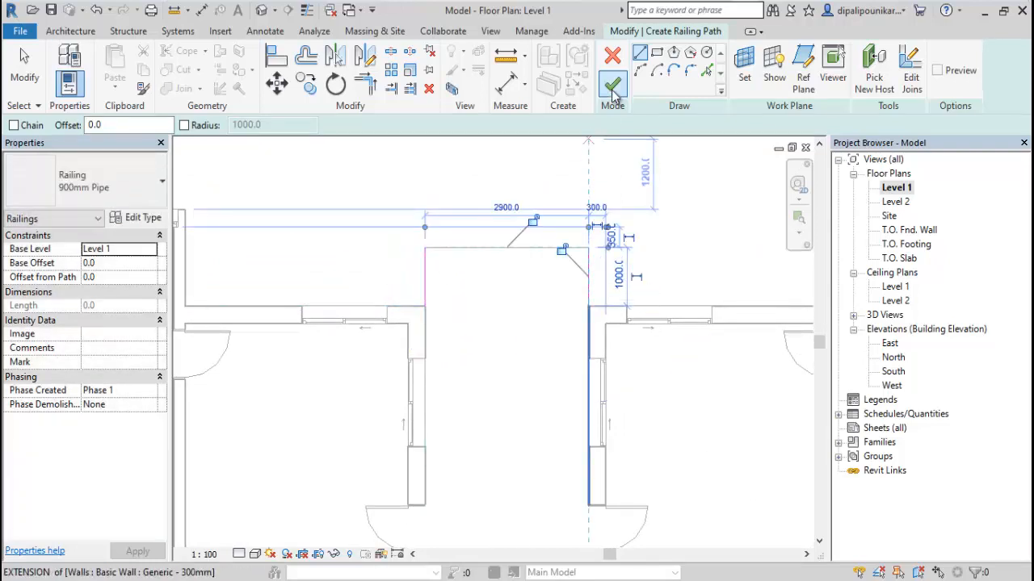
left_click(612, 86)
left_click(946, 561)
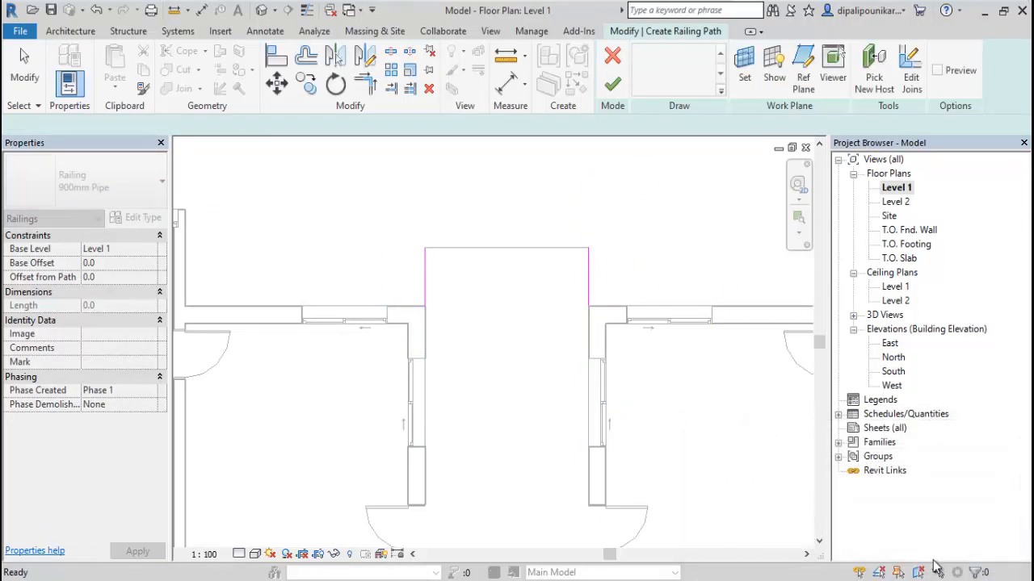
Join the two railing path lines with a line along the floor projection's north edge and finish the railing.
scroll(440, 255, "up", 3)
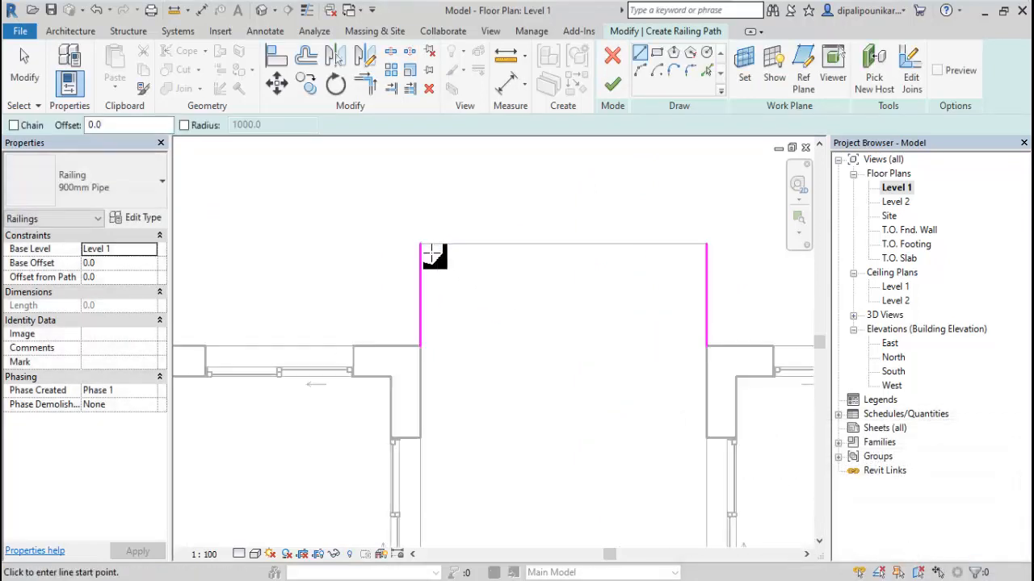
left_click(420, 243)
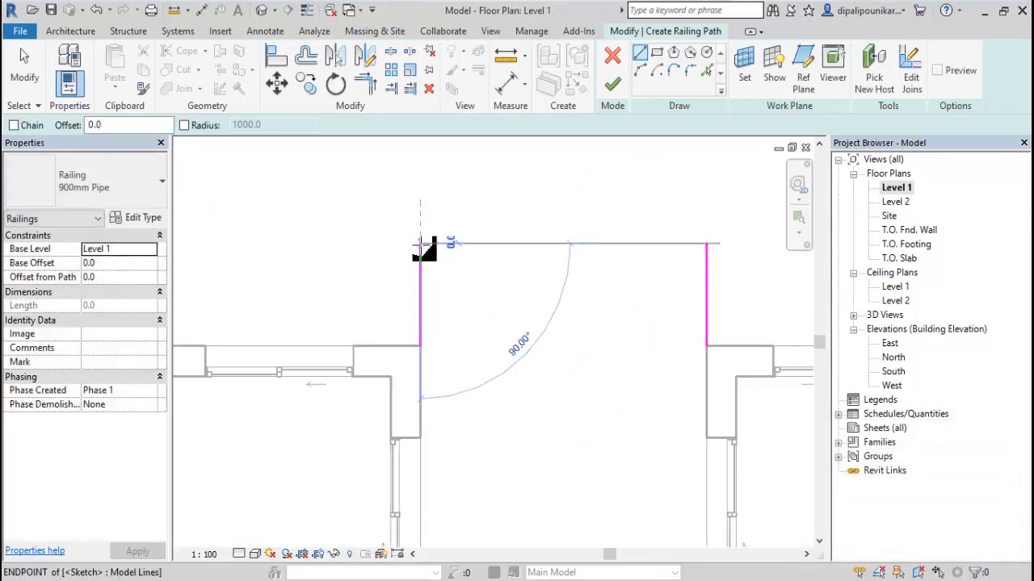
left_click(706, 243)
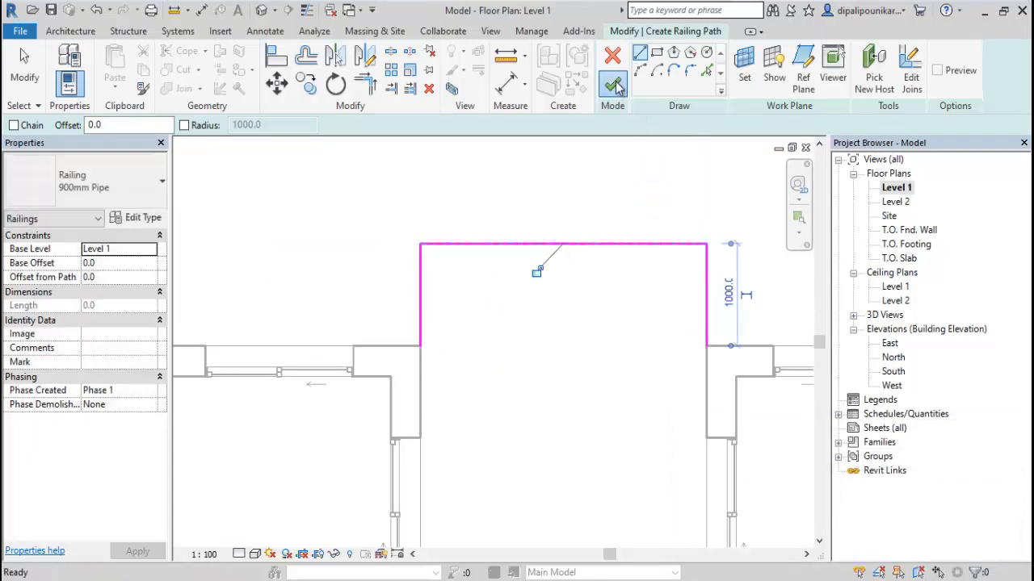
left_click(614, 85)
left_click(750, 256)
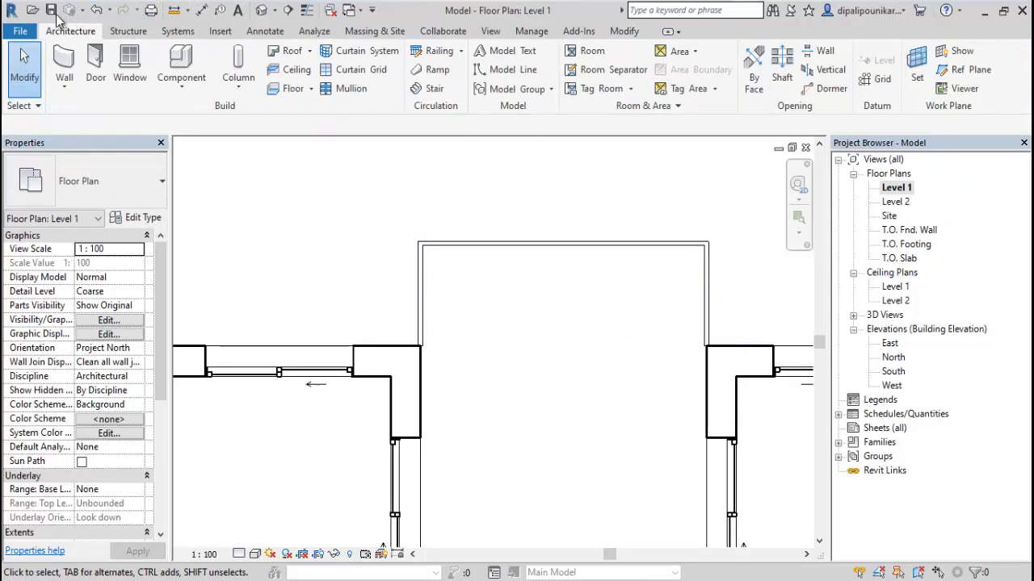
Examine the new railing around the north floor projection in the 3D view from the back.
left_click(260, 11)
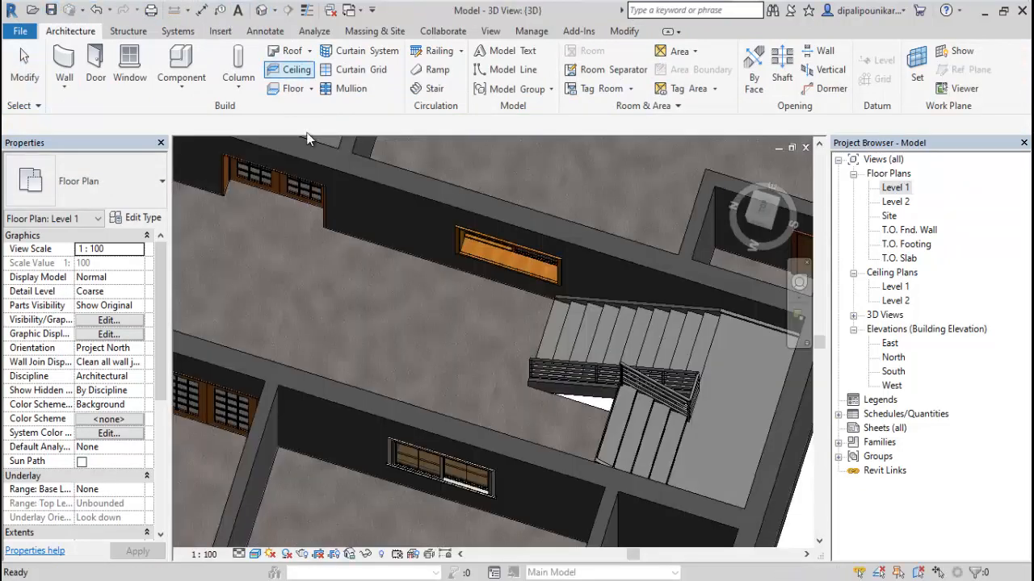
scroll(462, 285, "down", 4)
middle_click_drag(394, 288, 640, 327)
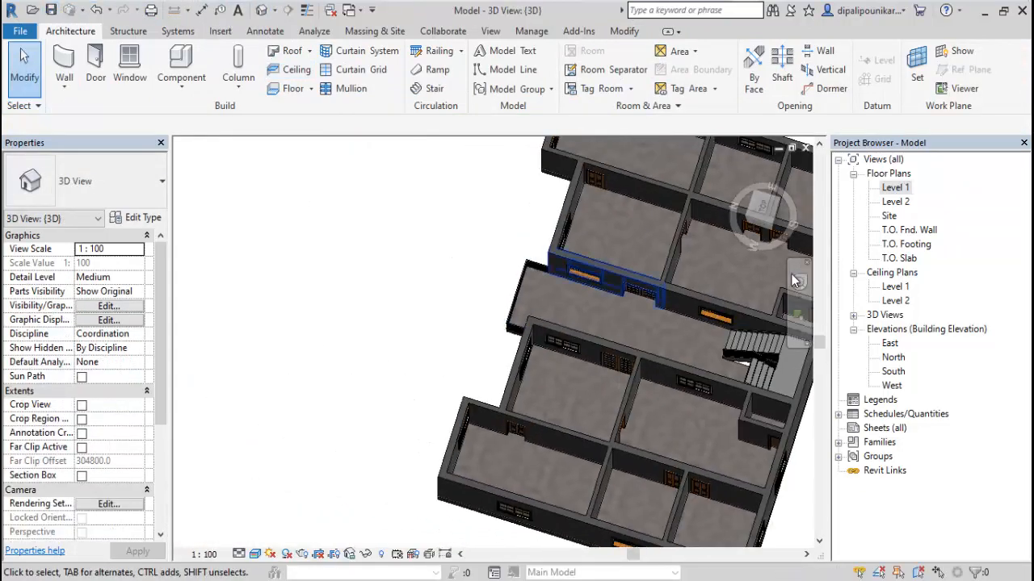
left_click(799, 282)
left_click_drag(753, 335, 174, 253)
middle_click_drag(509, 356, 248, 291)
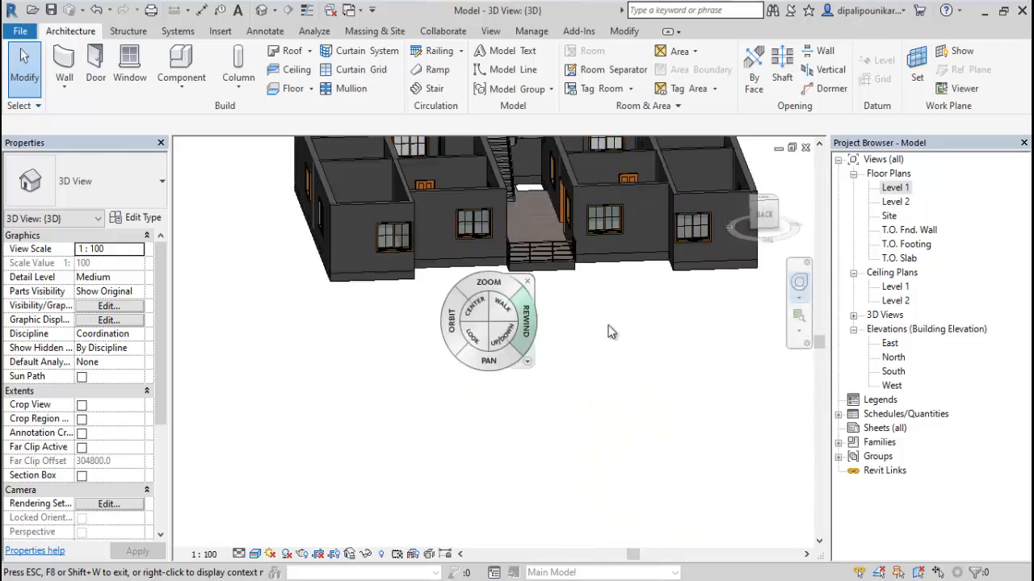
scroll(590, 221, "up", 4)
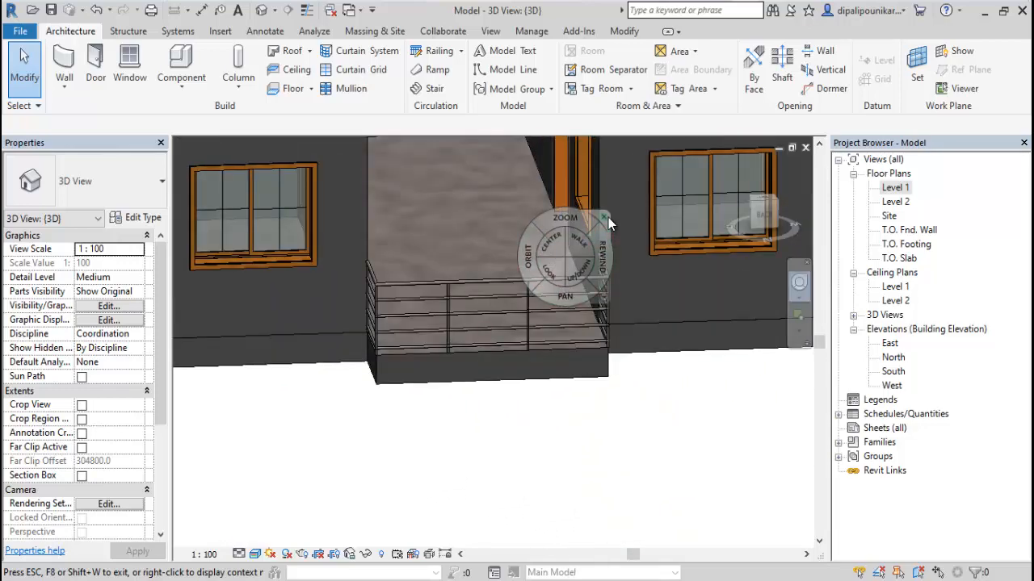
left_click(605, 217)
scroll(401, 278, "up", 3)
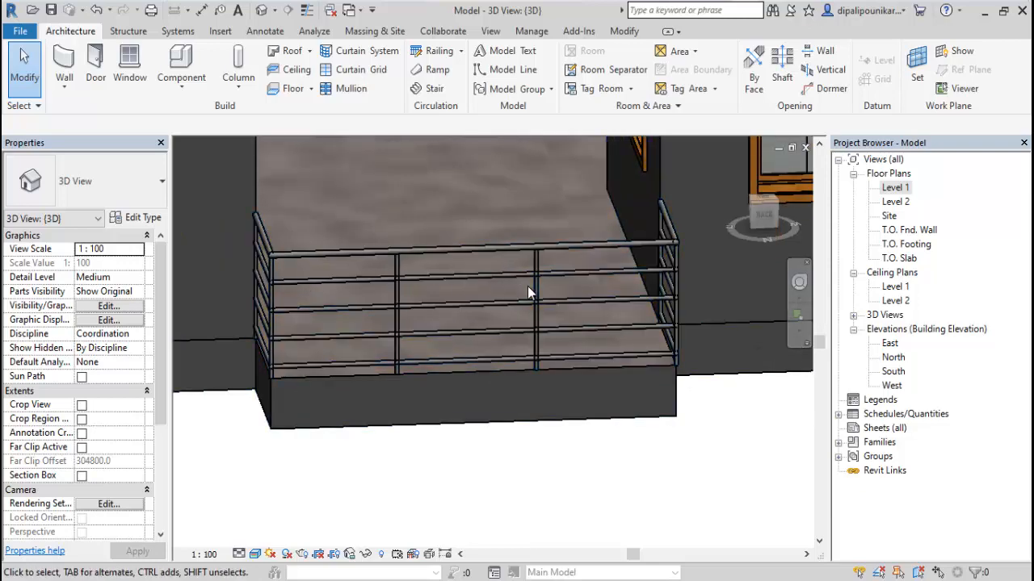
Draw a horizontal 6.5mm Bubble grid line on the Level 1 plan along the centreline of the northernmost walls, extending past both sides of the house.
double_click(896, 187)
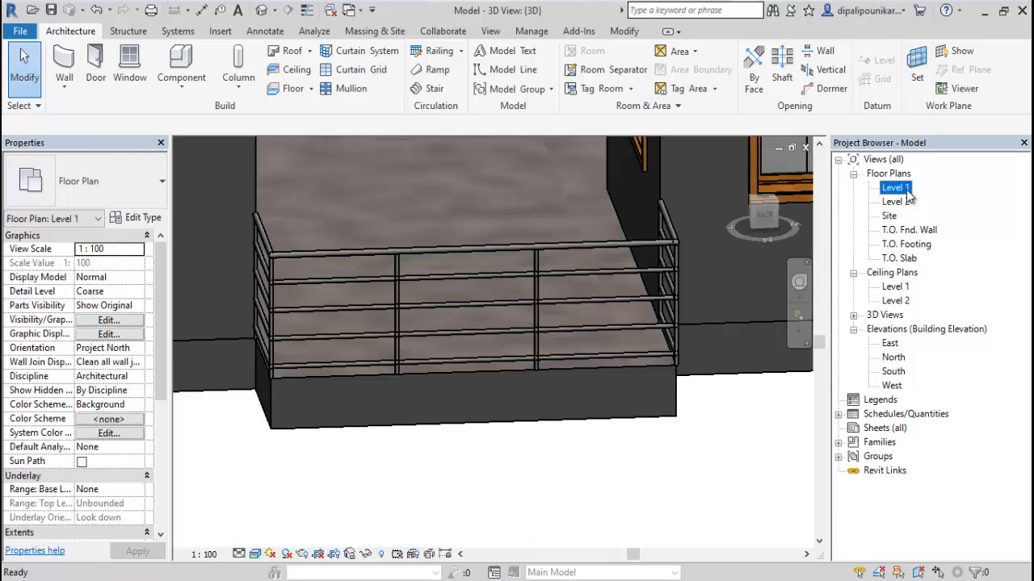
scroll(703, 371, "down", 1)
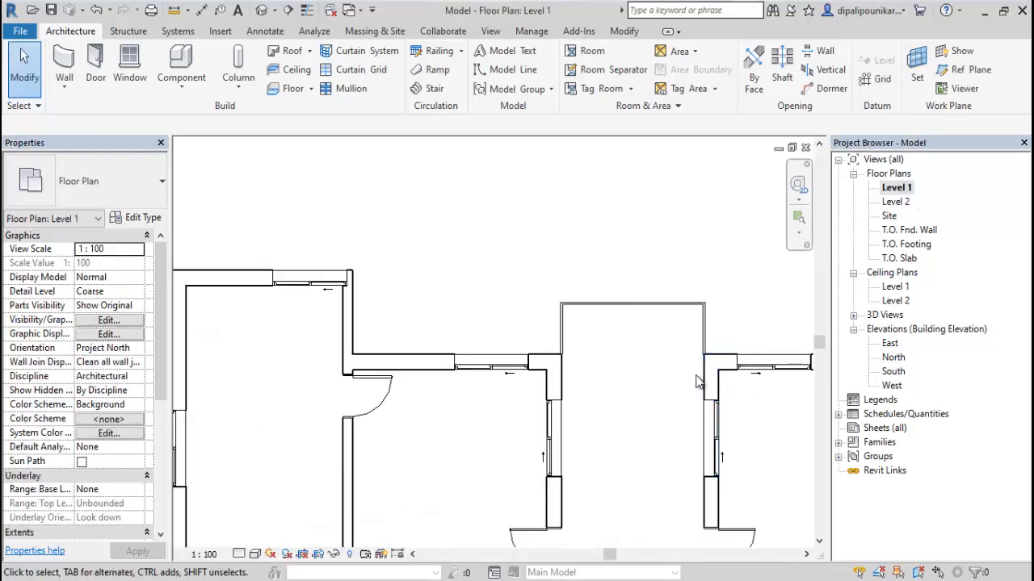
scroll(691, 416, "down", 2)
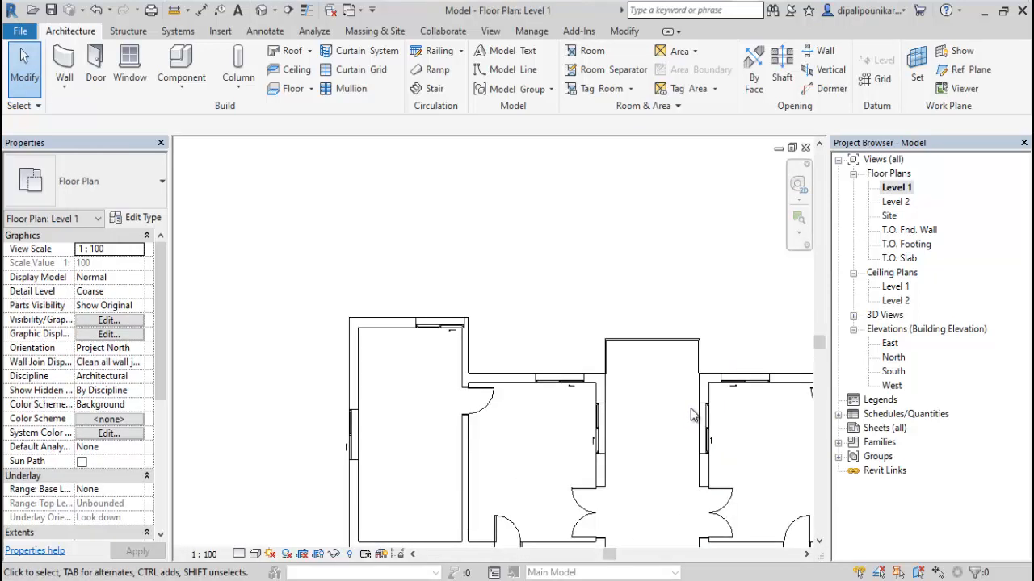
middle_click_drag(691, 408, 535, 249)
scroll(552, 306, "down", 3)
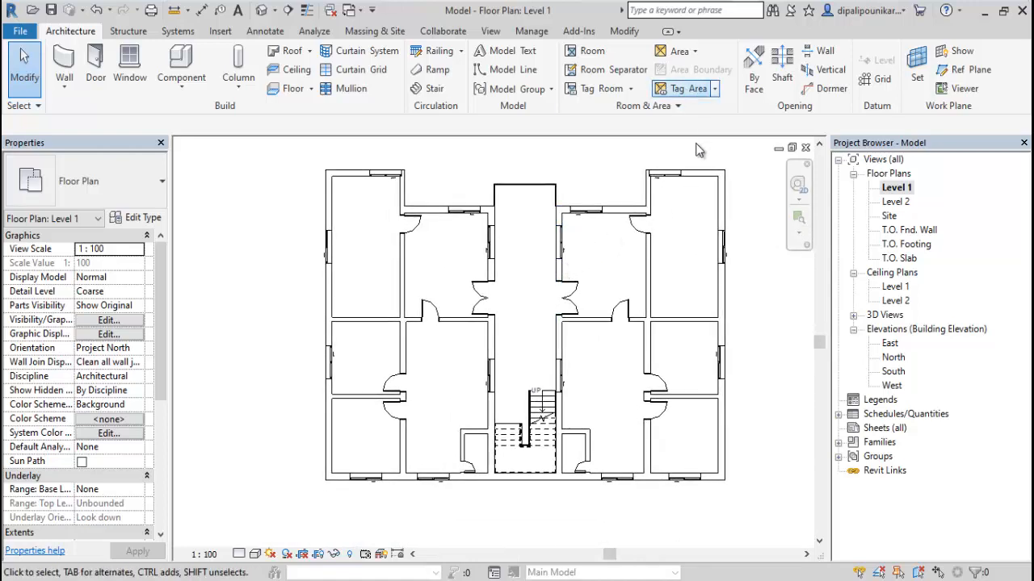
key("g")
key("r")
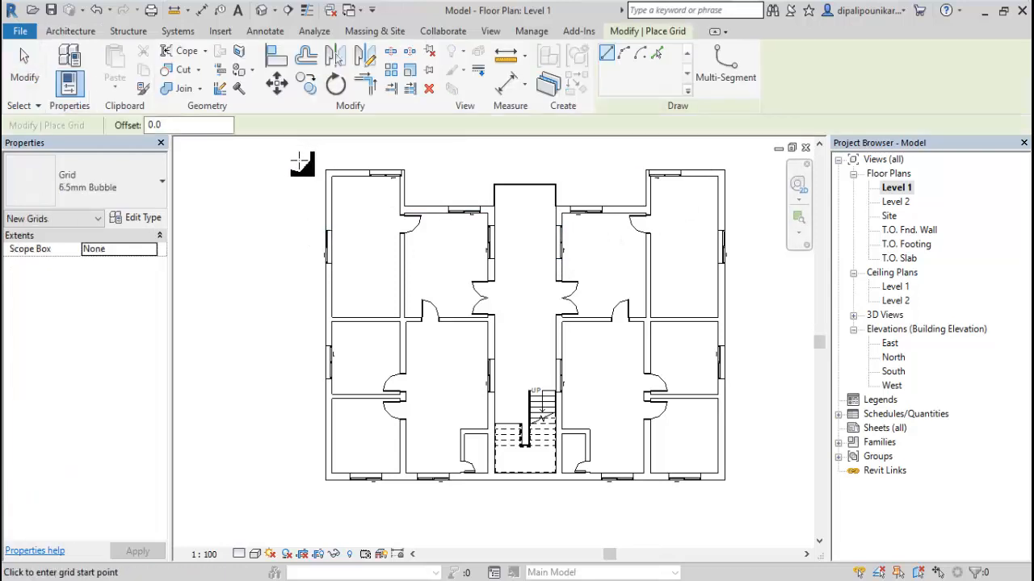
scroll(300, 166, "up", 4)
middle_click_drag(371, 313, 327, 401)
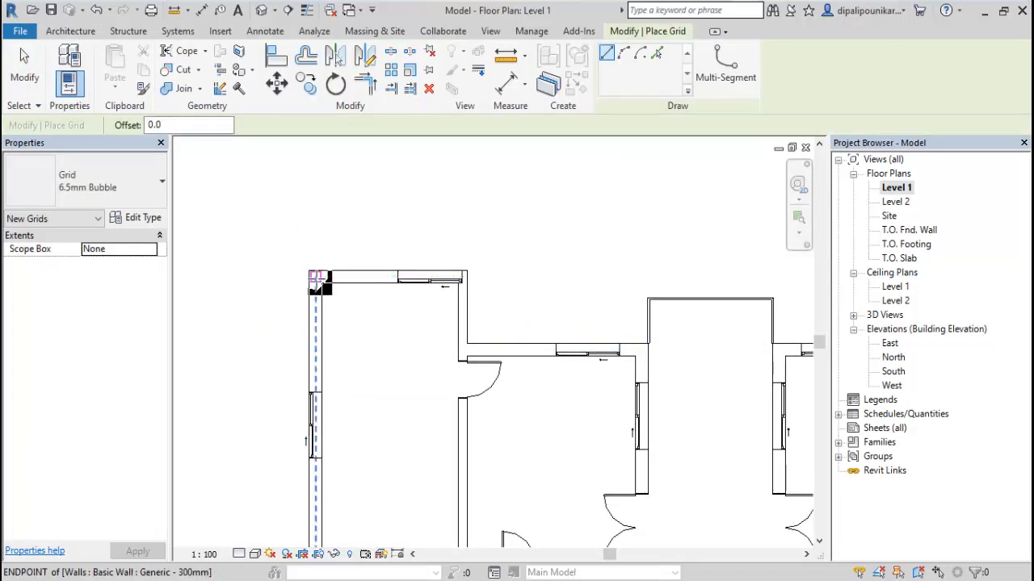
scroll(316, 276, "up", 2)
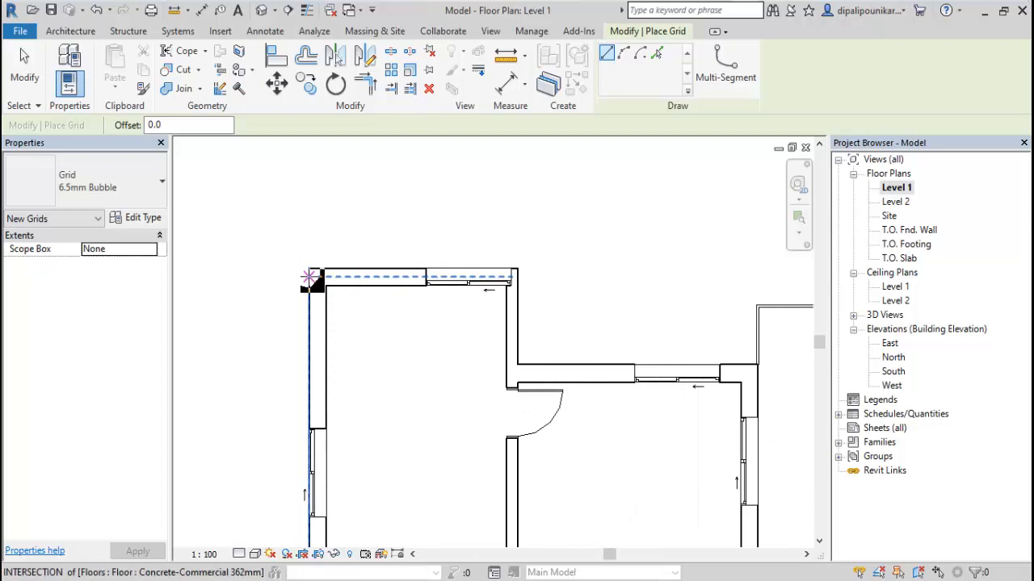
left_click(256, 276)
scroll(277, 288, "down", 2)
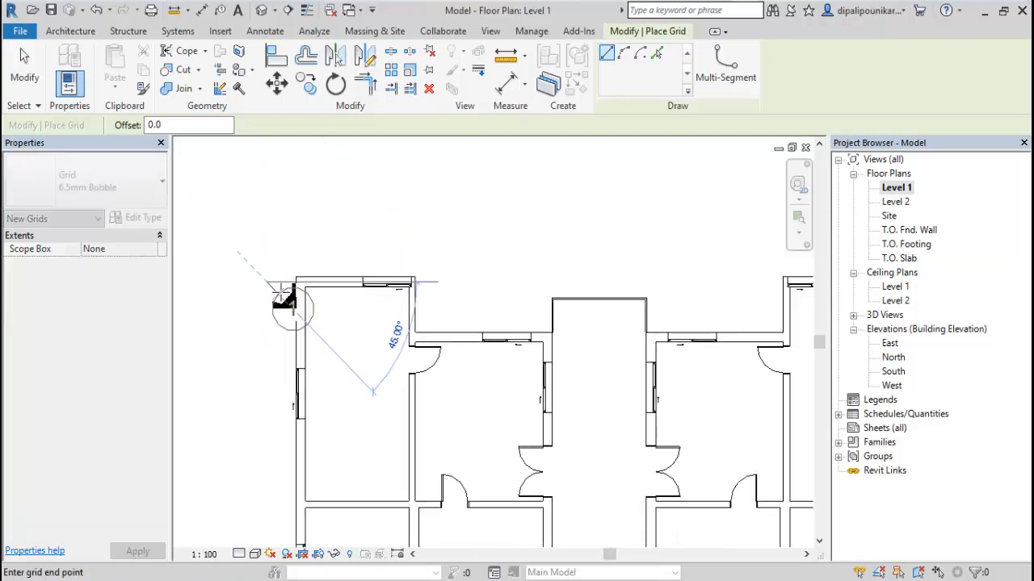
middle_click_drag(760, 301, 375, 264)
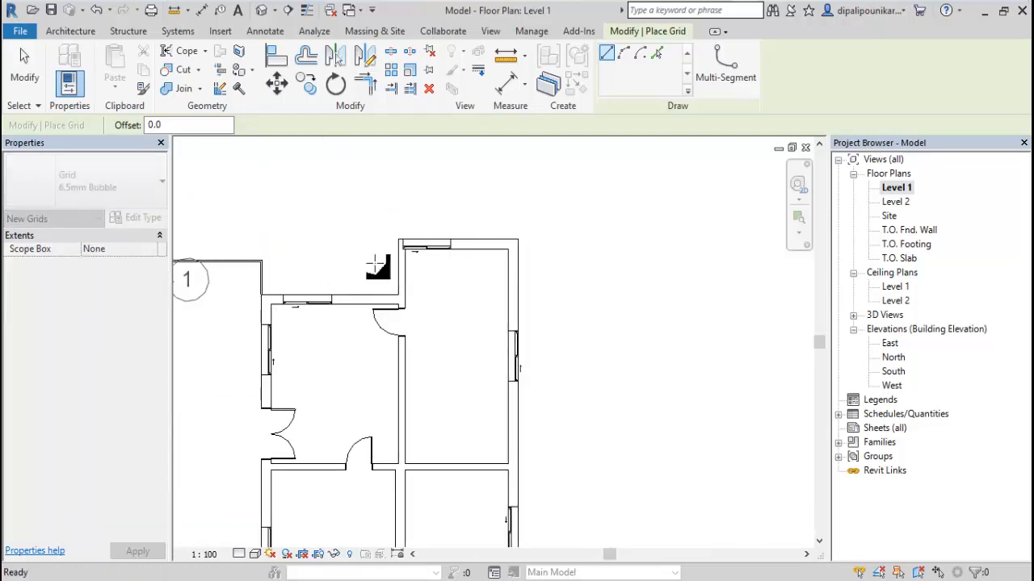
left_click(572, 244)
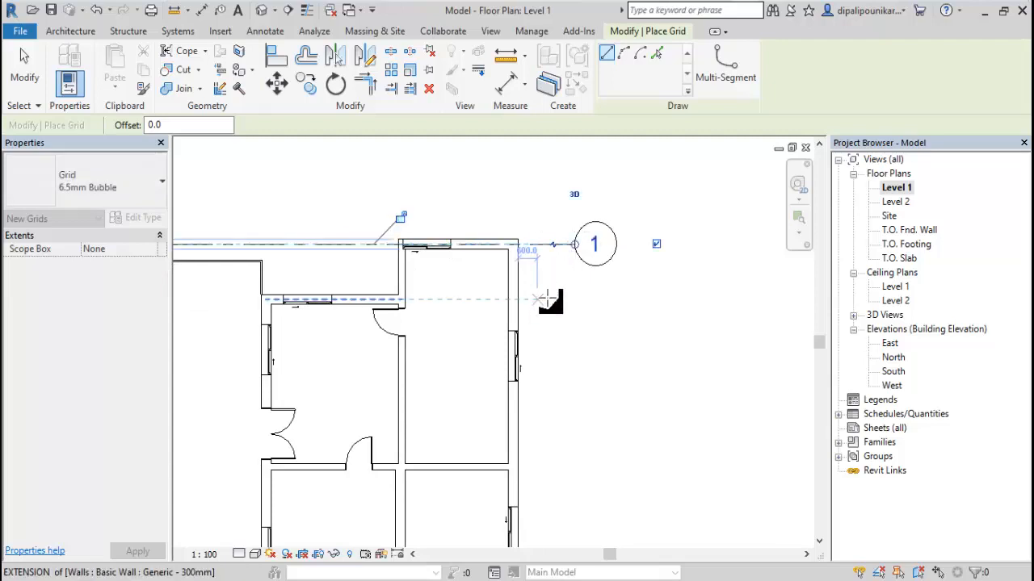
Draw a second horizontal grid line along the centreline of the recessed north walls, with both ends aligned to the first grid line.
middle_click_drag(584, 296, 882, 310)
scroll(288, 347, "up", 4)
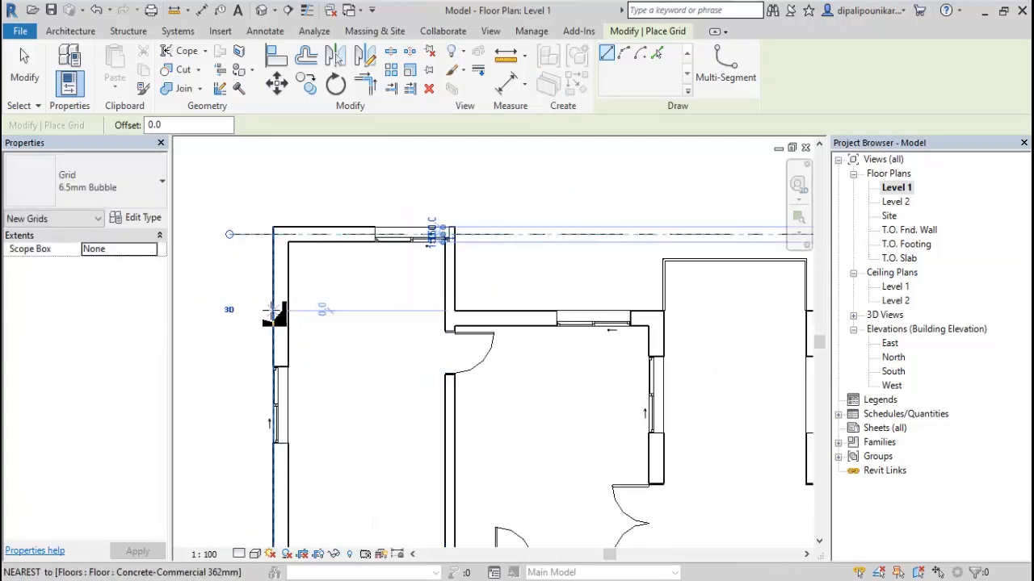
left_click(229, 318)
scroll(321, 330, "down", 3)
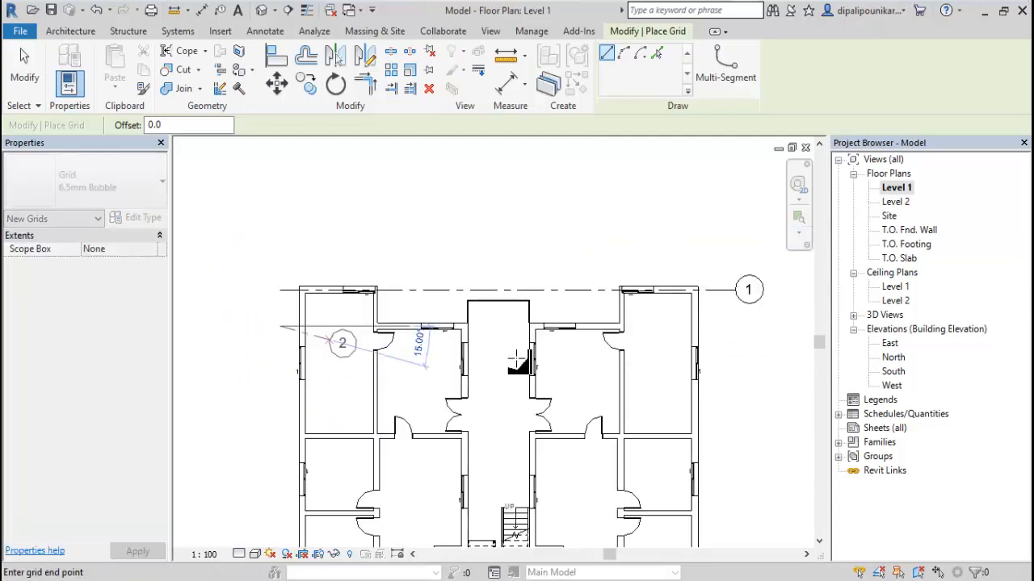
left_click(735, 326)
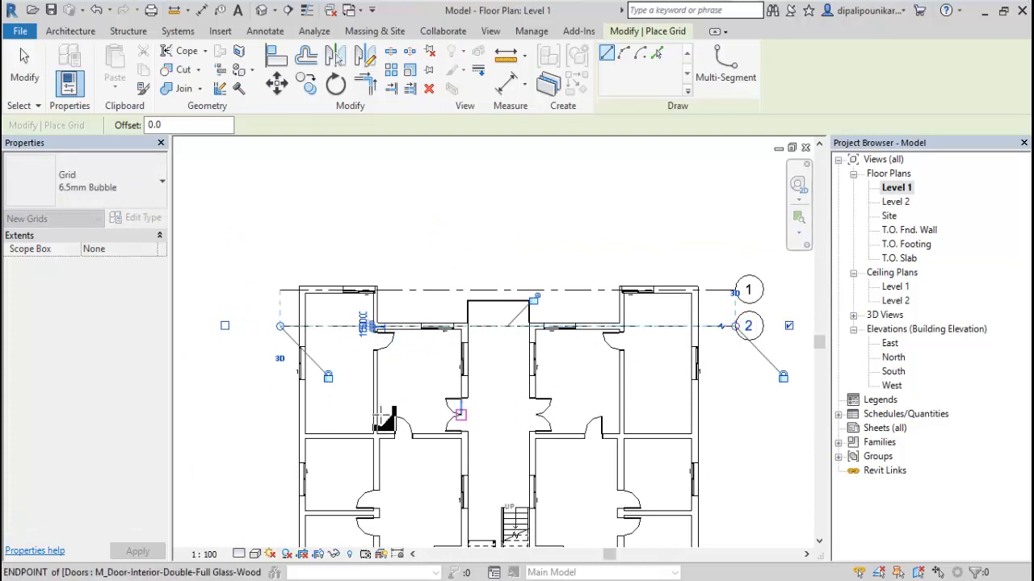
Draw a third horizontal grid line along the centreline of the interior walls south of the north rooms, ends aligned with the existing grids.
middle_click_drag(366, 419, 410, 367)
scroll(404, 383, "up", 2)
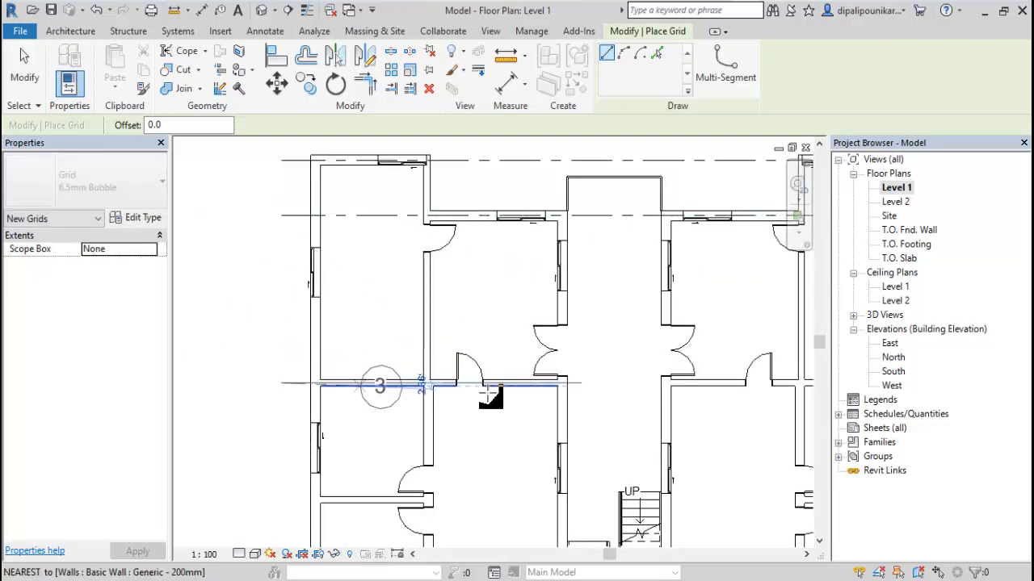
left_click(415, 385)
middle_click_drag(482, 415, 71, 371)
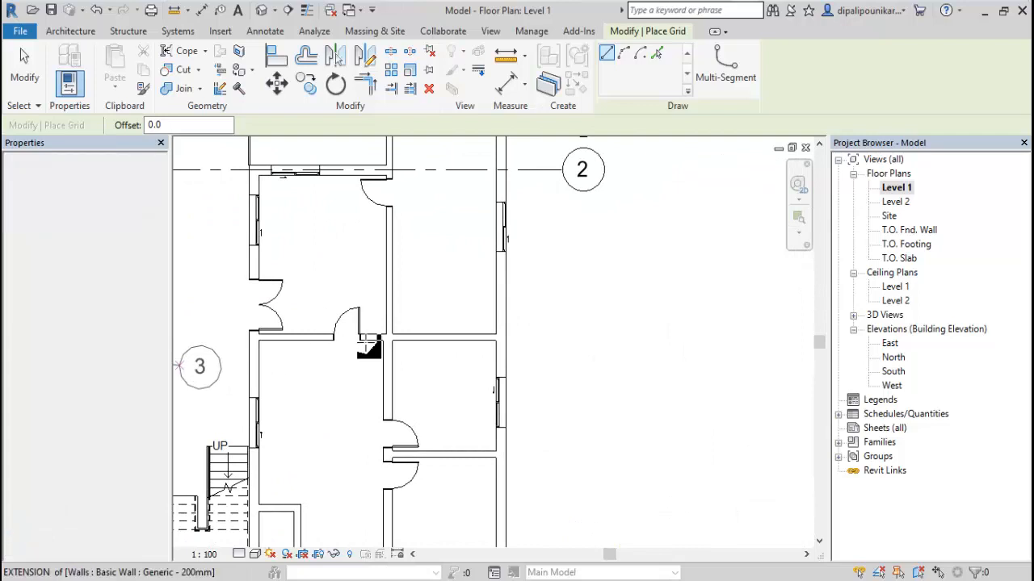
left_click(562, 337)
Draw a fourth horizontal grid line along the centreline of the walls dividing the outer side rooms, ends aligned with the grids above.
middle_click_drag(335, 418, 637, 276)
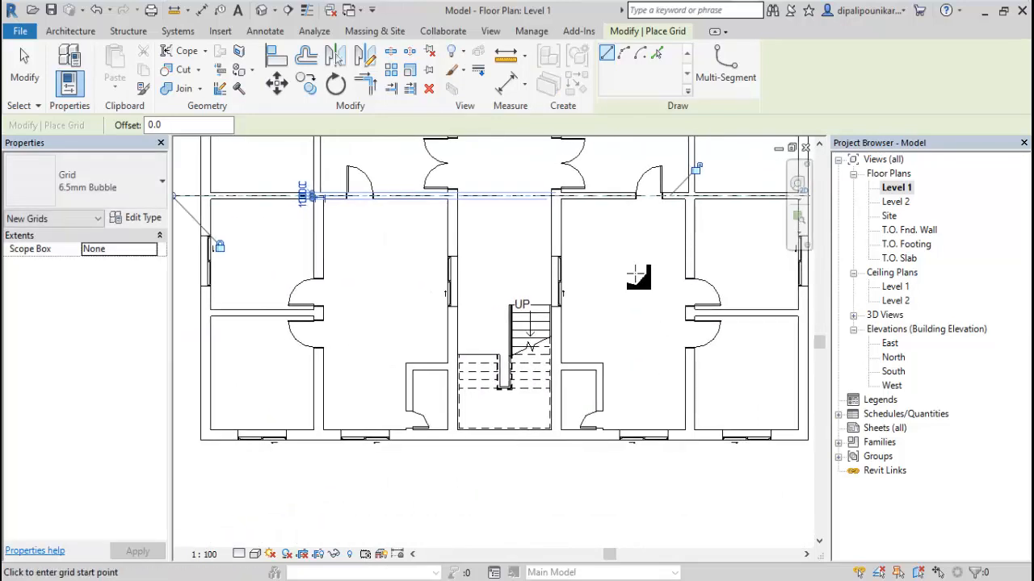
middle_click_drag(185, 318, 352, 326)
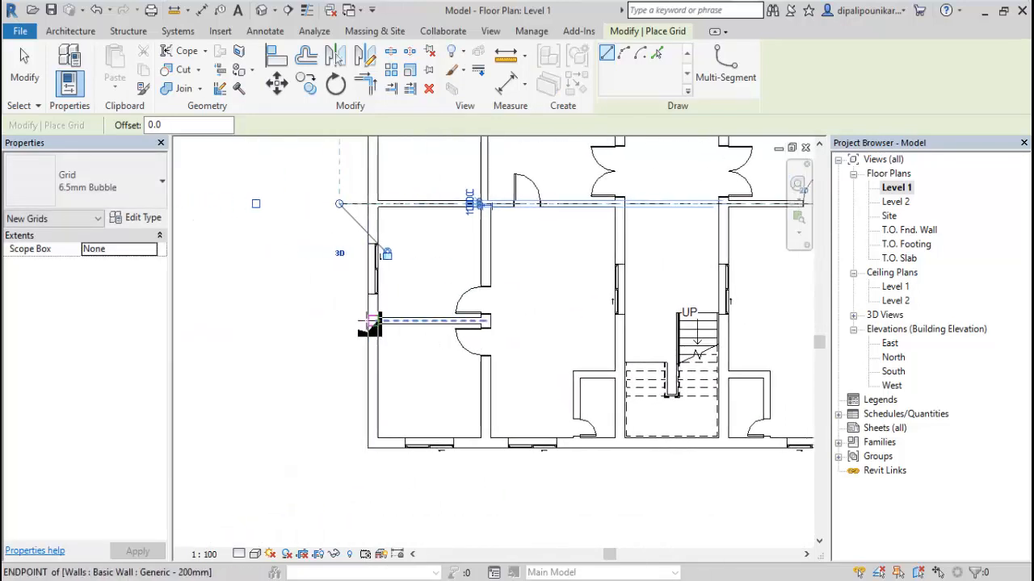
left_click(340, 321)
scroll(357, 342, "down", 3)
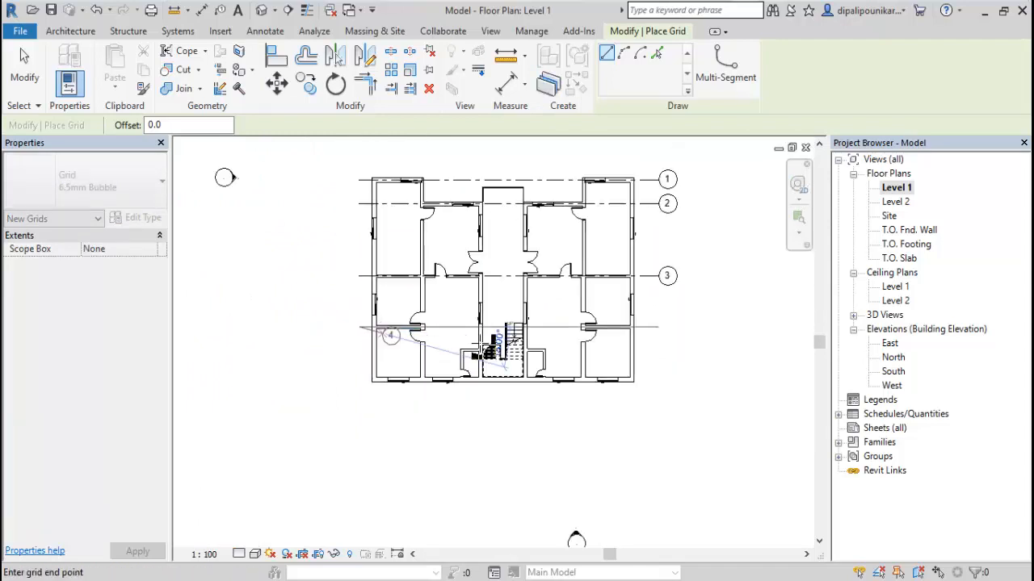
scroll(653, 315, "up", 3)
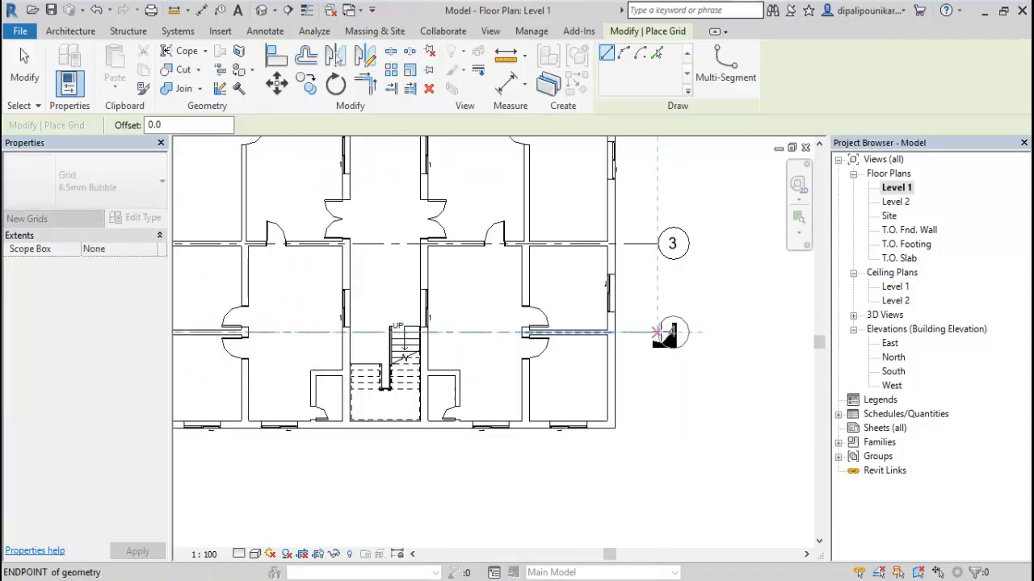
left_click(656, 331)
Draw a fifth horizontal grid line along the centreline of the south exterior wall, ends aligned with the other grids.
middle_click_drag(311, 382, 608, 341)
scroll(491, 389, "up", 2)
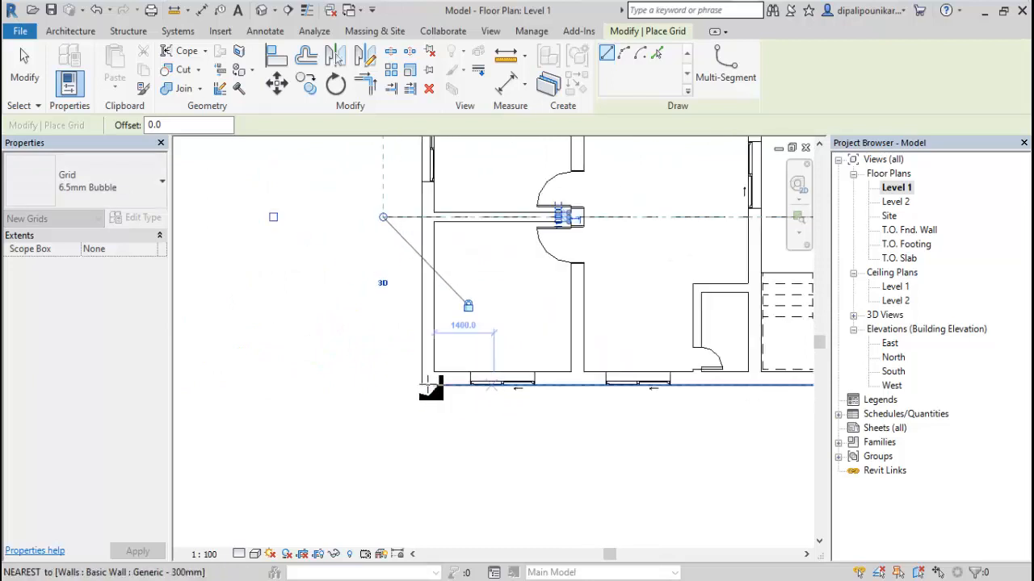
left_click(383, 379)
scroll(452, 387, "down", 3)
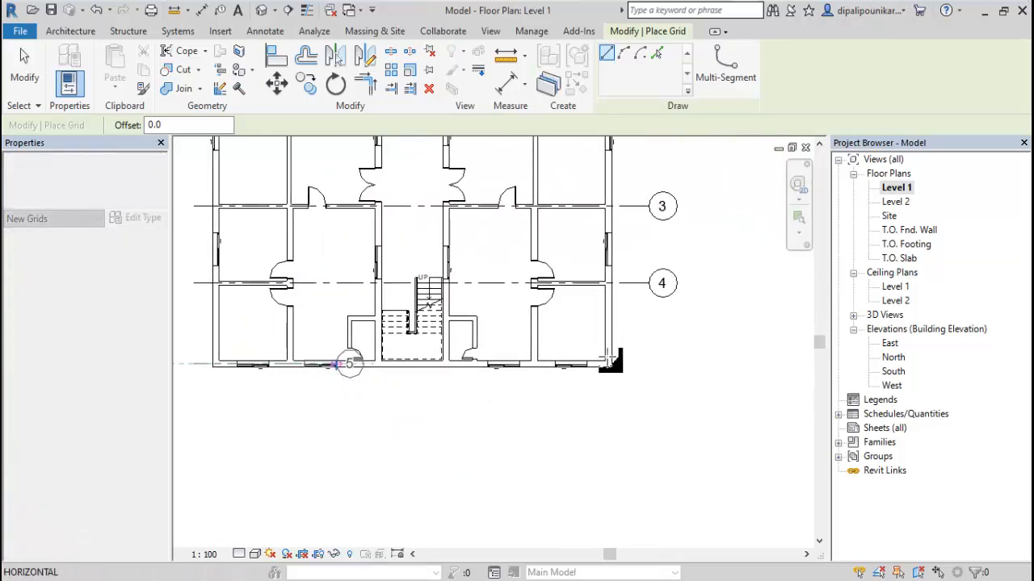
left_click(614, 363)
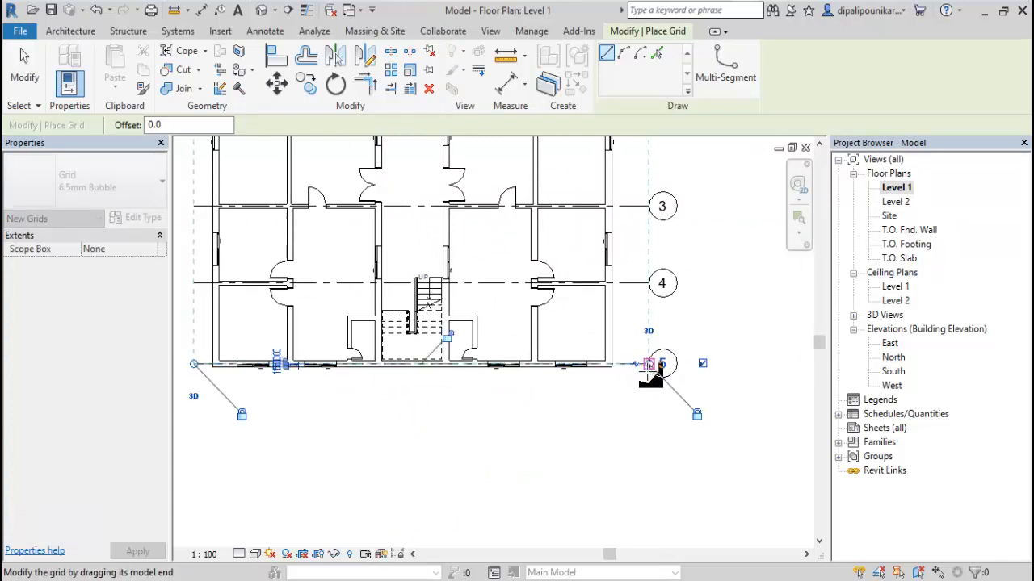
scroll(600, 438, "down", 3)
middle_click_drag(730, 326, 708, 323)
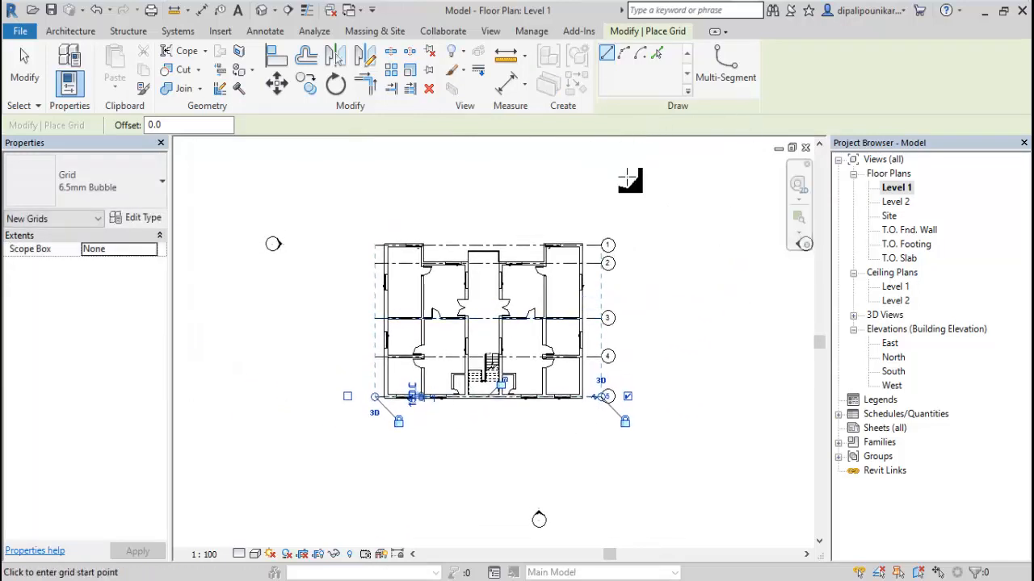
key("Escape")
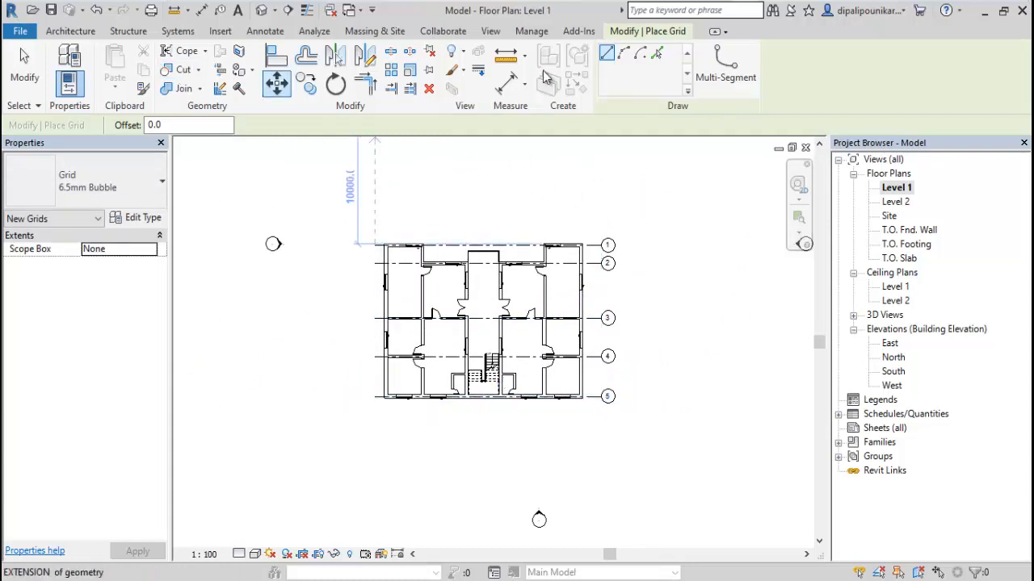
Draw a vertical 6.5mm Bubble grid line along the centreline of the west exterior wall, extending past the house's north and south sides.
left_click(81, 31)
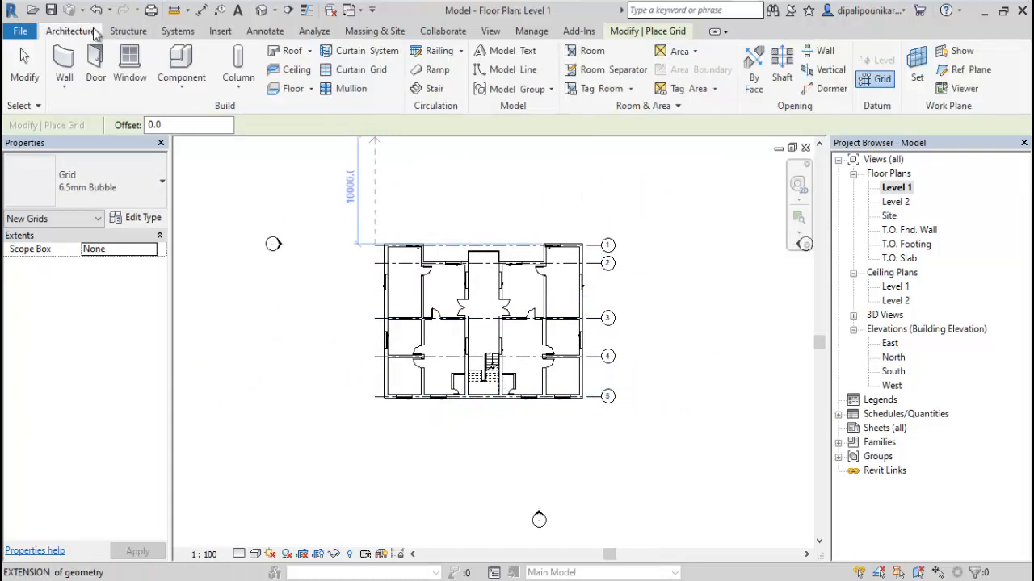
left_click(877, 79)
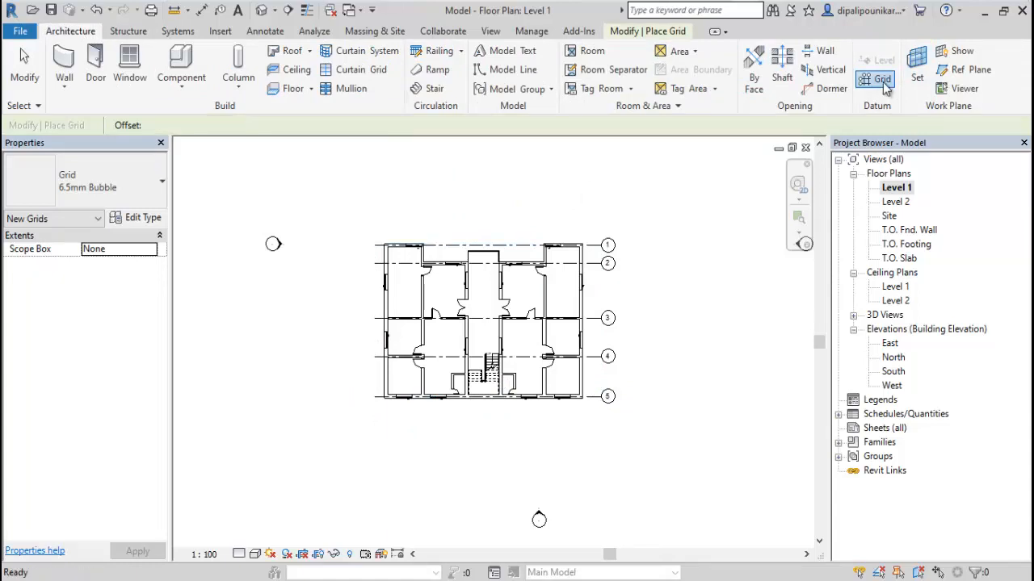
scroll(372, 365, "up", 3)
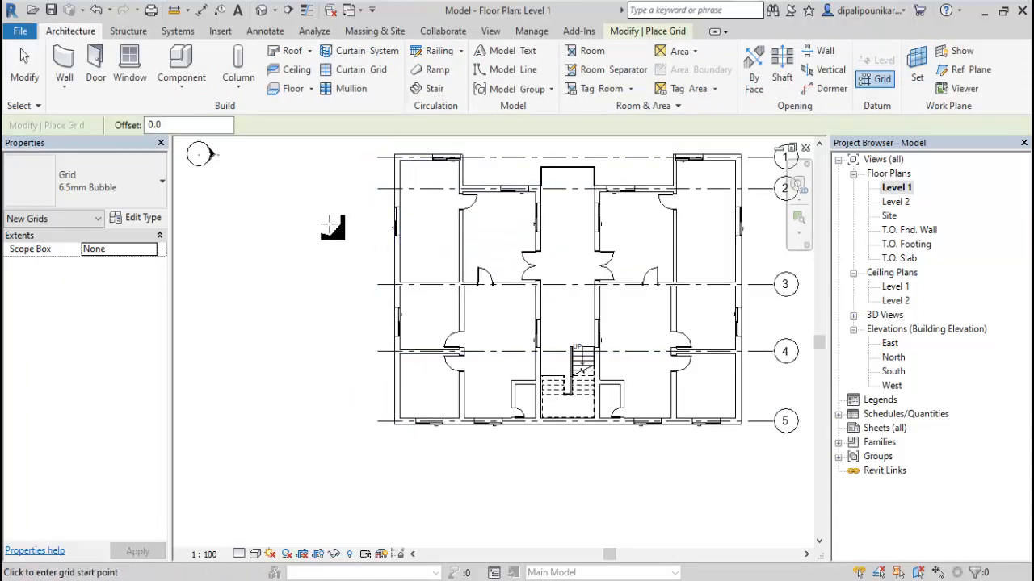
scroll(331, 227, "up", 5)
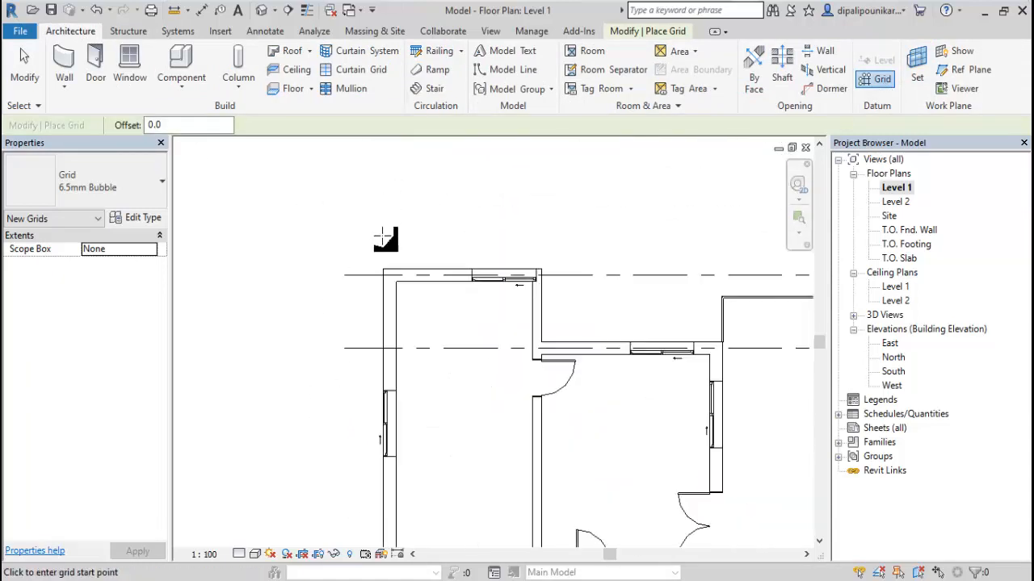
left_click(390, 231)
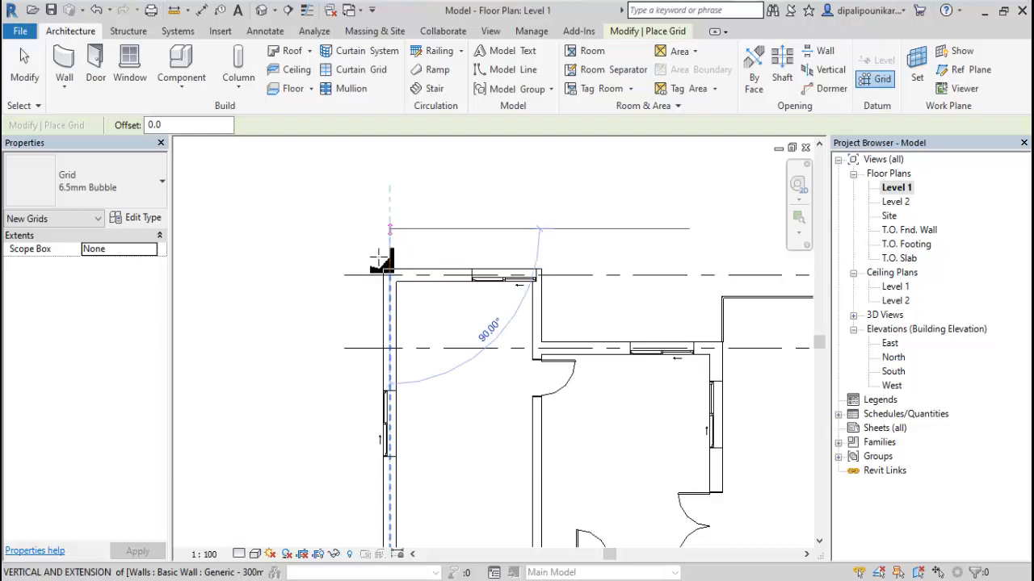
middle_click_drag(291, 434, 376, 125)
scroll(438, 361, "down", 2)
middle_click_drag(426, 455, 401, 331)
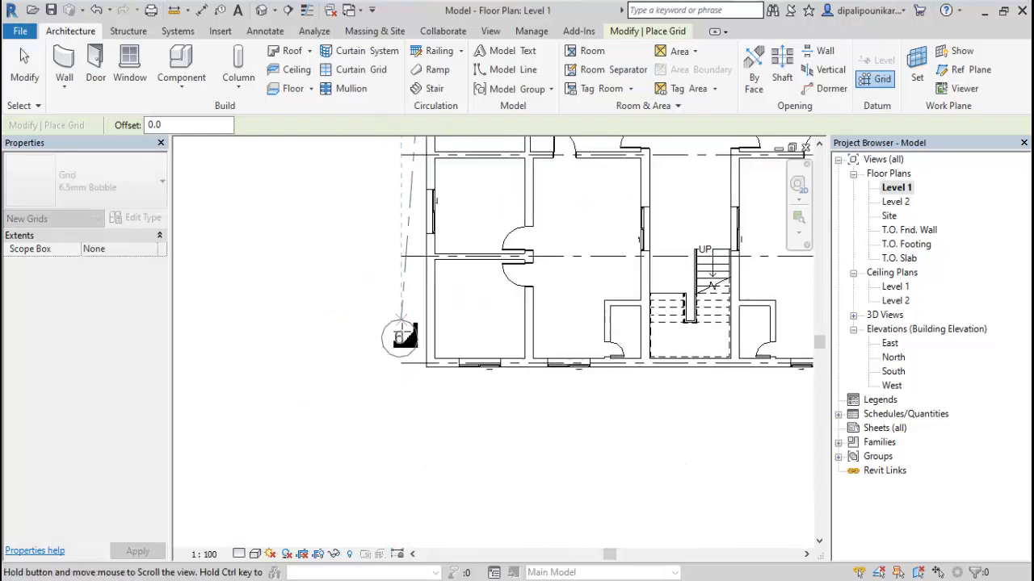
left_click(429, 410)
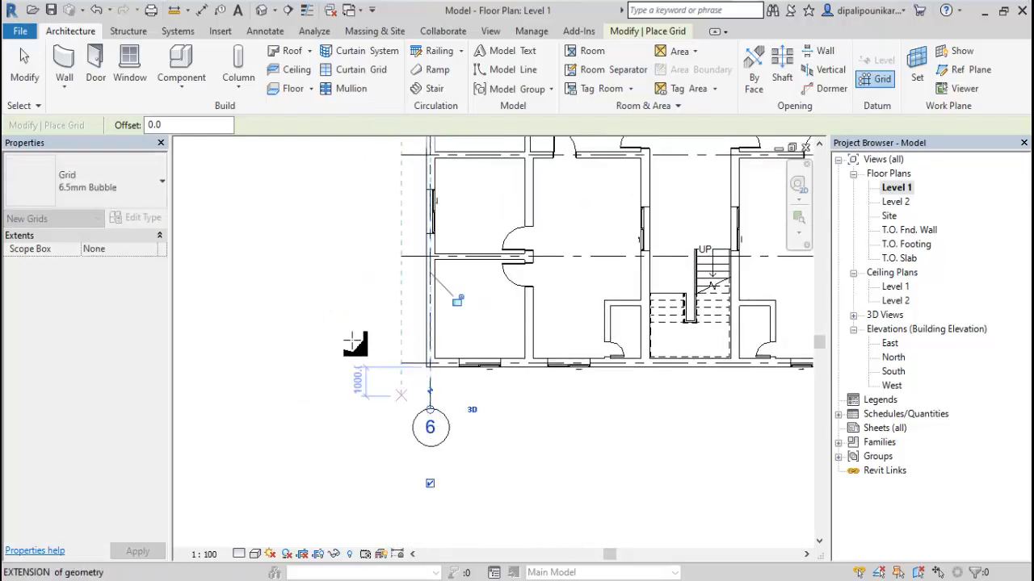
Draw a second vertical grid line along the centreline of the west unit's interior north-south wall, both ends aligned with the first vertical grid.
scroll(388, 283, "down", 2)
middle_click_drag(402, 248, 396, 381)
scroll(452, 257, "up", 4)
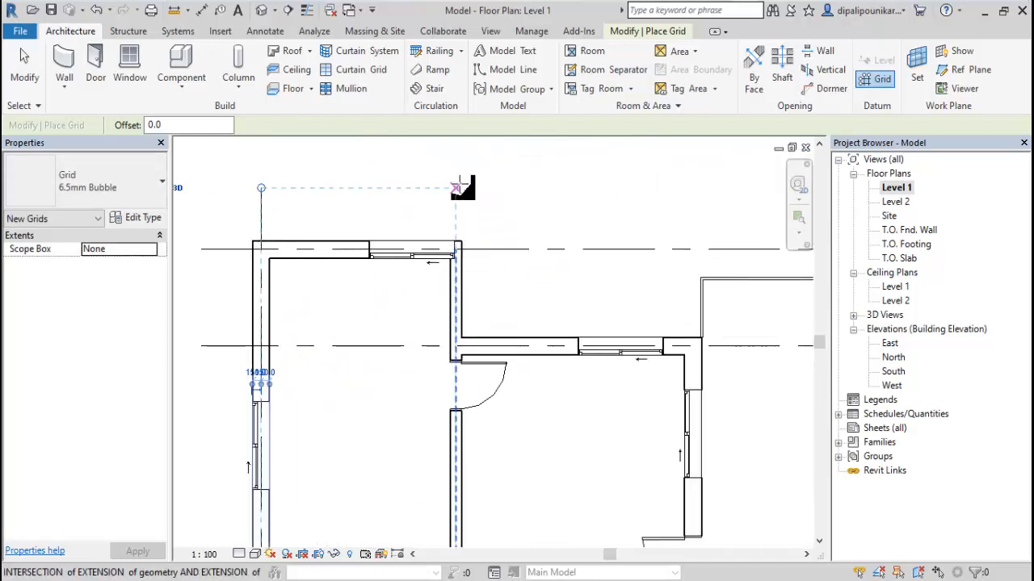
left_click(457, 186)
scroll(409, 482, "down", 2)
middle_click_drag(415, 483, 447, 112)
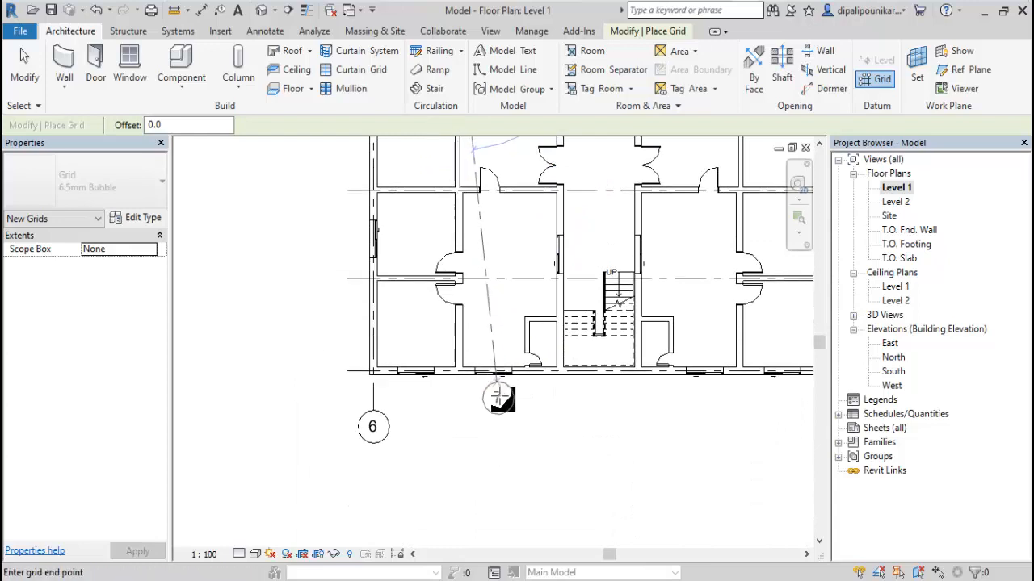
left_click(457, 415)
Draw a third vertical grid line along the centreline of the stair passage's west wall, ends aligned with the other vertical grids.
middle_click_drag(563, 418, 467, 564)
scroll(429, 225, "up", 2)
middle_click_drag(422, 292, 361, 459)
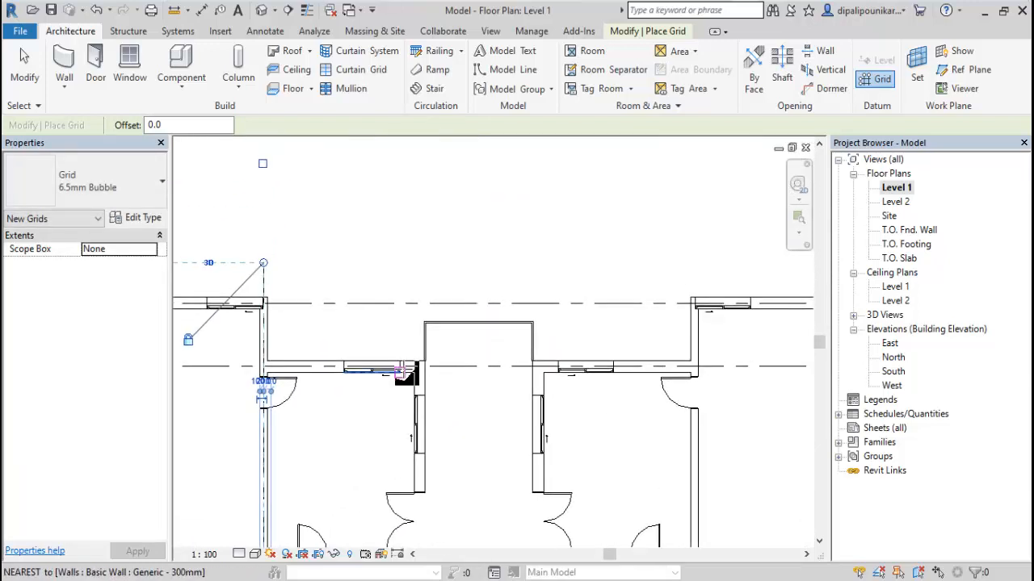
left_click(421, 363)
scroll(420, 355, "up", 2)
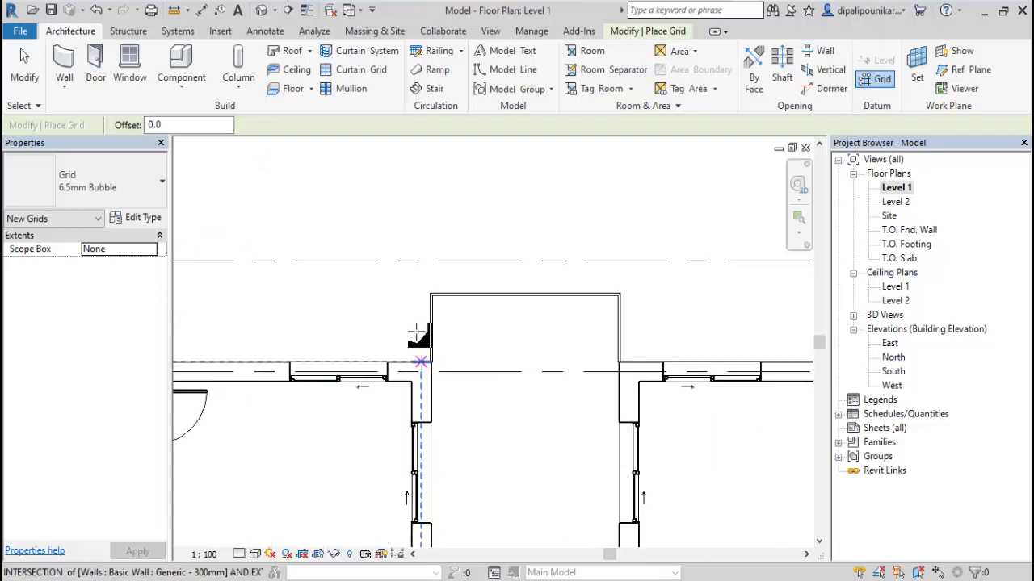
left_click(421, 189)
scroll(366, 442, "down", 2)
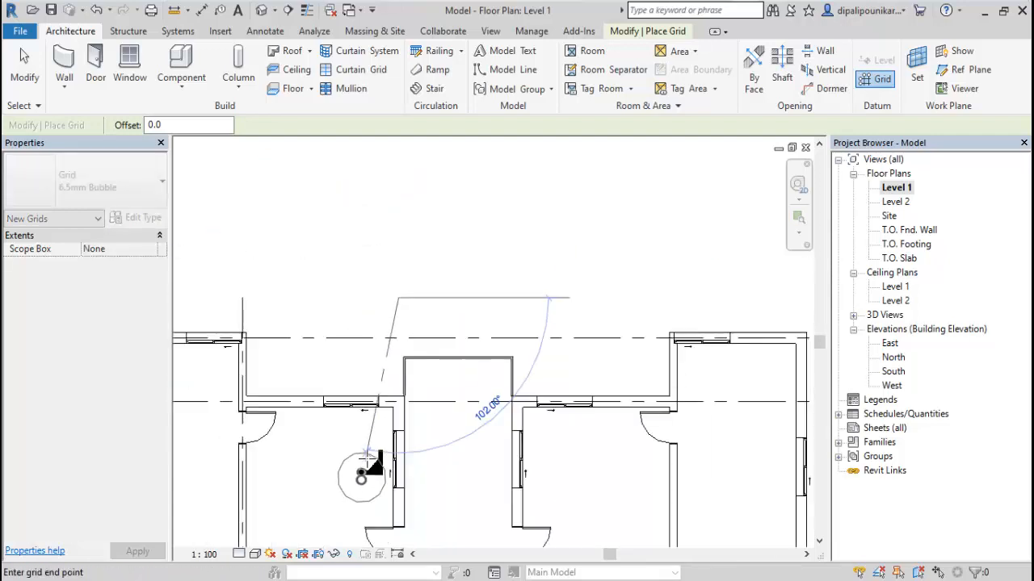
middle_click_drag(376, 433, 437, 43)
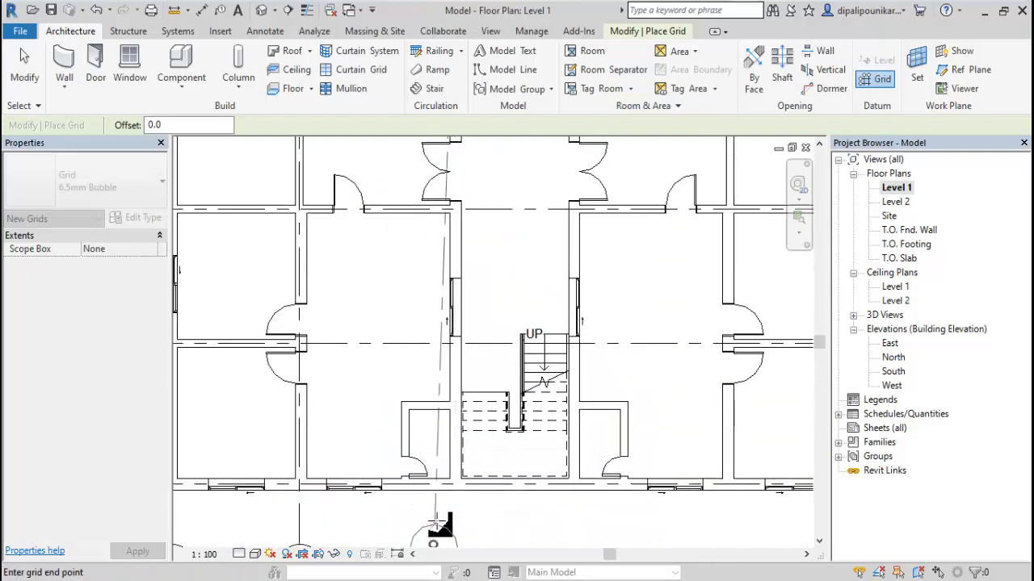
middle_click_drag(437, 521, 469, 347)
left_click(483, 360)
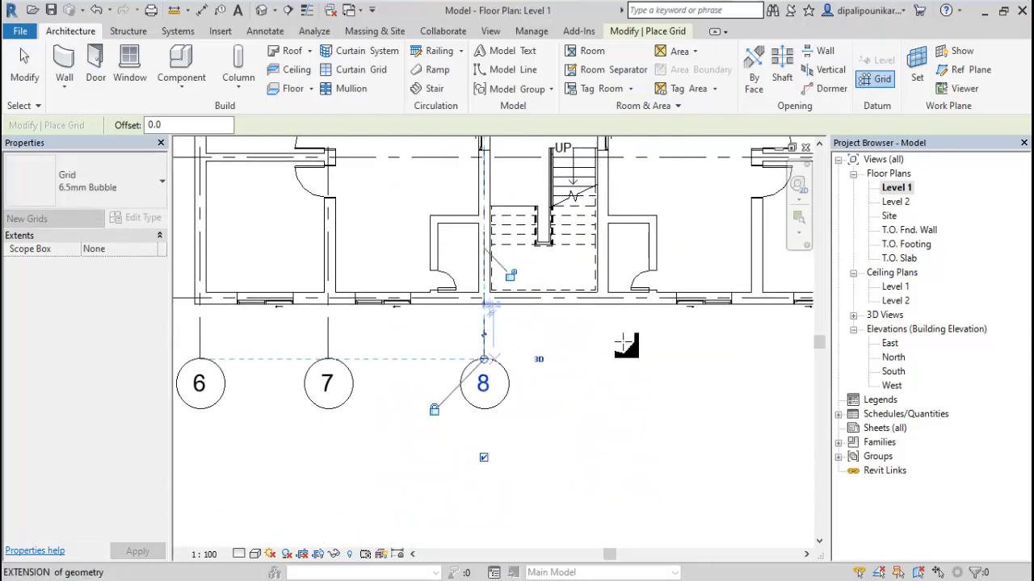
Draw a fourth vertical grid line along the centreline of the stair passage's east wall.
middle_click_drag(646, 352, 528, 578)
scroll(528, 312, "down", 3)
middle_click_drag(563, 282, 552, 463)
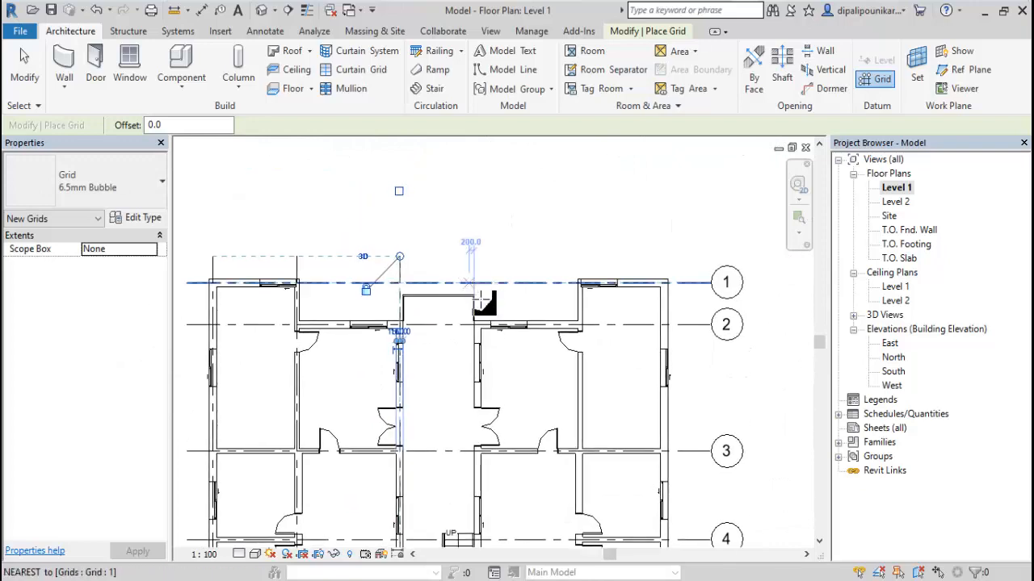
Draw a vertical grid line centred on the right wall of the central stair corridor, spanning from above grid 1 to below grid 5.
scroll(501, 307, "up", 3)
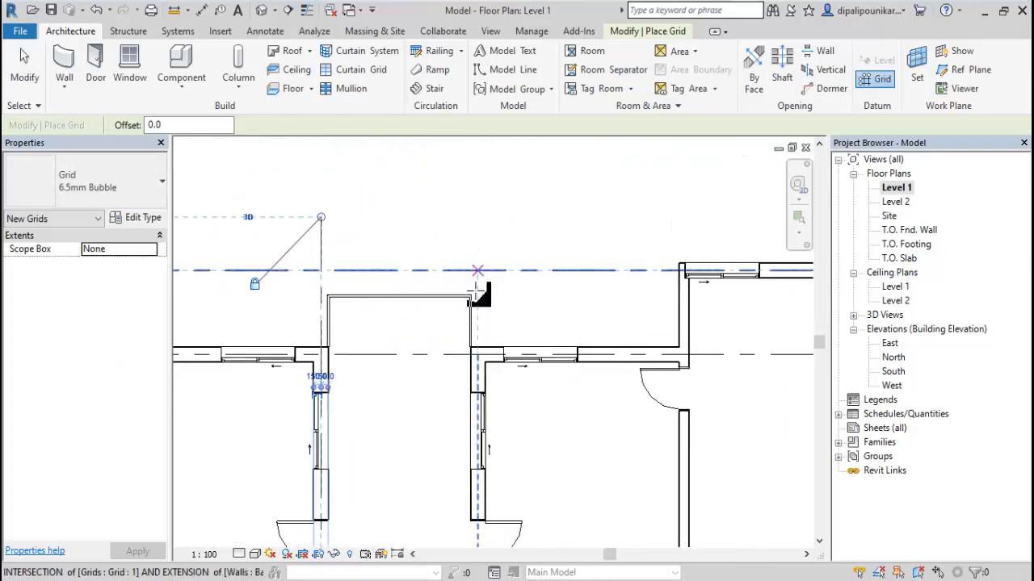
left_click(477, 217)
scroll(462, 463, "down", 3)
middle_click_drag(450, 447, 491, 76)
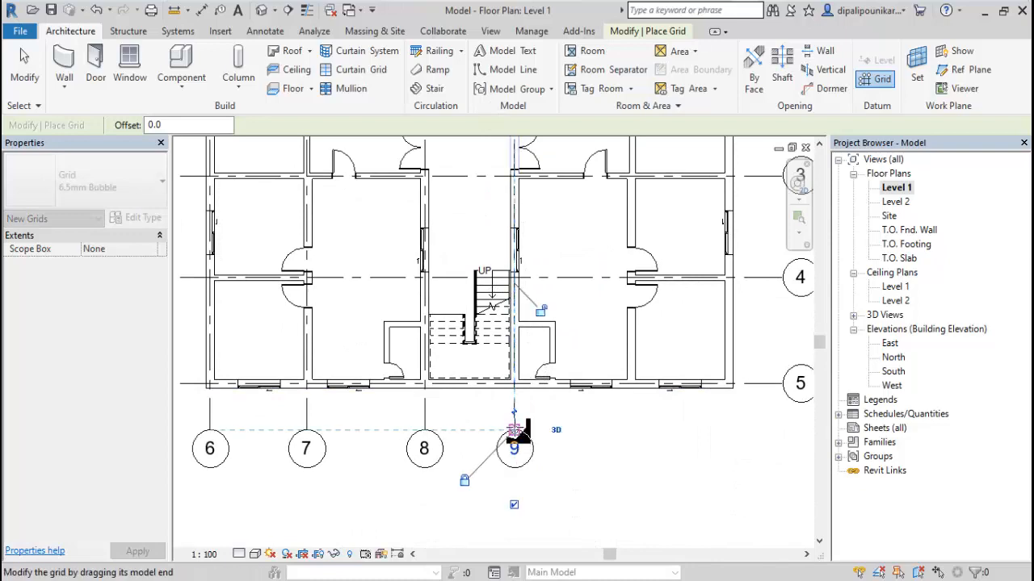
Draw a vertical grid line through the wall separating the right-hand middle rooms from the outer rooms, aligned with the neighbouring grid ends.
middle_click_drag(576, 321, 477, 491)
middle_click_drag(494, 293, 461, 422)
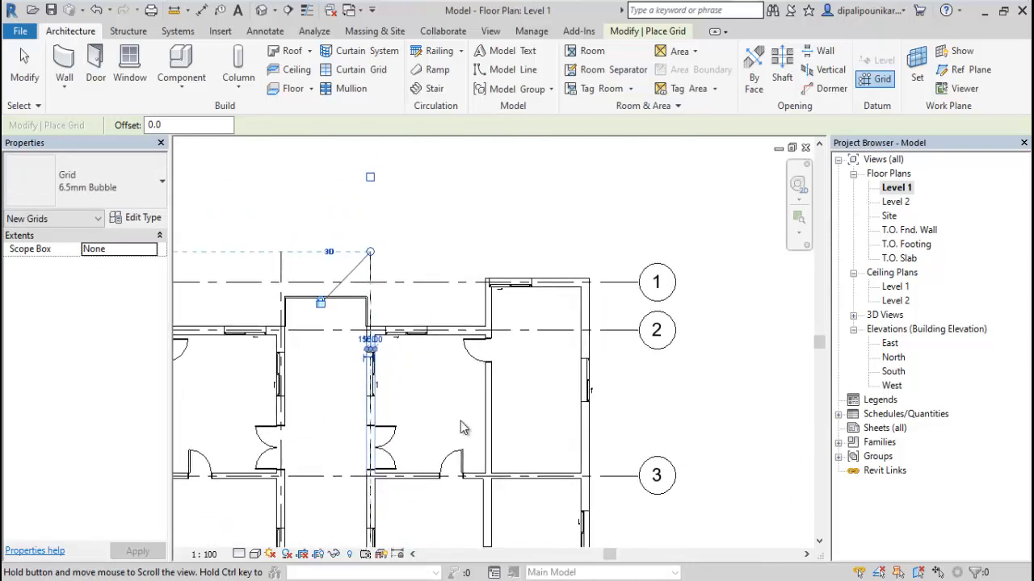
scroll(515, 290, "up", 2)
scroll(479, 279, "up", 2)
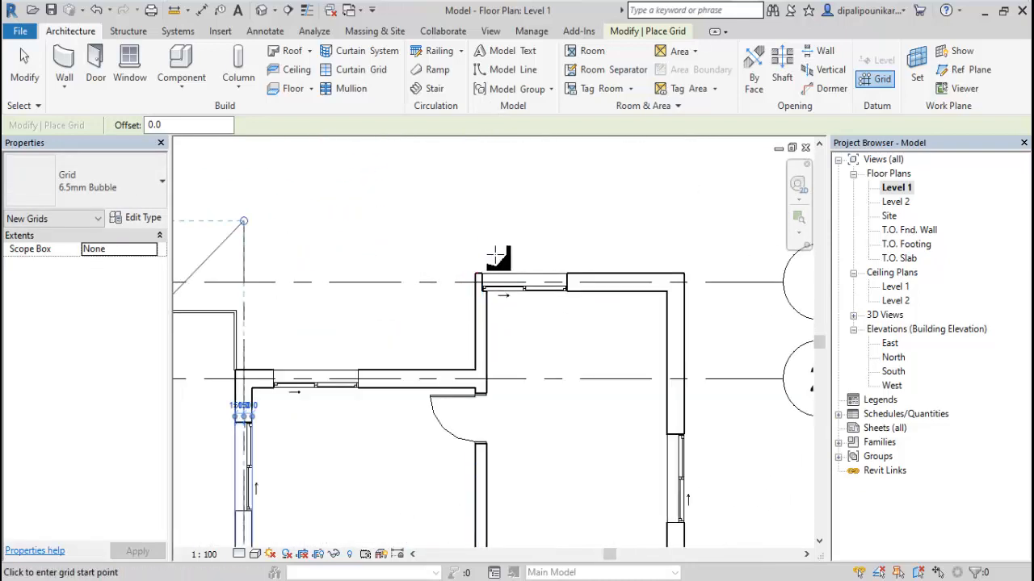
scroll(481, 264, "up", 1)
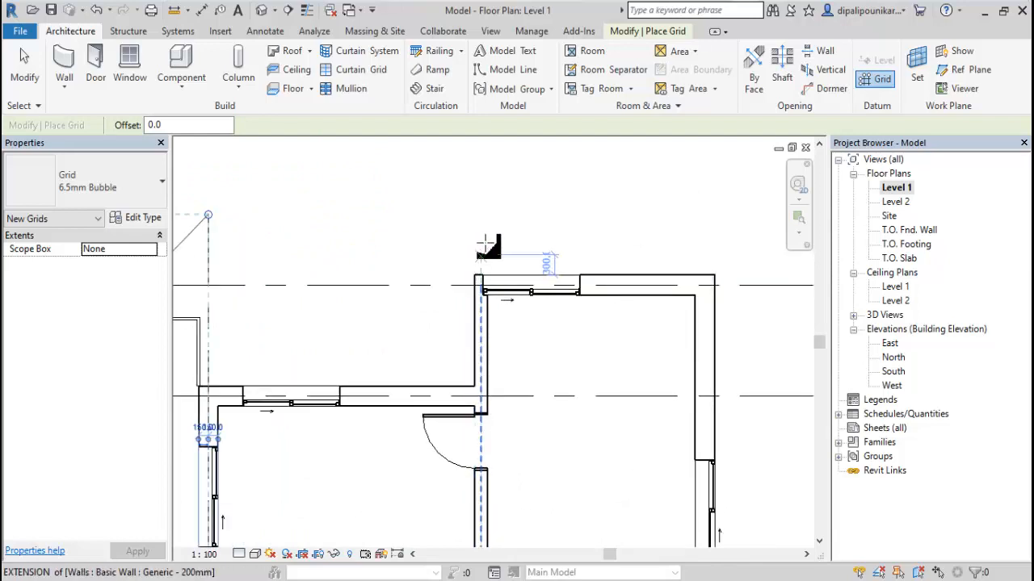
left_click(483, 213)
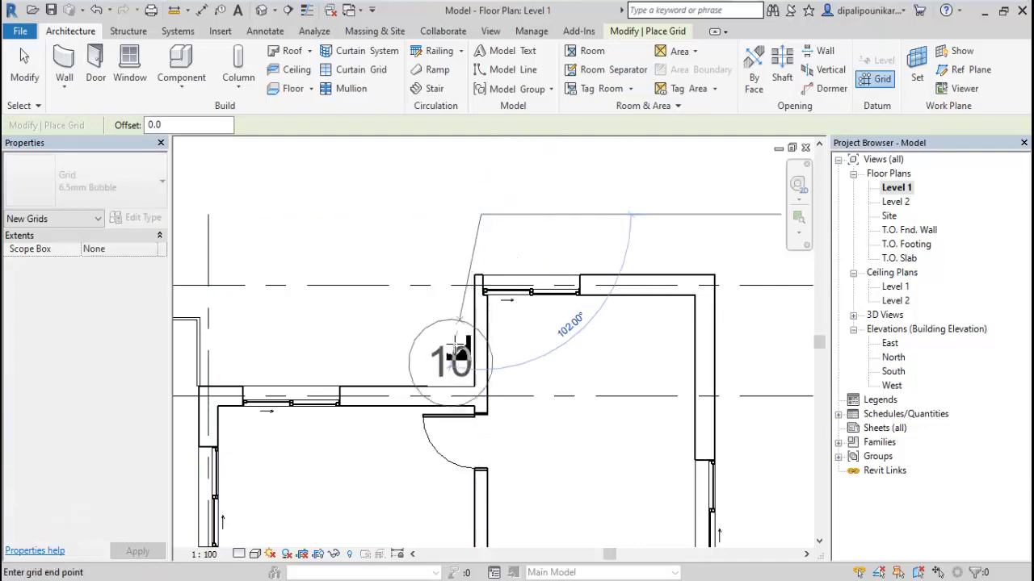
middle_click_drag(461, 358, 455, 172)
scroll(439, 205, "down", 2)
scroll(444, 233, "down", 2)
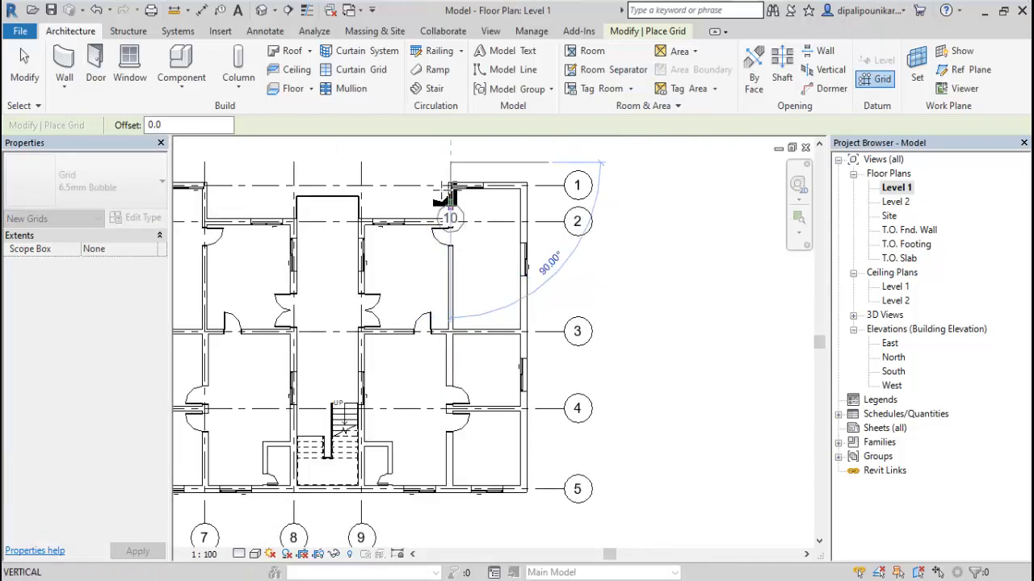
middle_click_drag(406, 284, 488, 230)
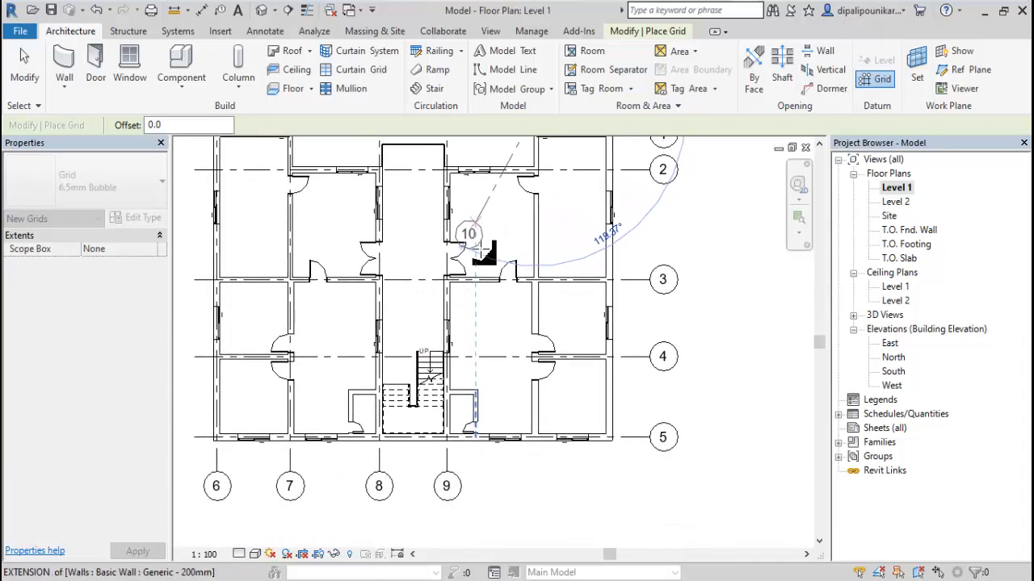
left_click(537, 472)
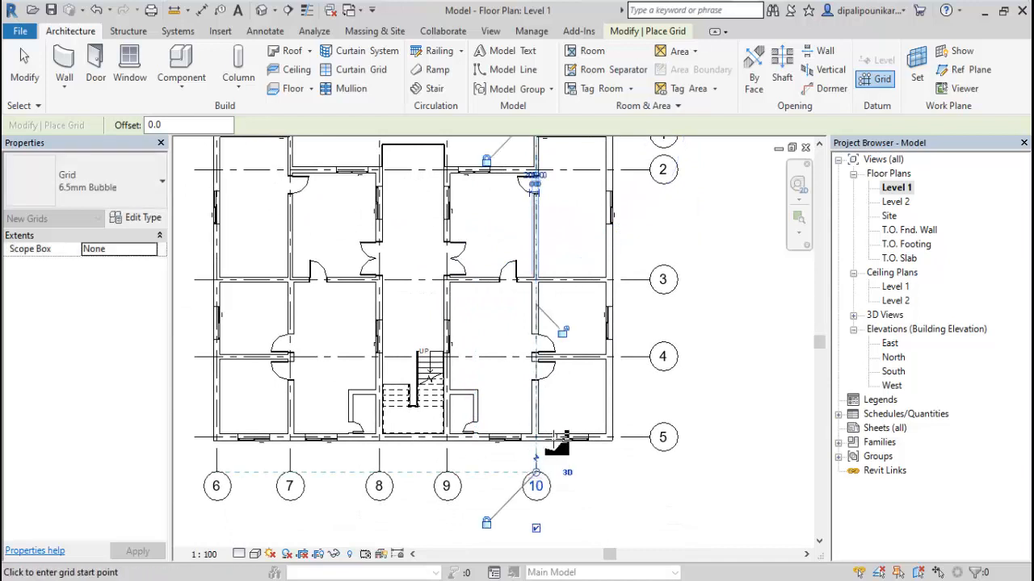
Draw a vertical grid line along the building's outer right wall, ending level with the other vertical grids, and finish the Grid command.
scroll(492, 358, "up", 4)
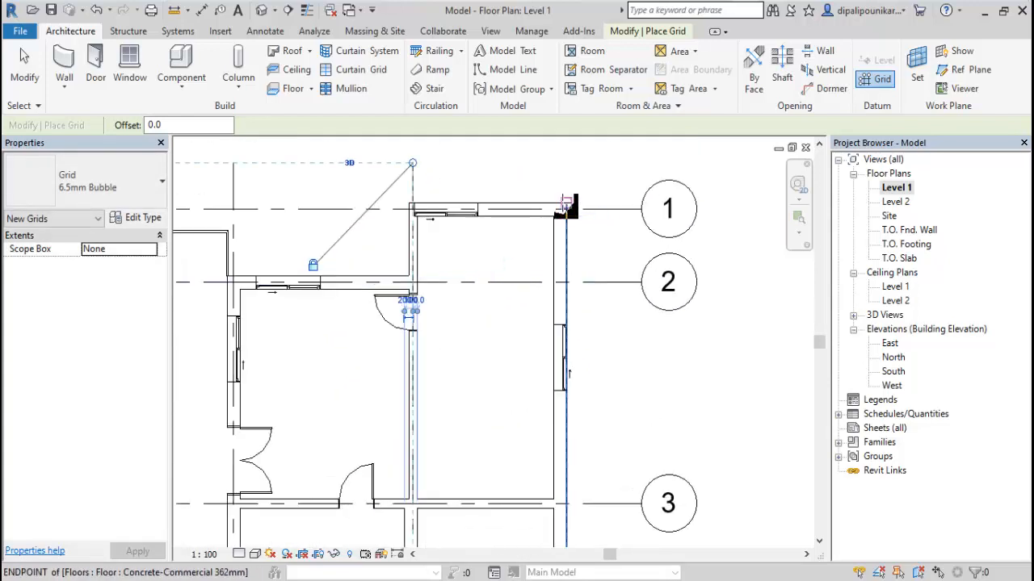
left_click(559, 163)
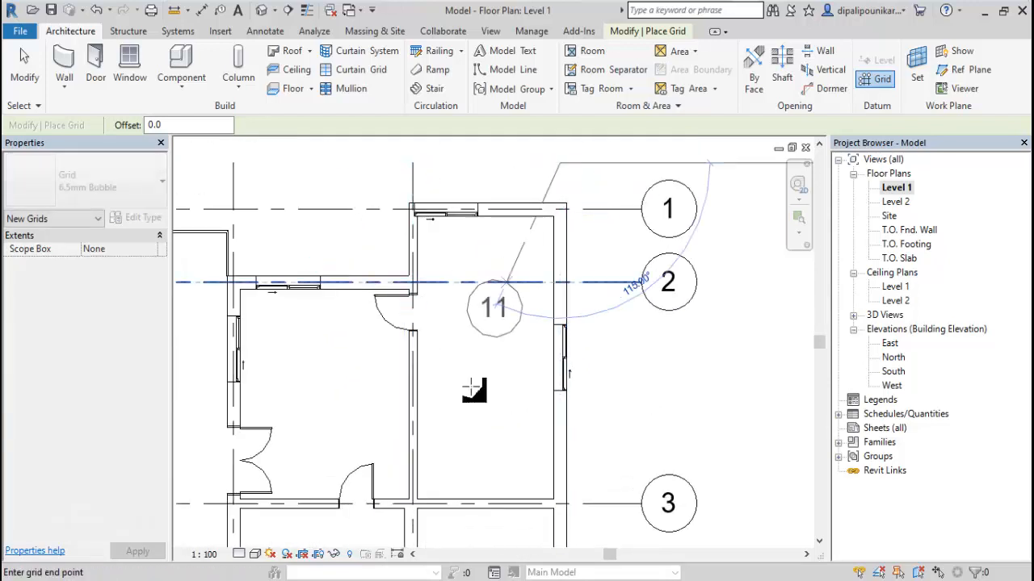
middle_click_drag(483, 457, 480, 204)
scroll(523, 416, "down", 2)
middle_click_drag(500, 492, 512, 311)
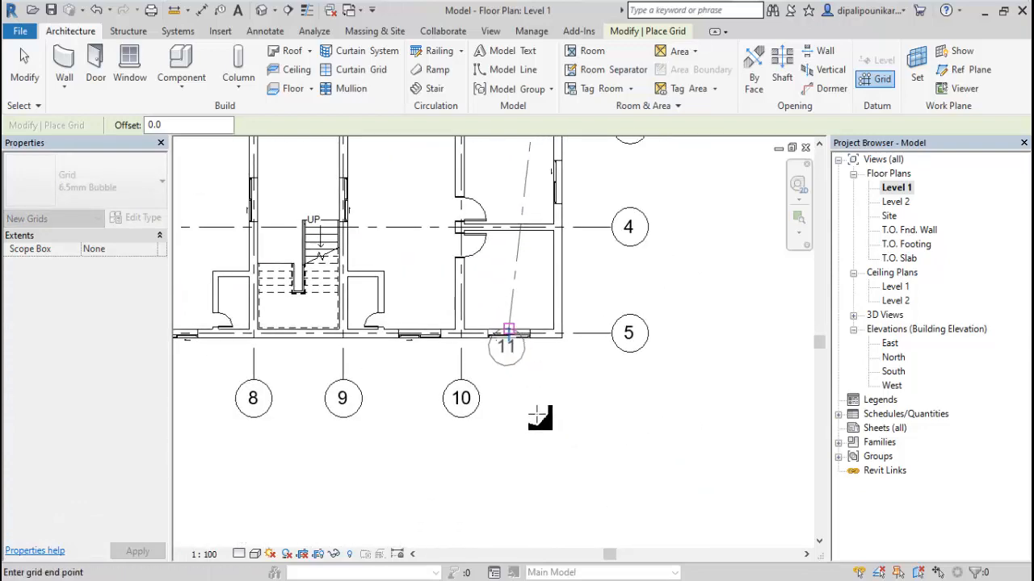
left_click(557, 379)
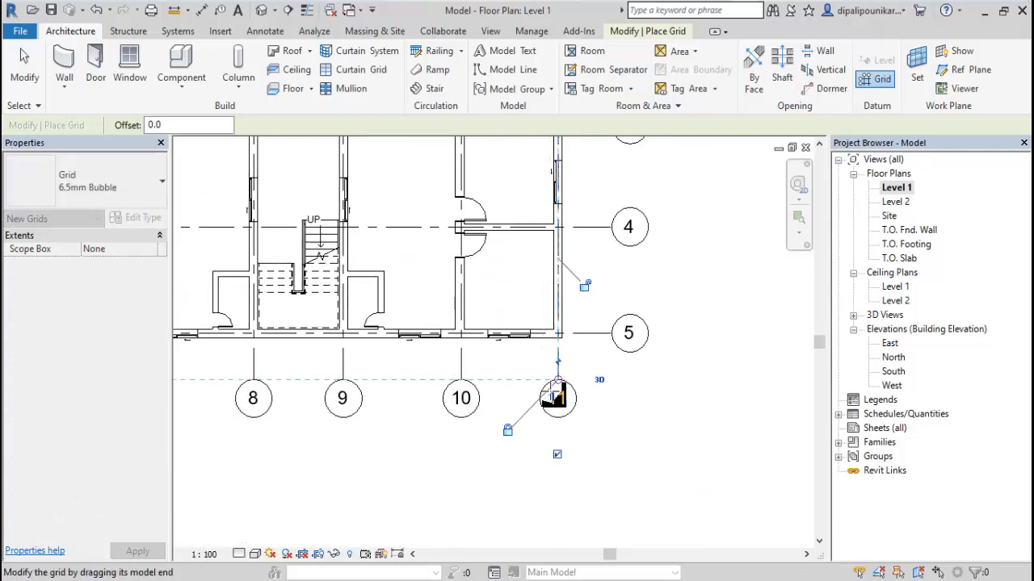
key("Escape")
scroll(525, 350, "down", 2)
middle_click_drag(323, 181, 456, 310)
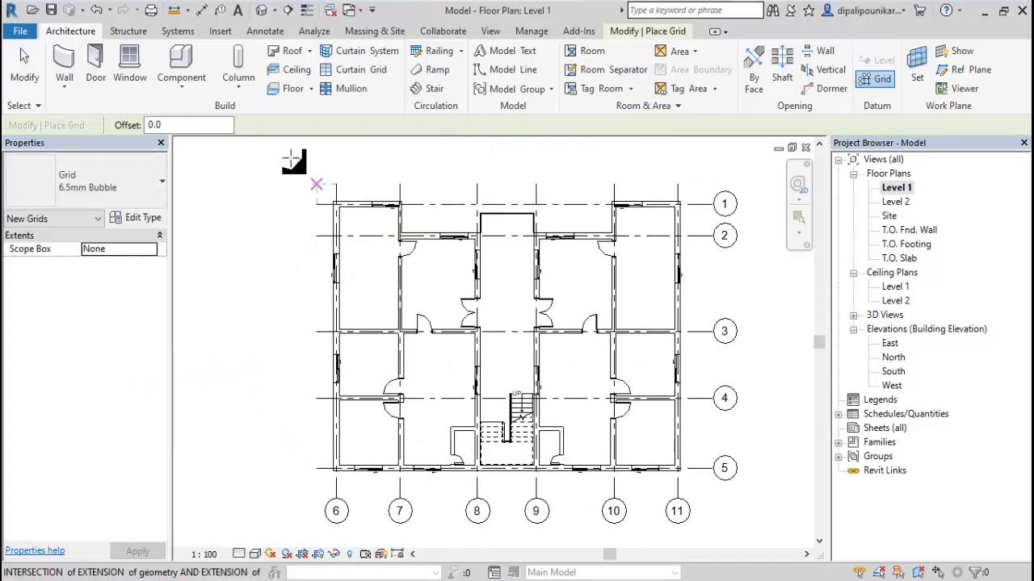
key("Escape")
Move the sliding window in the upper-left room's top wall 1000 mm to the left along grid 1.
scroll(319, 190, "up", 2)
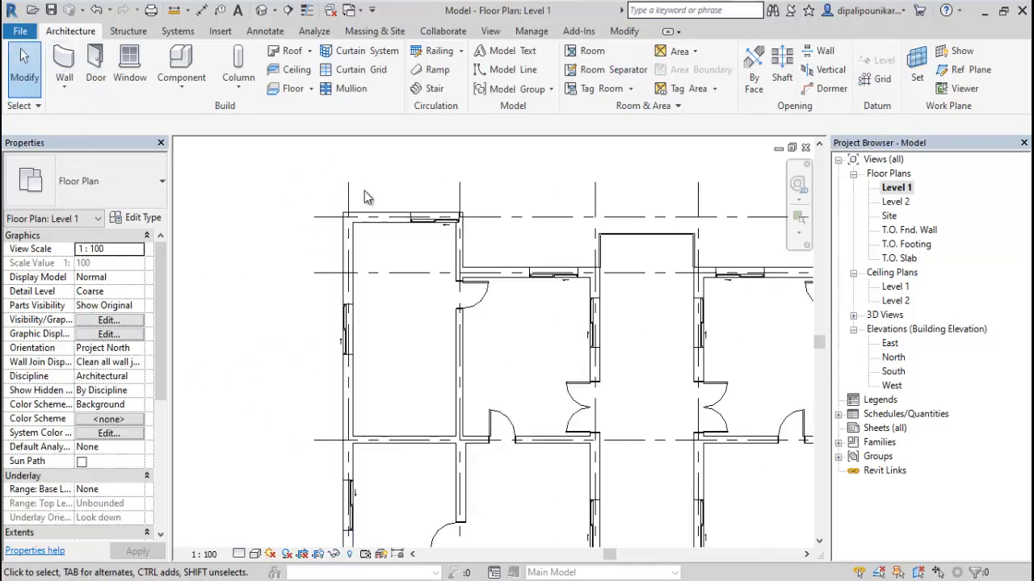
scroll(397, 211, "up", 2)
left_click(457, 235)
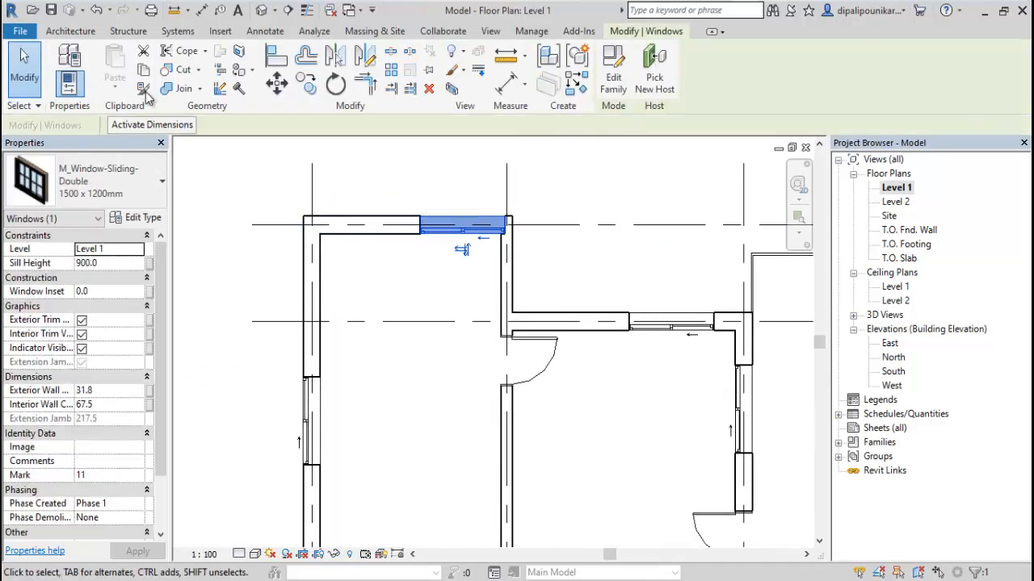
left_click(276, 82)
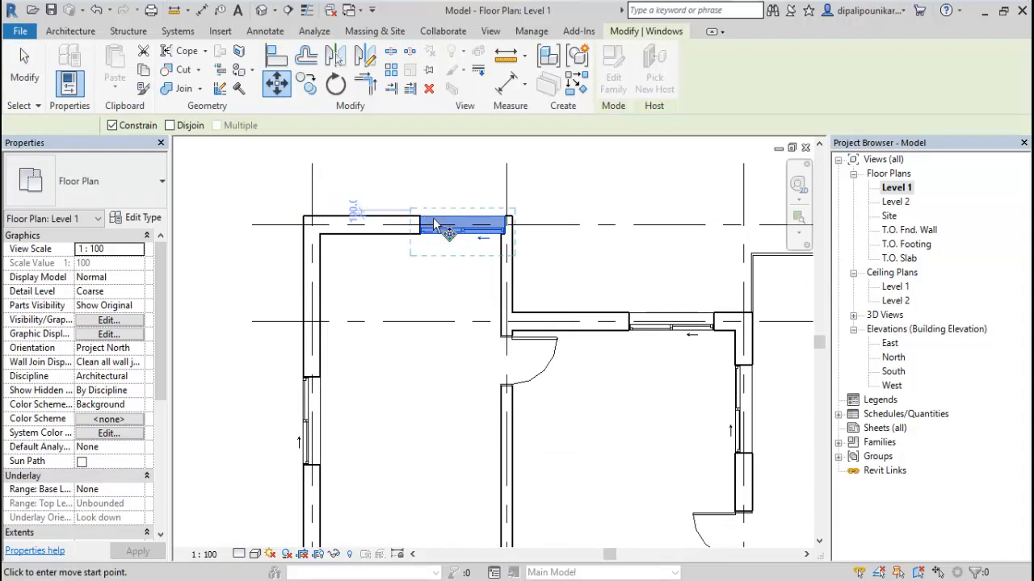
scroll(460, 232, "up", 2)
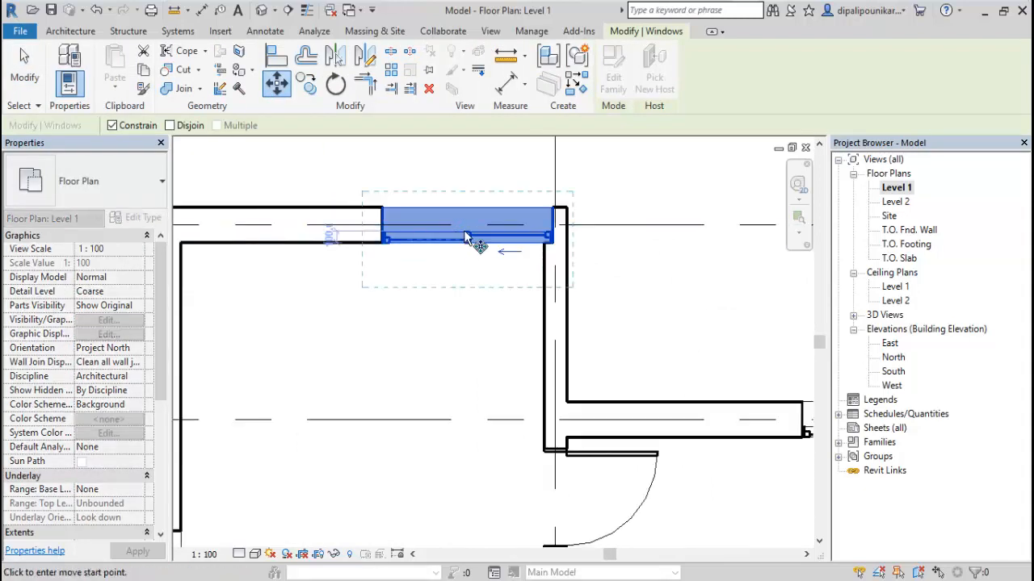
left_click(465, 235)
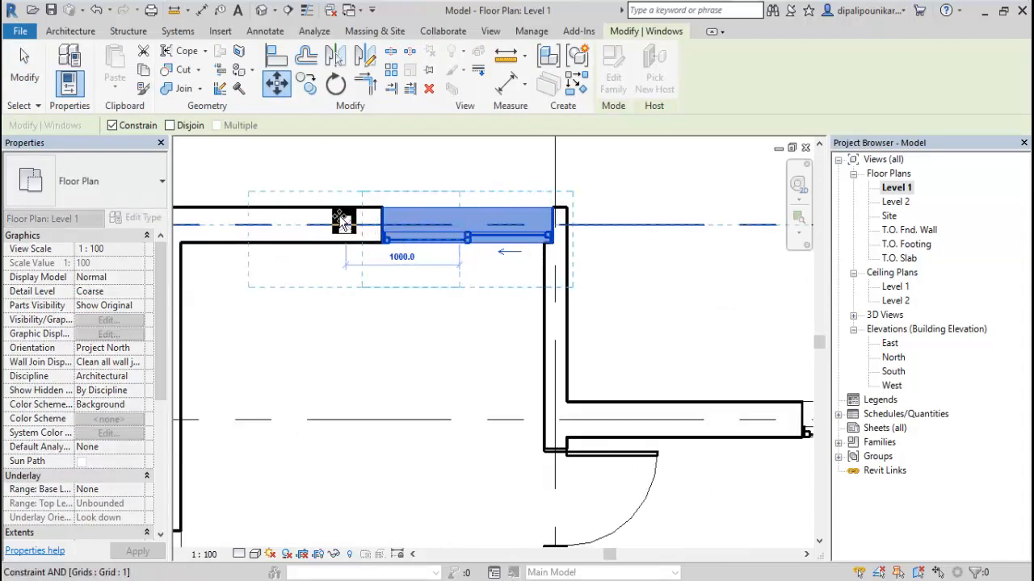
left_click(345, 225)
scroll(355, 277, "down", 2)
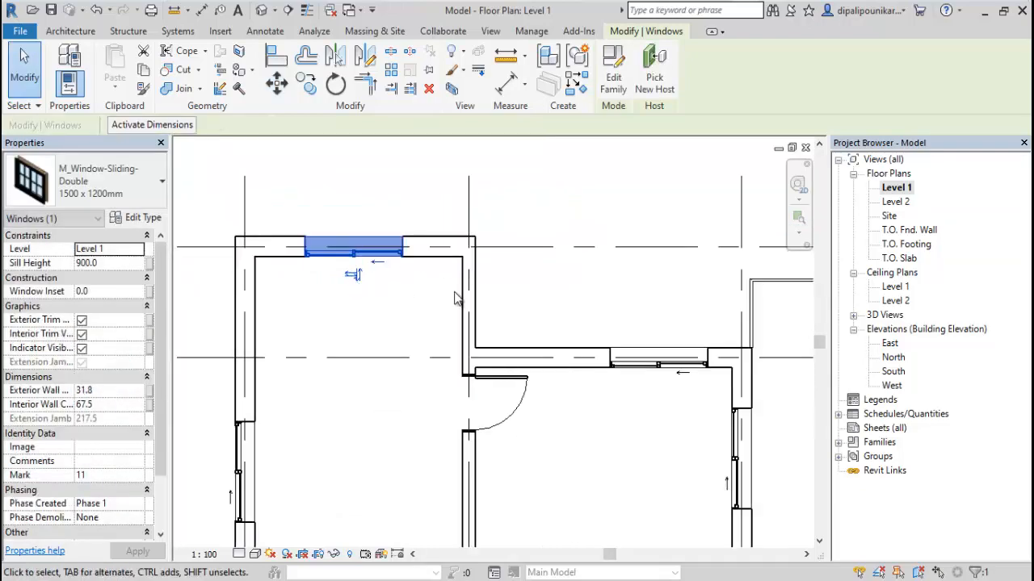
Move the sliding window in the upper-right room's top wall 1000 mm to the right along grid 1.
middle_click_drag(583, 300, 80, 265)
scroll(380, 292, "down", 1)
middle_click_drag(499, 286, 191, 299)
scroll(289, 240, "up", 3)
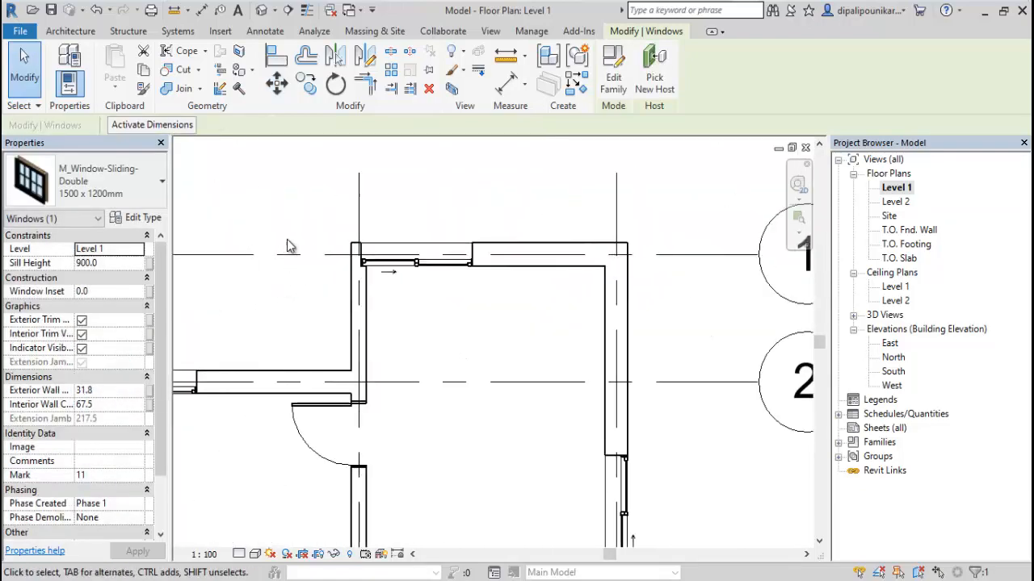
left_click(426, 257)
key("Escape")
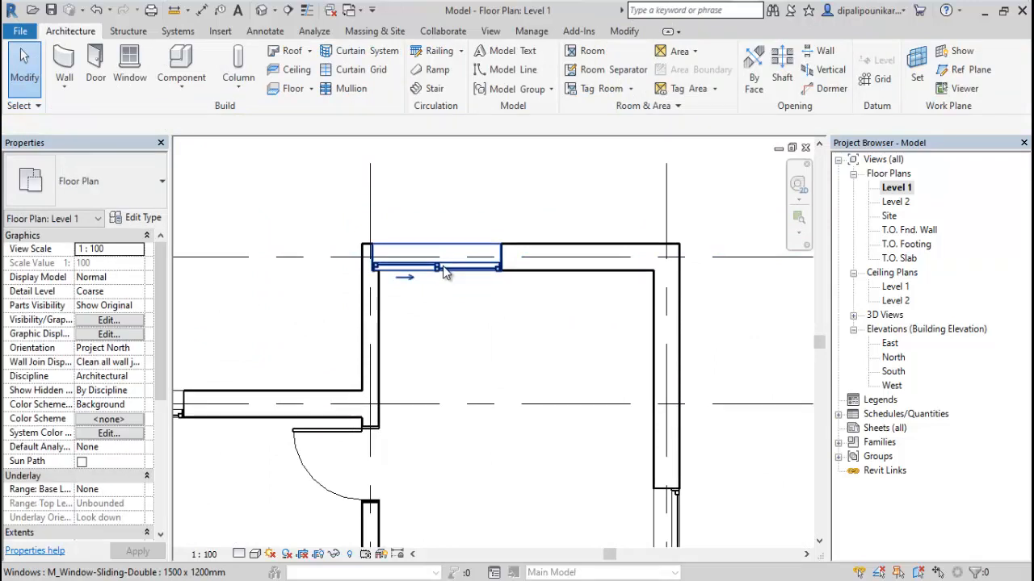
left_click(421, 265)
left_click(277, 84)
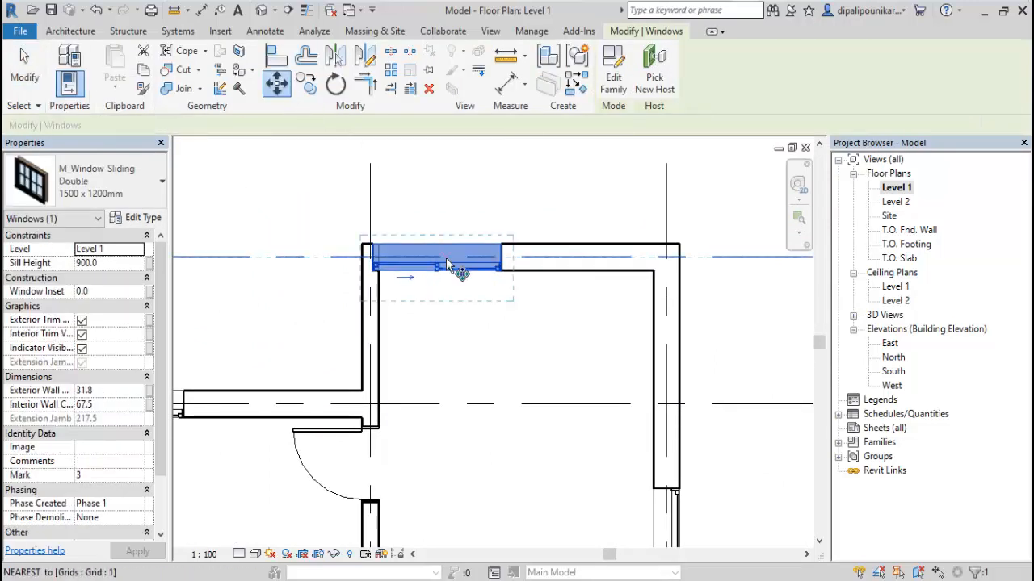
left_click(437, 257)
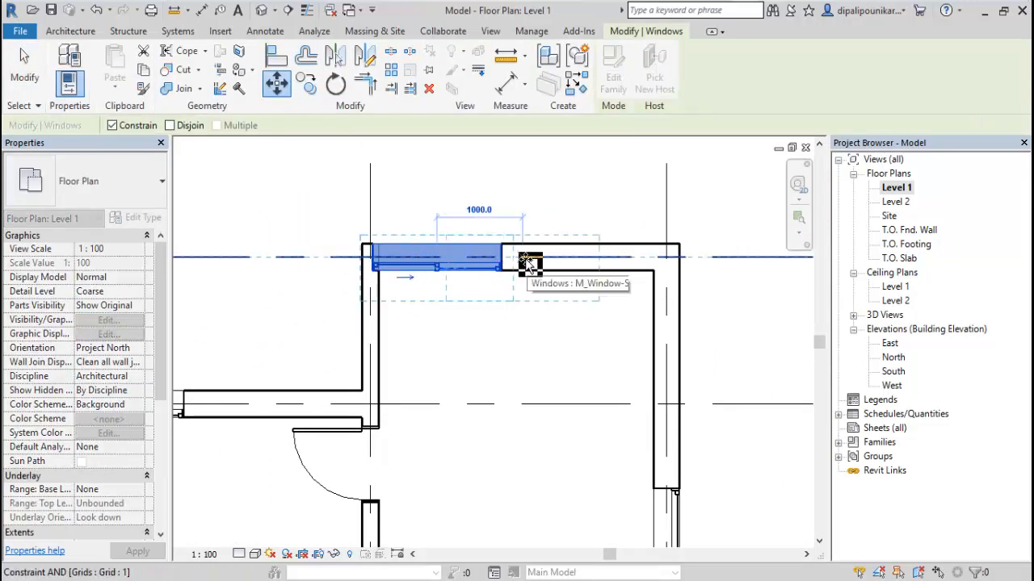
left_click(523, 256)
left_click(497, 319)
Open the South building elevation.
scroll(463, 315, "down", 3)
middle_click_drag(415, 364, 557, 266)
middle_click_drag(470, 297, 504, 267)
scroll(504, 268, "down", 2)
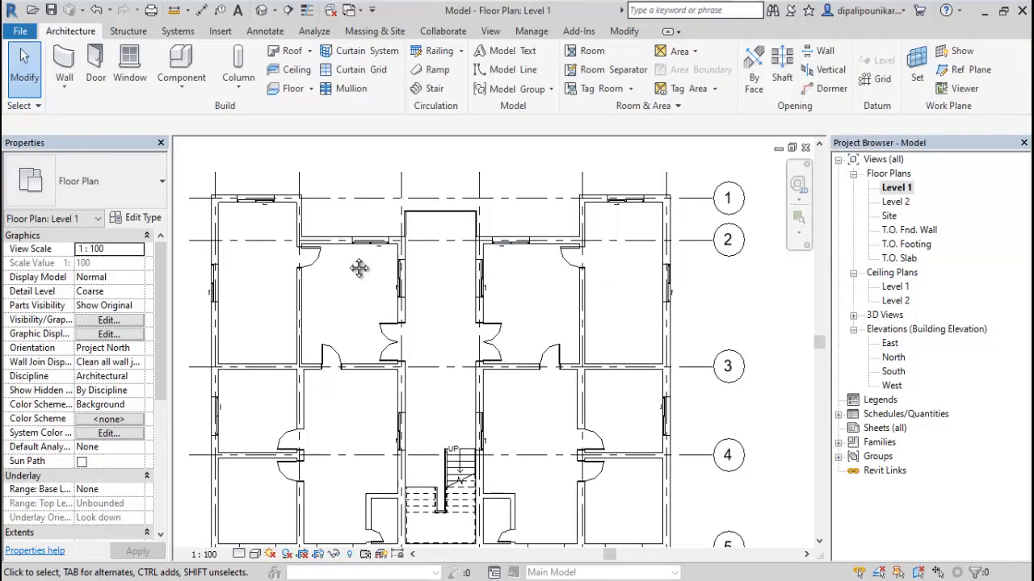
middle_click_drag(359, 269, 371, 232)
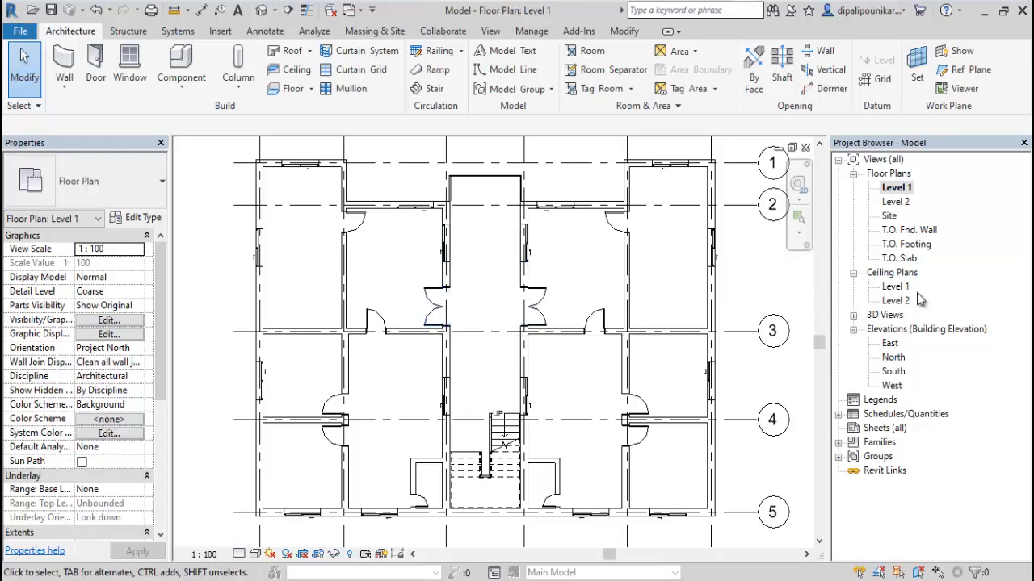
double_click(892, 371)
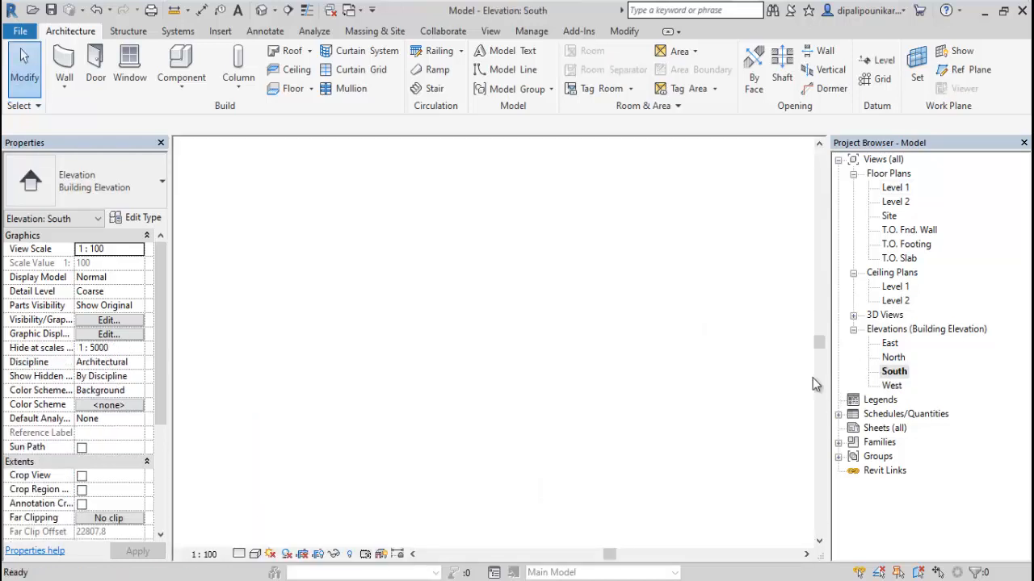
Delete the T.O. Fnd. Wall level together with its associated plan view.
scroll(670, 416, "down", 5)
middle_click_drag(685, 426, 435, 392)
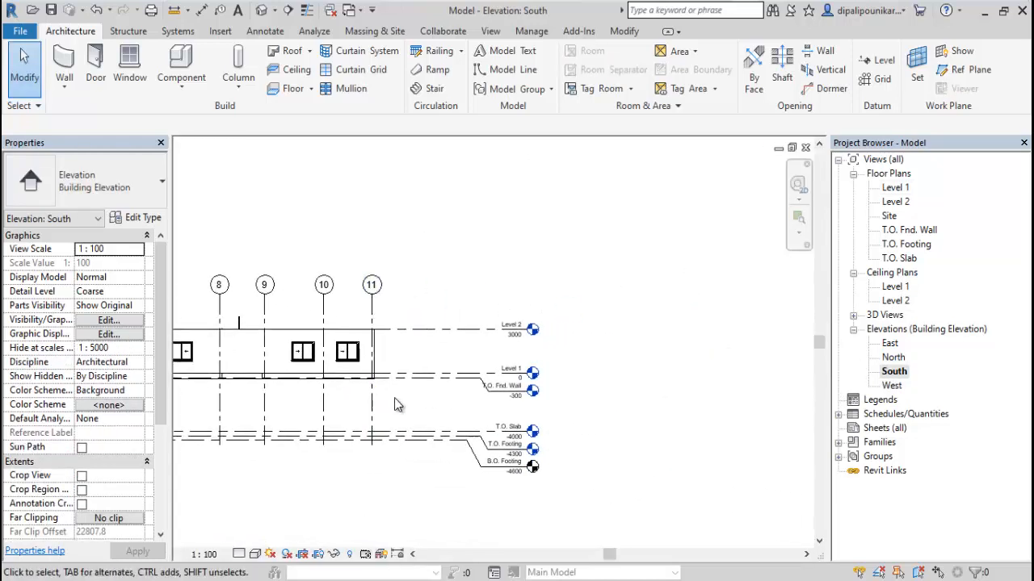
middle_click_drag(583, 391, 559, 366)
scroll(559, 365, "up", 2)
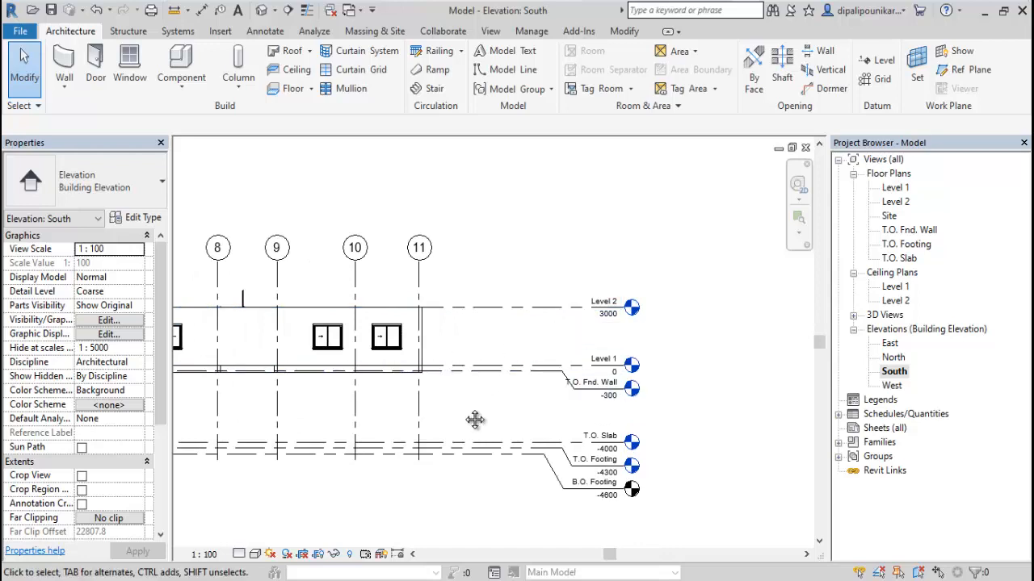
middle_click_drag(475, 419, 542, 420)
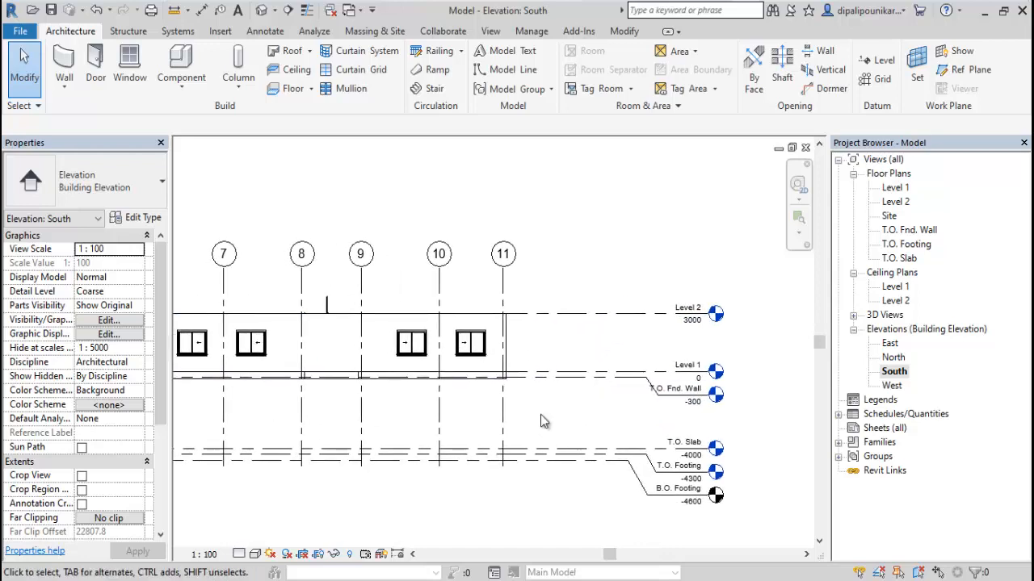
left_click(660, 396)
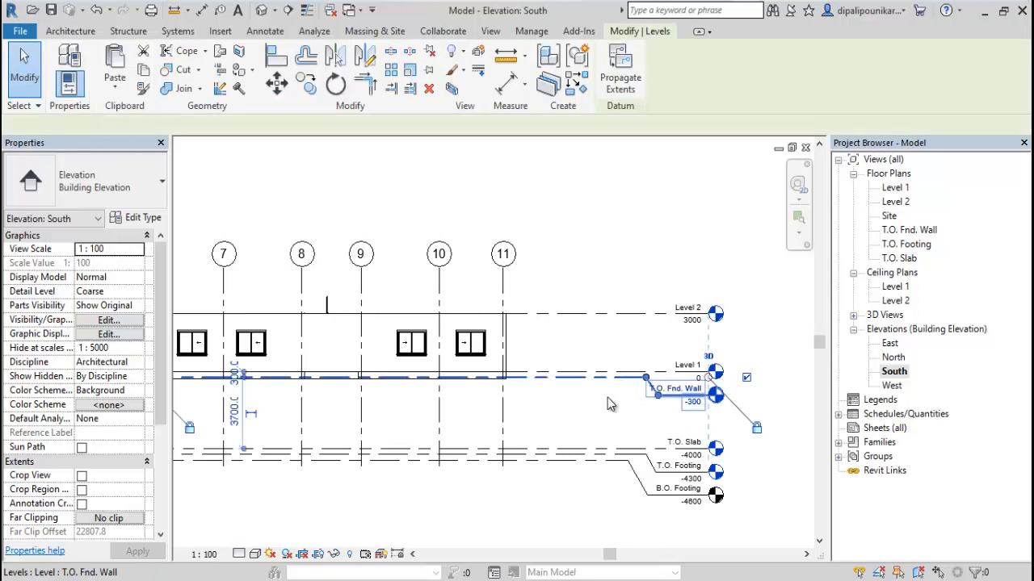
key("Delete")
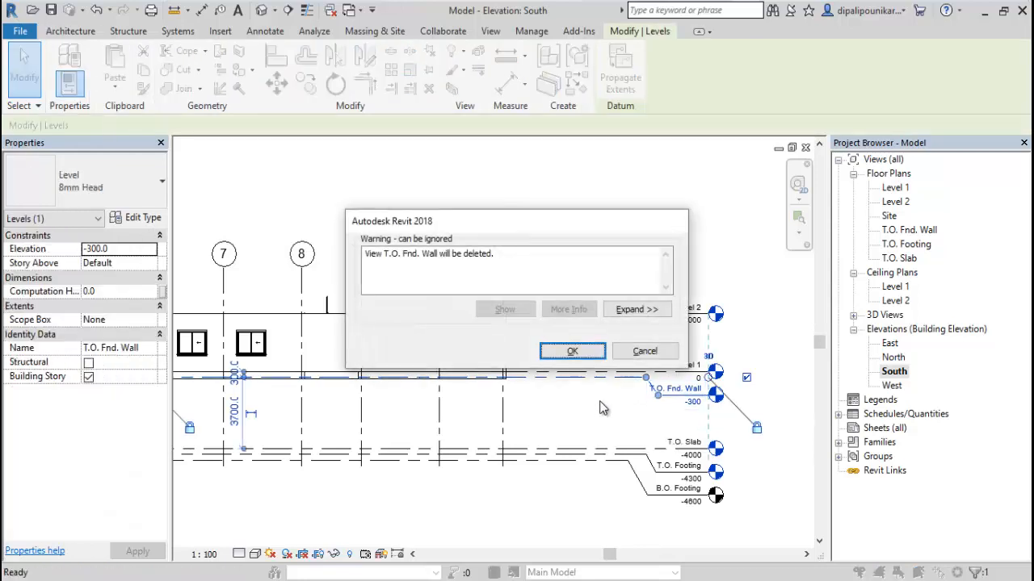
left_click(597, 352)
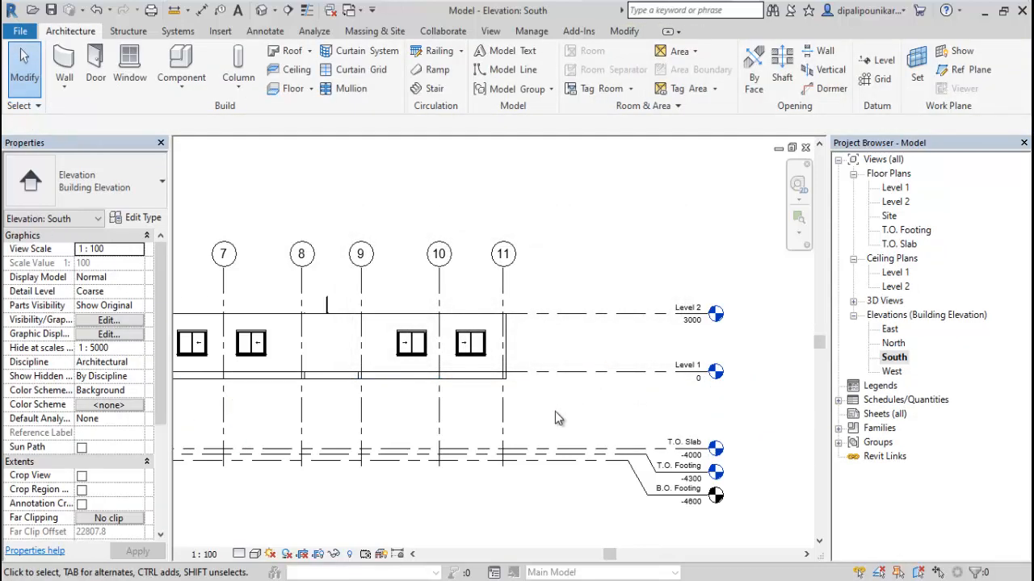
Delete the T.O. Slab level together with its associated plan view.
middle_click_drag(555, 414, 583, 363)
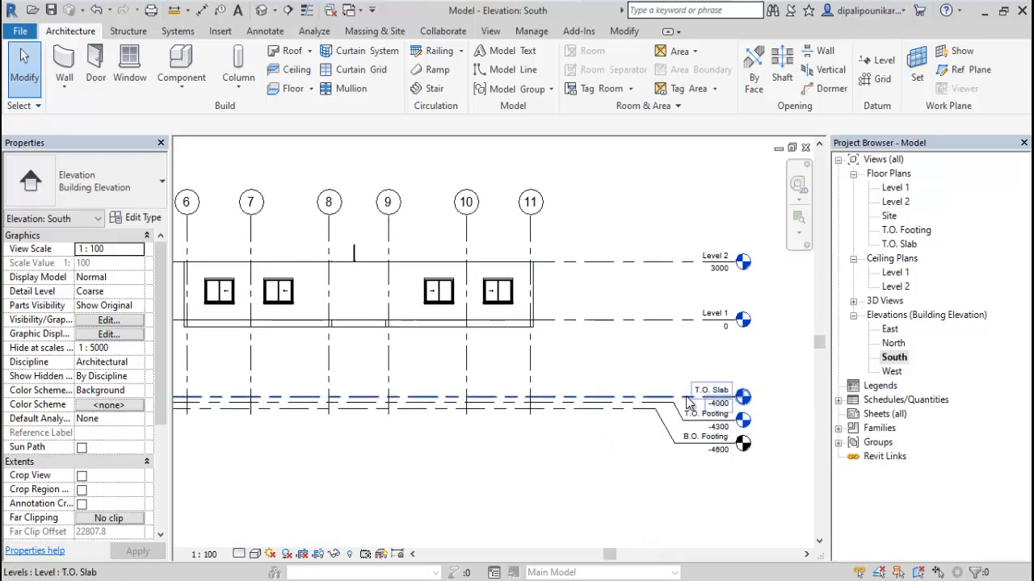
left_click(626, 415)
key("Delete")
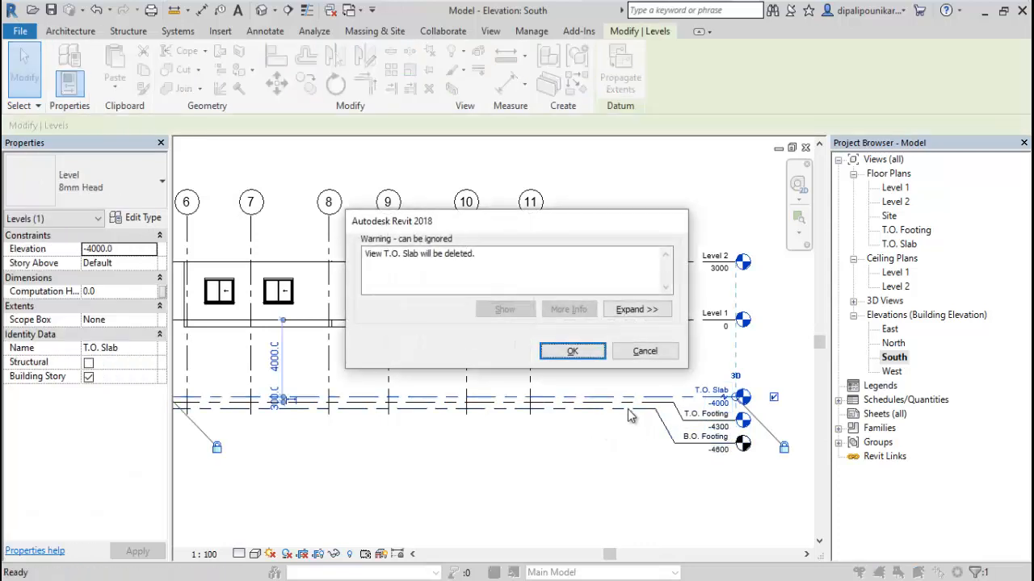
left_click(575, 349)
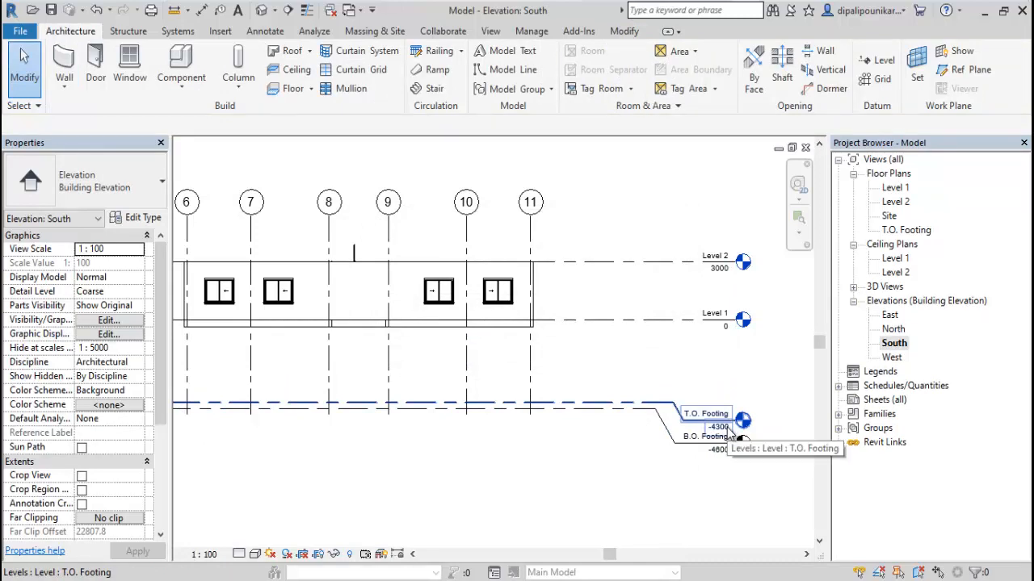
double_click(726, 427)
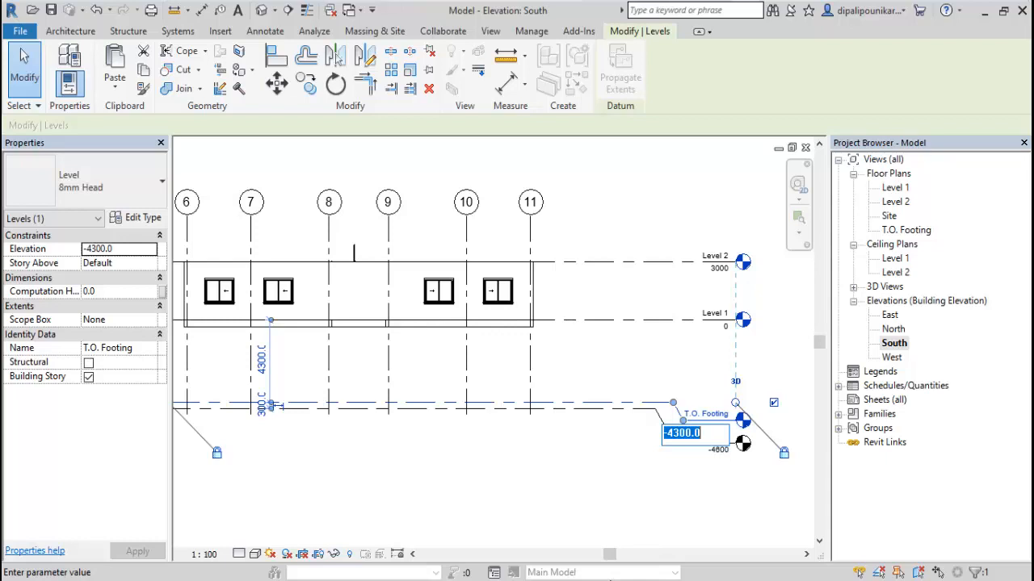
type("2500")
key("Return")
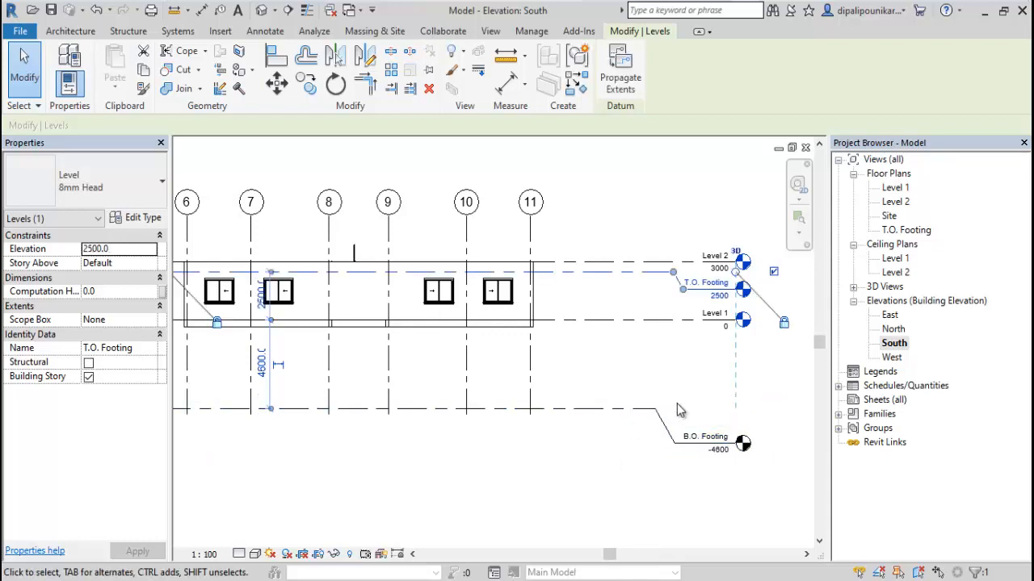
key("ctrl+z")
Set the T.O. Footing level's elevation to -2500.
double_click(705, 426)
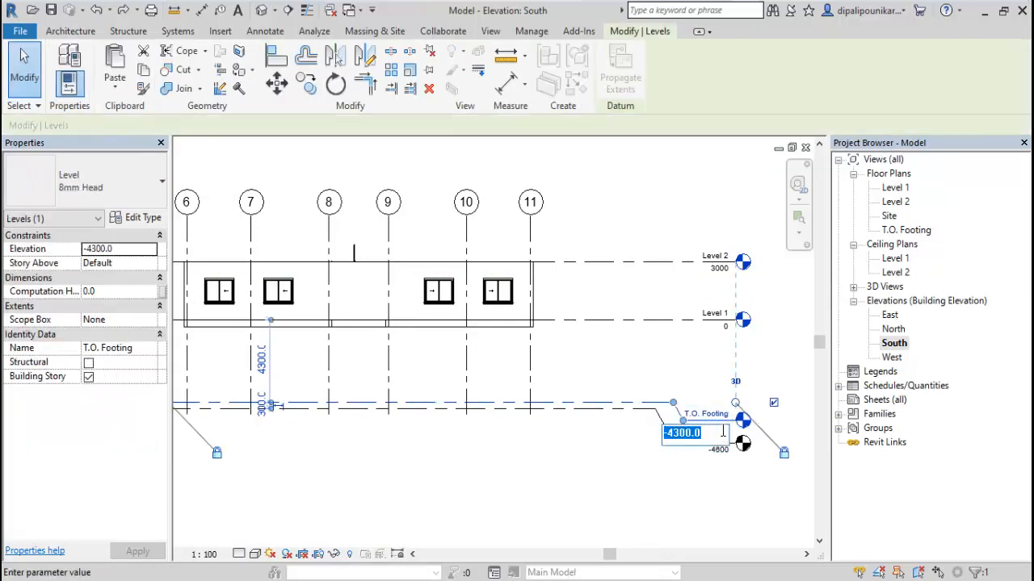
type("-2")
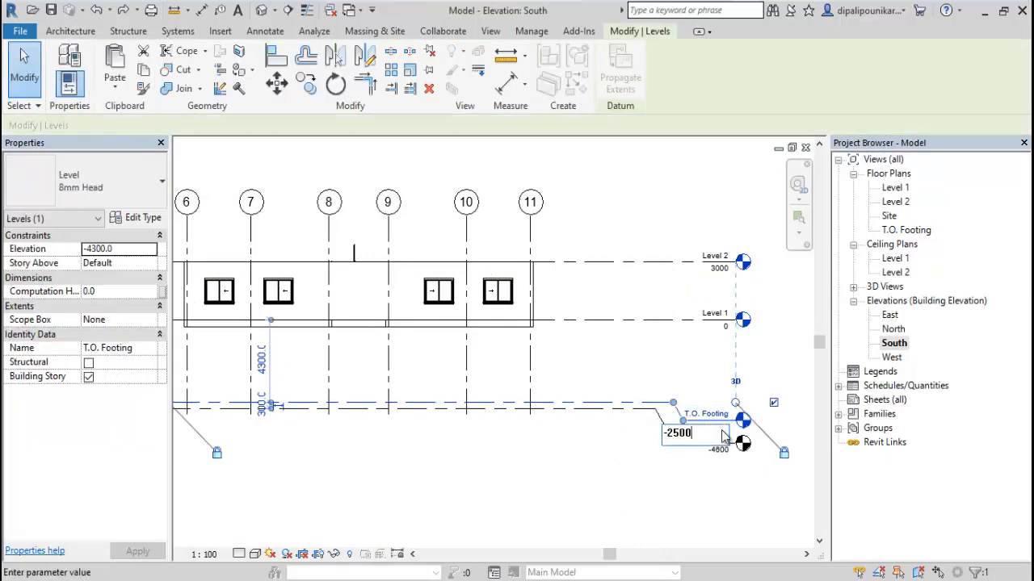
type("500")
key("Return")
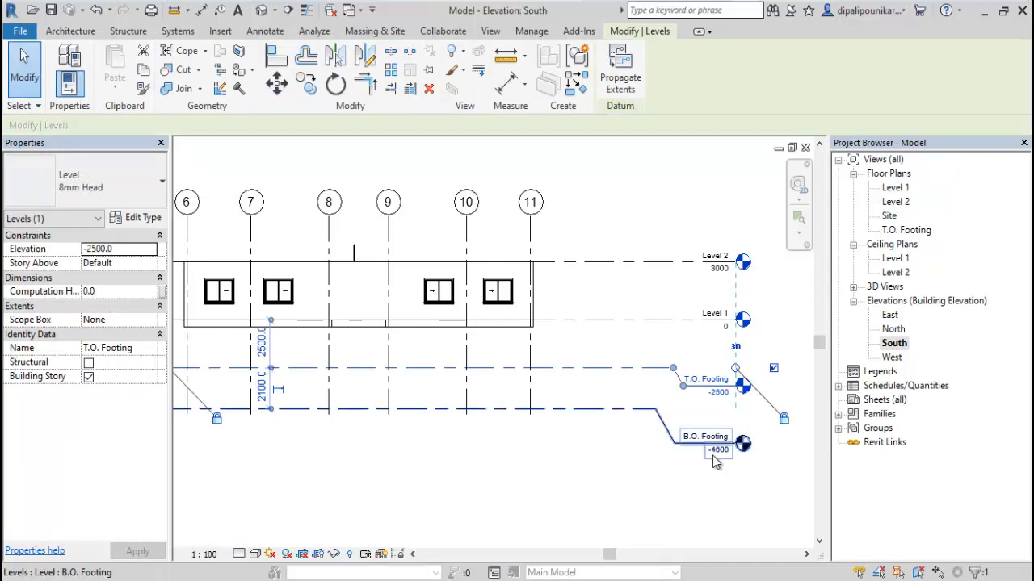
Set the B.O. Footing level's elevation to -2800.
double_click(721, 454)
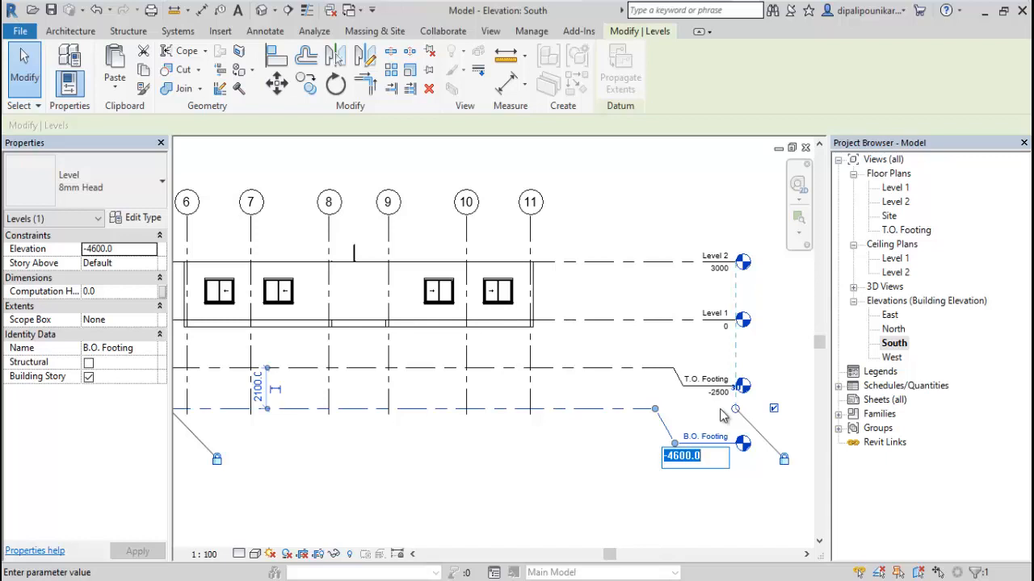
type("-2800")
key("Return")
key("Escape")
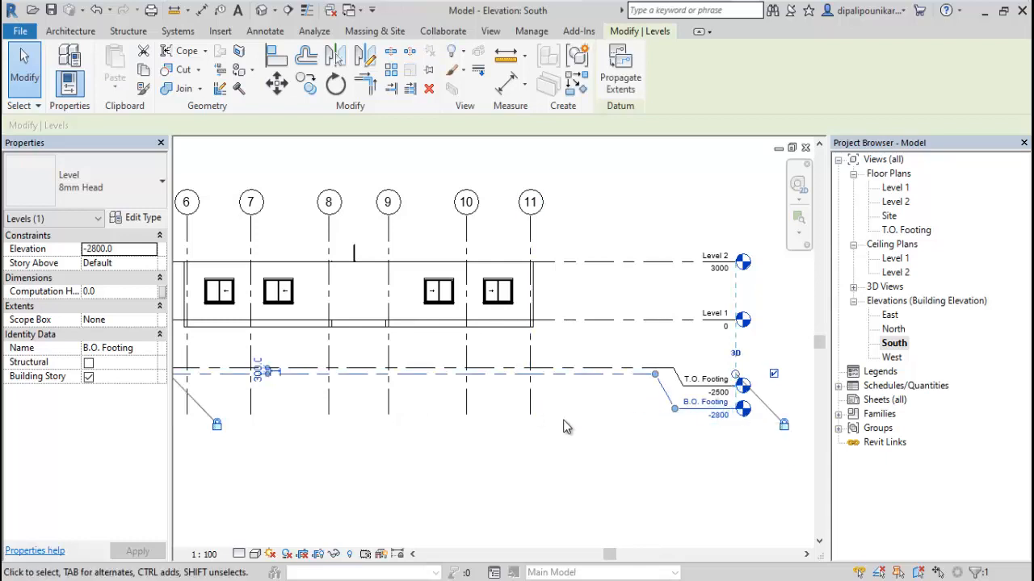
Set the B.O. Footing level's elevation to -2900.
double_click(723, 415)
left_click(710, 458)
left_click(728, 418)
left_click(731, 427)
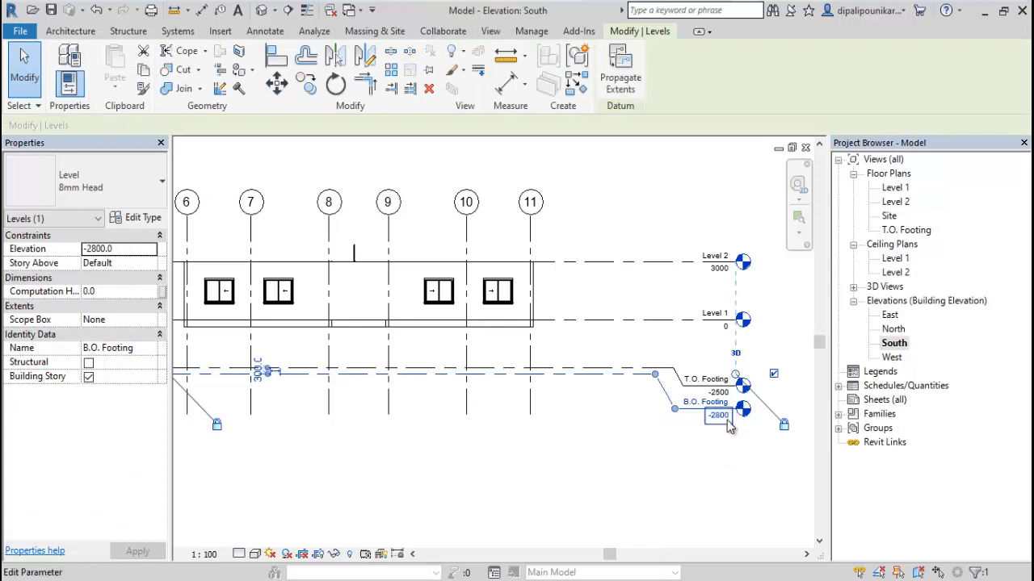
left_click(727, 418)
double_click(726, 420)
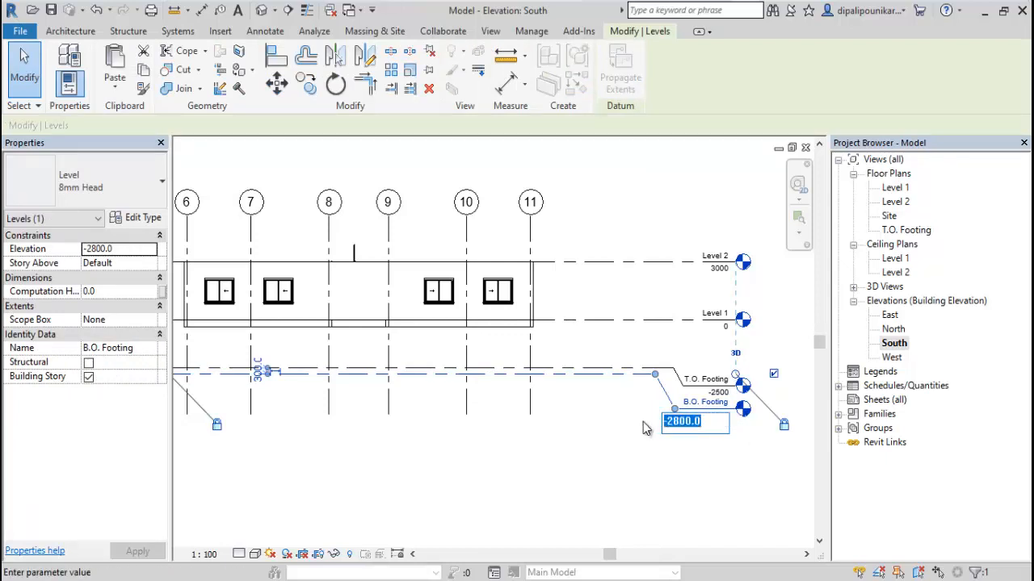
type("-2900")
key("Return")
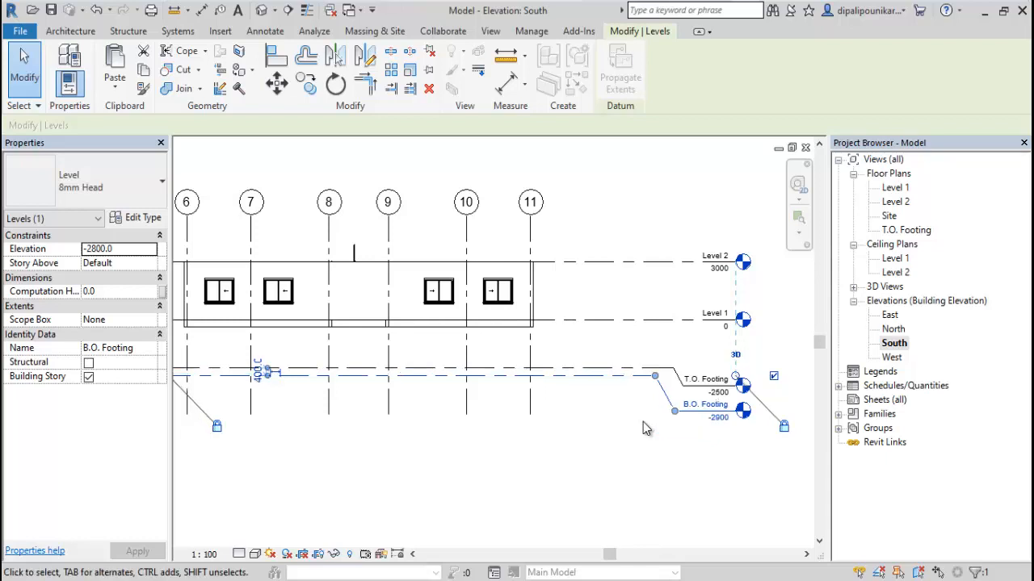
left_click(660, 457)
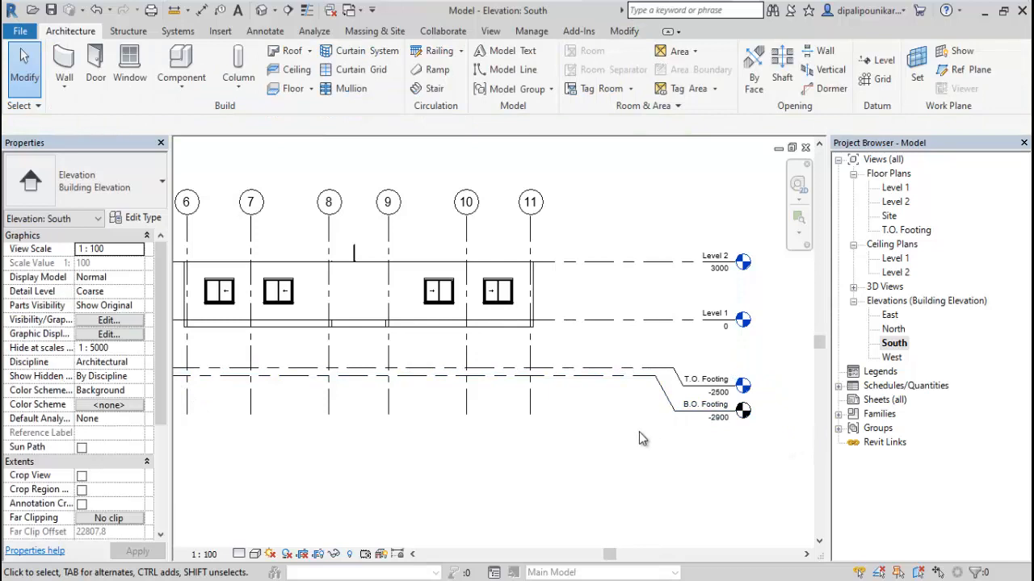
Create a new level of the same type as Level 2 by picking that level's line with a 3000 mm upward offset.
middle_click_drag(617, 433, 729, 448)
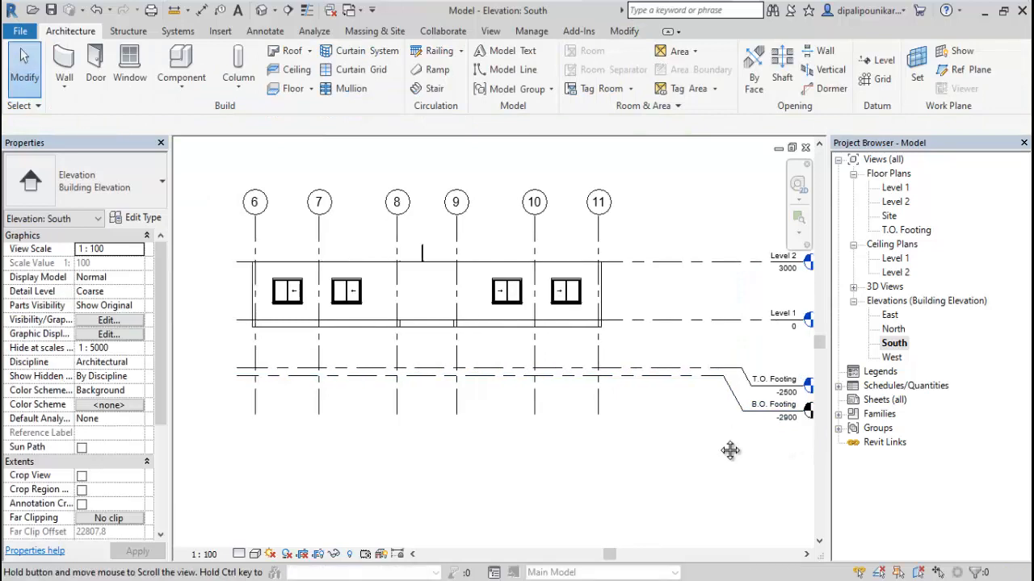
scroll(666, 464, "down", 1)
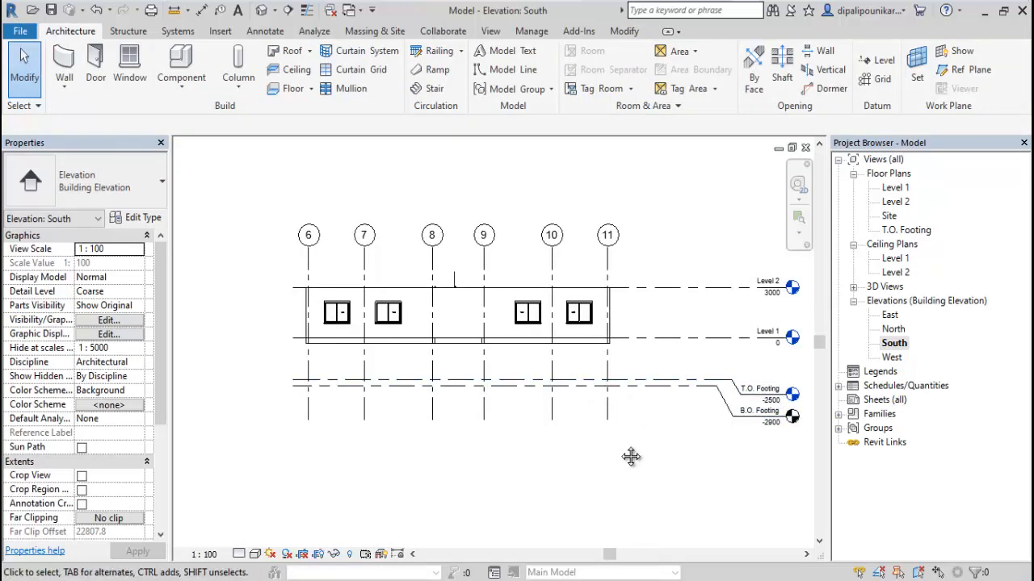
middle_click_drag(630, 455, 573, 487)
middle_click_drag(540, 283, 539, 310)
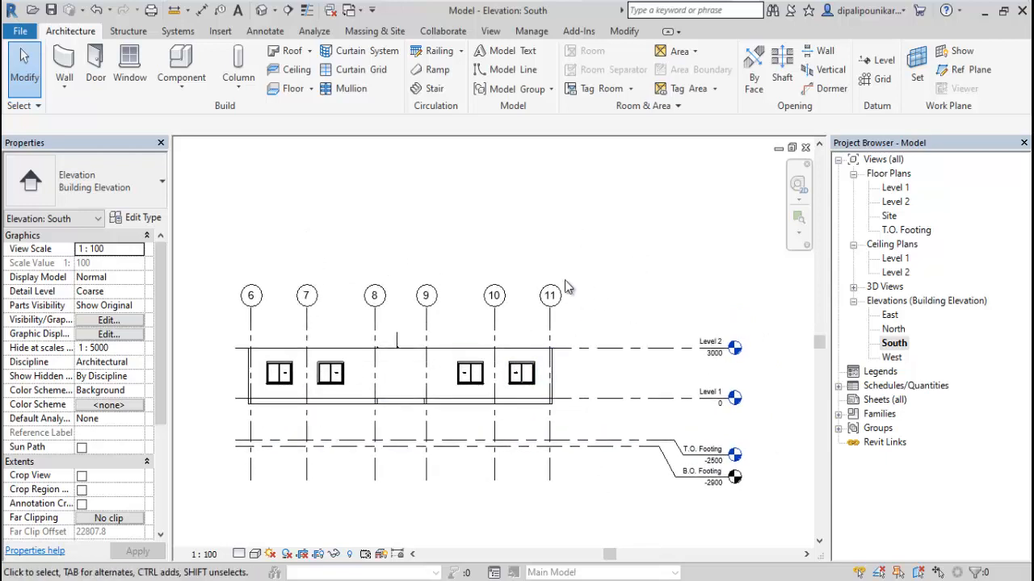
scroll(578, 242, "down", 1)
middle_click_drag(594, 292, 598, 369)
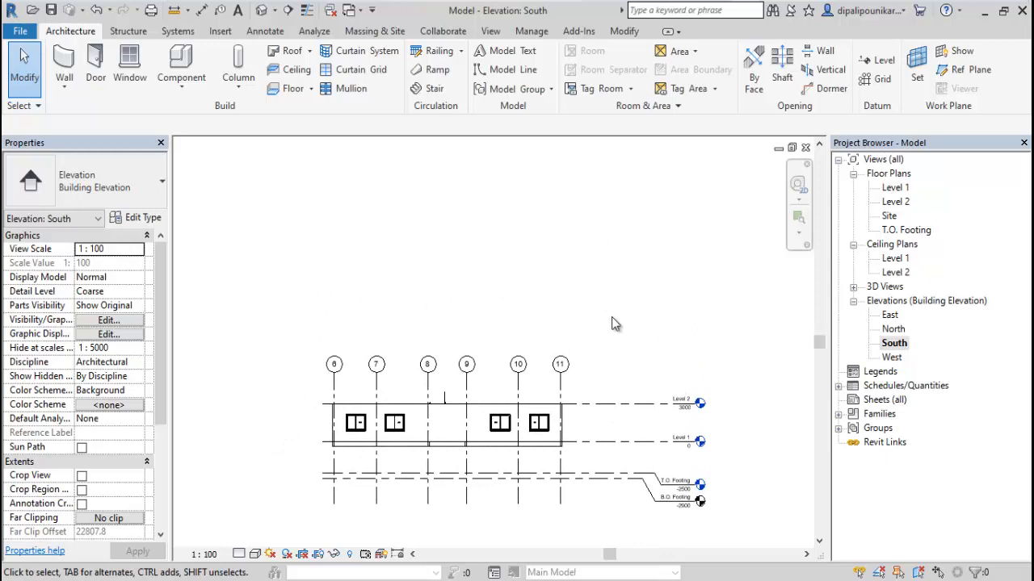
left_click(652, 403)
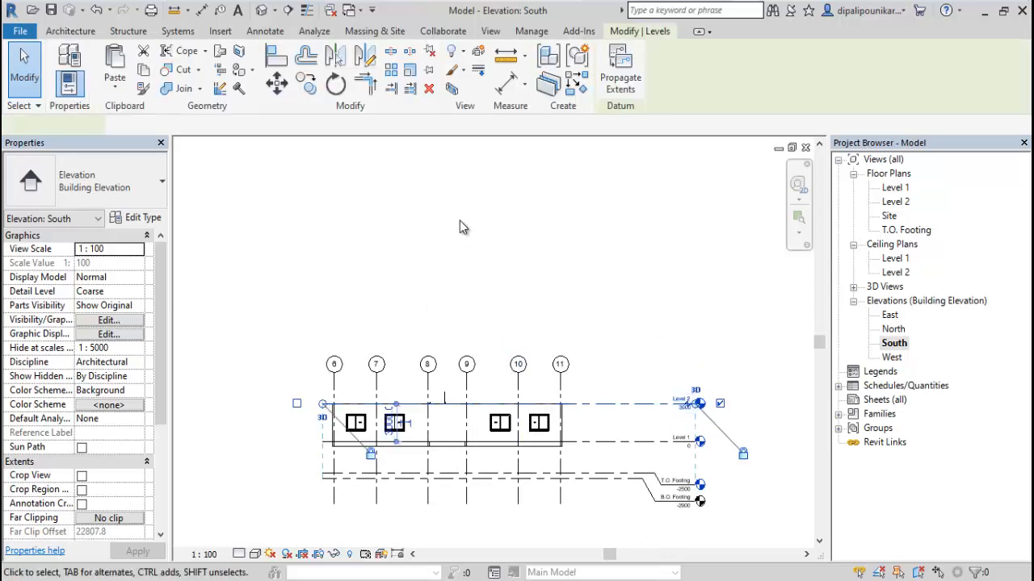
left_click(547, 83)
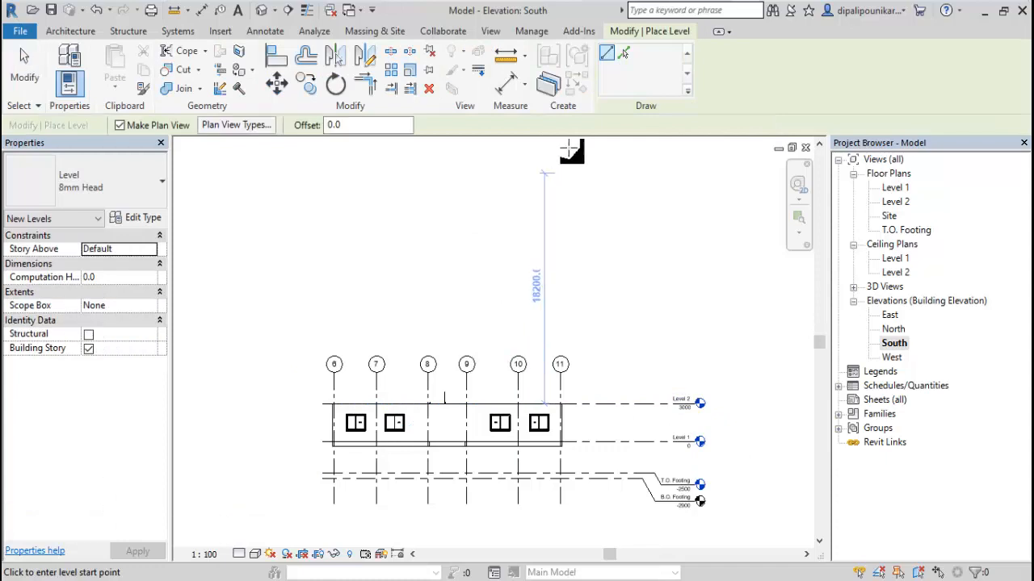
left_click(365, 129)
type("3")
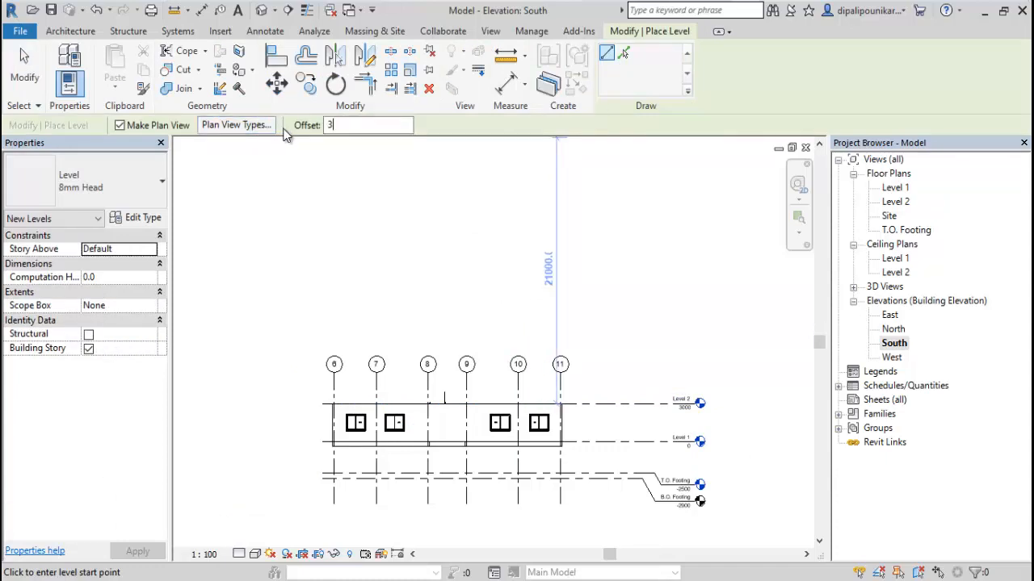
type("000")
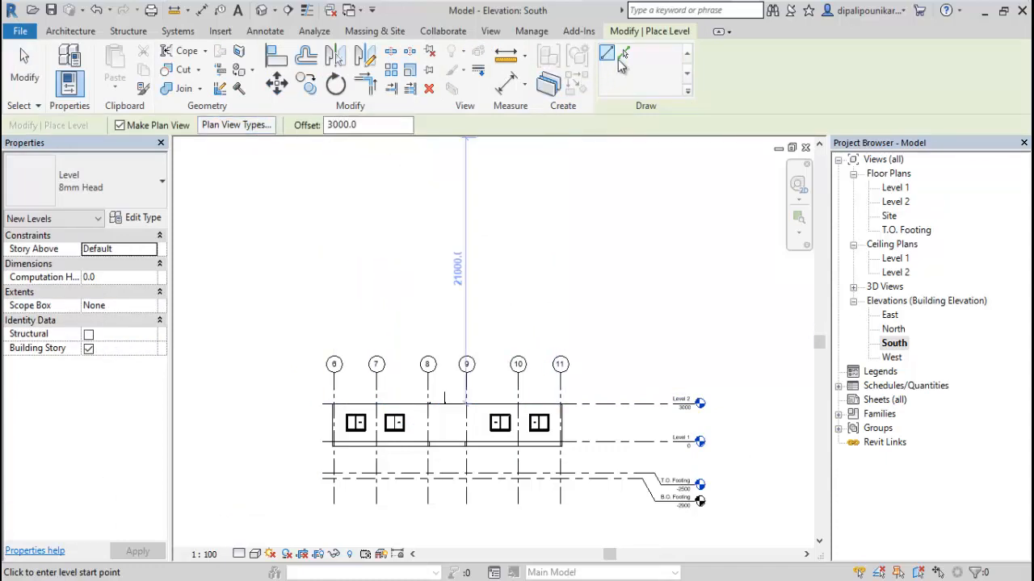
left_click(622, 53)
scroll(646, 423, "up", 2)
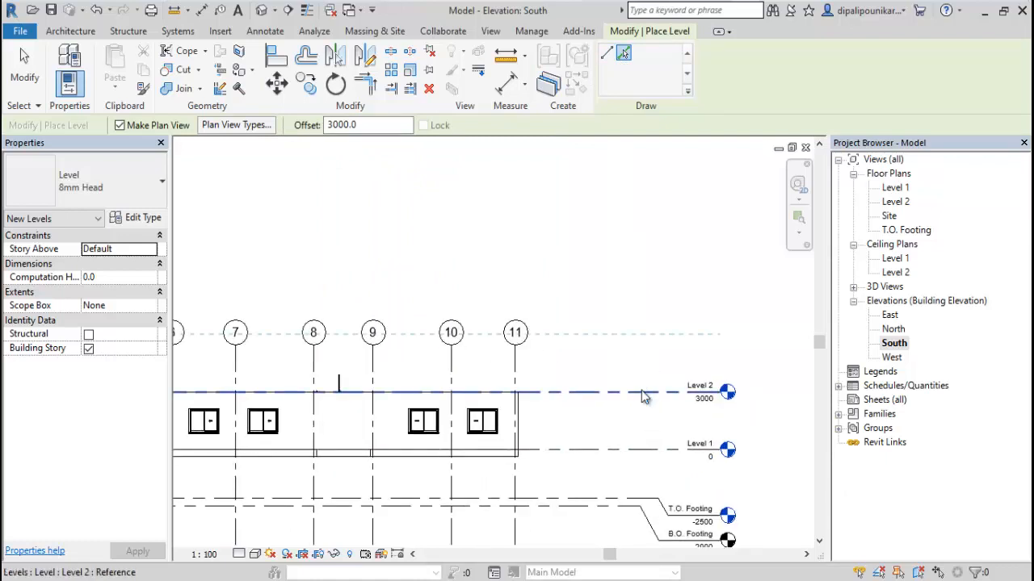
left_click(643, 390)
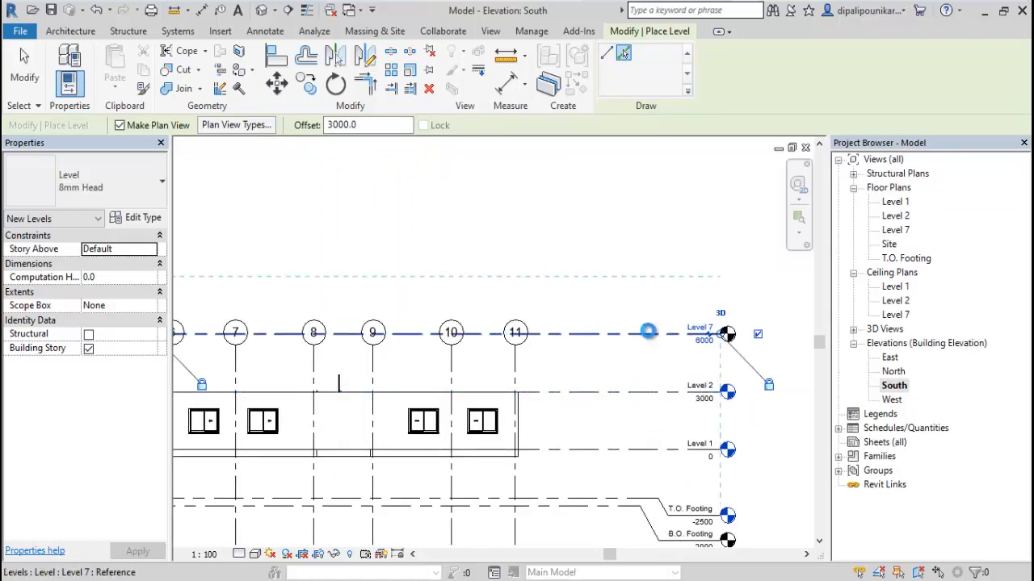
Add four more levels upward at the same 3000 mm offset, reaching elevation 18000, and save the model.
left_click(649, 334)
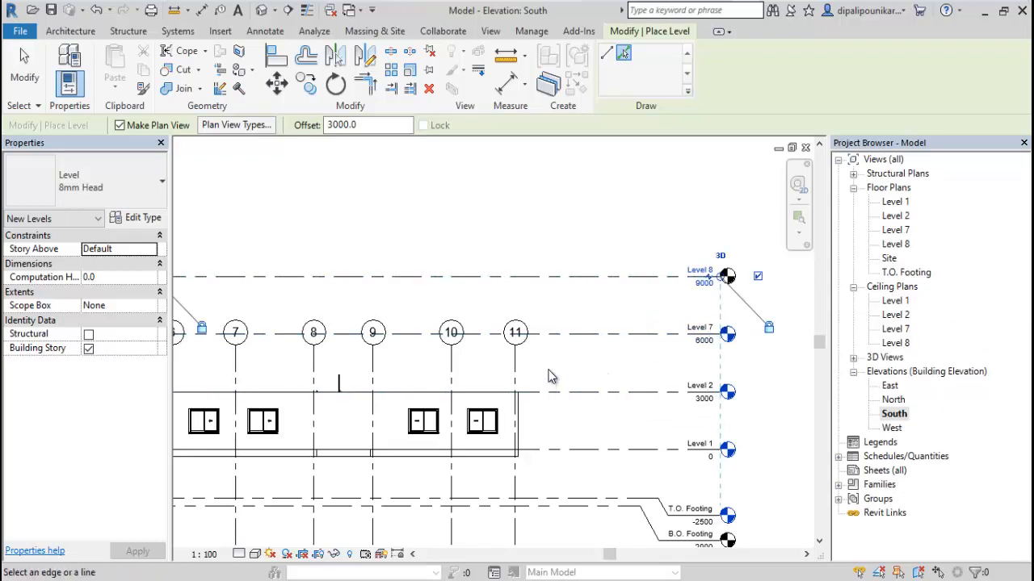
left_click(594, 277)
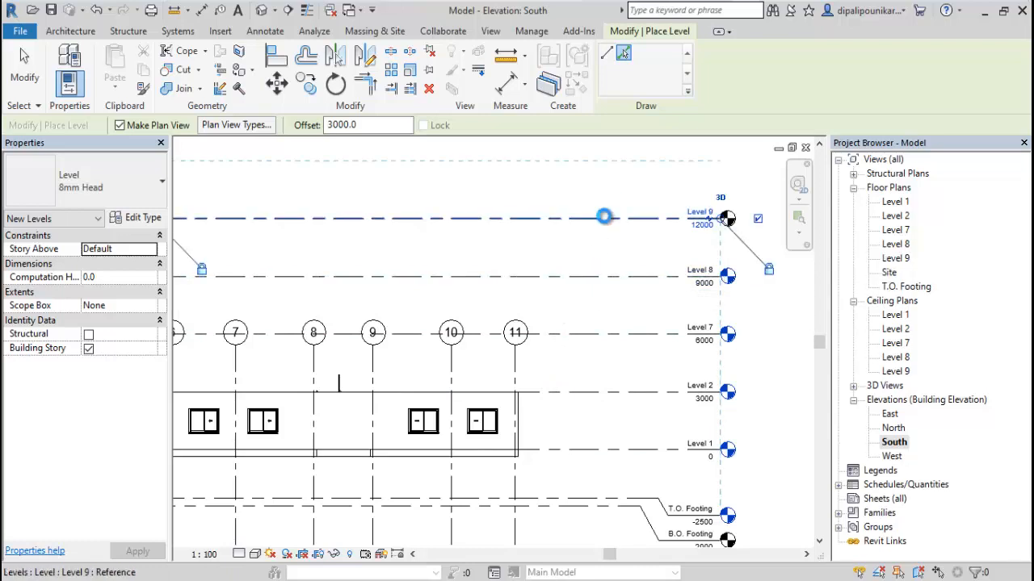
left_click(602, 218)
middle_click_drag(586, 265, 559, 433)
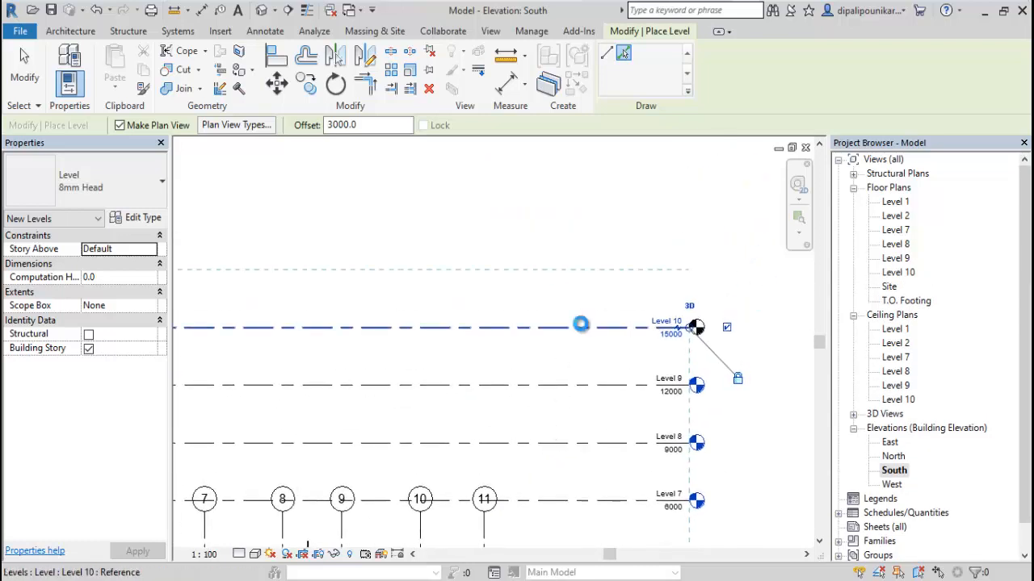
left_click(583, 328)
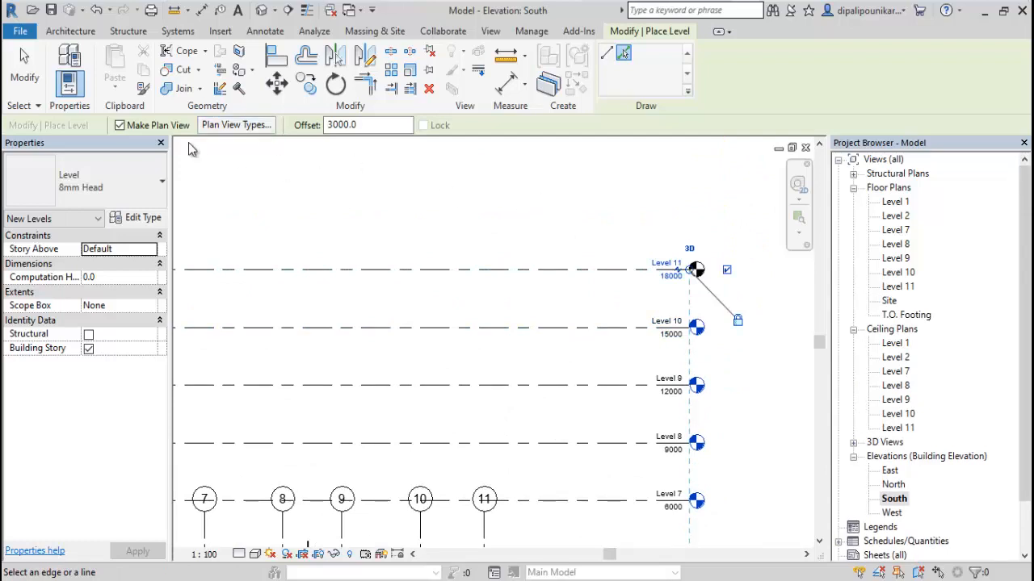
left_click(24, 69)
left_click(50, 9)
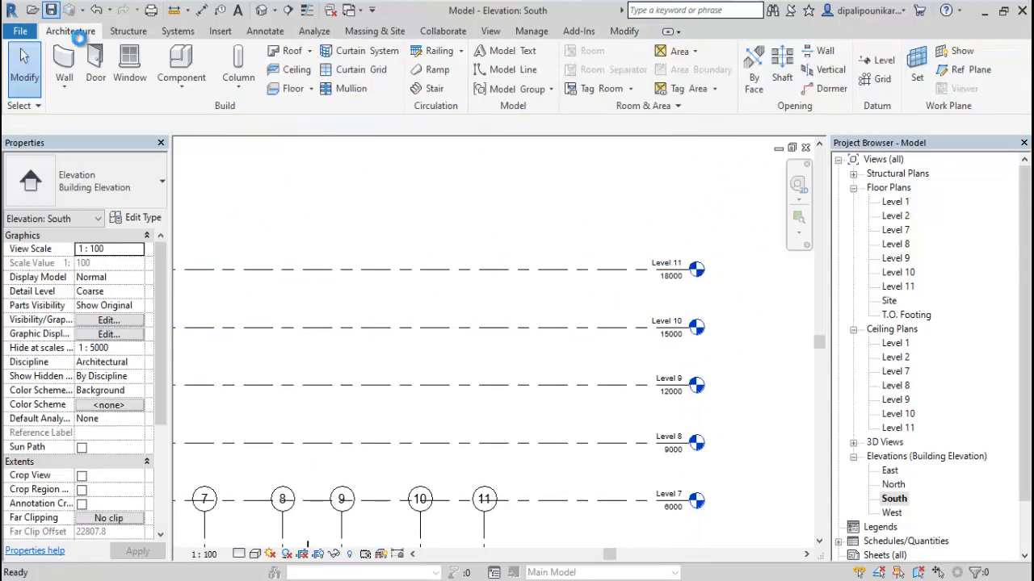
Extend the left ends of all the aligned level lines together well beyond grid 6, using the B.O. Footing level's end.
scroll(275, 222, "down", 2)
middle_click_drag(277, 224, 613, 235)
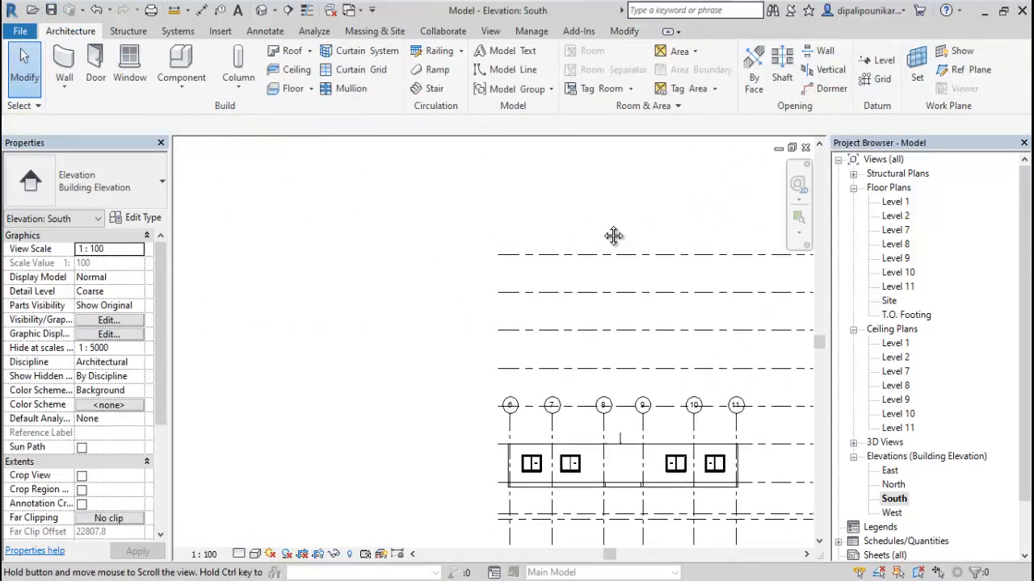
middle_click_drag(460, 223, 330, 202)
scroll(333, 449, "up", 2)
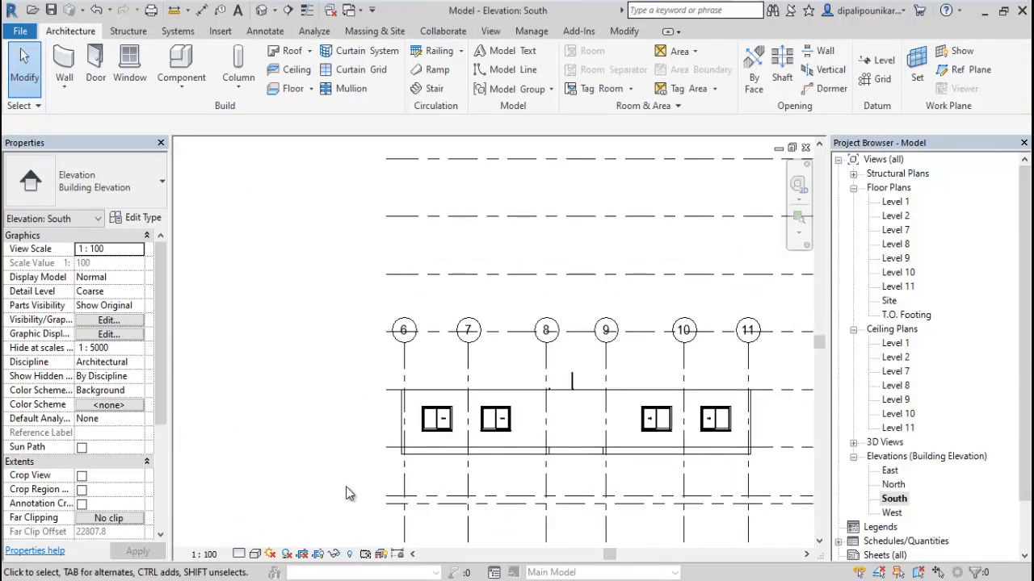
scroll(347, 494, "down", 1)
middle_click_drag(353, 345, 345, 282)
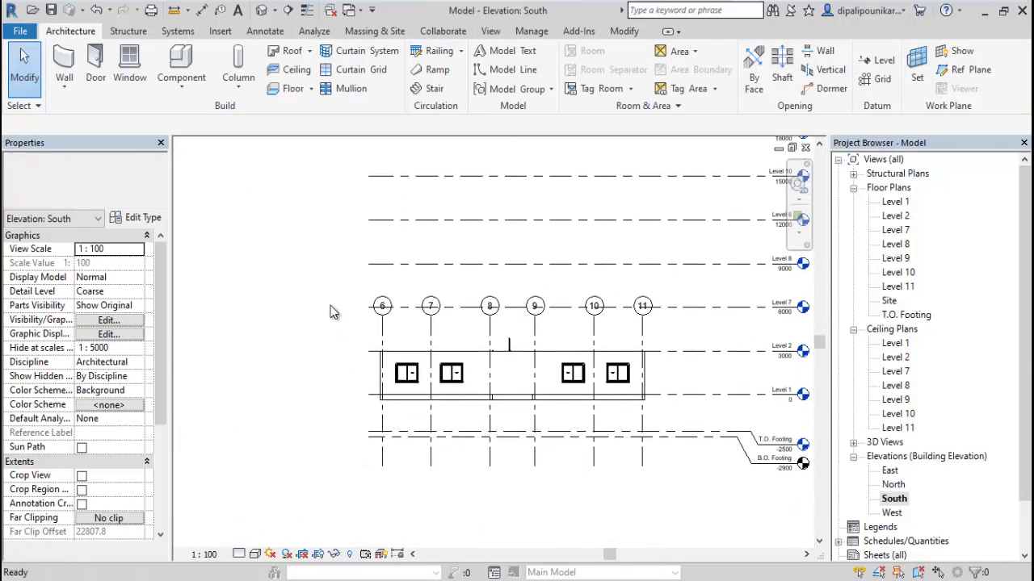
left_click(360, 451)
left_click_drag(369, 437, 229, 437)
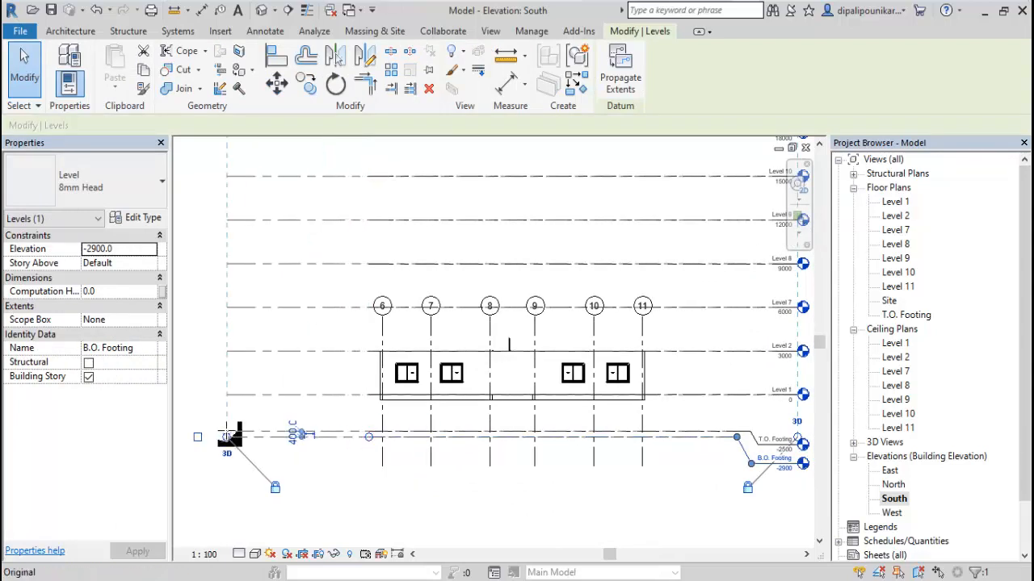
left_click(352, 490)
Open the East building elevation.
scroll(354, 491, "down", 2)
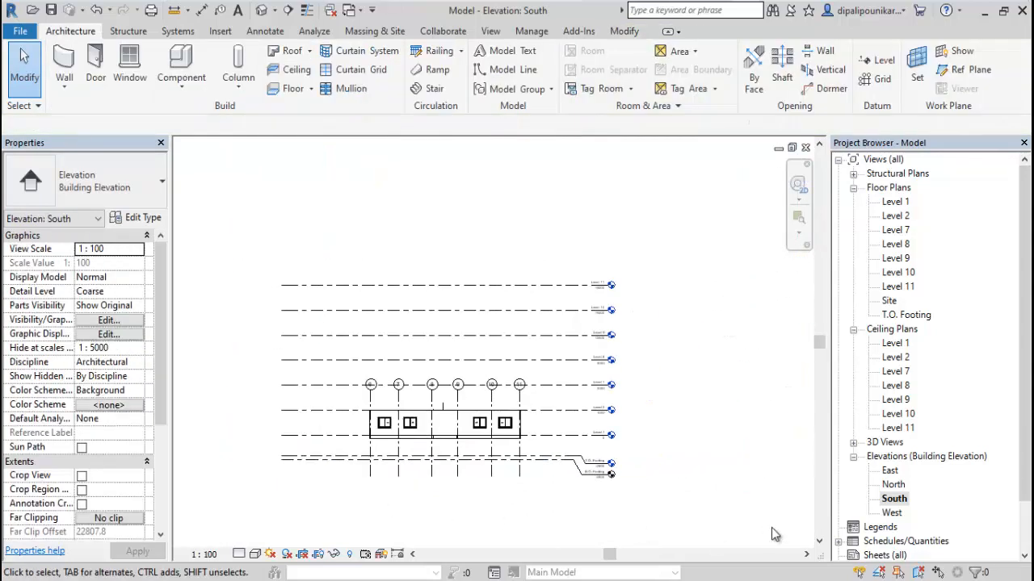
double_click(889, 470)
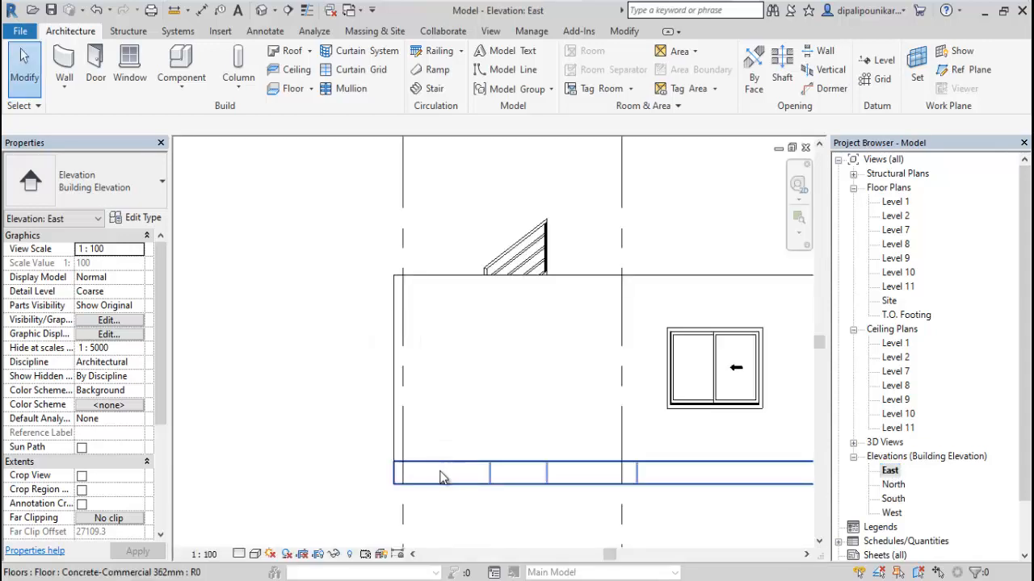
Extend the left ends of the aligned B.O. Footing, T.O. Footing, Level 1 and Level 2 lines well beyond grid 5.
scroll(451, 478, "down", 3)
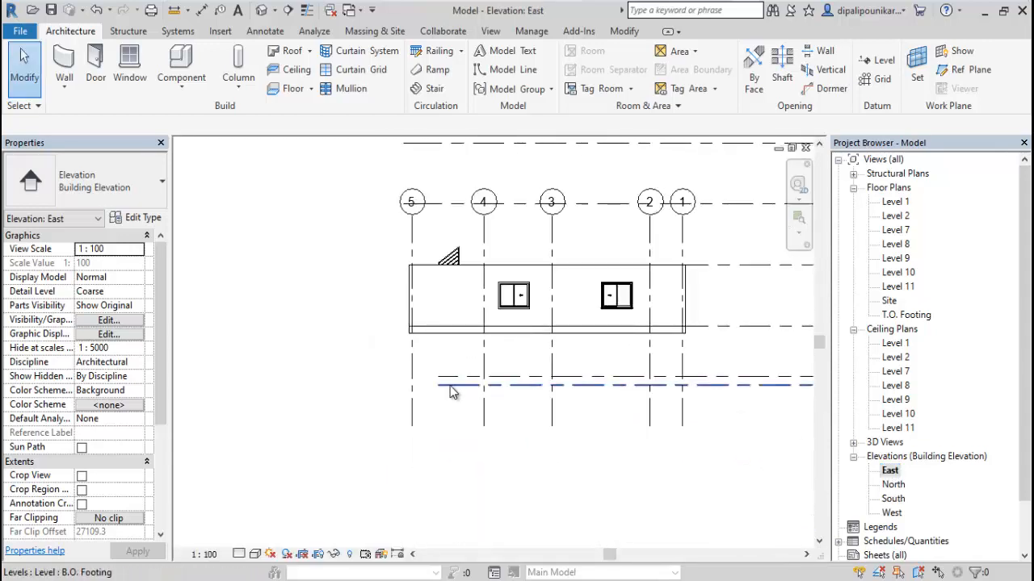
left_click(449, 390)
scroll(417, 426, "down", 1)
left_click_drag(433, 396, 242, 396)
key("Escape")
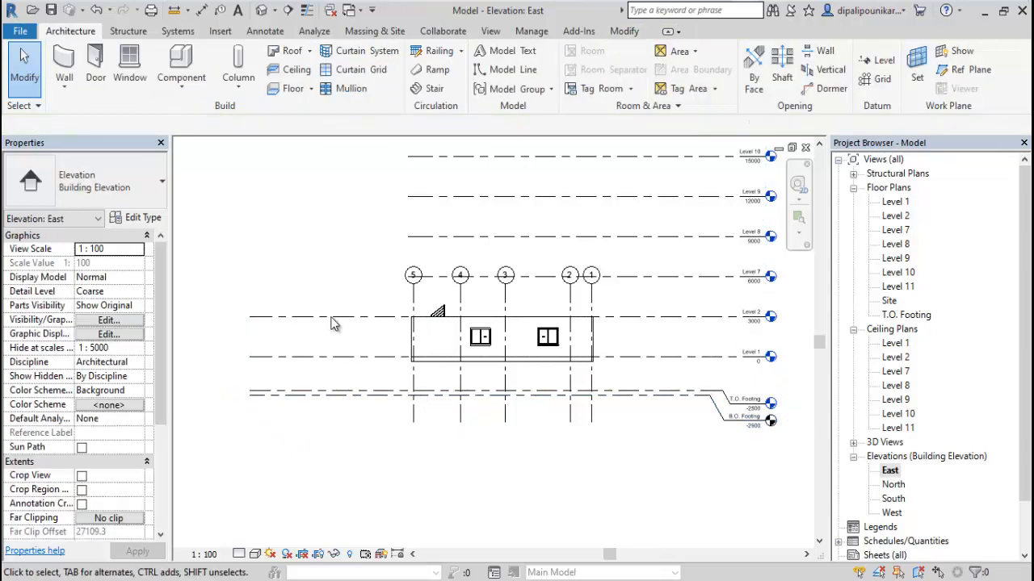
Extend the left ends of the aligned Level 7 to Level 11 lines to match the lower level lines.
middle_click_drag(347, 330, 420, 491)
left_click(487, 285)
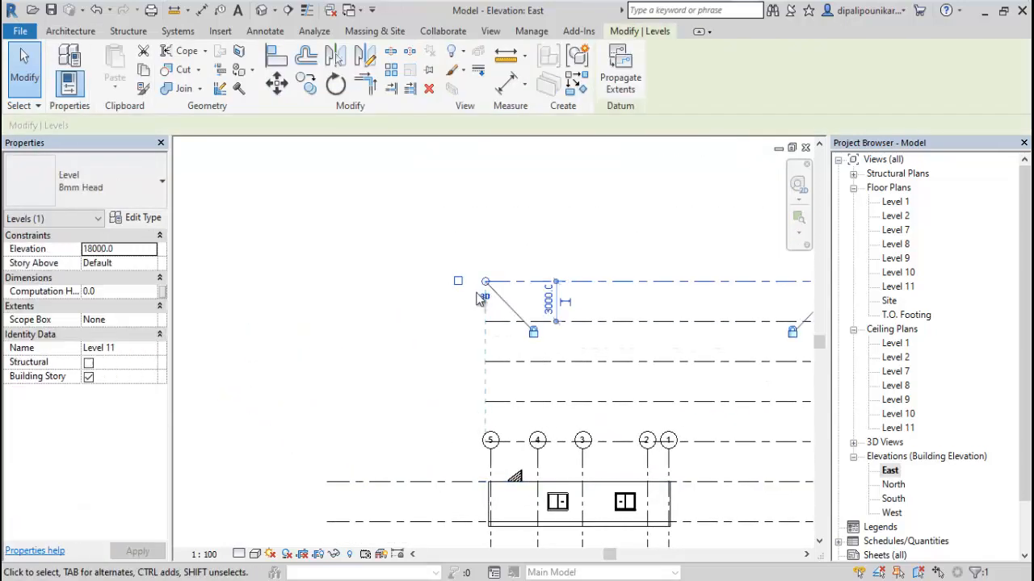
left_click_drag(486, 284, 324, 279)
left_click(266, 328)
scroll(270, 360, "down", 3)
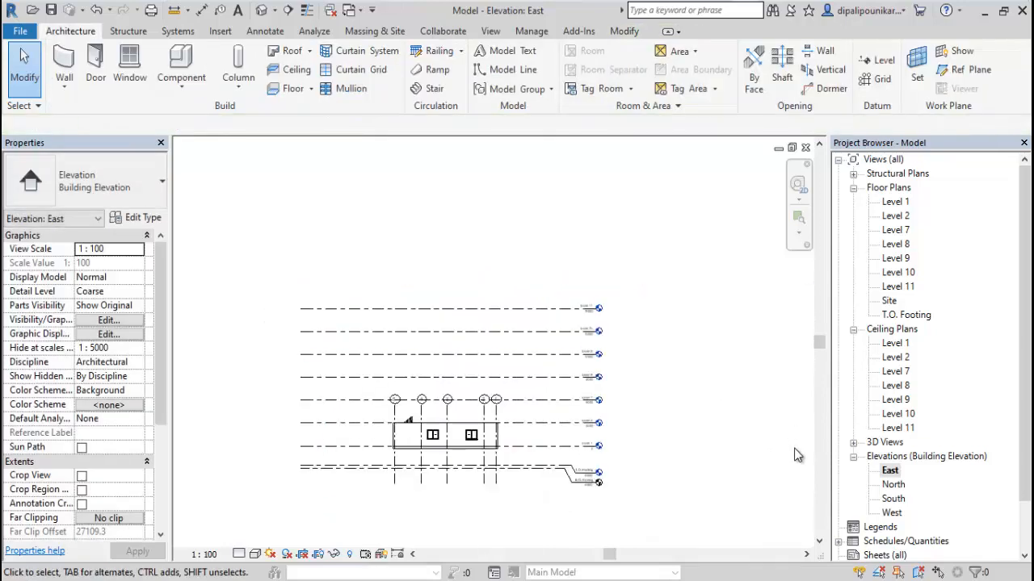
Check the extents of the level lines in the South, North and West elevations.
double_click(894, 498)
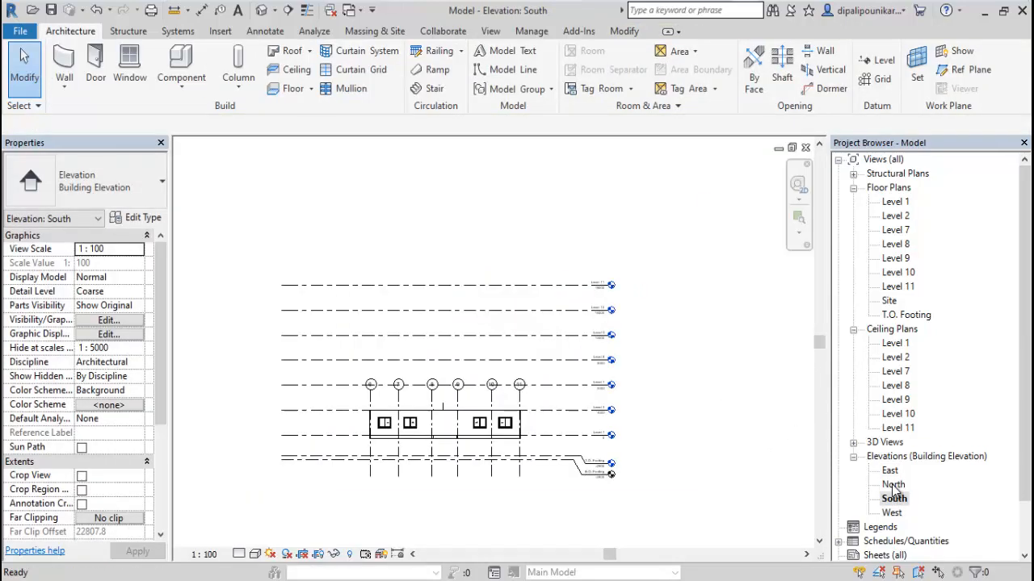
double_click(893, 485)
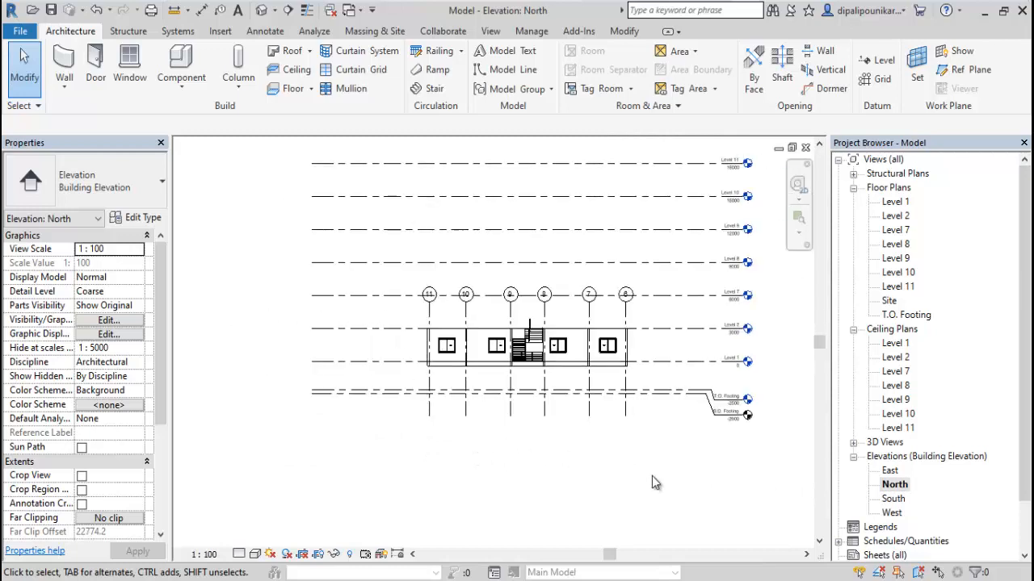
left_click(893, 484)
double_click(889, 470)
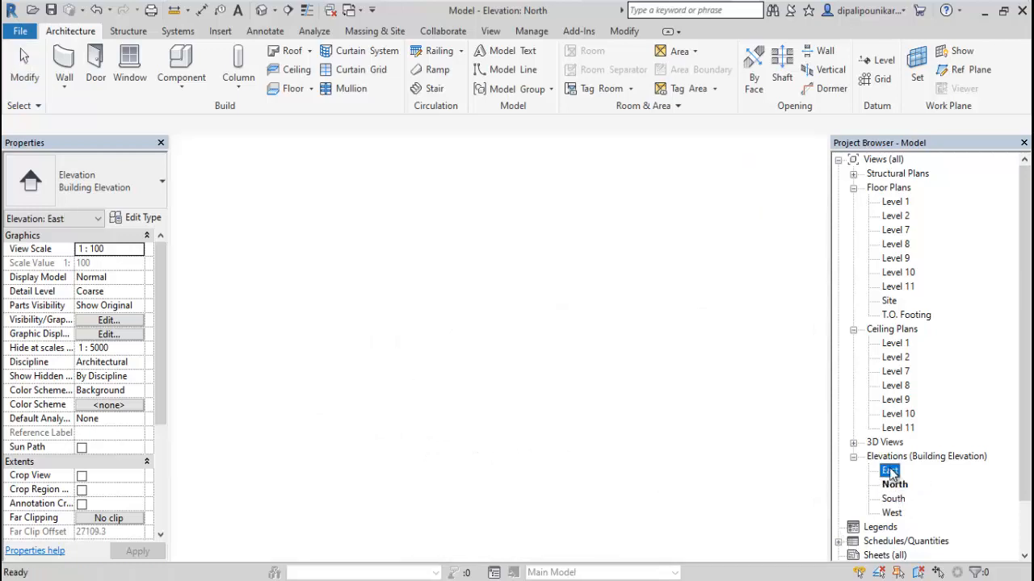
double_click(892, 513)
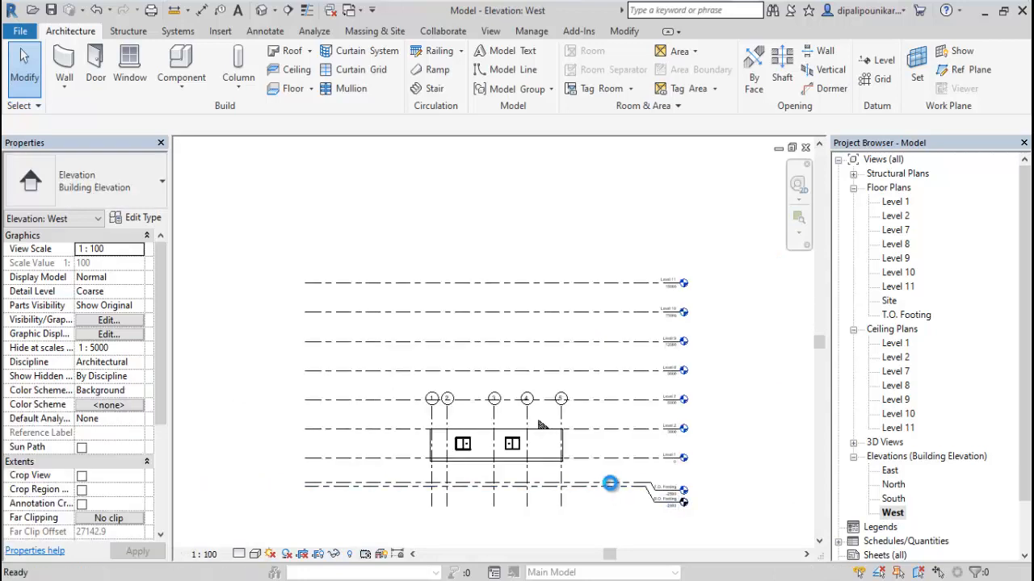
scroll(561, 484, "up", 1)
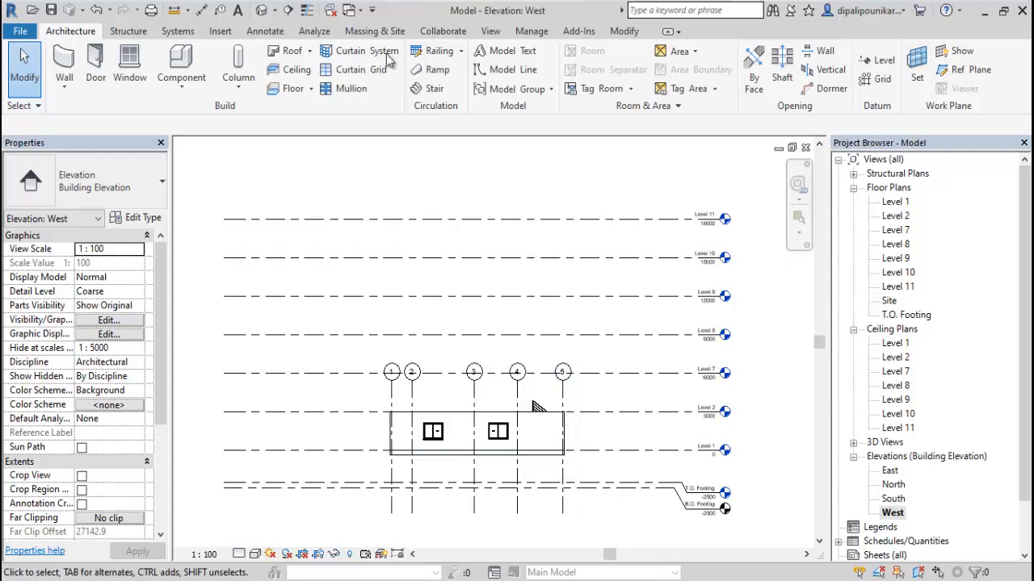
Select the entire building in the default 3D view and create a model group from it with the default name.
left_click(260, 10)
scroll(441, 379, "down", 4)
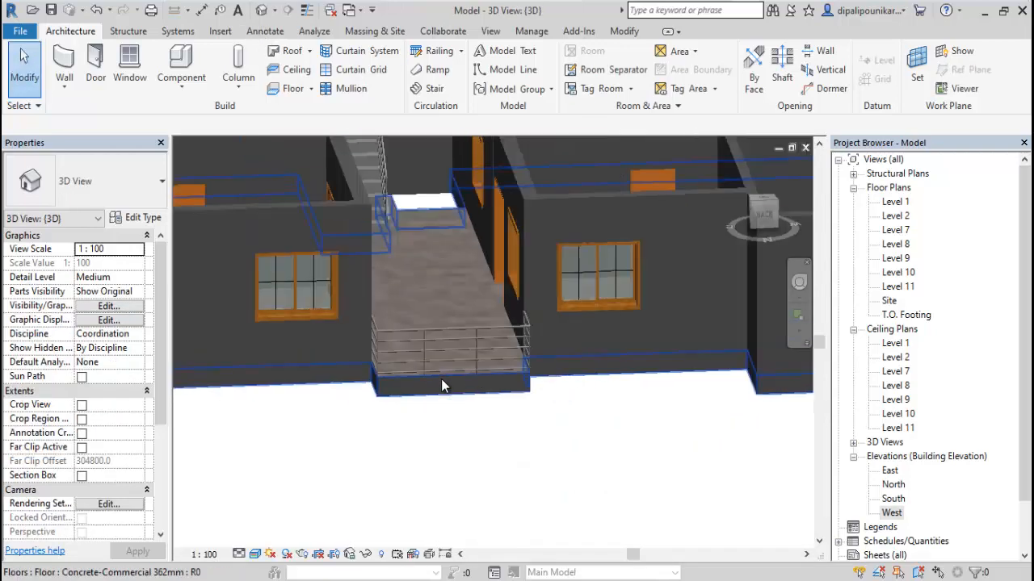
scroll(484, 403, "down", 2)
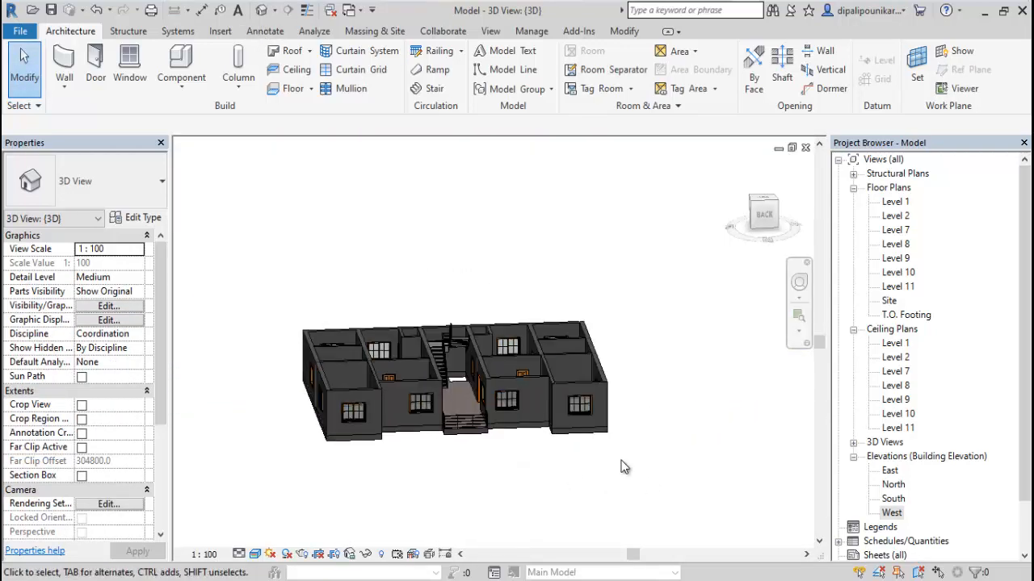
left_click_drag(662, 487, 213, 197)
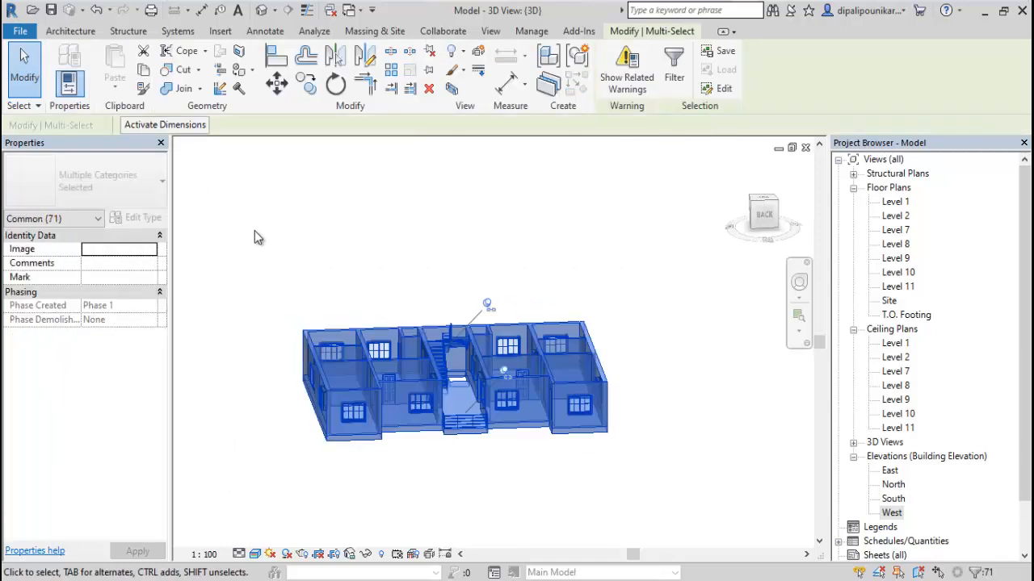
left_click(578, 59)
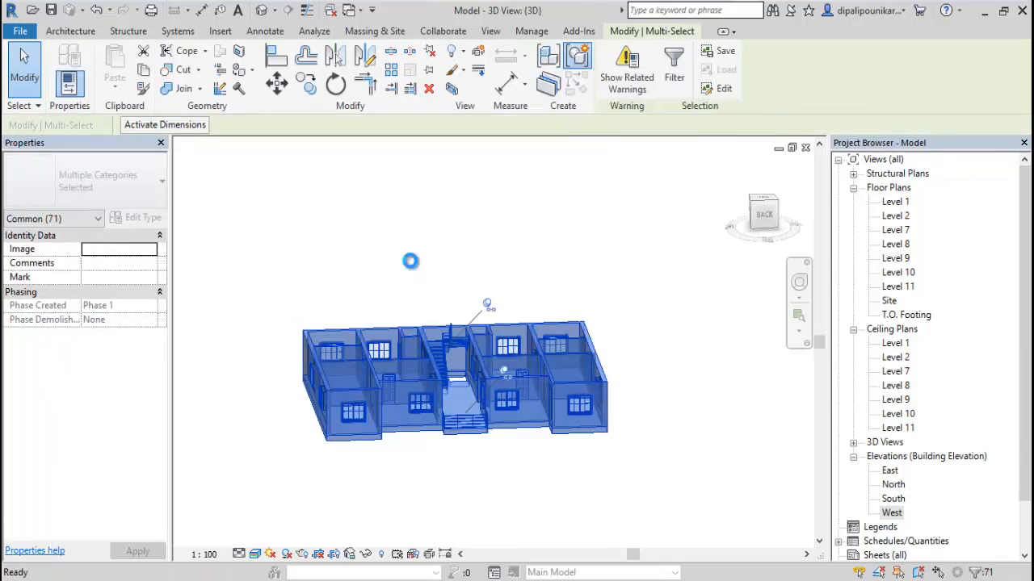
left_click(463, 335)
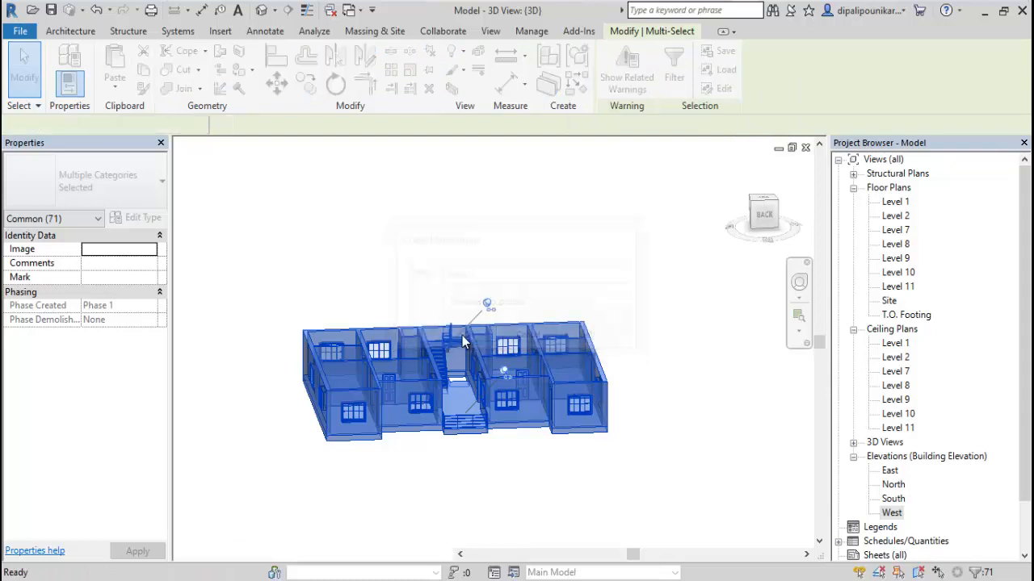
left_click(410, 288)
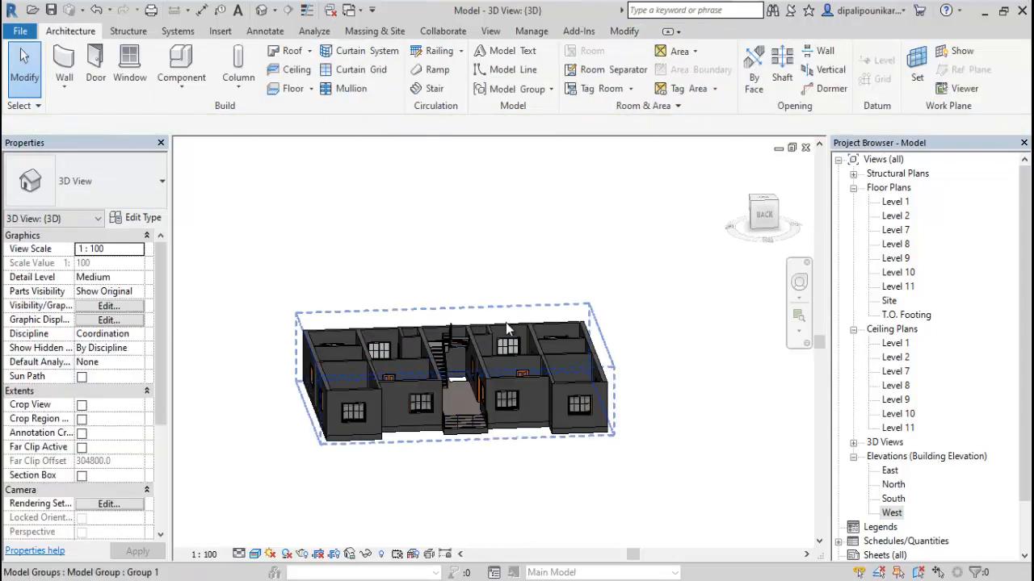
Select the building's model group and copy it to the clipboard.
left_click_drag(673, 487, 211, 190)
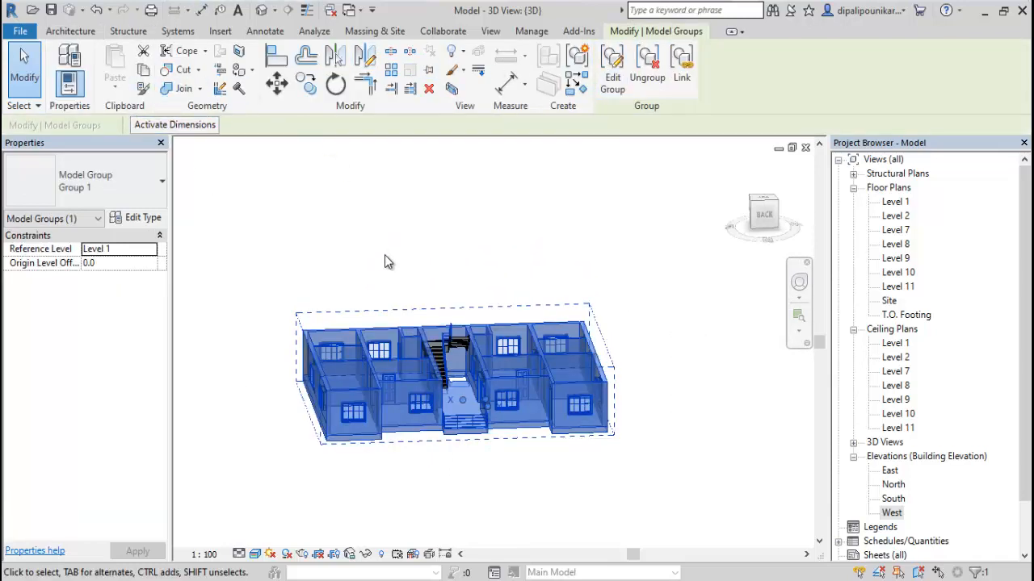
left_click_drag(692, 490, 185, 201)
key("ctrl+c")
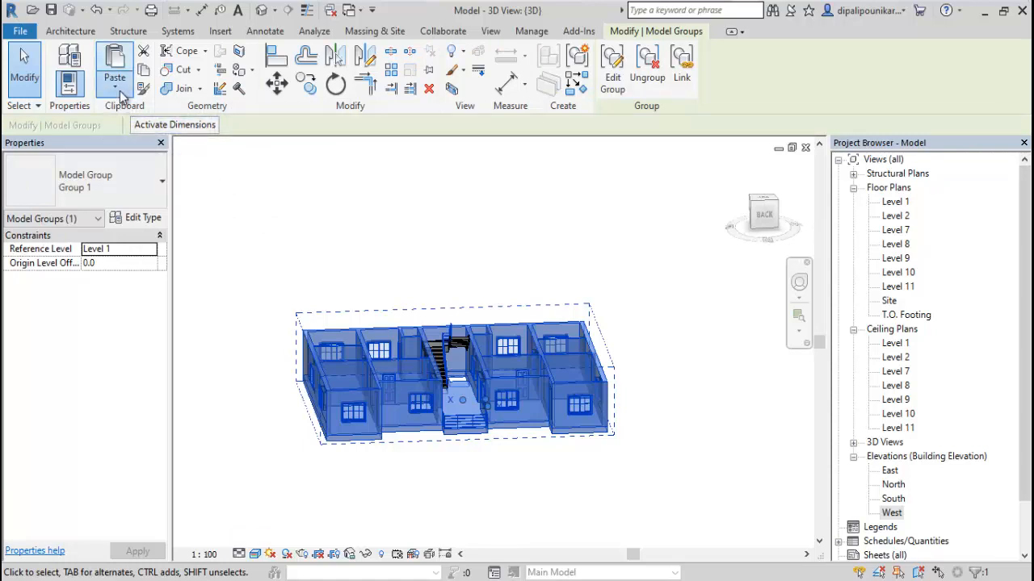
Paste the copied building group aligned to Level 2, Level 7, Level 8 and Level 9.
left_click(117, 89)
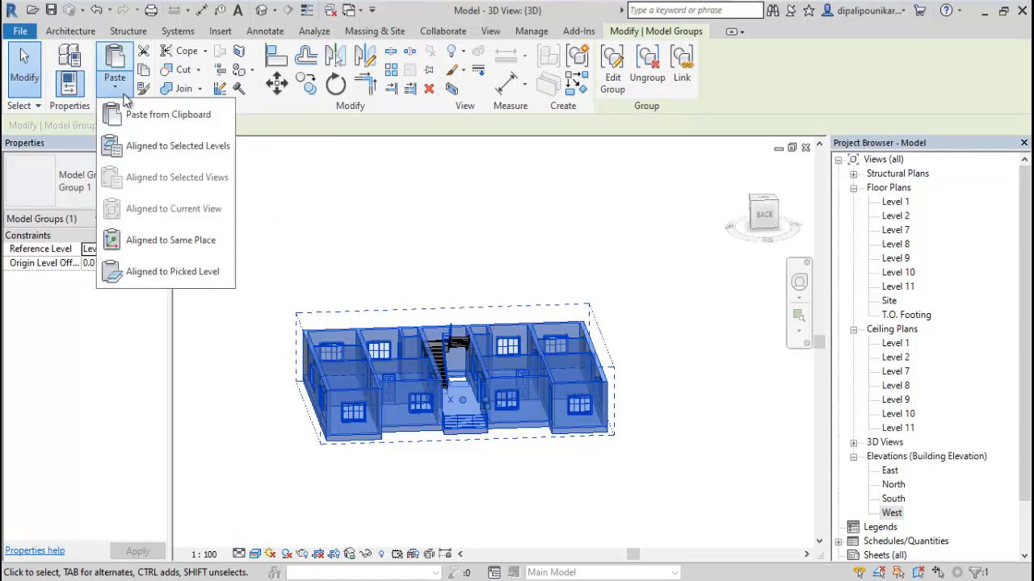
left_click(150, 148)
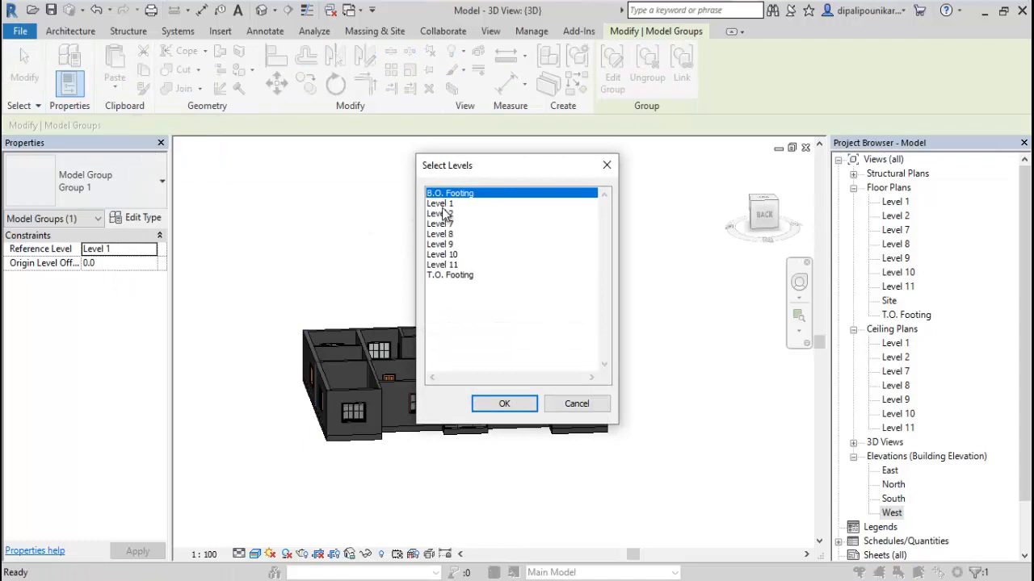
left_click(444, 204)
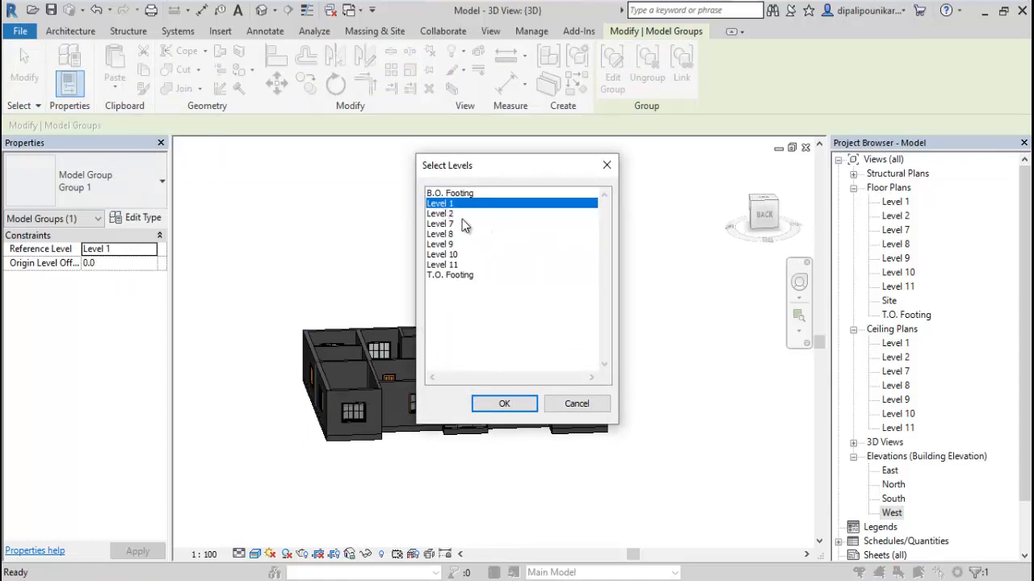
left_click(444, 214, "ctrl")
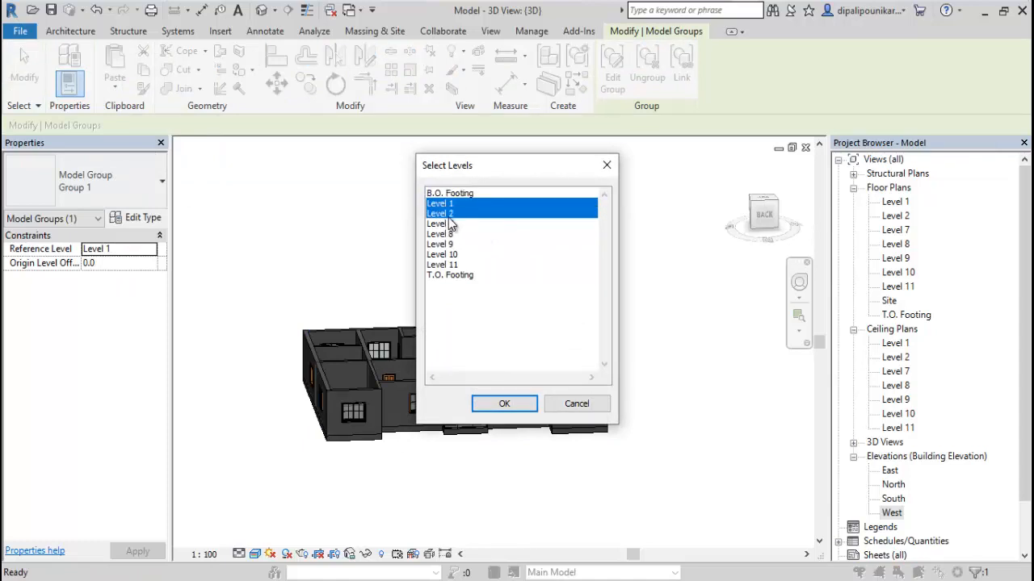
left_click(449, 216)
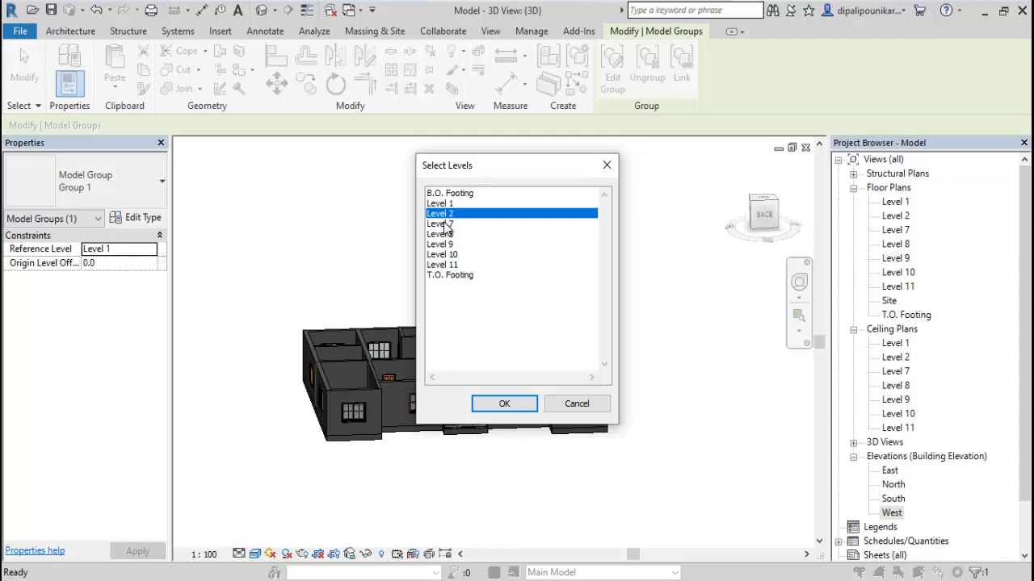
left_click(445, 223, "ctrl")
left_click(450, 237, "ctrl")
left_click(453, 245, "ctrl")
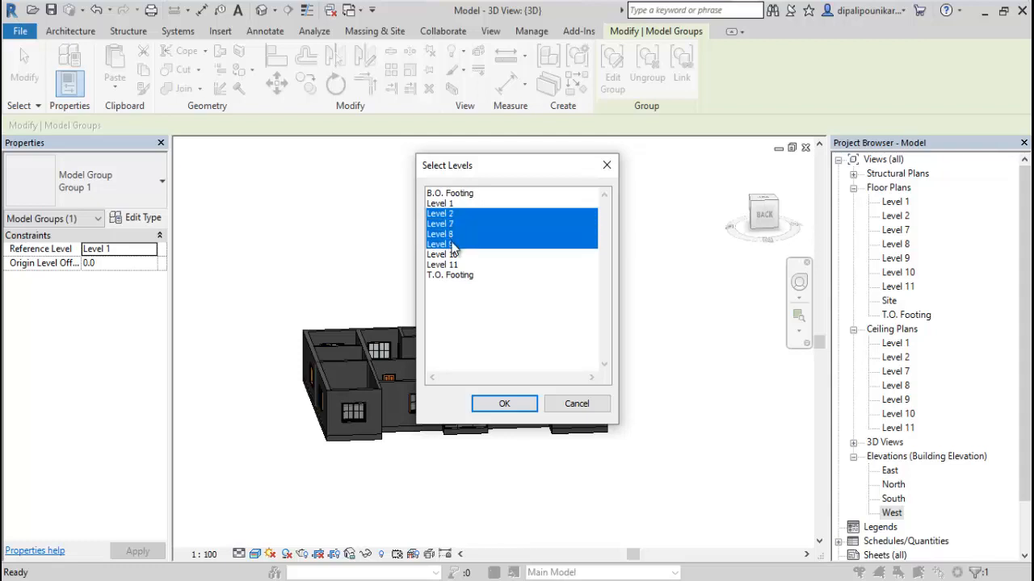
left_click(455, 255, "ctrl")
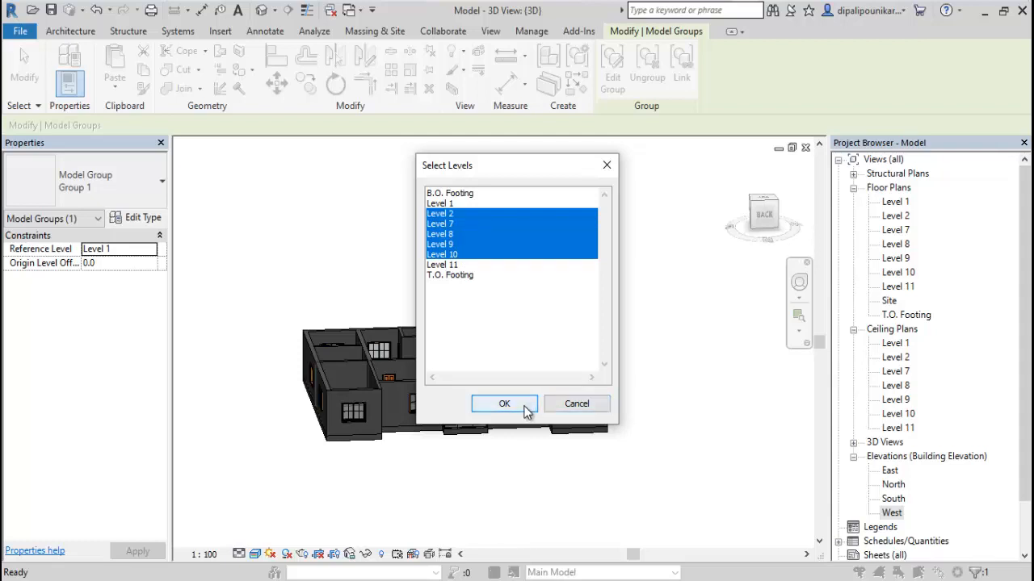
left_click(454, 255, "ctrl")
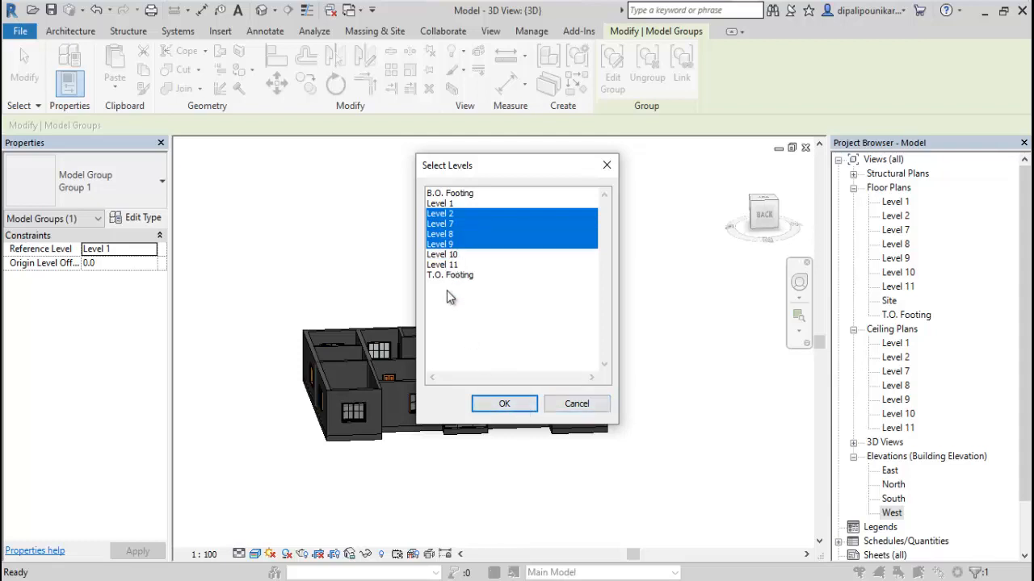
left_click(504, 406)
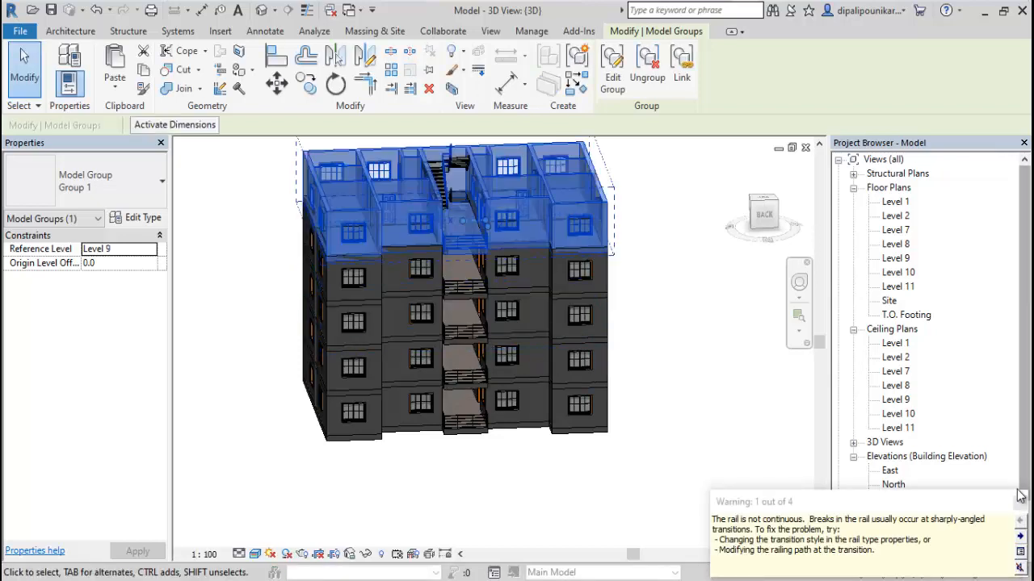
left_click(638, 440)
Orbit around the stacked building to examine the pasted storeys.
middle_click_drag(660, 404, 673, 431)
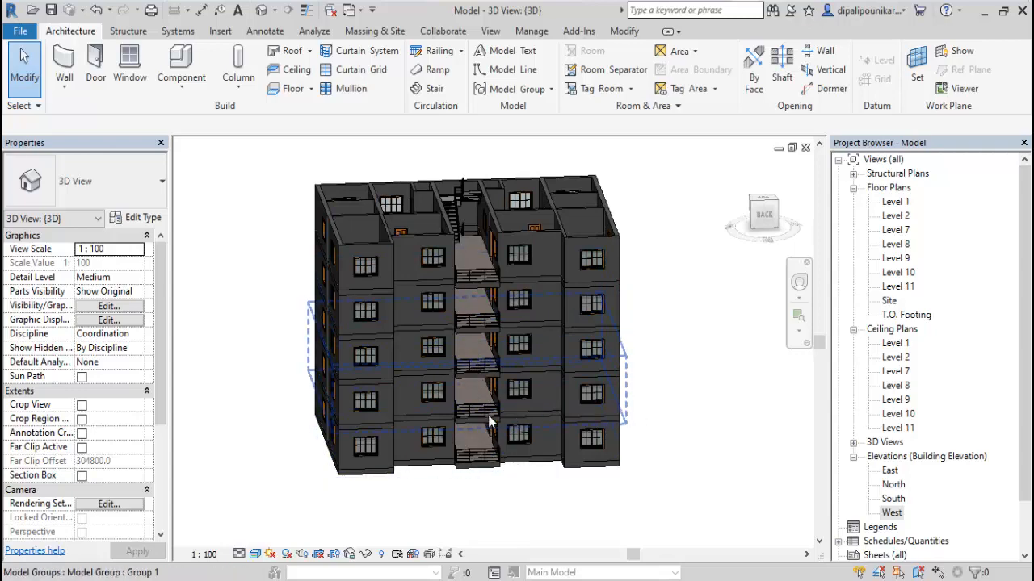
left_click(799, 282)
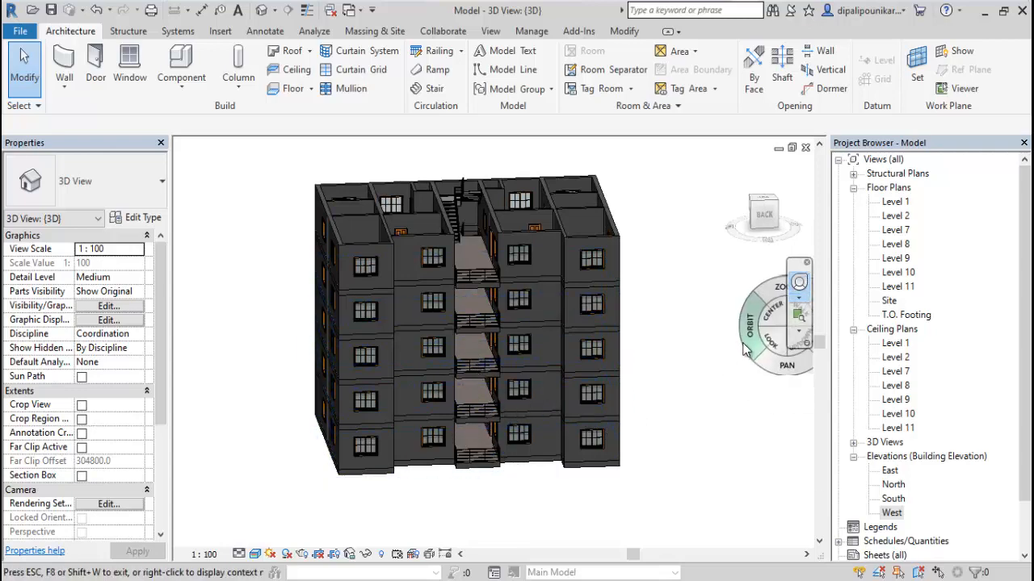
left_click_drag(815, 323, 672, 386)
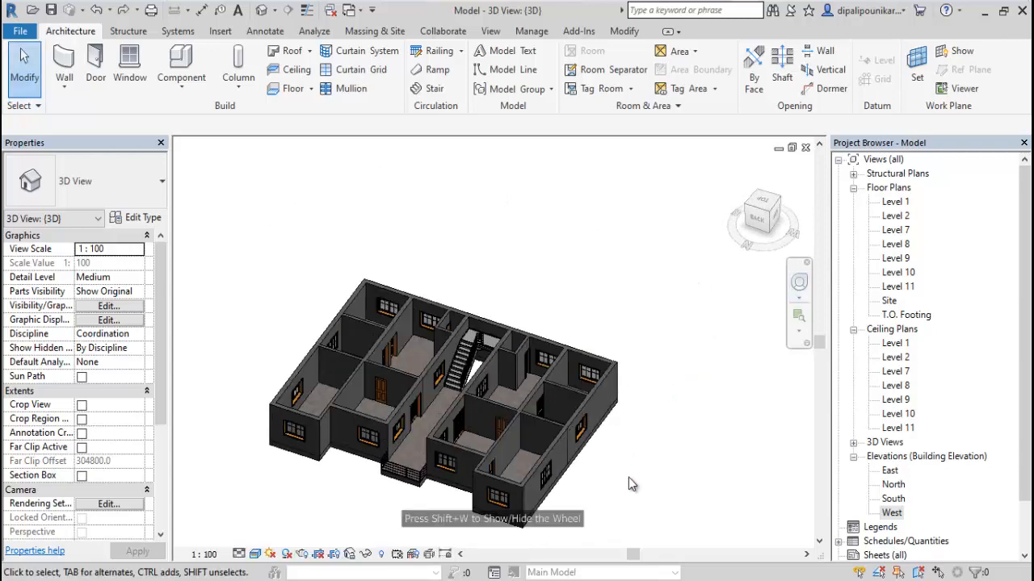
Ungroup the model group of the ground storey on Level 1.
scroll(628, 477, "down", 1)
middle_click_drag(629, 477, 649, 384)
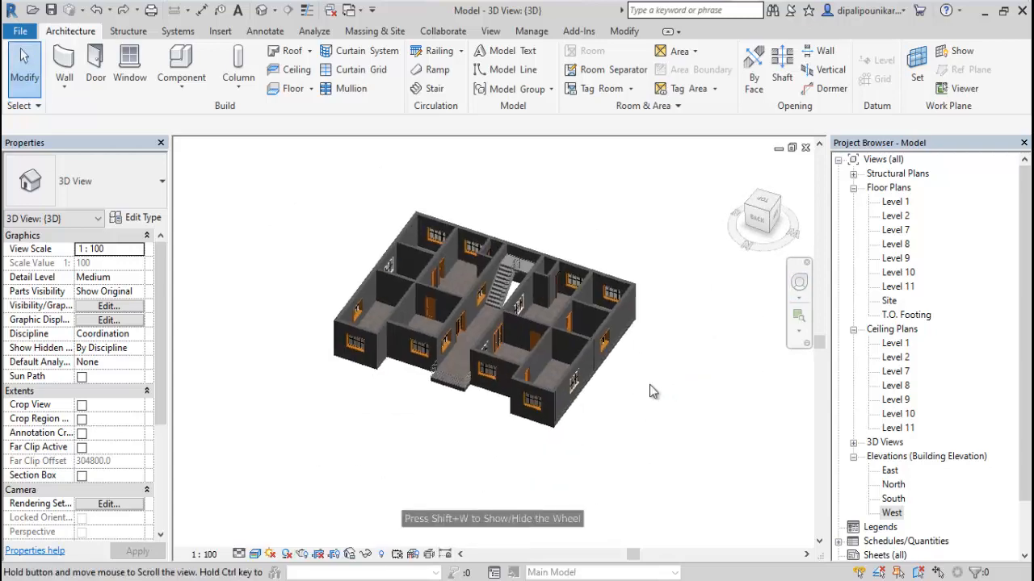
left_click_drag(686, 443, 246, 171)
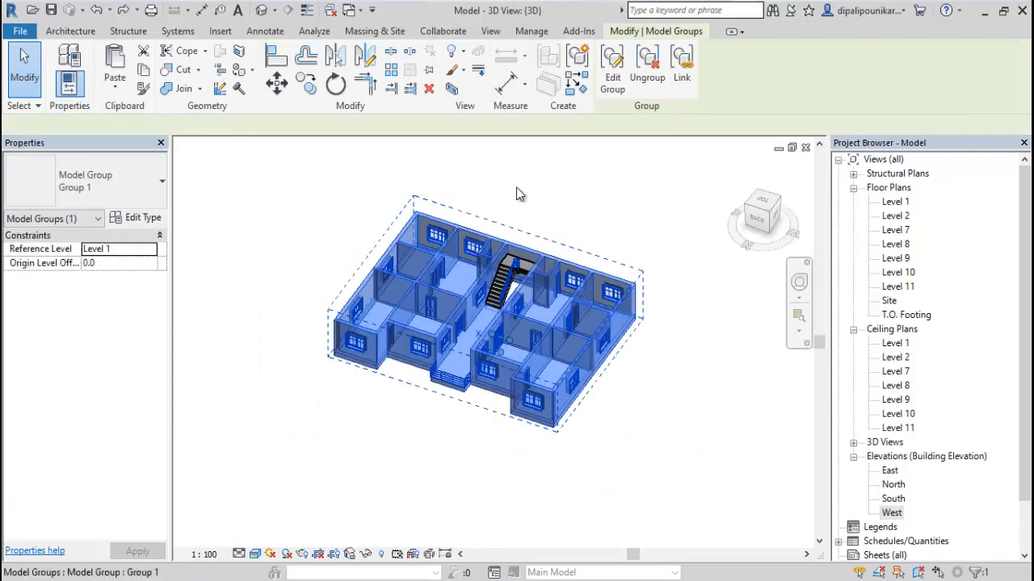
left_click(647, 67)
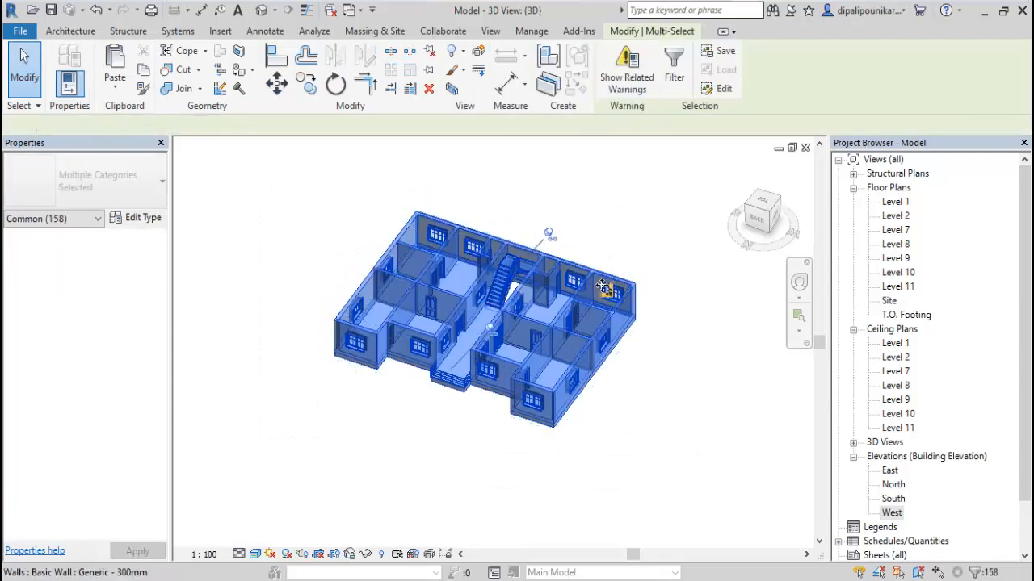
left_click(613, 233)
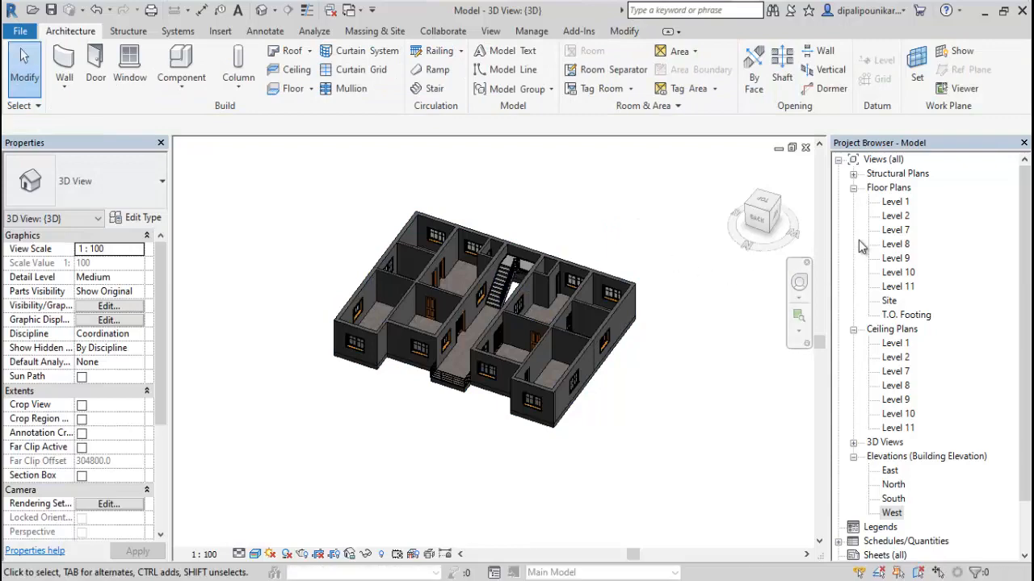
Open the Level 1 floor plan with the whole plan and its grids in view.
double_click(894, 202)
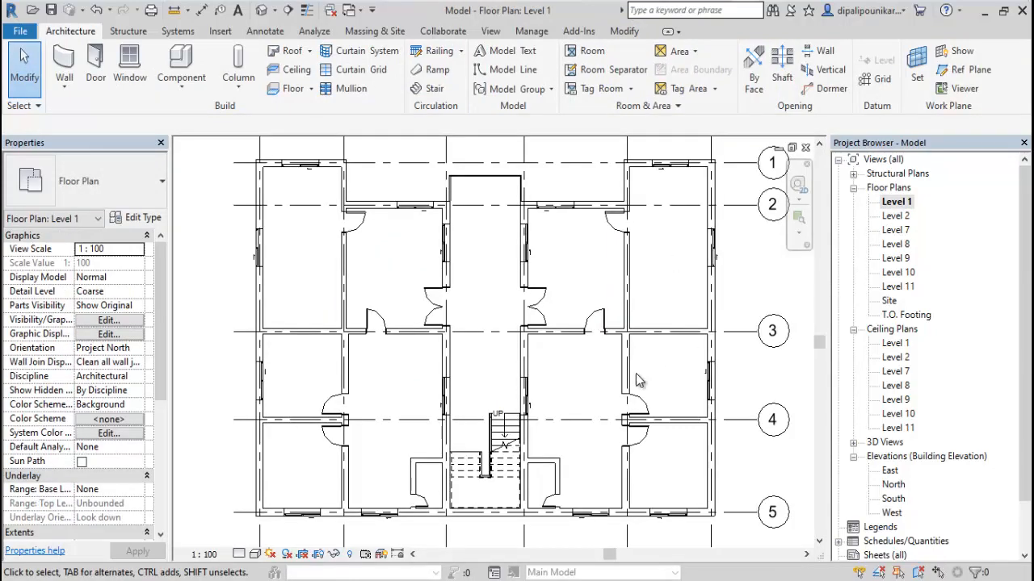
scroll(556, 274, "down", 2)
middle_click_drag(461, 341, 429, 323)
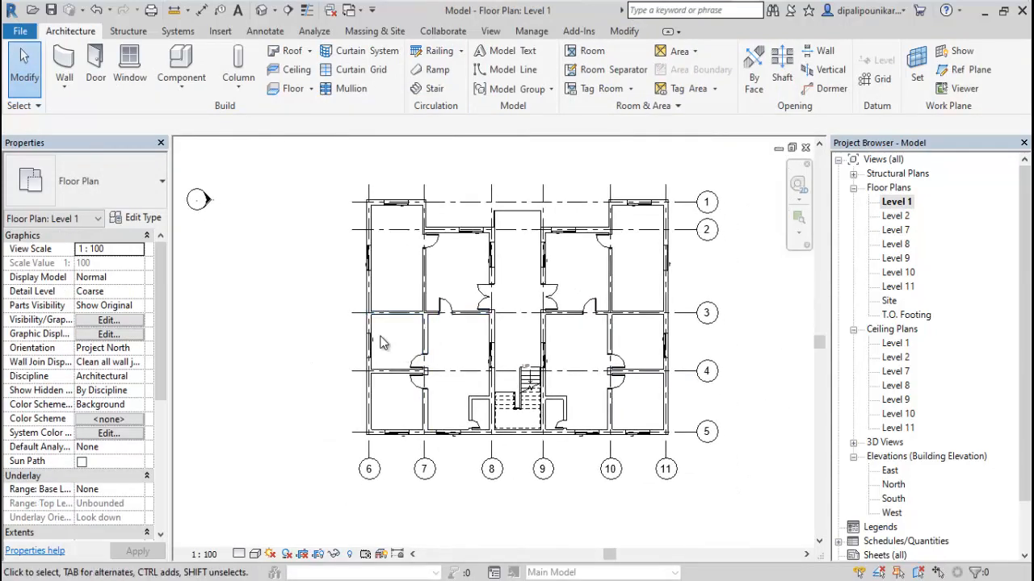
Start placing a component on the Level 1 plan and look through the component types already loaded in the project.
scroll(360, 258, "up", 1)
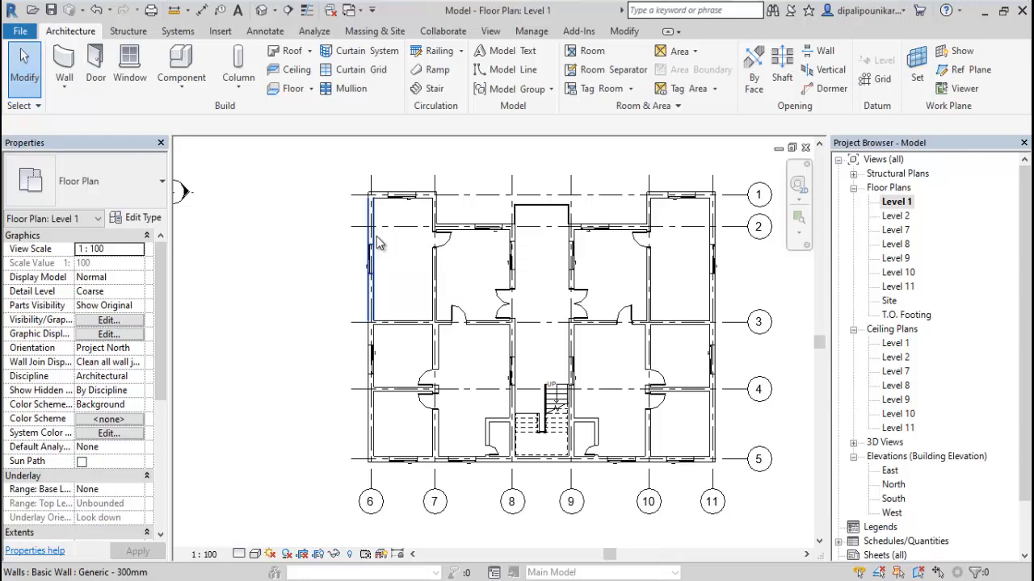
middle_click_drag(379, 244, 330, 245)
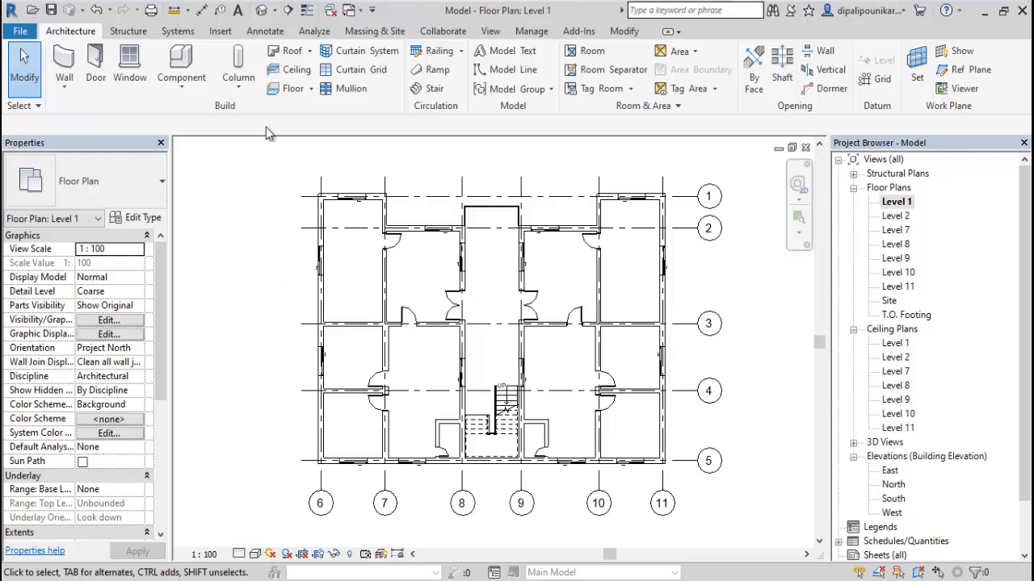
left_click(181, 81)
left_click(198, 113)
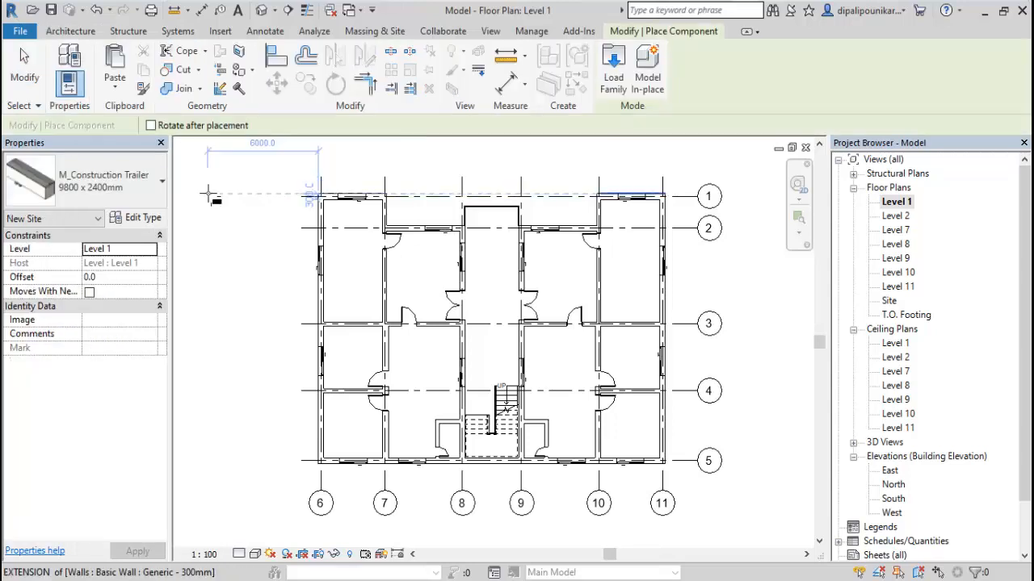
left_click(136, 180)
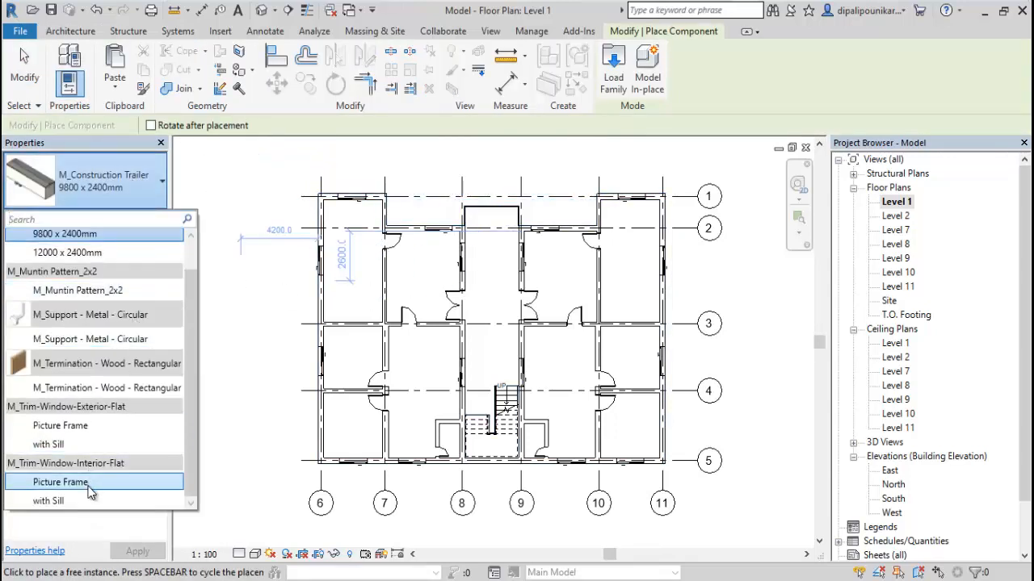
scroll(72, 485, "up", 2)
left_click(77, 524)
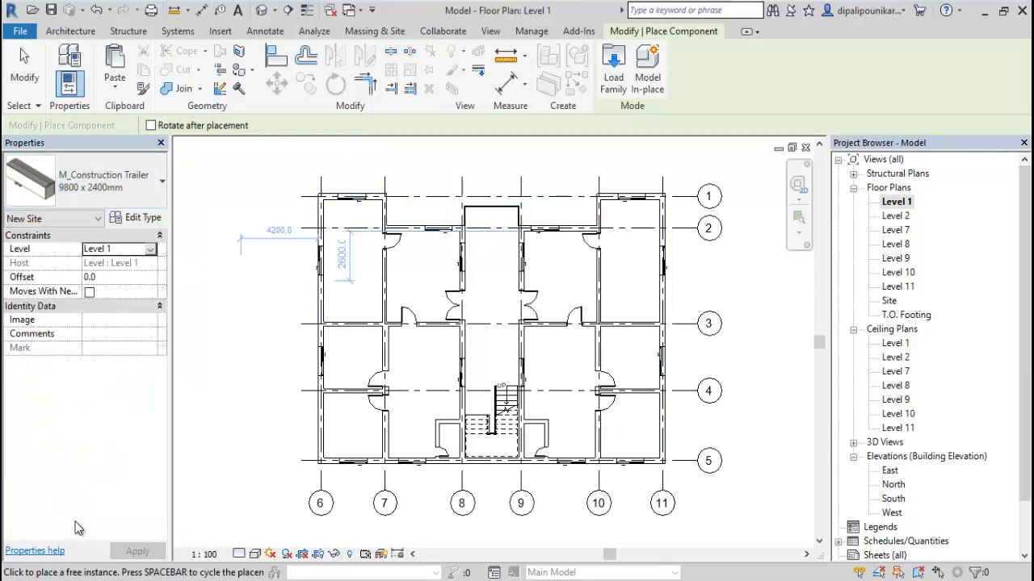
Start loading a family from the component's type properties and browse to the US Metric library folder.
left_click(142, 218)
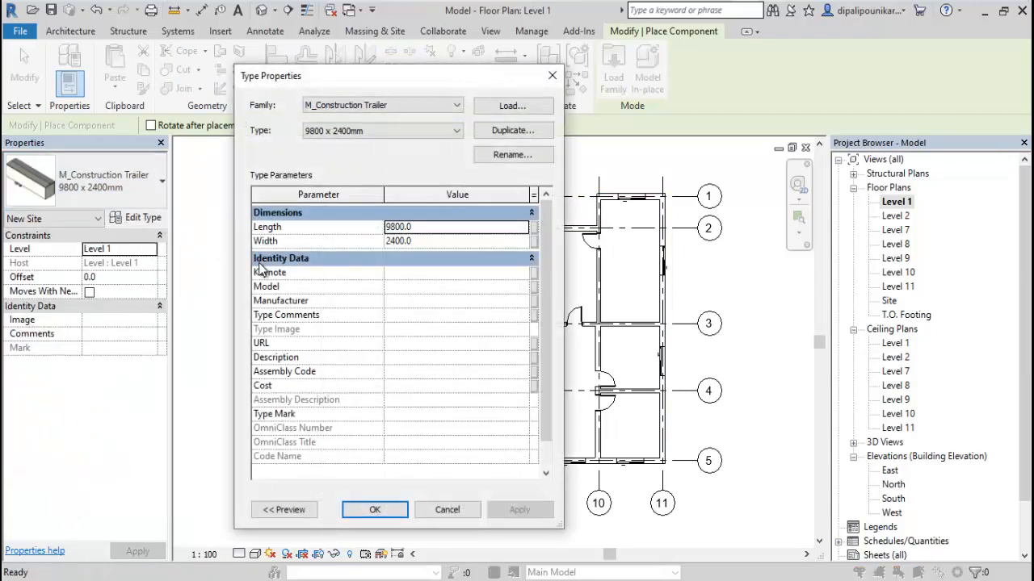
left_click(494, 106)
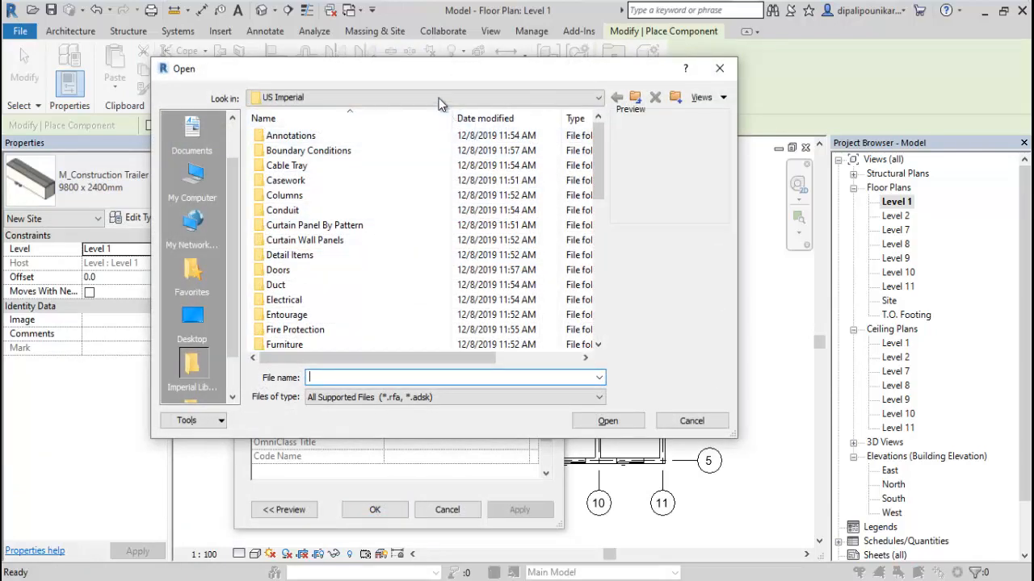
left_click(440, 98)
left_click(348, 188)
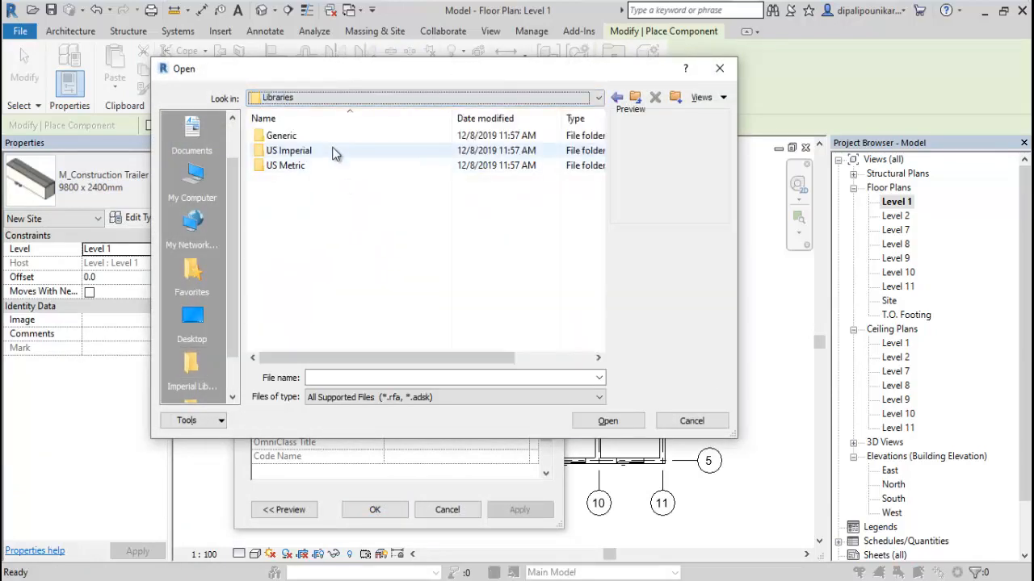
double_click(323, 159)
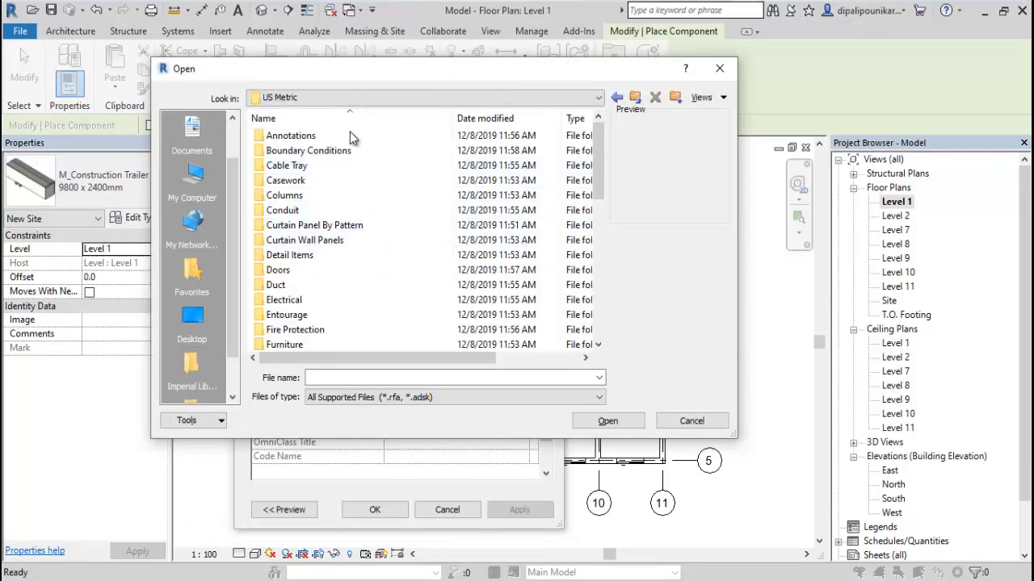
Preview the base and vanity cabinet families in the Base Cabinets folder under Casework.
double_click(361, 183)
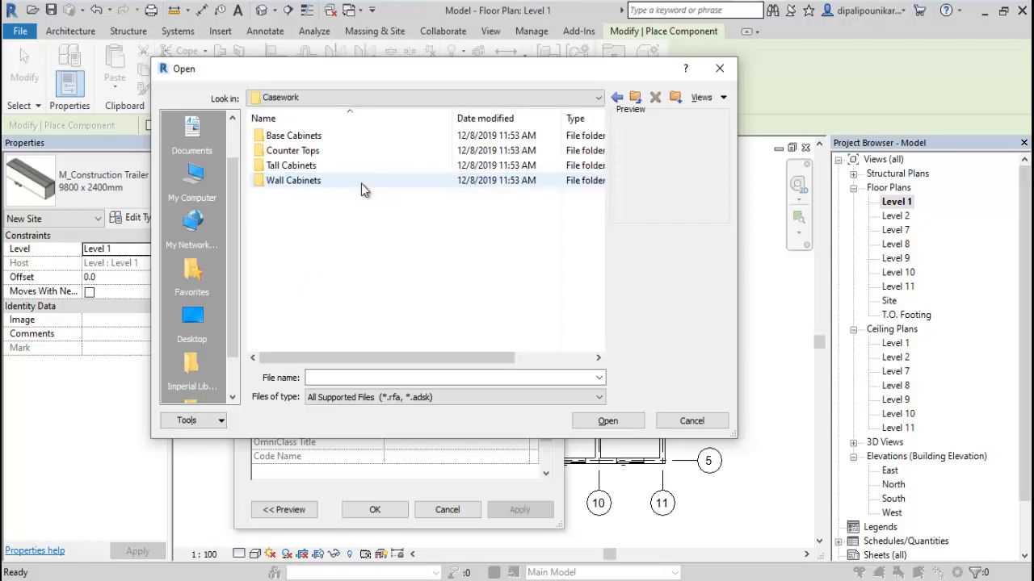
double_click(350, 137)
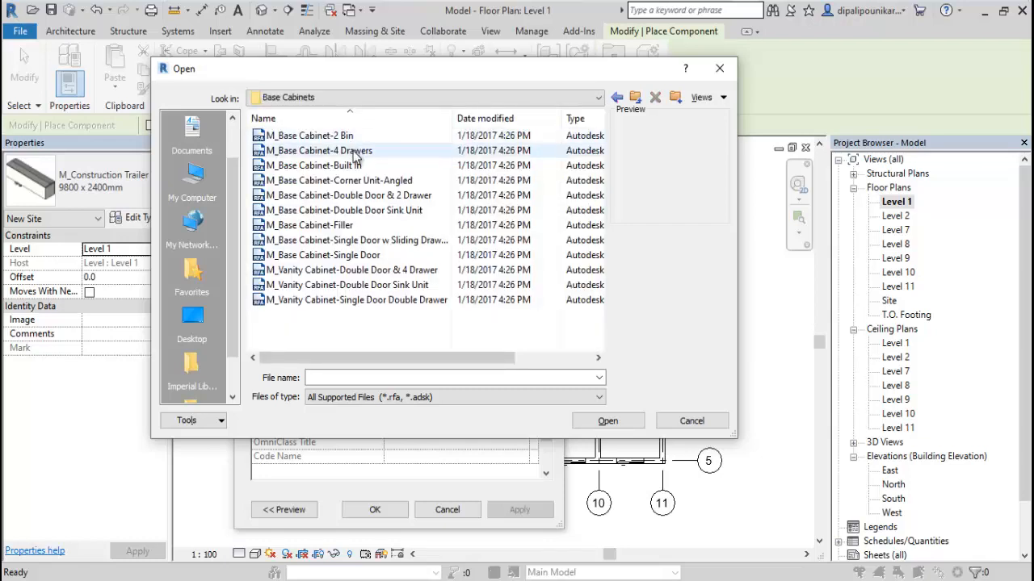
left_click(356, 153)
left_click(361, 165)
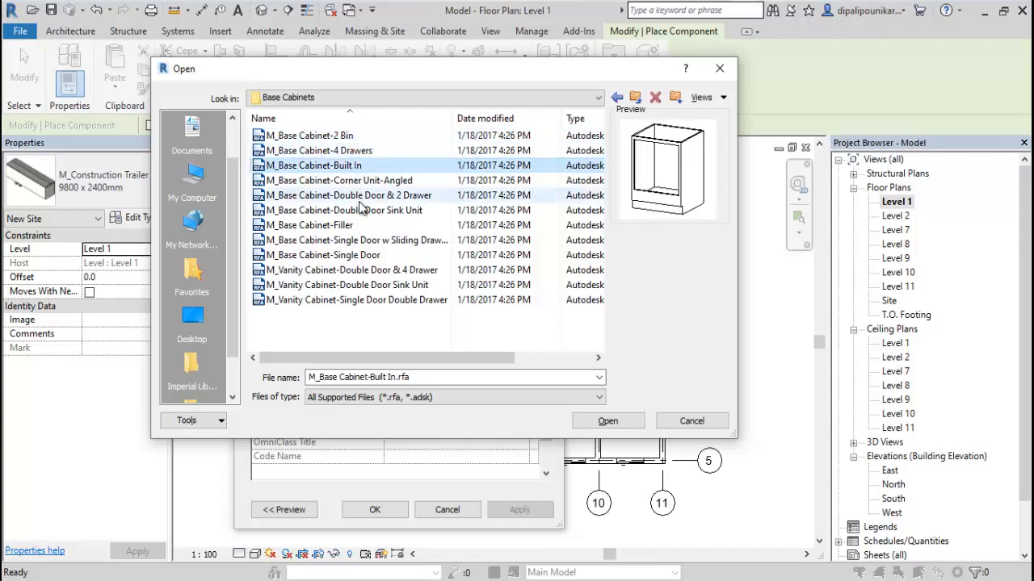
left_click(364, 196)
left_click(365, 226)
left_click(363, 269)
left_click(364, 285)
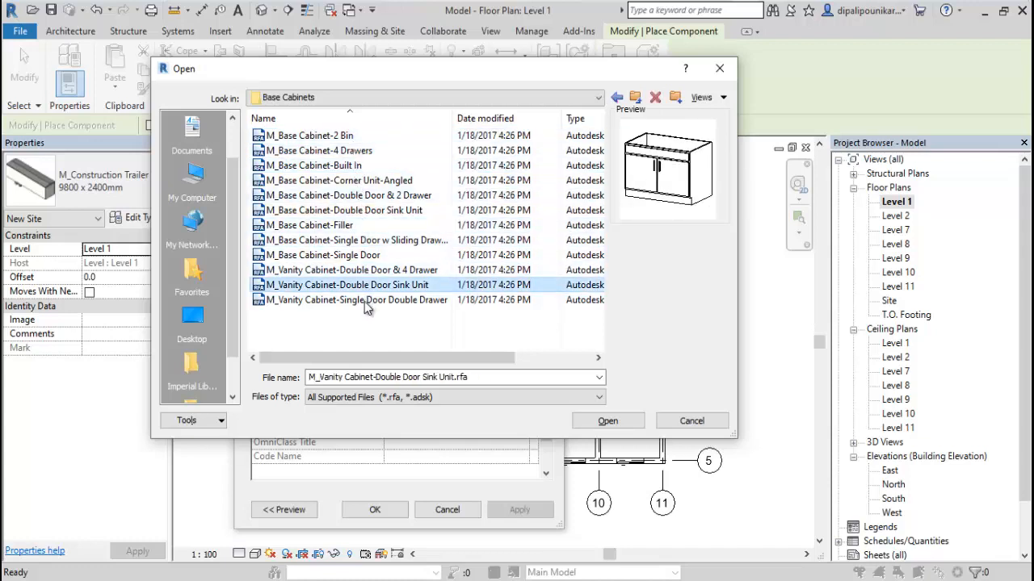
left_click(368, 300)
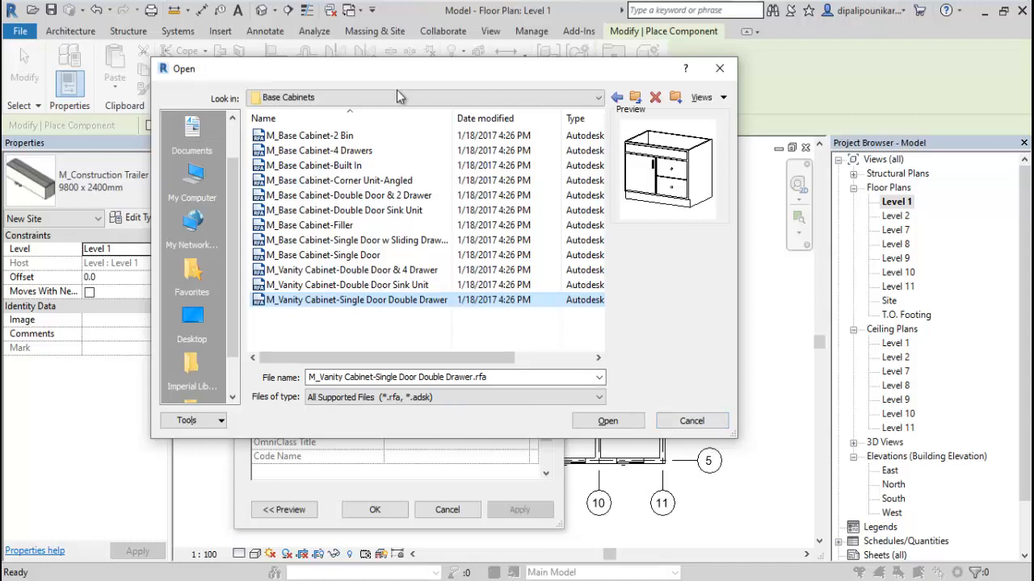
Preview the straight, L-shaped and vanity counter top families in the Counter Tops folder under Casework.
left_click(616, 95)
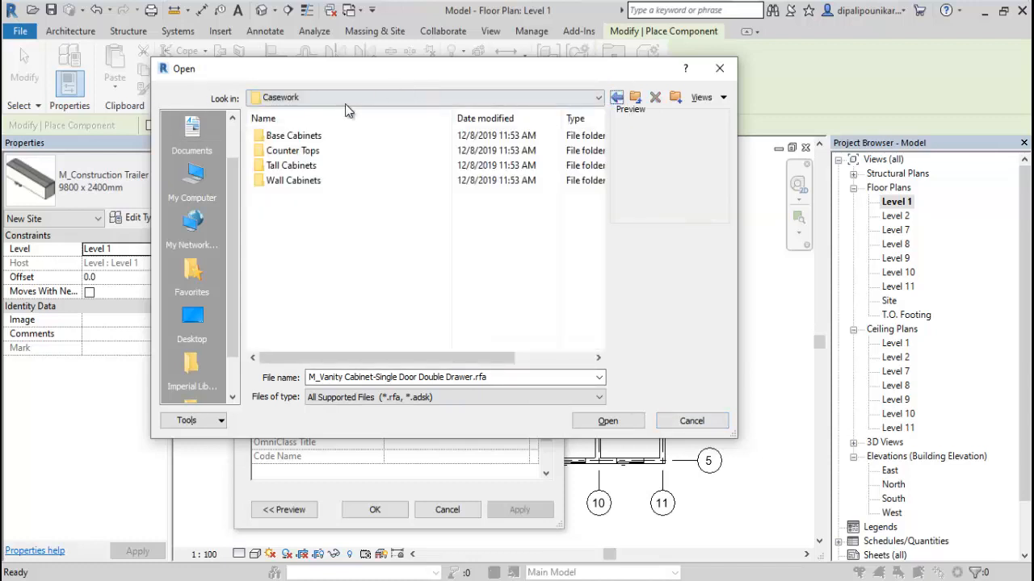
double_click(296, 151)
left_click(301, 166)
left_click(311, 150)
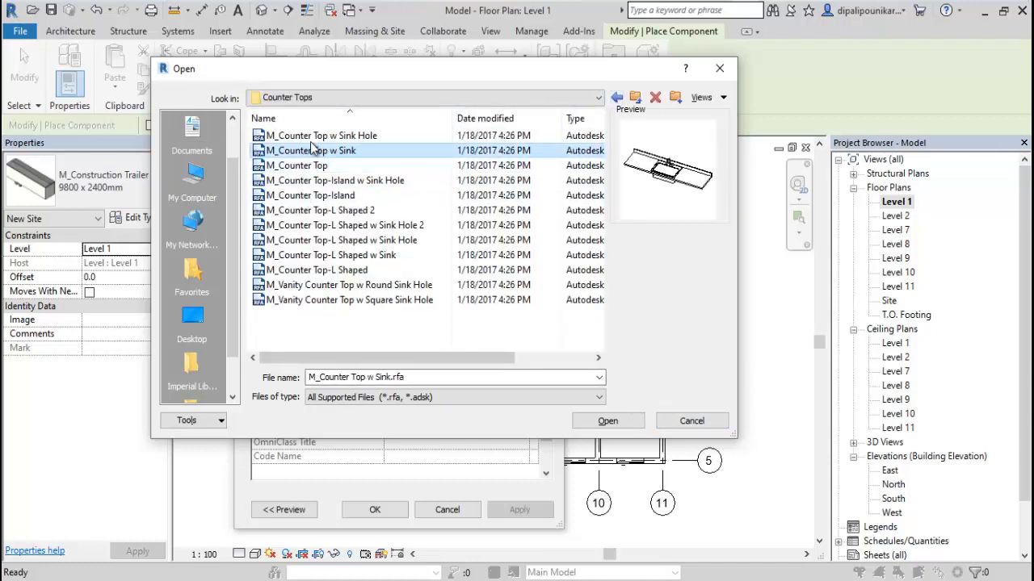
left_click(315, 135)
left_click(300, 166)
left_click(323, 225)
left_click(316, 241)
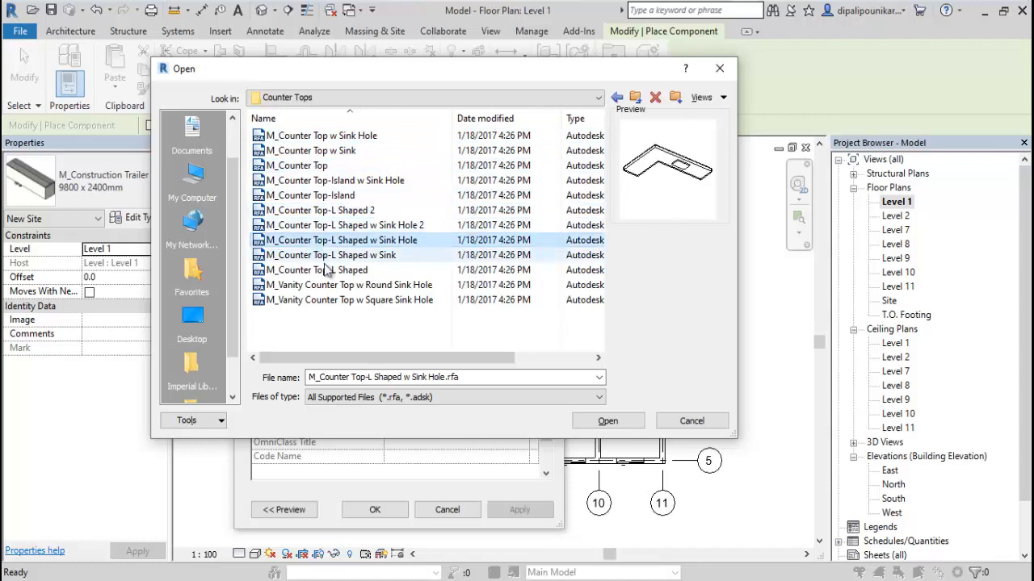
left_click(328, 271)
left_click(331, 285)
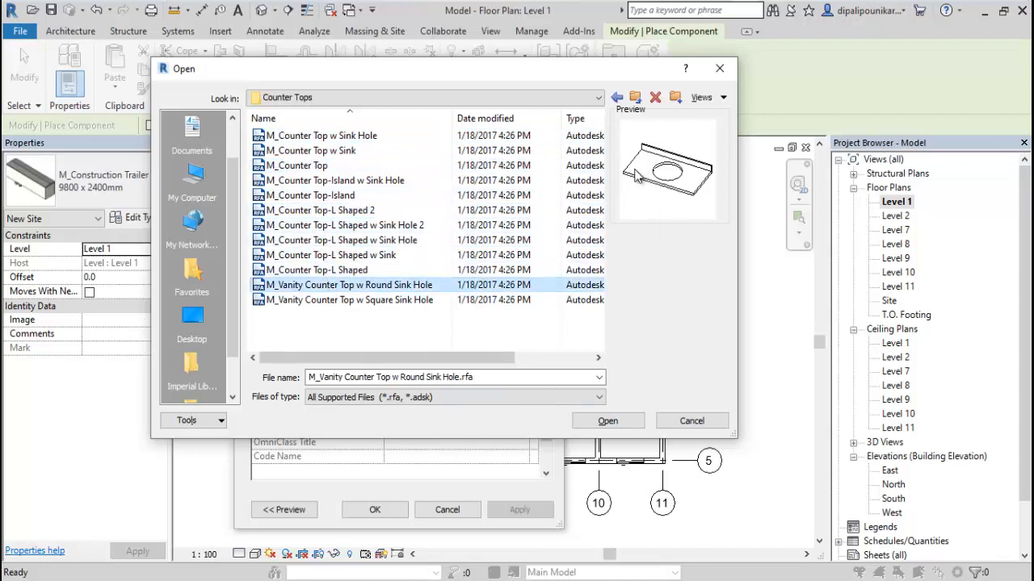
Preview the tall cabinet families in the Tall Cabinets folder under Casework.
left_click(617, 98)
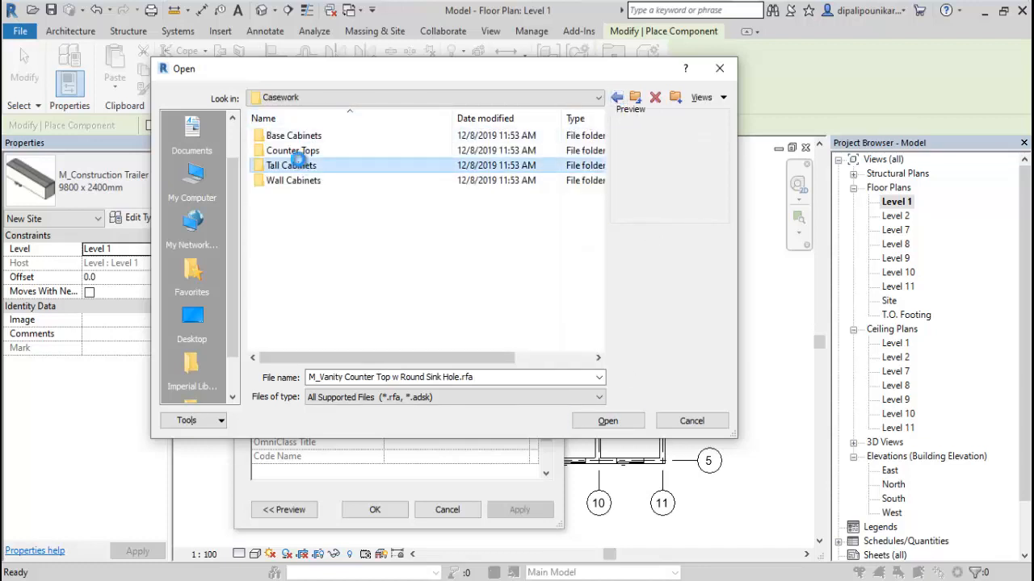
double_click(298, 163)
left_click(300, 150)
left_click(305, 136)
left_click(307, 150)
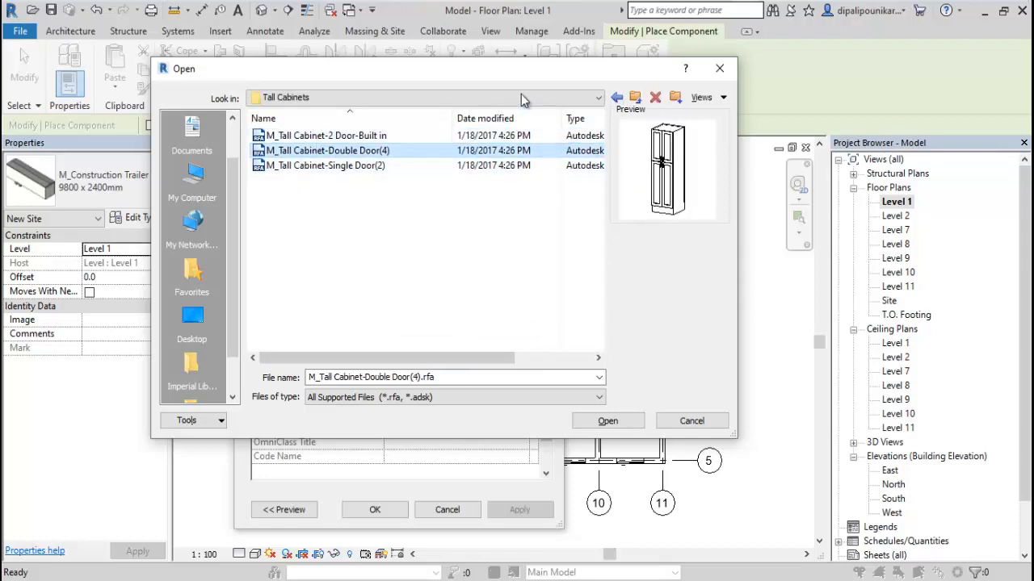
Preview the upper cabinet families in the Wall Cabinets folder under Casework.
left_click(617, 97)
double_click(352, 185)
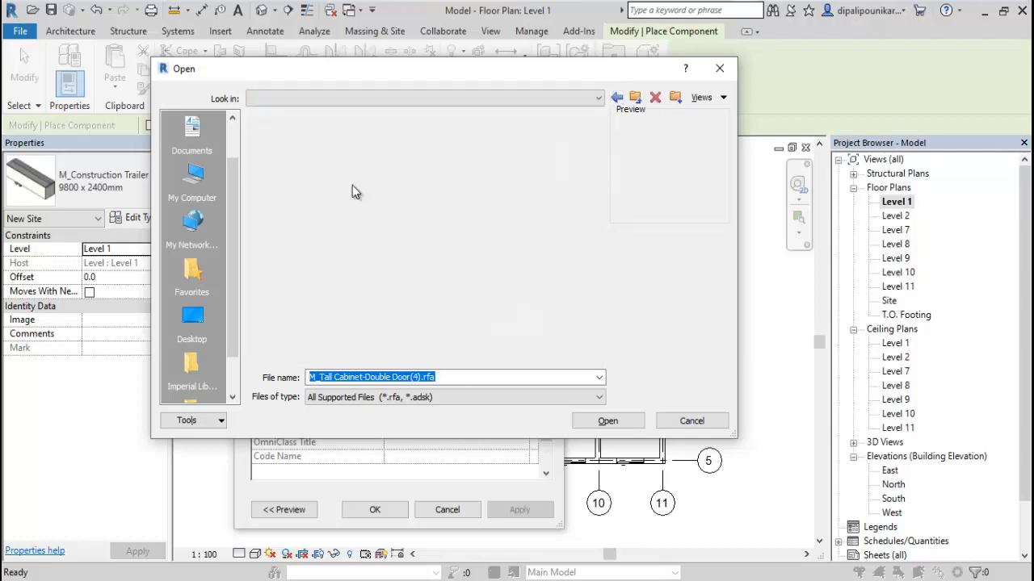
left_click(301, 152)
left_click(309, 180)
left_click(308, 195)
left_click(315, 210)
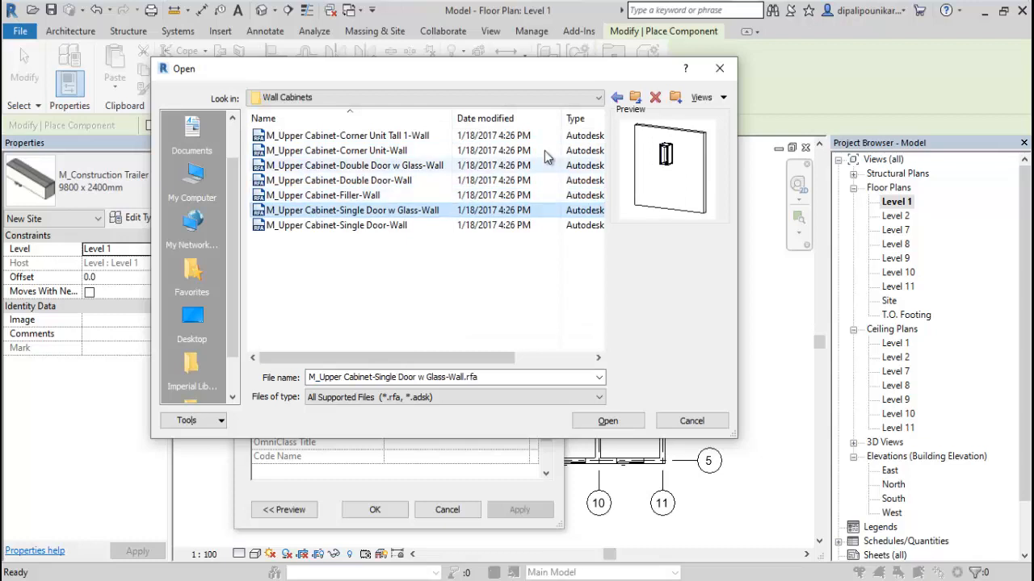
Return to the US Metric library and open the Beds folder inside Furniture.
left_click(616, 98)
left_click(616, 98)
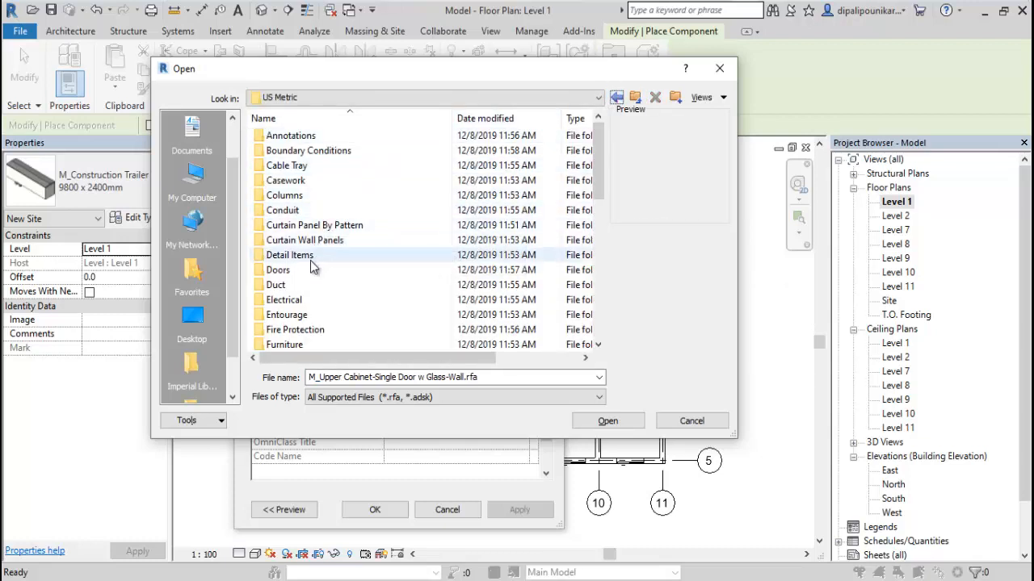
double_click(315, 347)
double_click(290, 134)
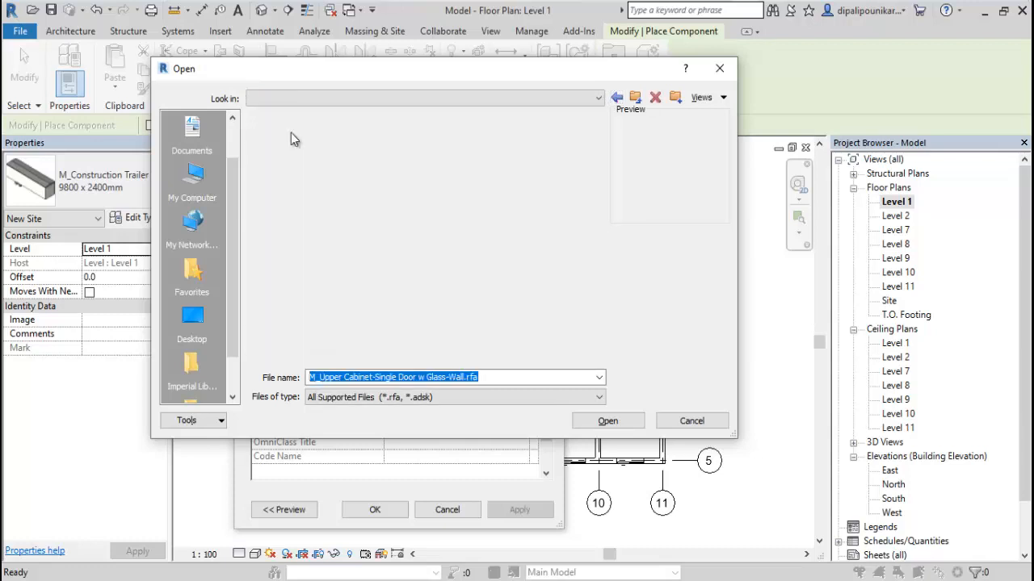
Compare the bed families and load M_Bed-Box with the type 0965 x 1880mm - Twin for placement.
left_click(300, 136)
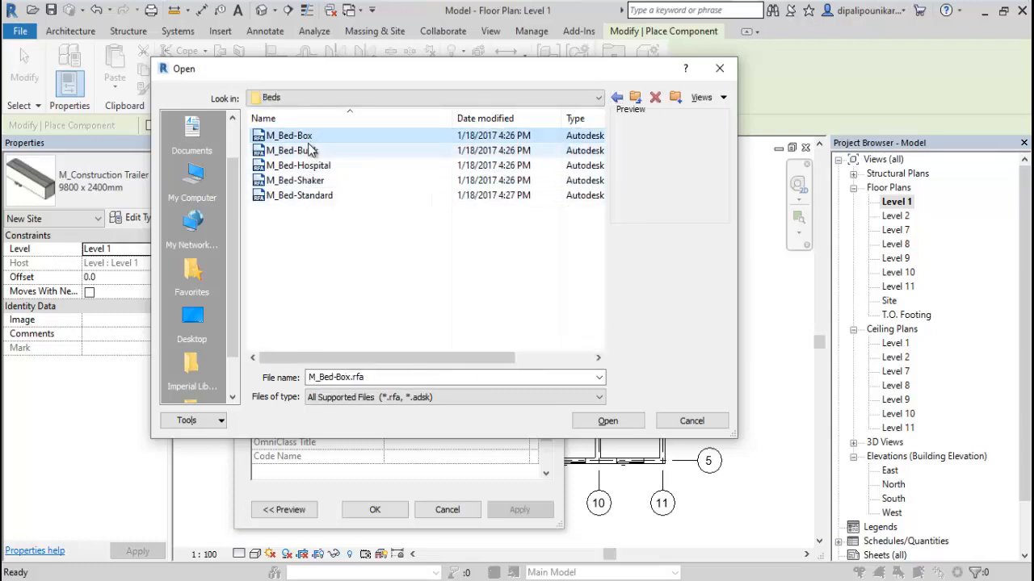
left_click(313, 151)
left_click(315, 165)
left_click(317, 195)
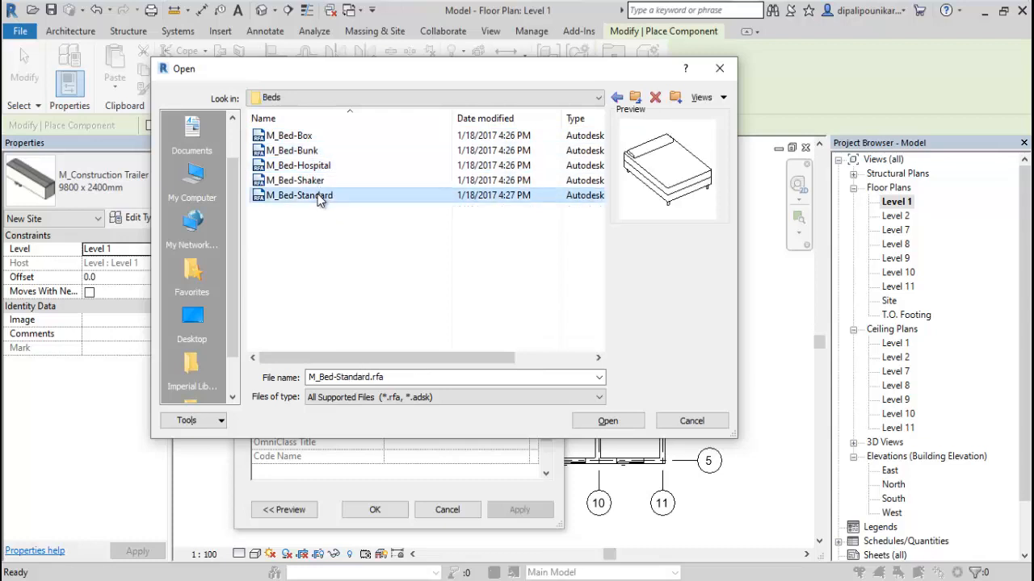
left_click(317, 181)
left_click(291, 136)
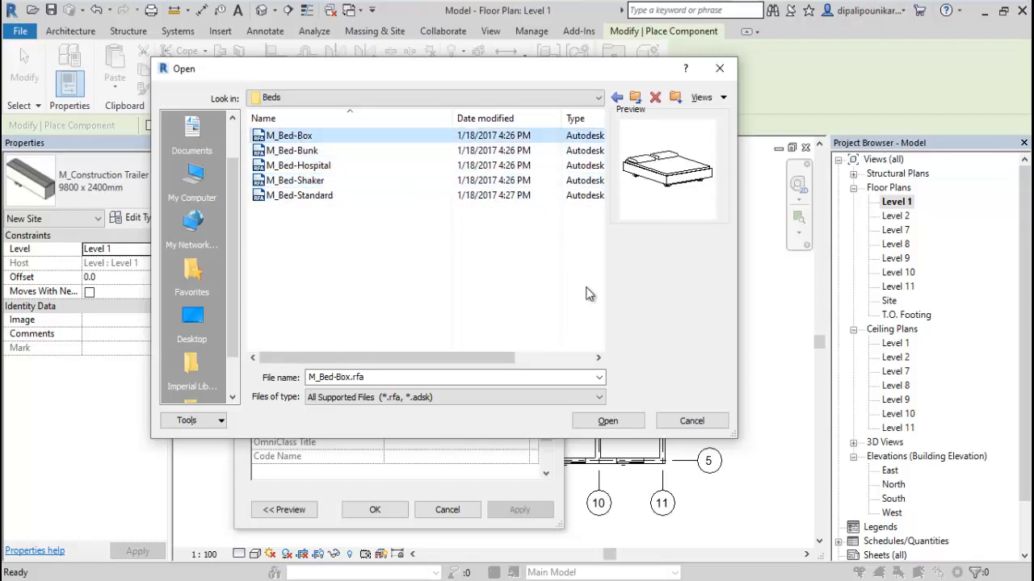
left_click(627, 420)
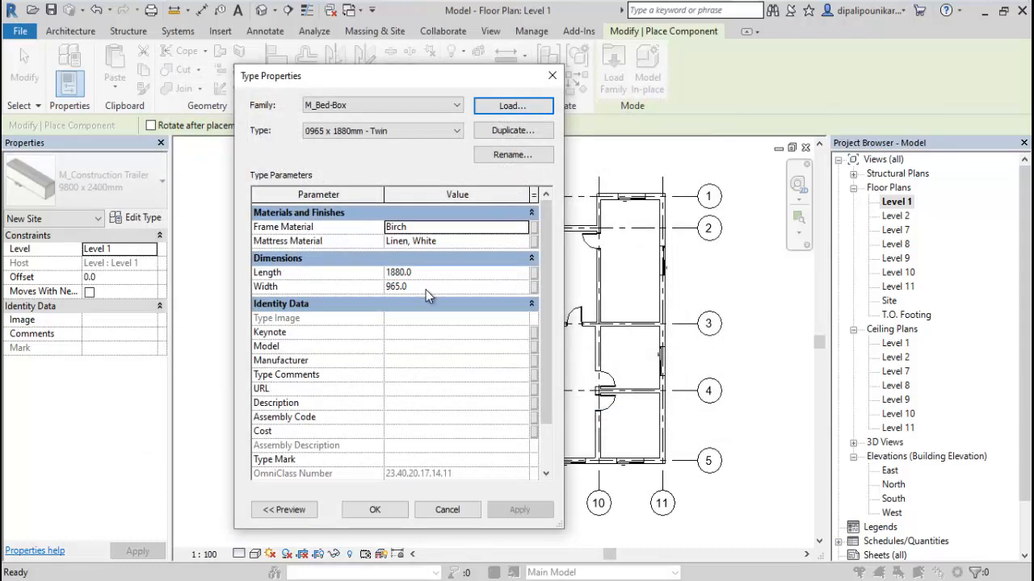
left_click(374, 509)
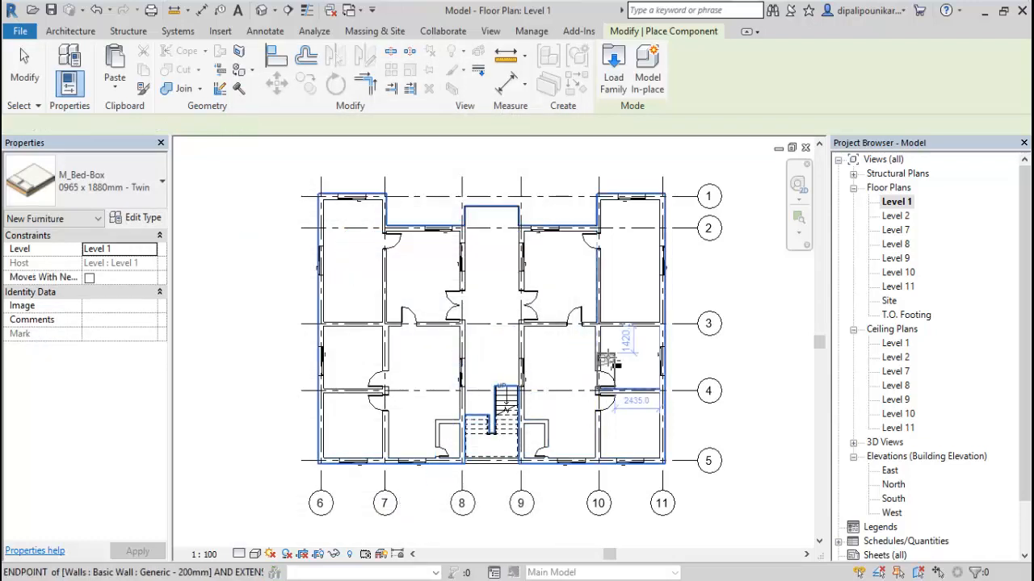
Place the twin bed in the room between grids 10–11 and 3–4, 300 mm from the grid 3 wall and 900 mm from the grid 11 wall.
scroll(618, 355, "up", 3)
scroll(653, 356, "up", 2)
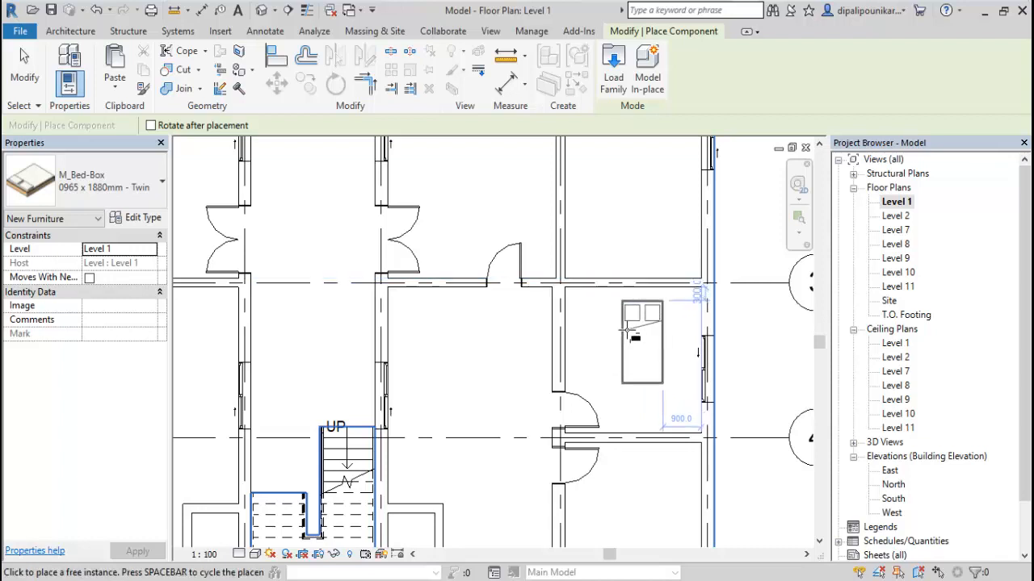
left_click(628, 329)
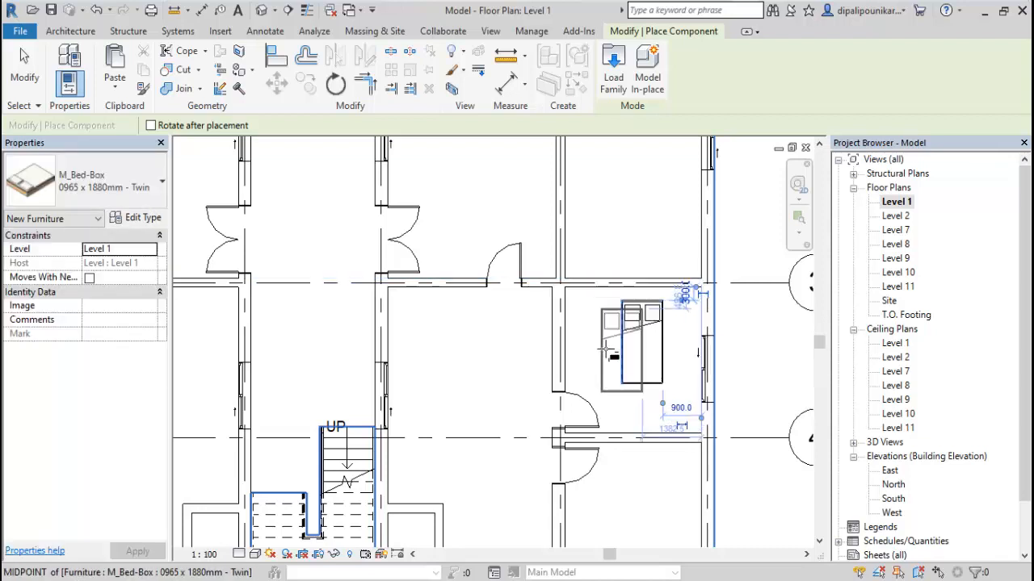
key("Escape")
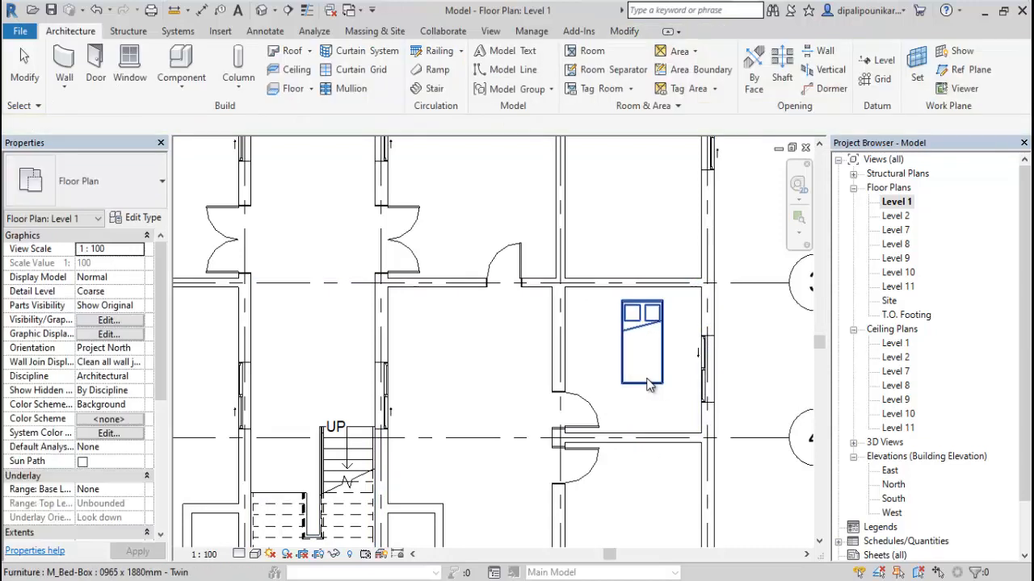
Rotate the bed 90° clockwise so its head end faces the grid 11 wall.
left_click(662, 396)
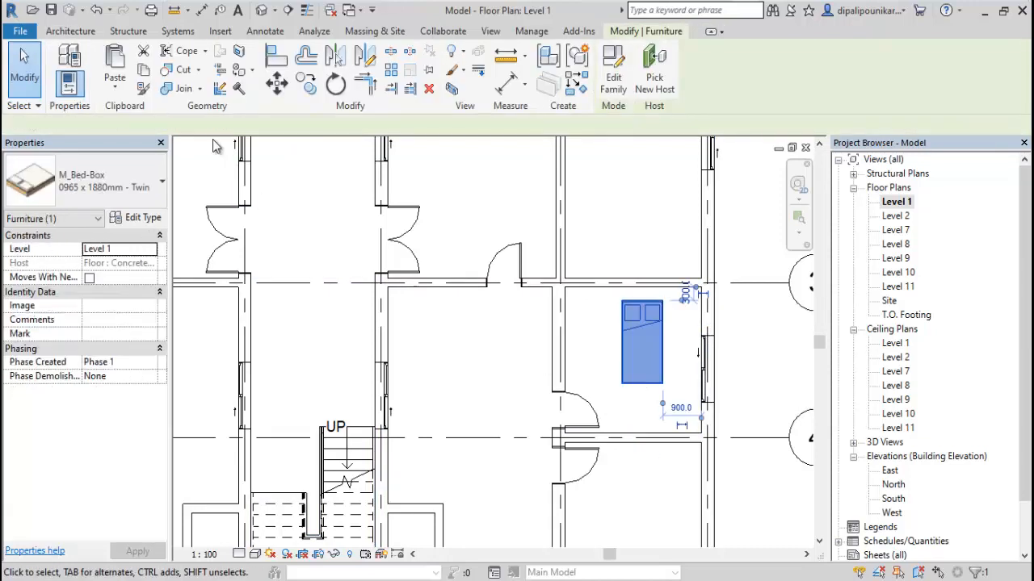
left_click(335, 84)
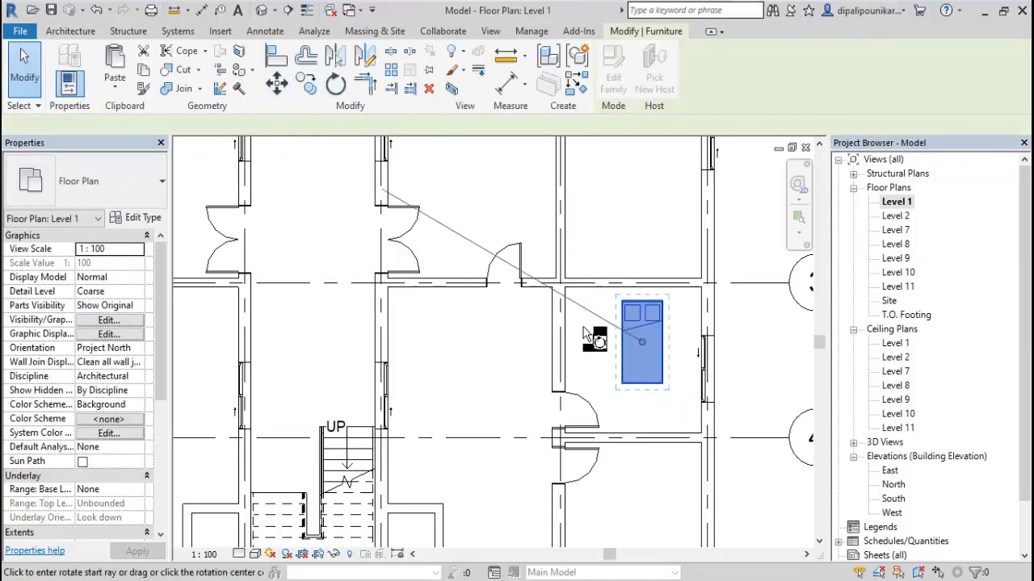
left_click(580, 346)
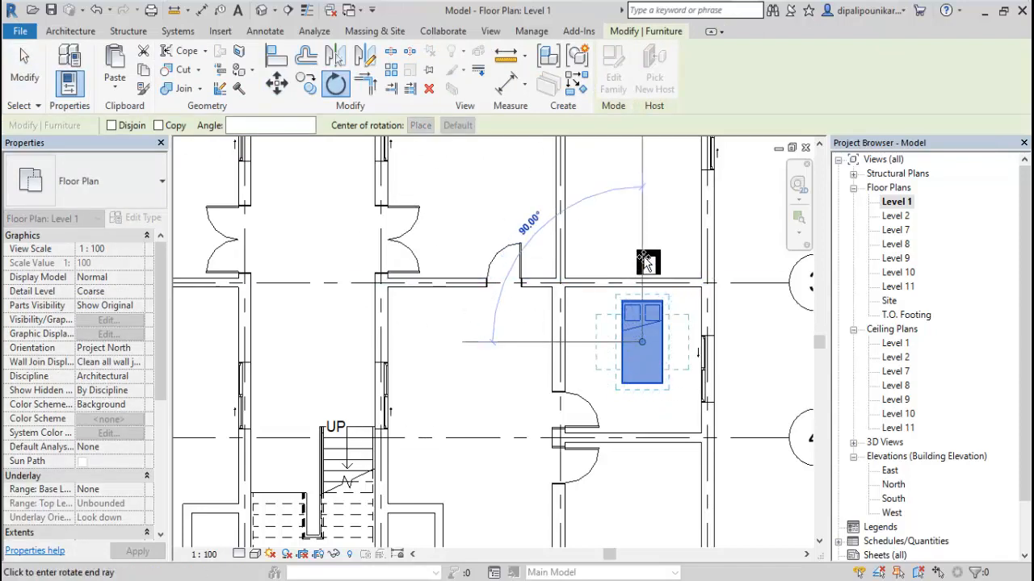
left_click(638, 291)
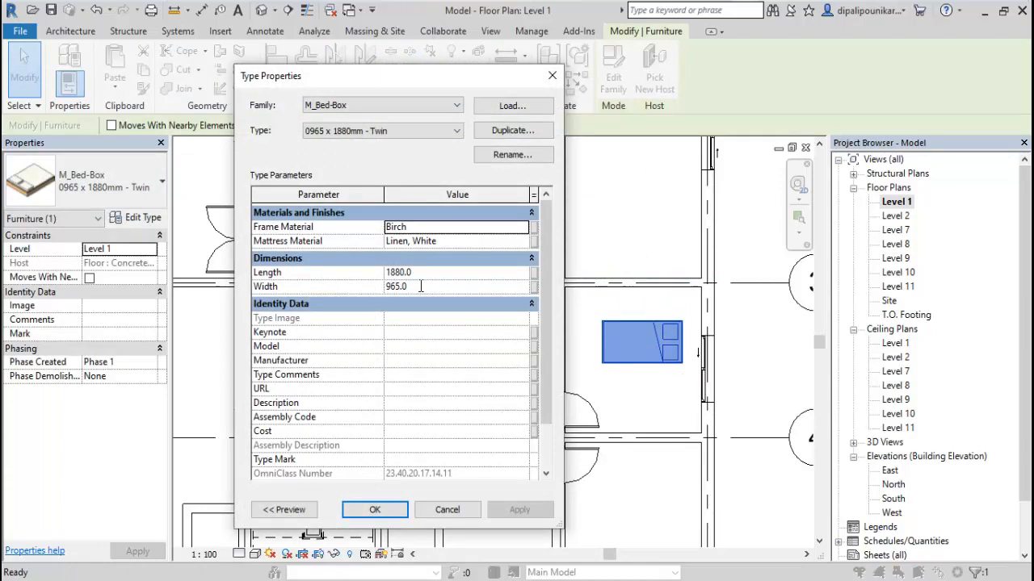
Set the width of the M_Bed-Box twin type to 1200 mm in its type properties.
left_click(420, 286)
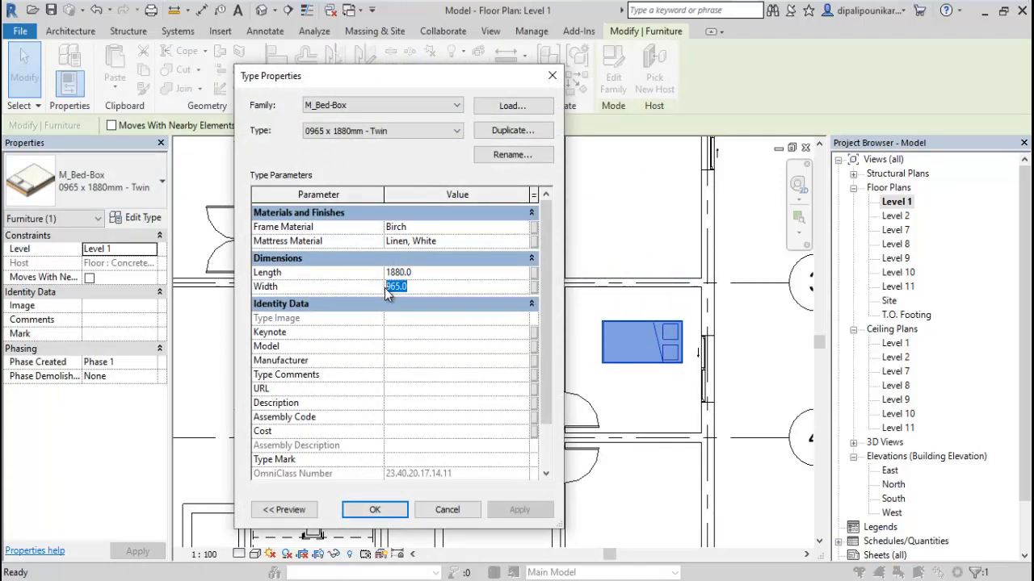
type("1200")
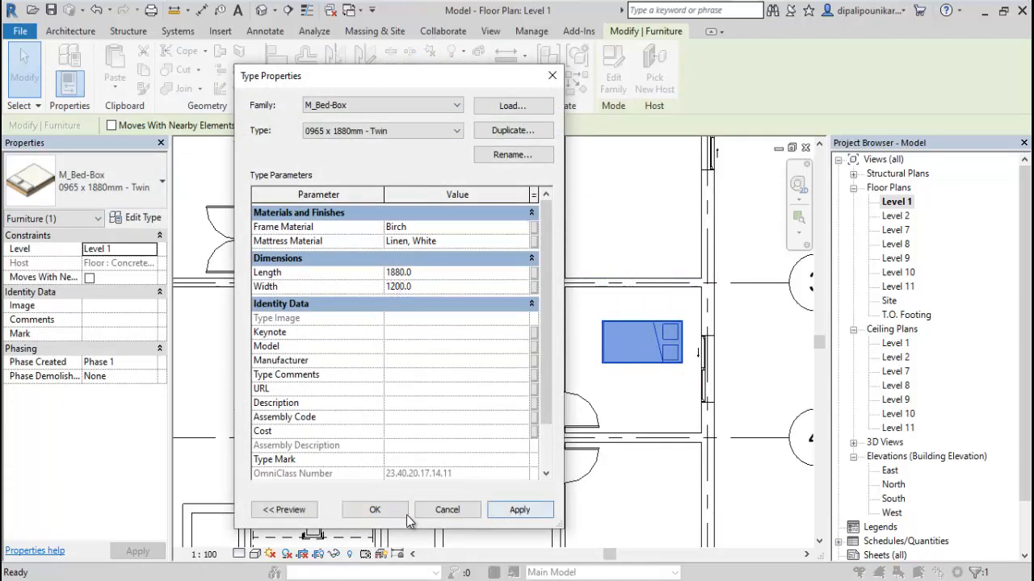
left_click(381, 510)
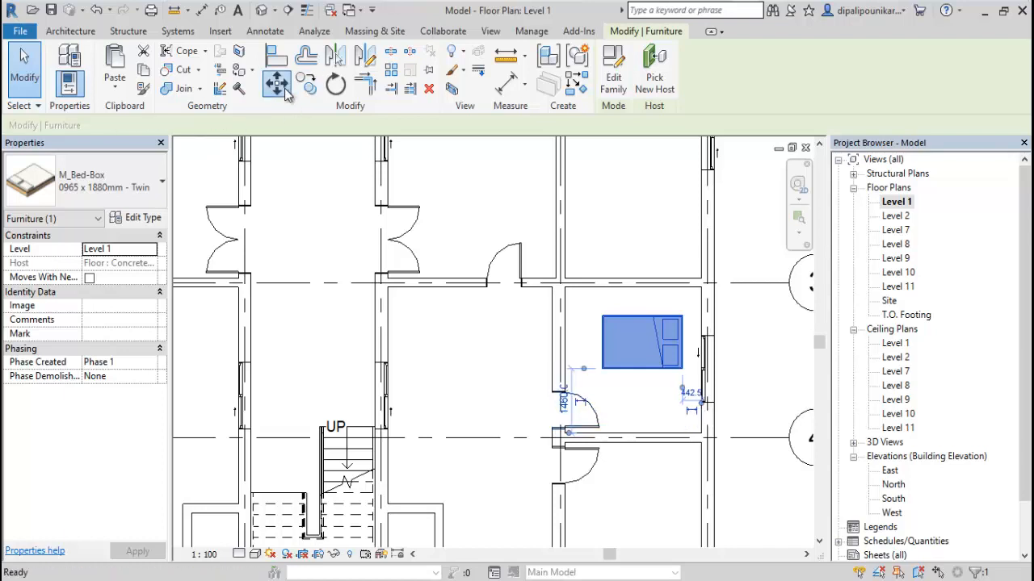
Move the bed 300 mm away from the grid 11 wall and 500 mm towards the grid 3 wall.
left_click(277, 84)
scroll(665, 307, "up", 2)
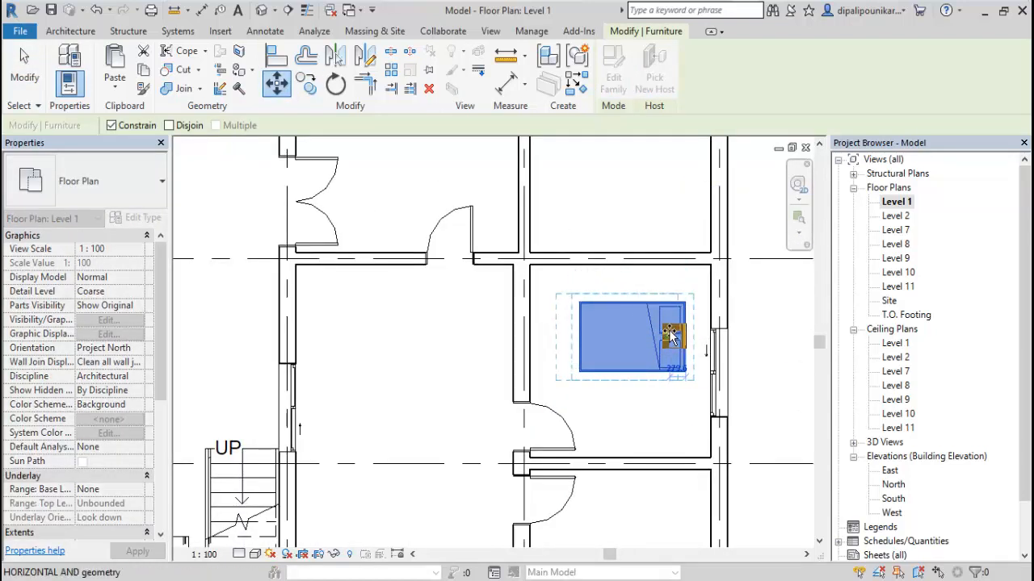
left_click(670, 327)
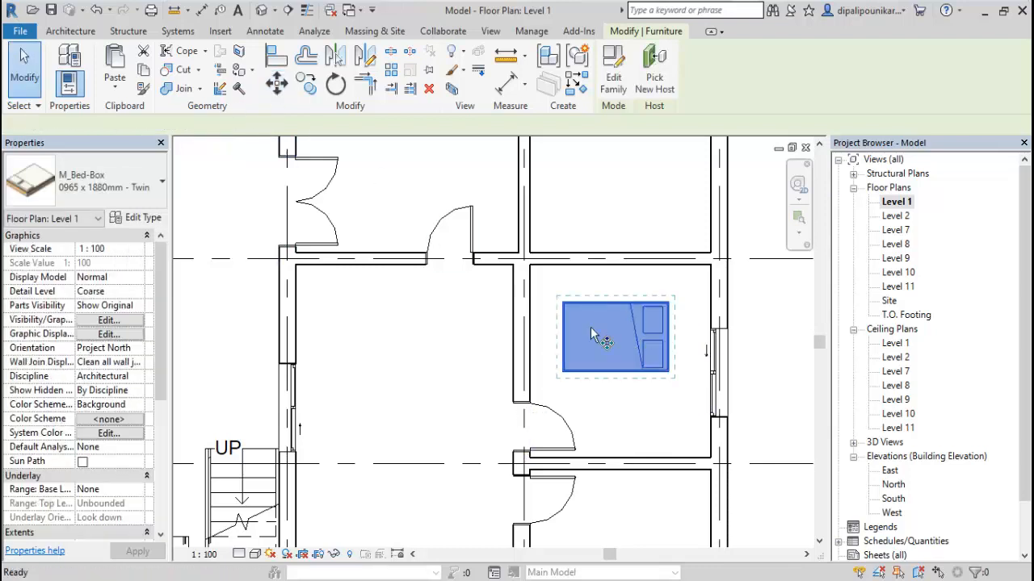
key("m")
key("v")
scroll(685, 355, "up", 3)
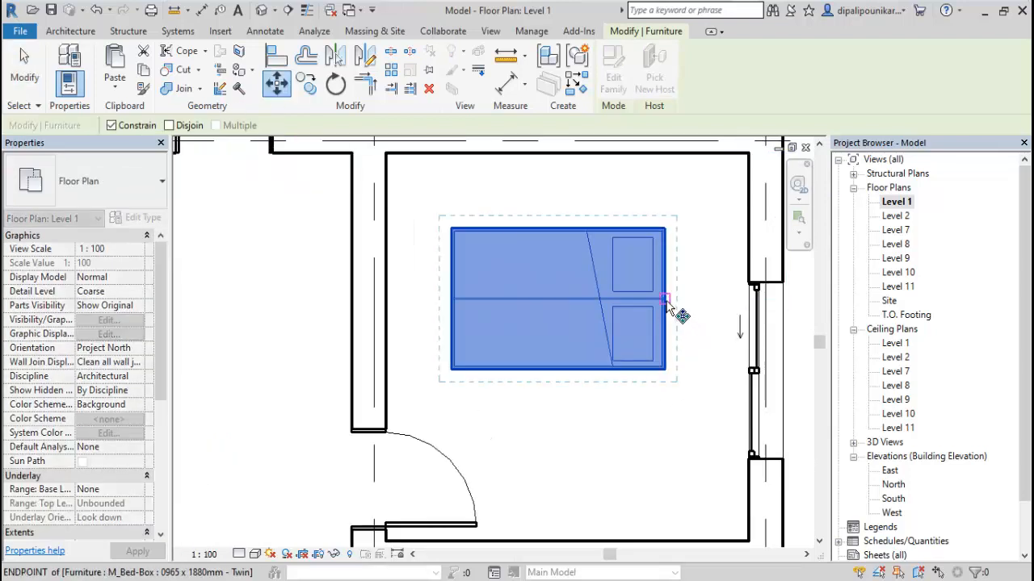
left_click(665, 301)
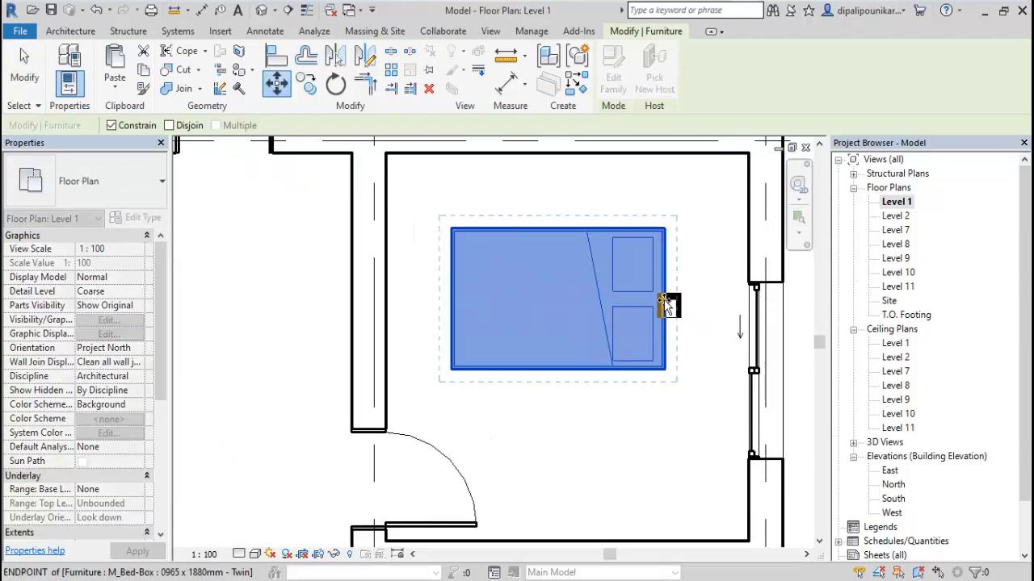
left_click(719, 246)
Move the bed horizontally until its head end sits flush against the grid 11 wall.
middle_click_drag(687, 219, 482, 273)
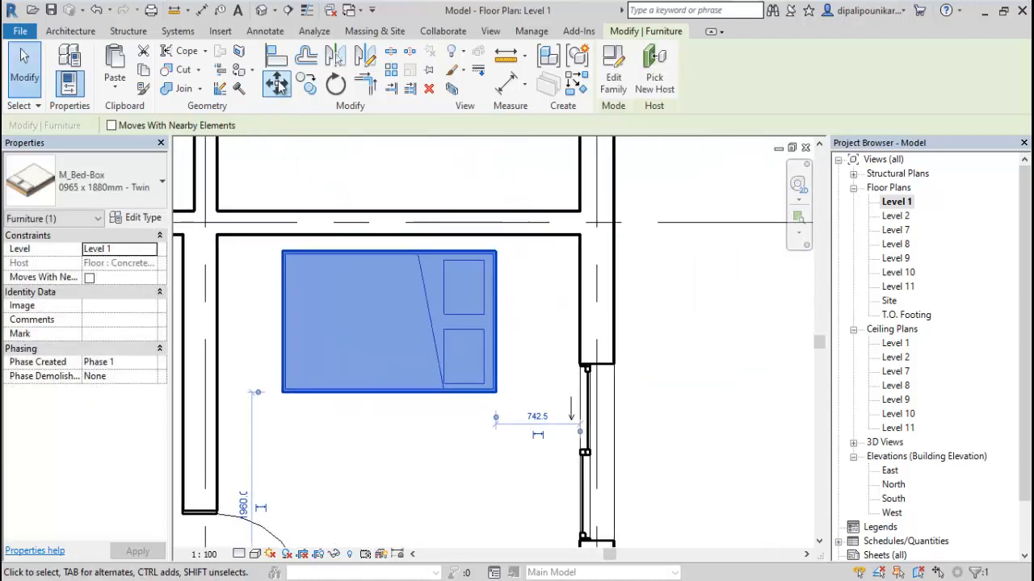
left_click(276, 84)
left_click(495, 252)
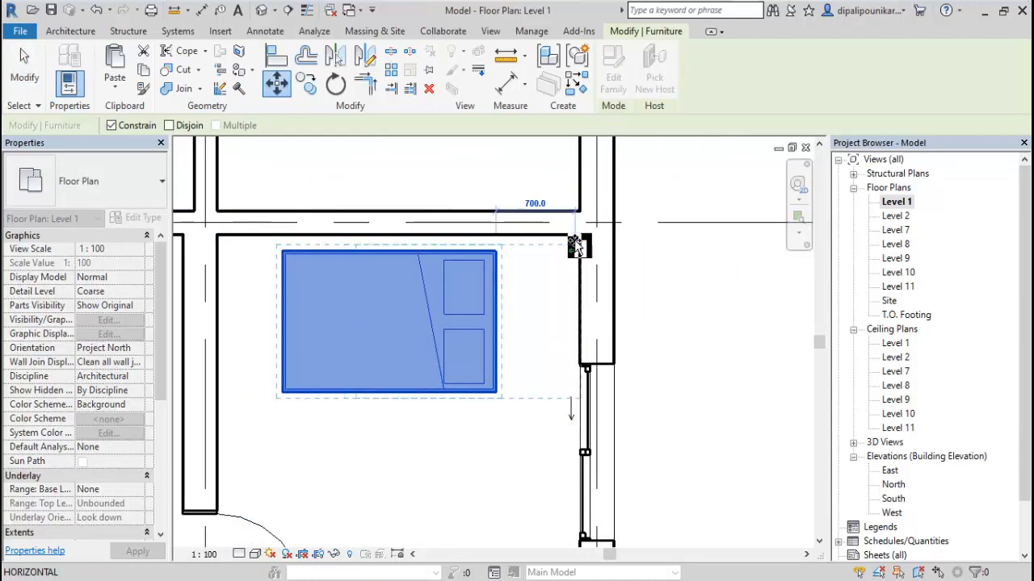
left_click(579, 251)
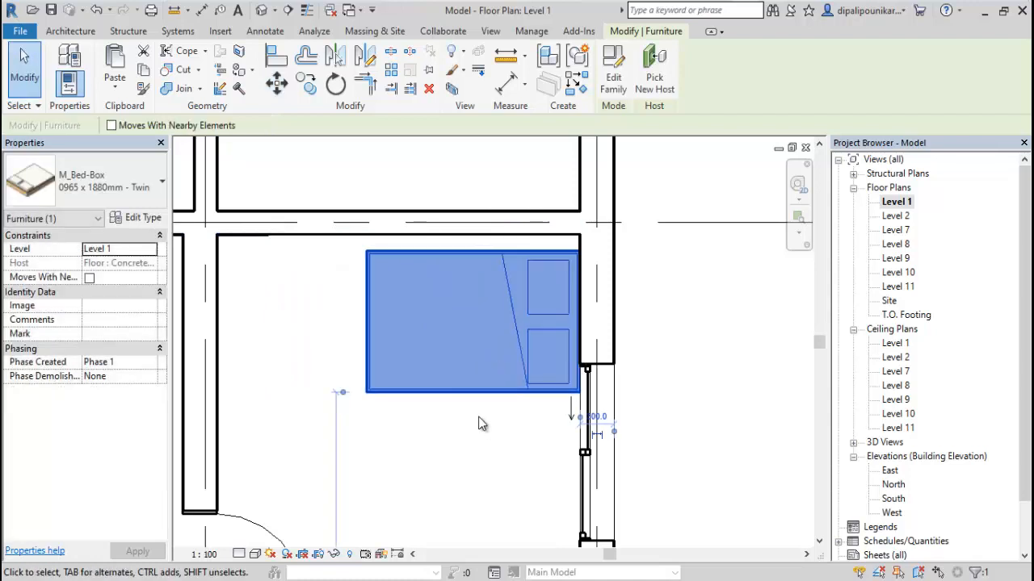
key("Escape")
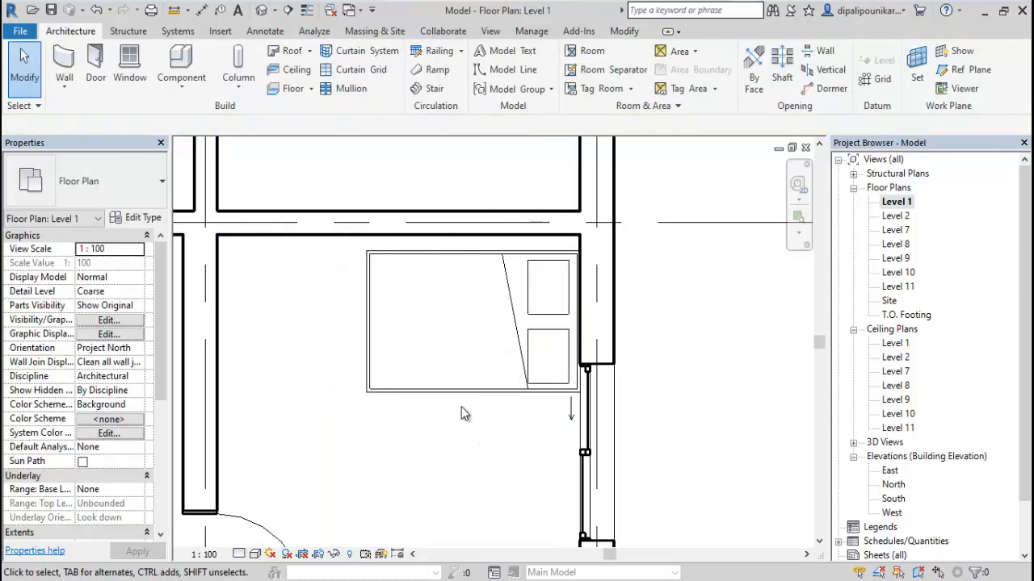
Rotate the bed 90° counterclockwise so its head end faces the grid 3 wall.
left_click(445, 391)
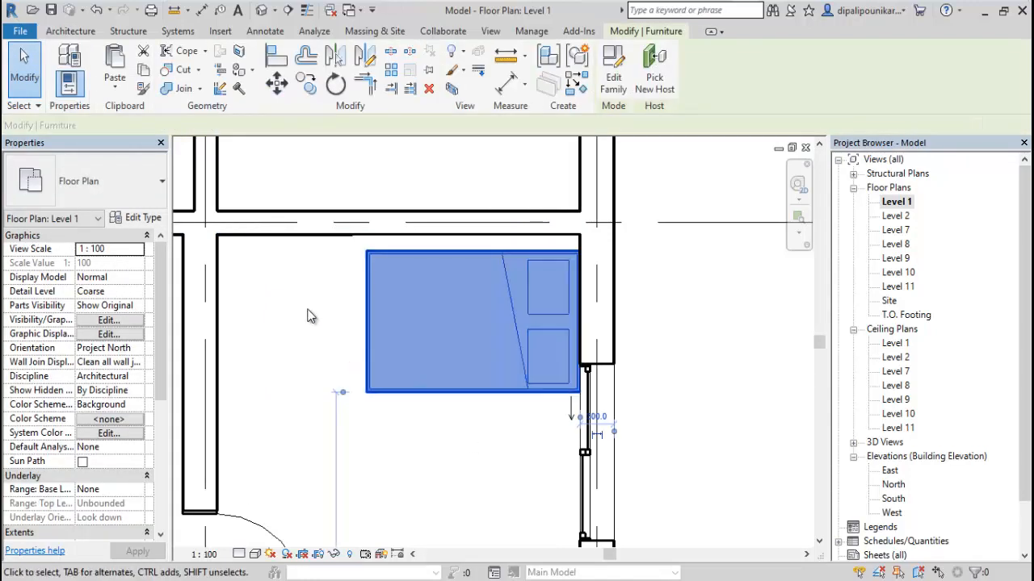
scroll(331, 348, "down", 2)
key("r")
key("o")
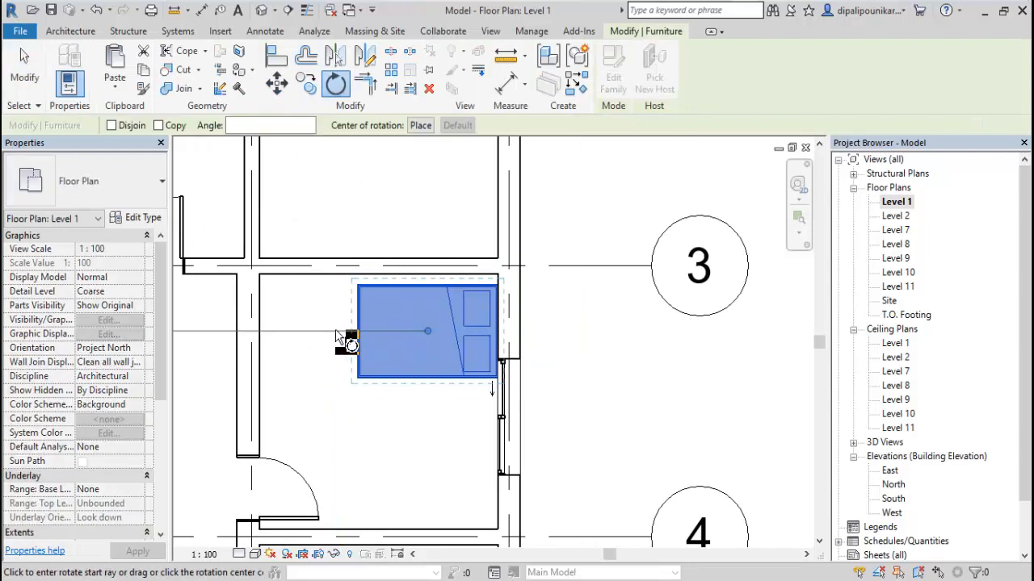
left_click(343, 331)
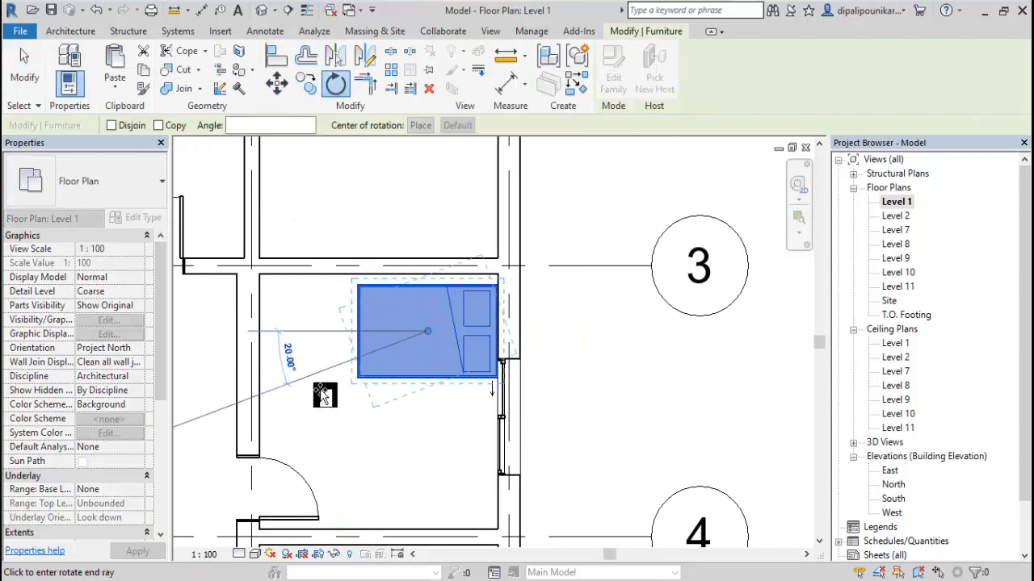
left_click(427, 498)
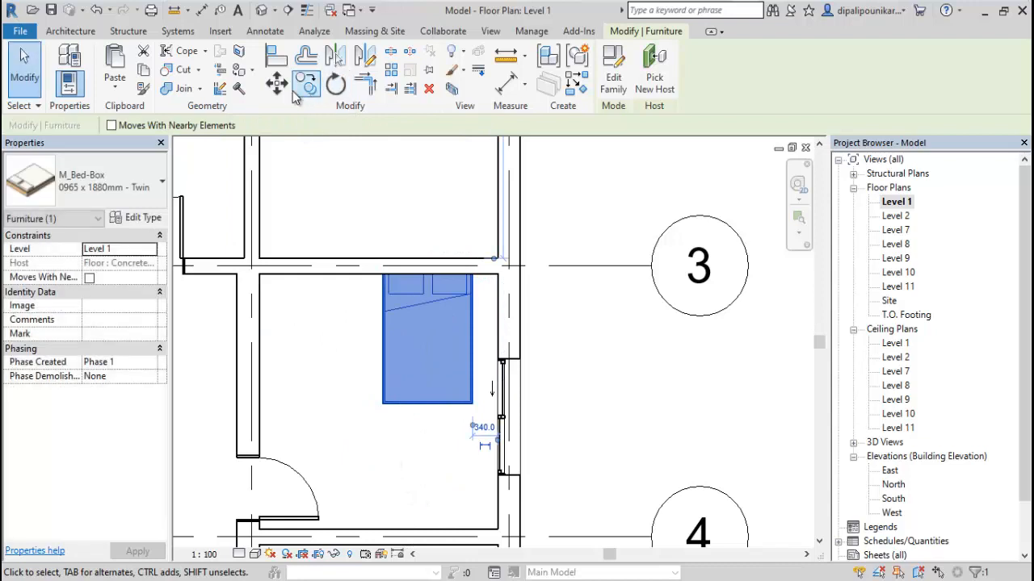
Reposition the bed with its head against the grid 3 wall and its side 1000 mm from the grid 11 wall.
left_click(276, 83)
left_click(376, 380)
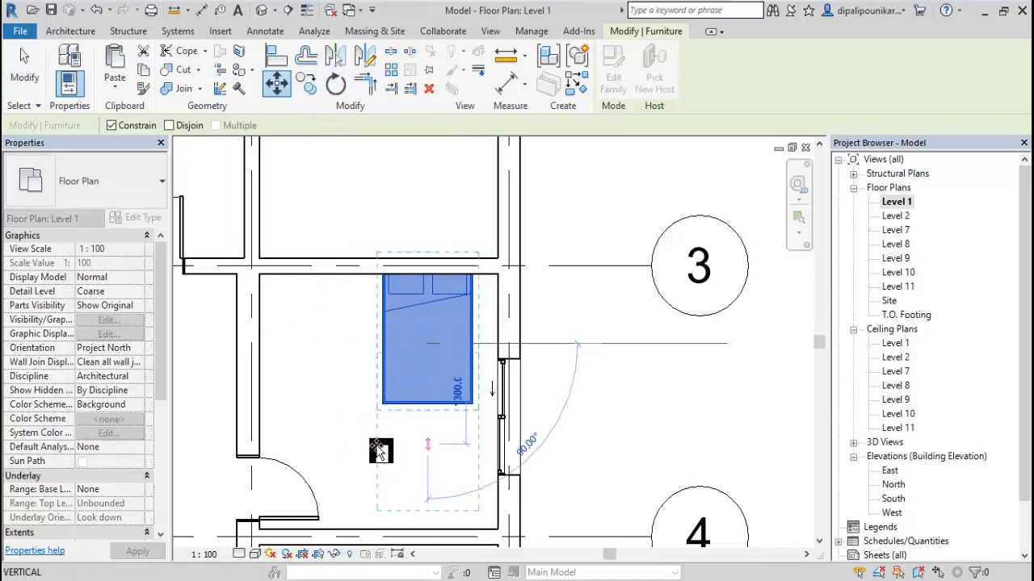
left_click(373, 457)
left_click(276, 83)
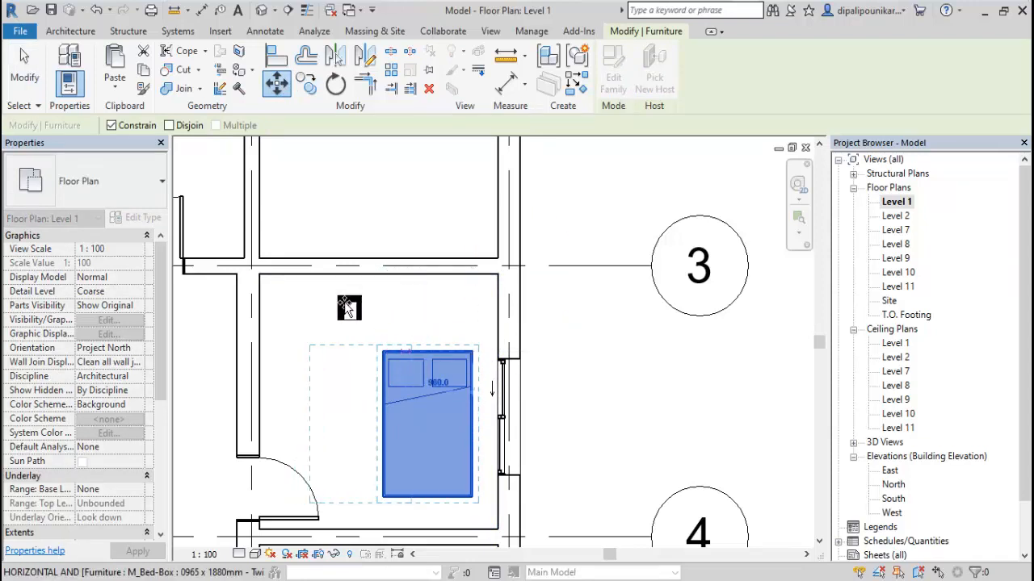
middle_click_drag(372, 318, 443, 249)
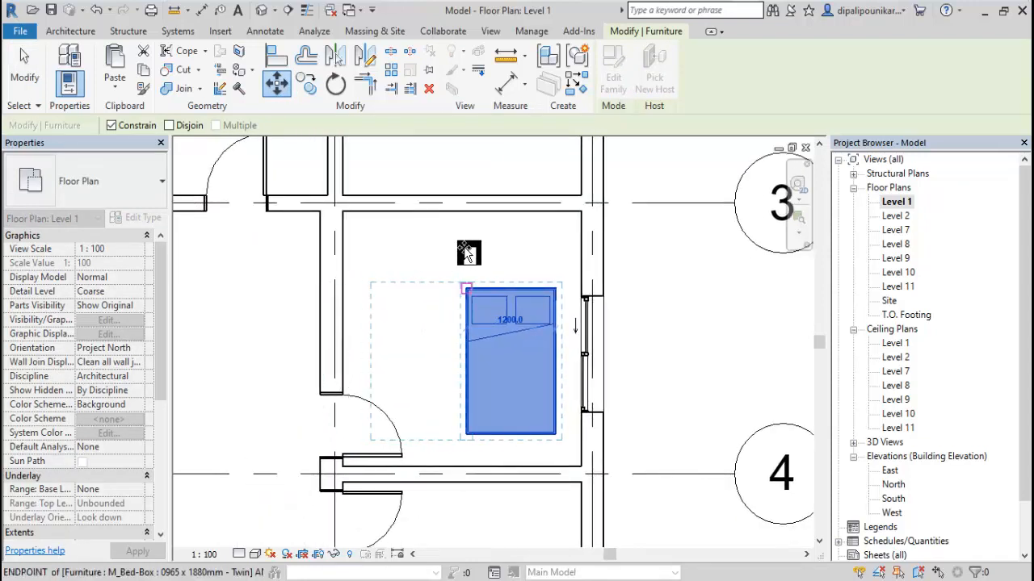
left_click(504, 251)
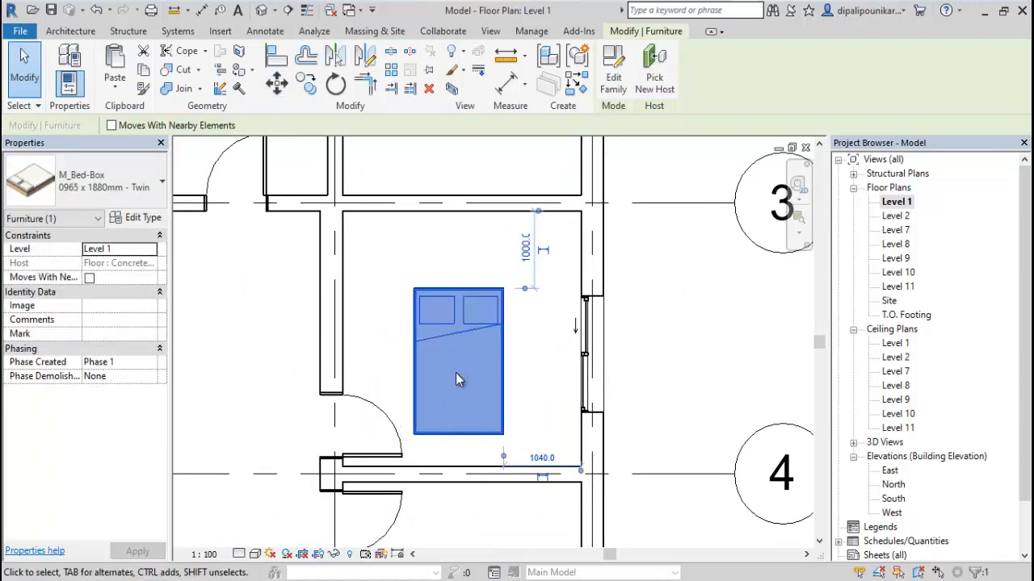
left_click_drag(462, 340, 463, 302)
left_click(526, 332)
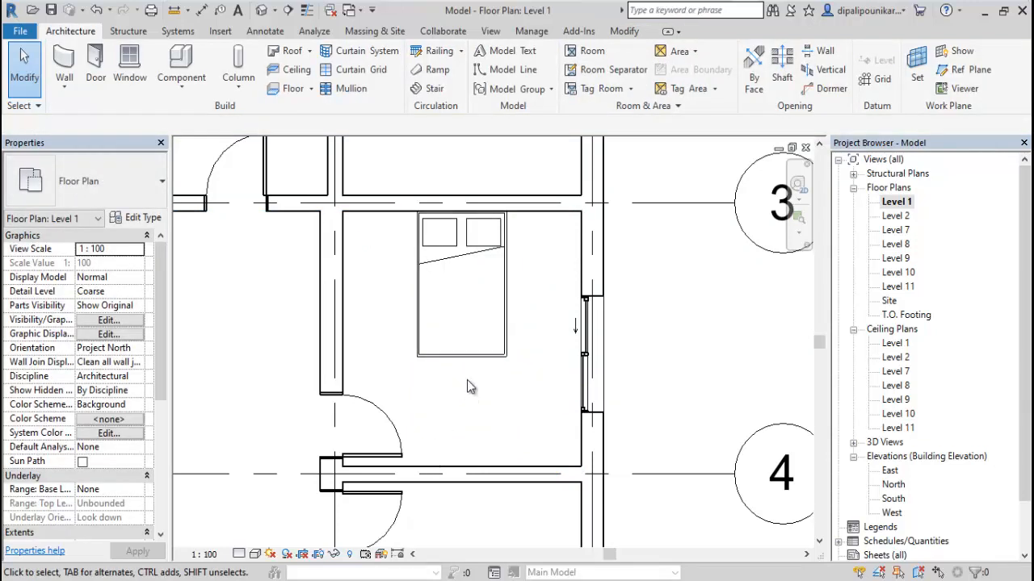
Copy the bed 15000 mm horizontally into the room between grids 6–7 and 3–4, against the grid 3 wall.
left_click(456, 357)
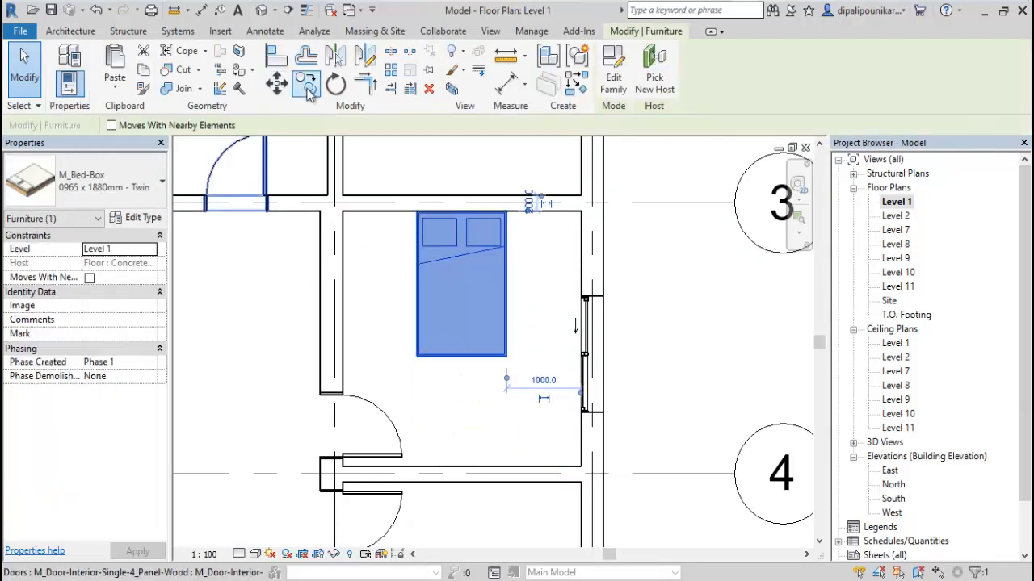
key("c")
key("o")
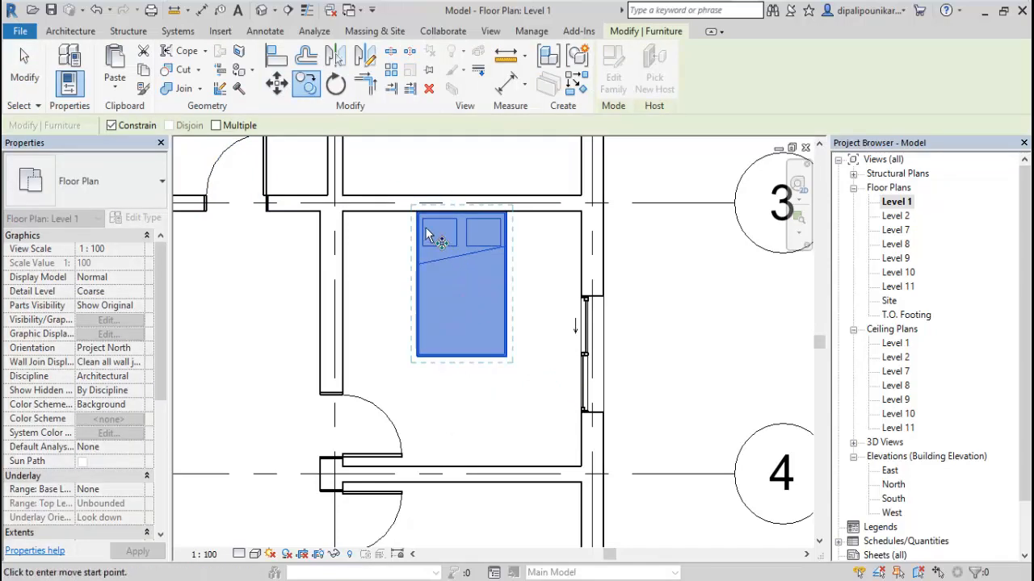
left_click(417, 214)
scroll(485, 331, "down", 4)
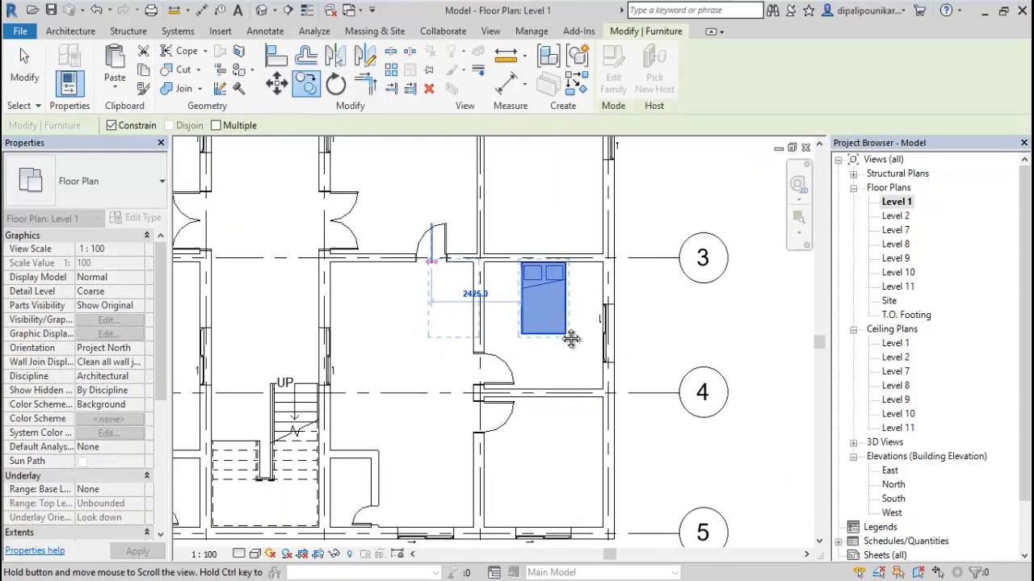
middle_click_drag(339, 332, 510, 329)
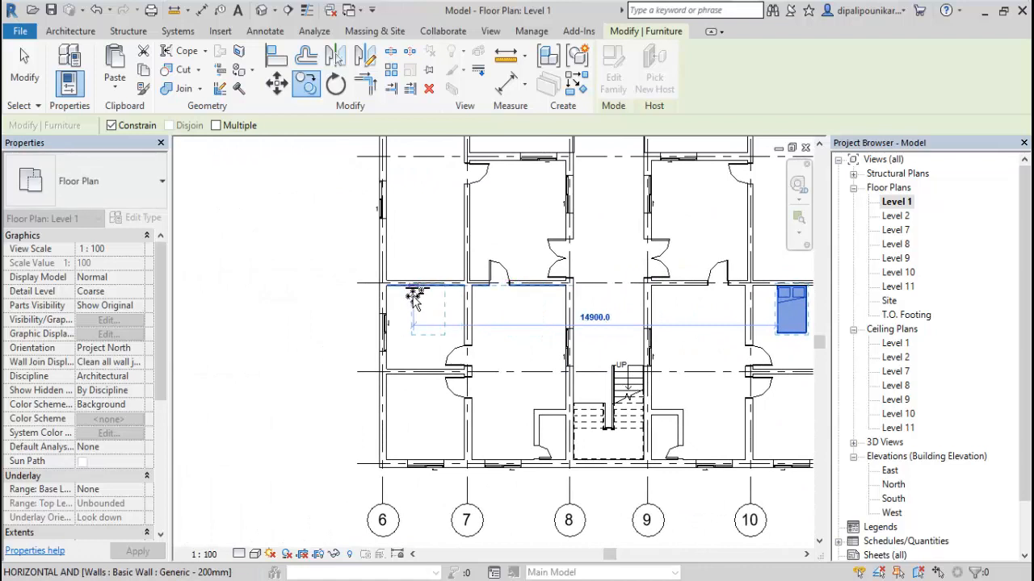
scroll(413, 297, "up", 1)
scroll(412, 298, "up", 1)
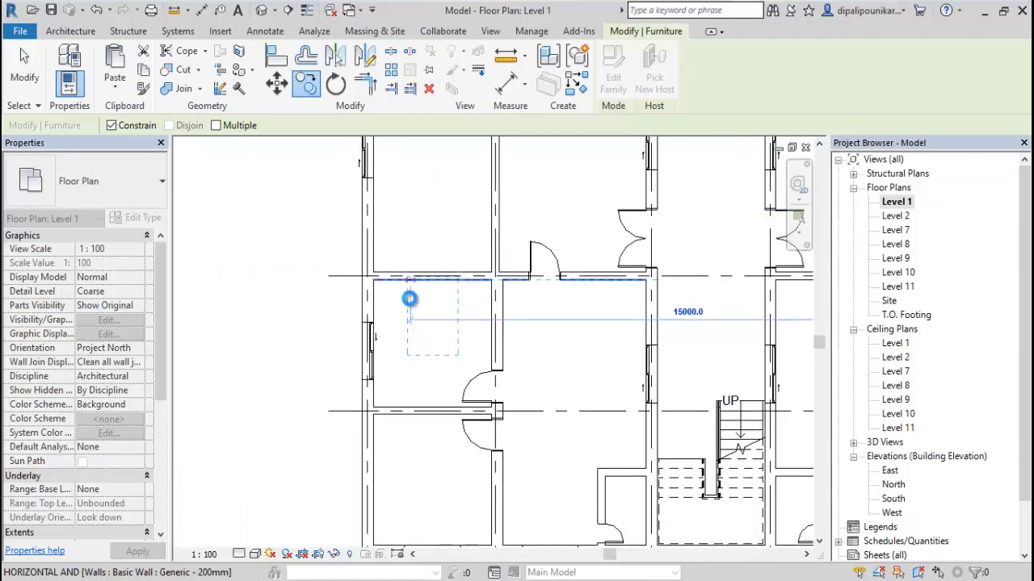
left_click(408, 295)
scroll(401, 372, "down", 3)
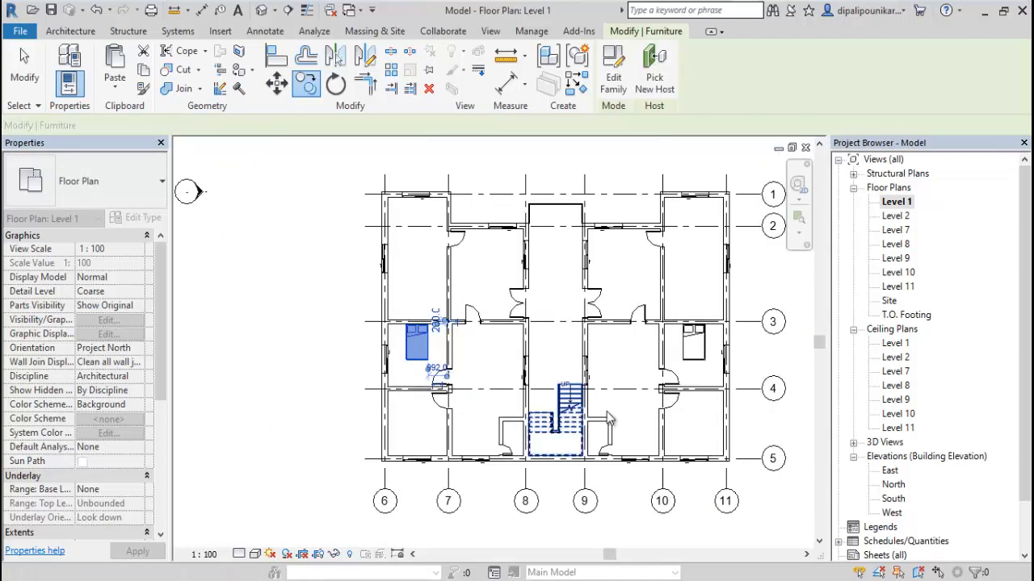
key("Escape")
Copy the bed between grids 10–11 vertically into the room between grids 4–5, with its head against the grid 4 wall.
left_click(702, 368)
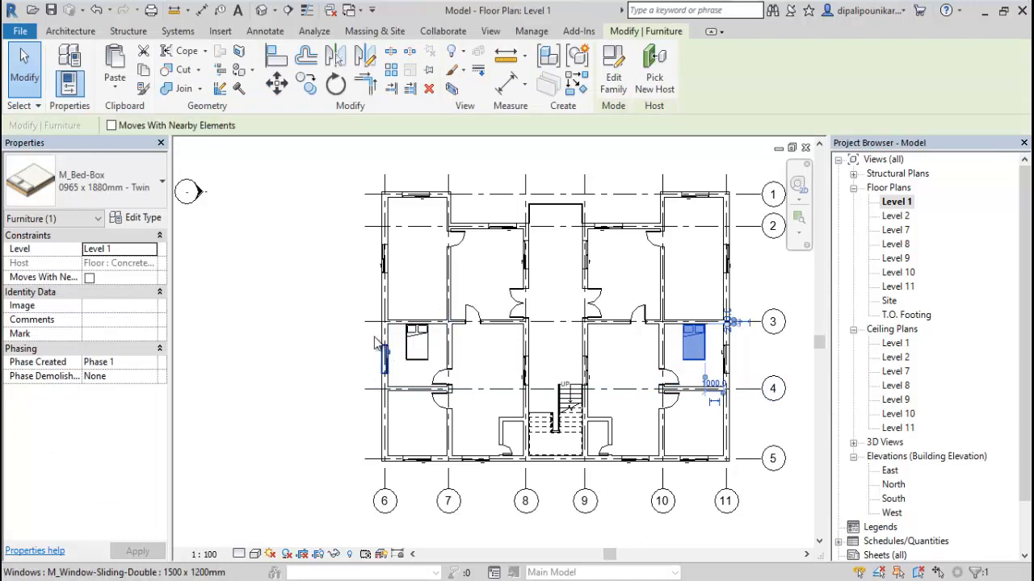
left_click(306, 84)
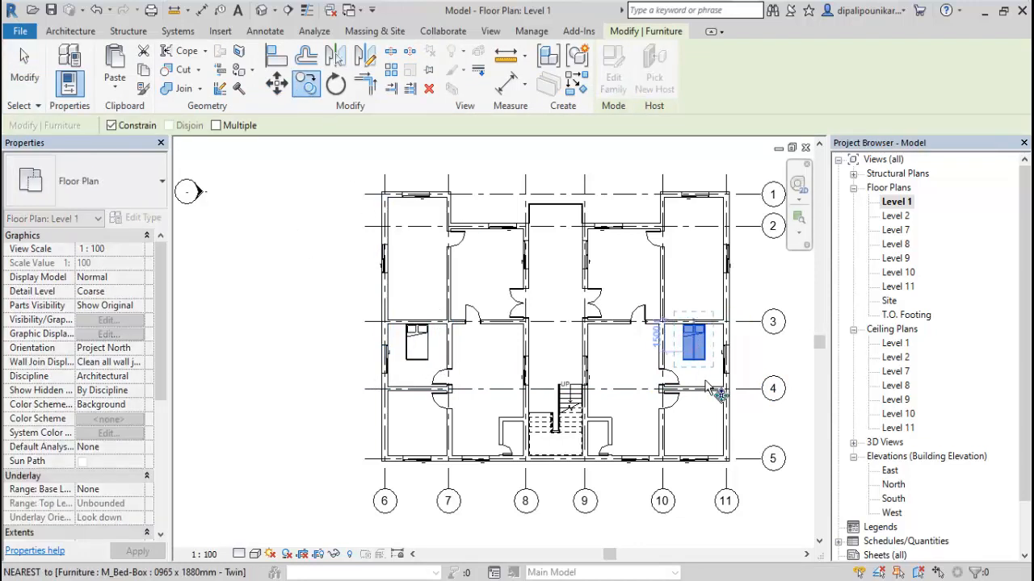
scroll(714, 388, "up", 2)
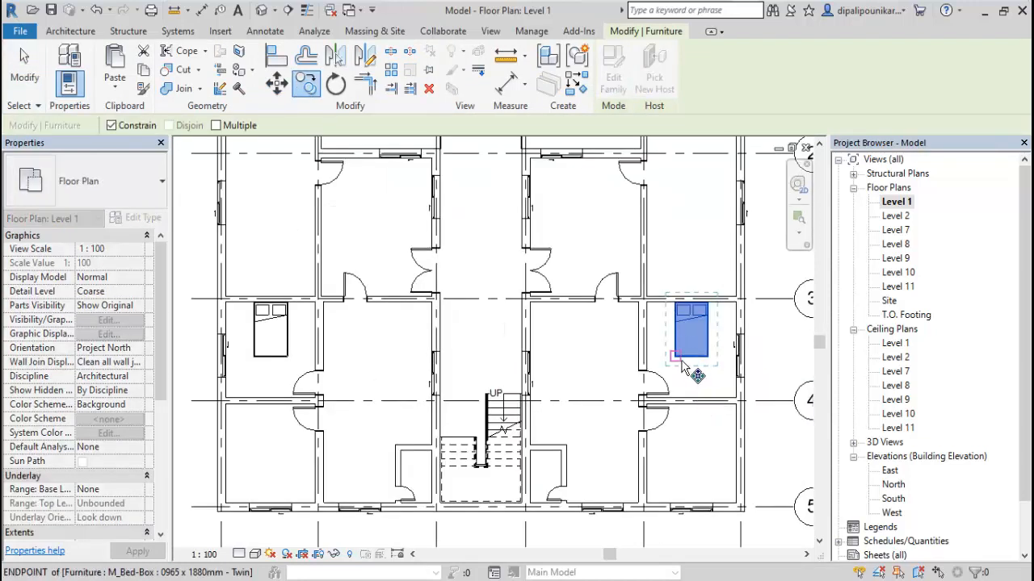
scroll(683, 303, "up", 5)
left_click(659, 308)
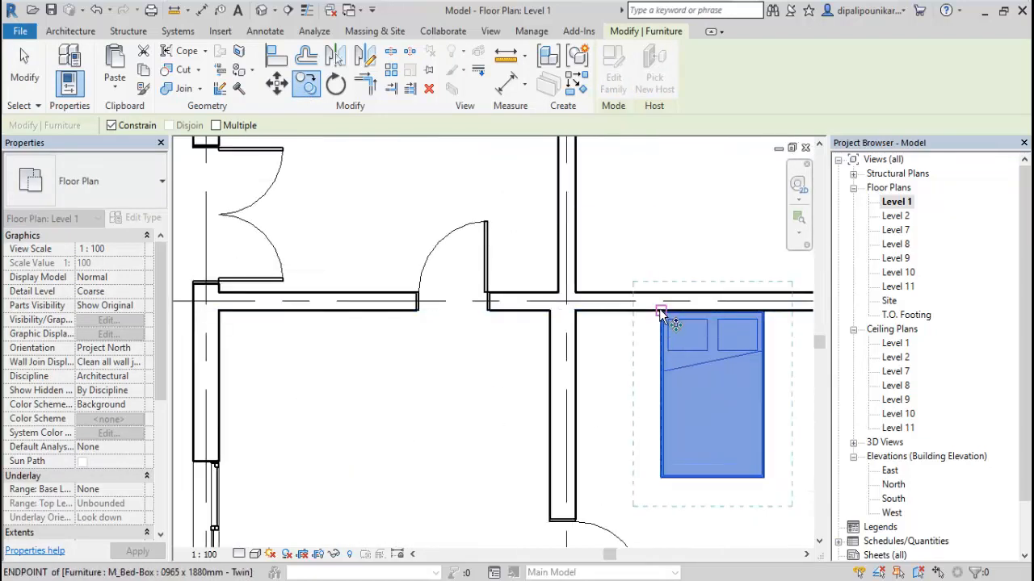
scroll(640, 403, "down", 2)
scroll(650, 436, "down", 2)
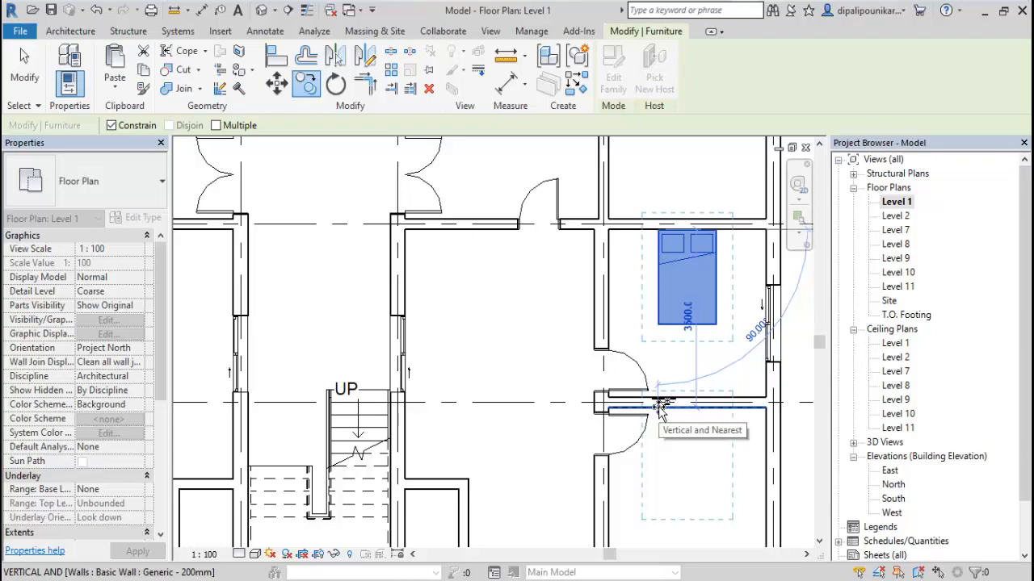
left_click(660, 408)
key("Escape")
key("Escape")
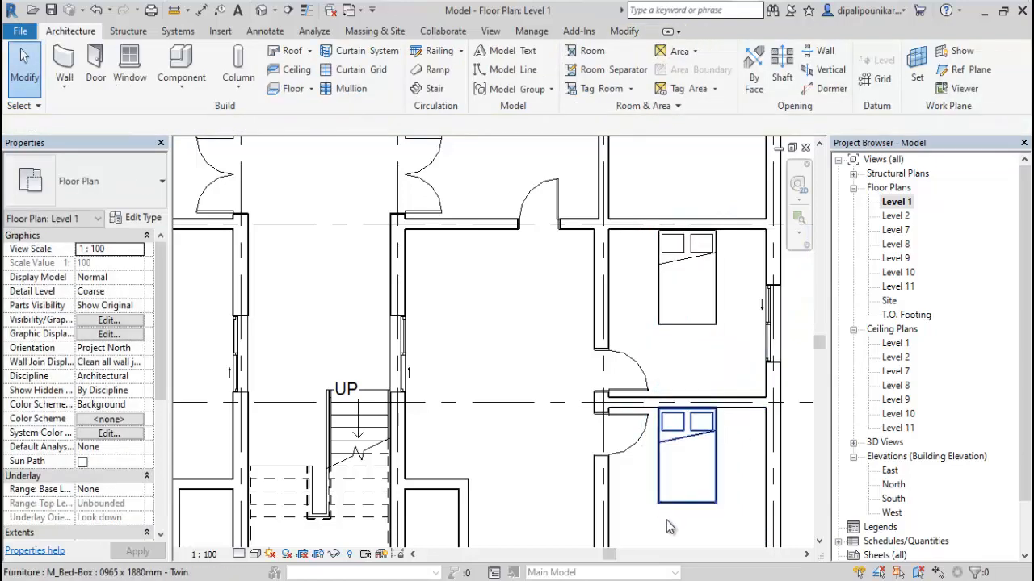
Rotate the copied bed in the room between grids 10–11 and 4–5 by 180° so its head end faces the grid 5 wall.
middle_click_drag(666, 521, 636, 422)
left_click(686, 404)
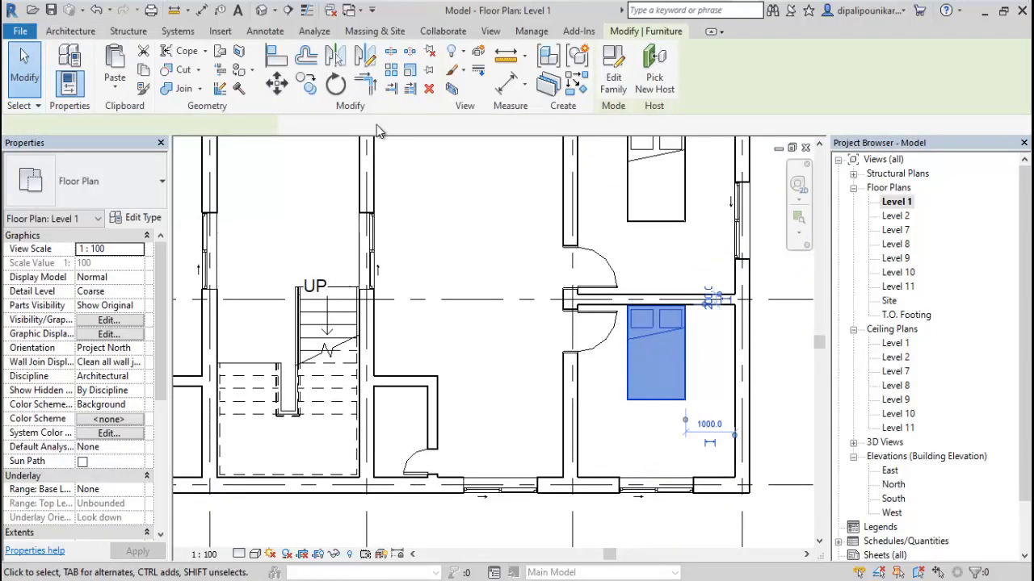
key("r")
key("o")
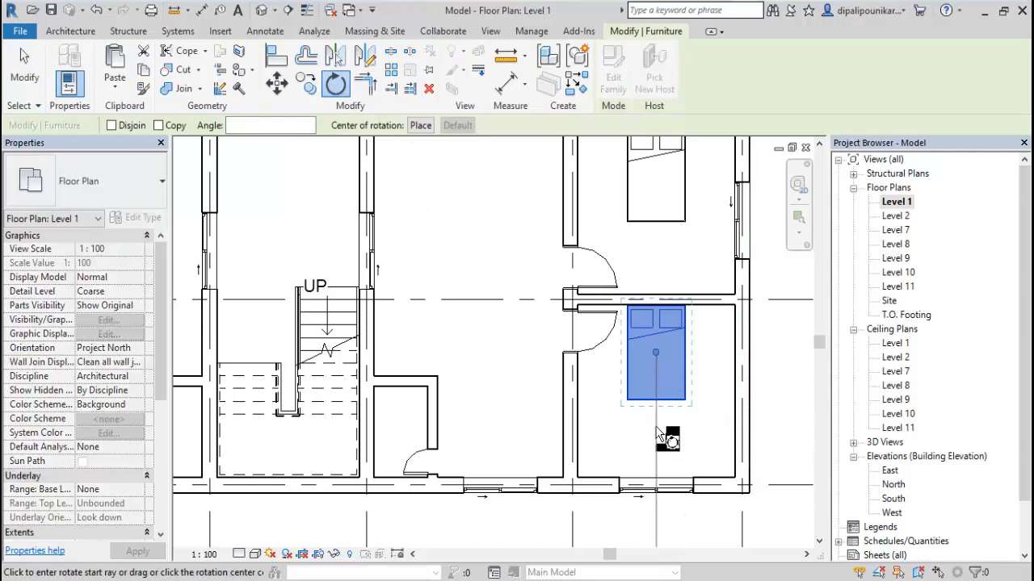
left_click(662, 440)
left_click(658, 255)
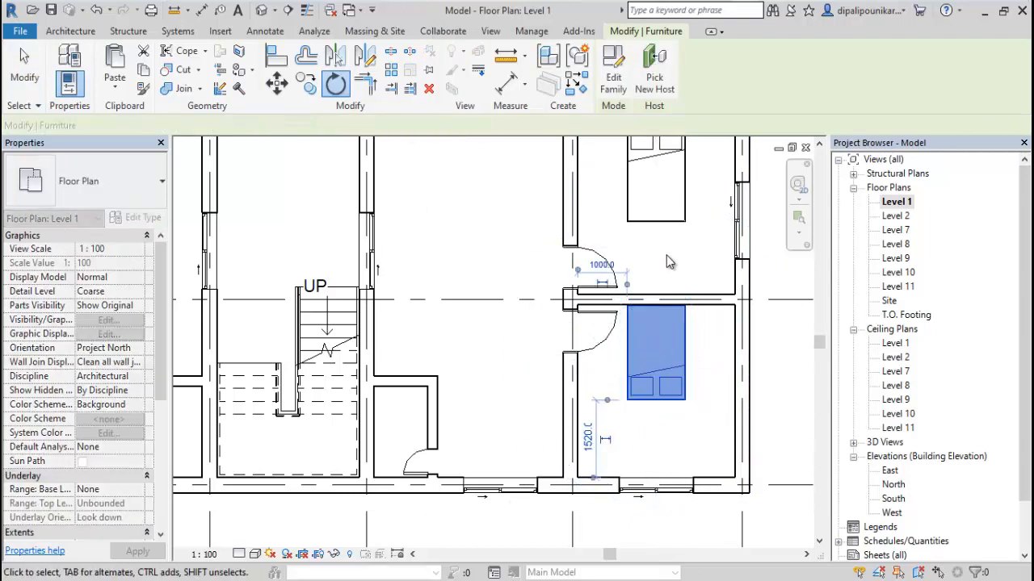
Move the rotated bed vertically 1400 mm towards the grid 5 wall.
key("m")
key("v")
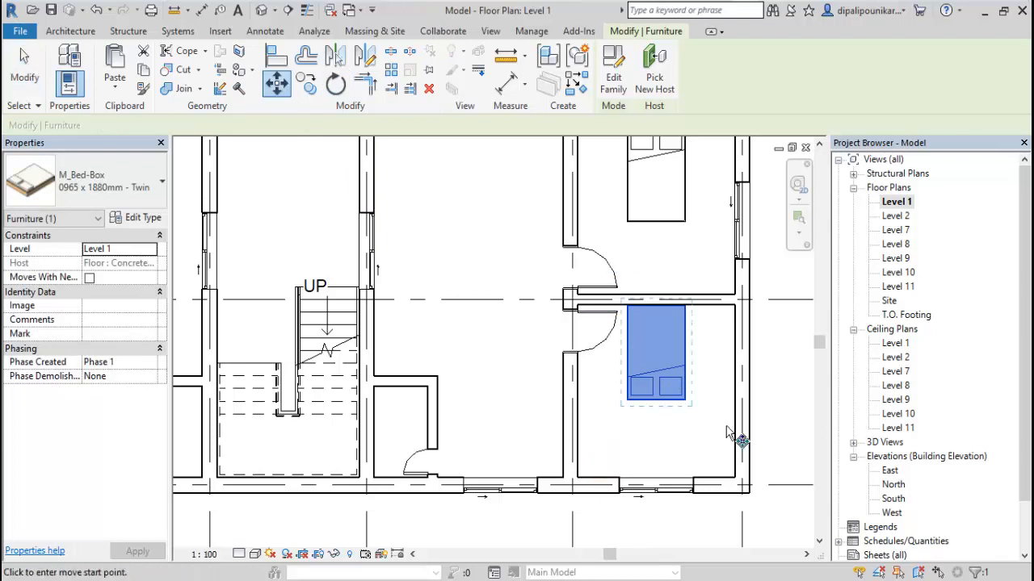
left_click(656, 347)
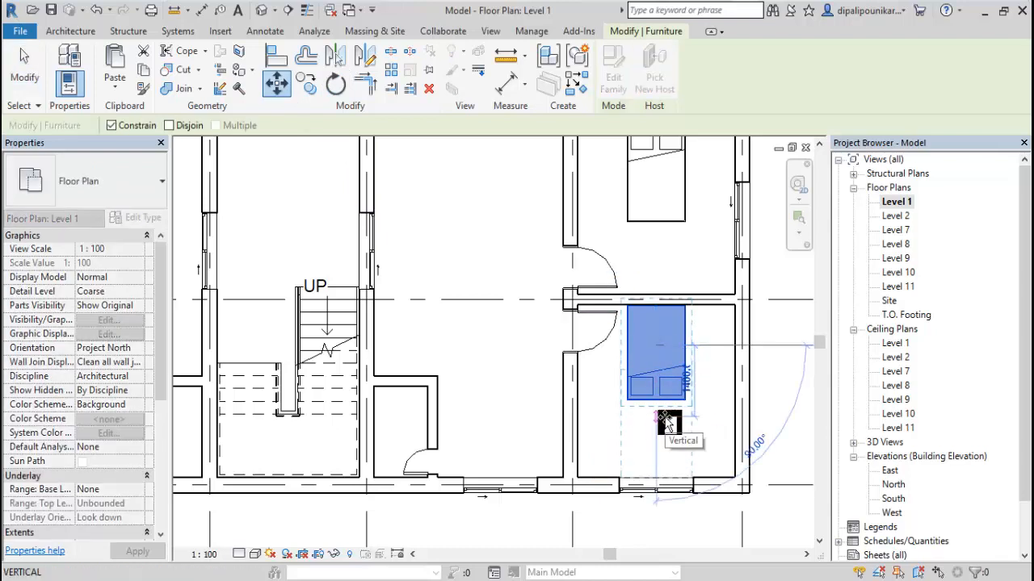
left_click(667, 420)
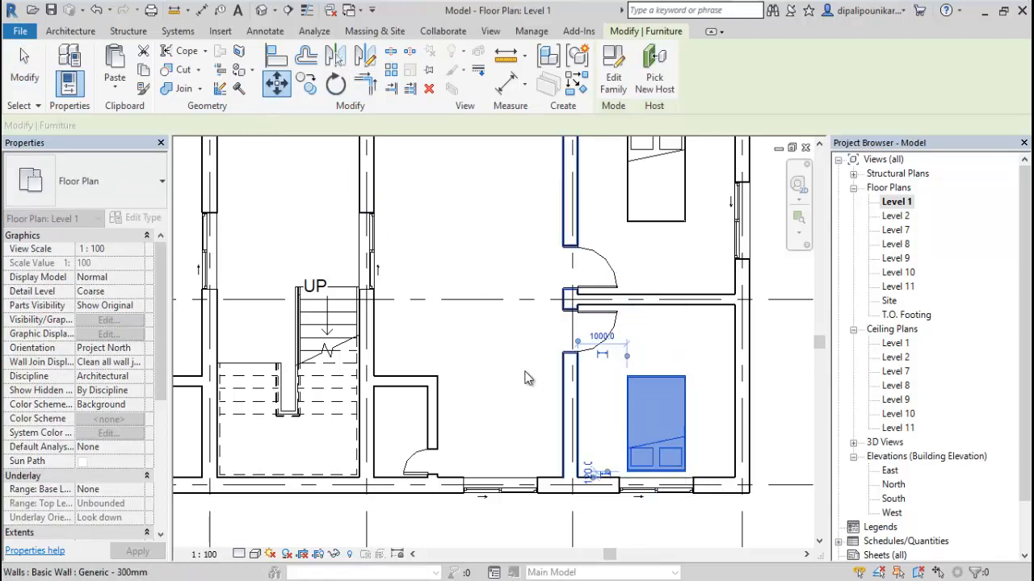
scroll(619, 289, "up", 3)
key("Escape")
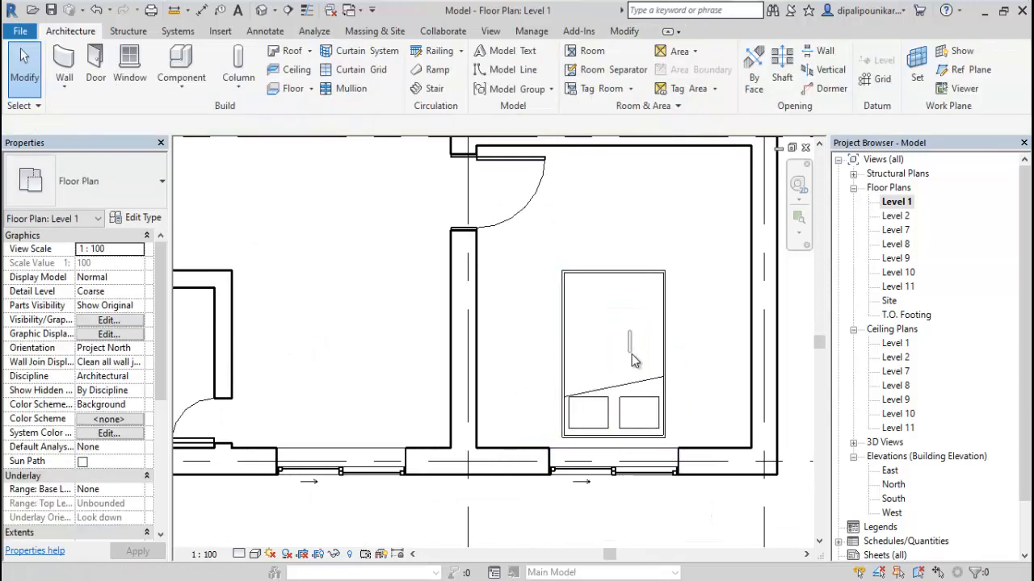
Nudge the bed closer to the grid 5 window wall until its head end sits against the inner wall face.
left_click(617, 363)
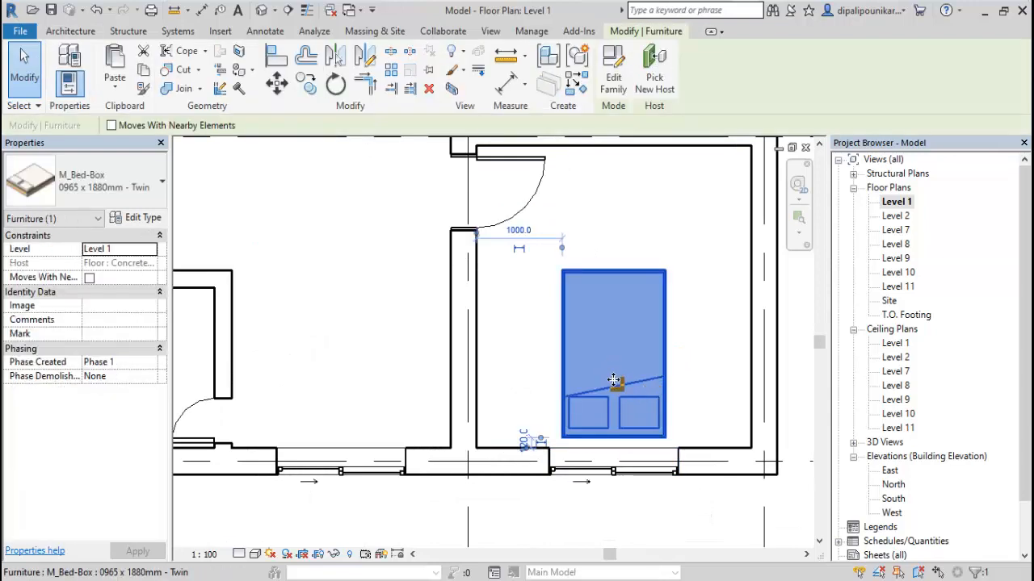
scroll(623, 478, "up", 3)
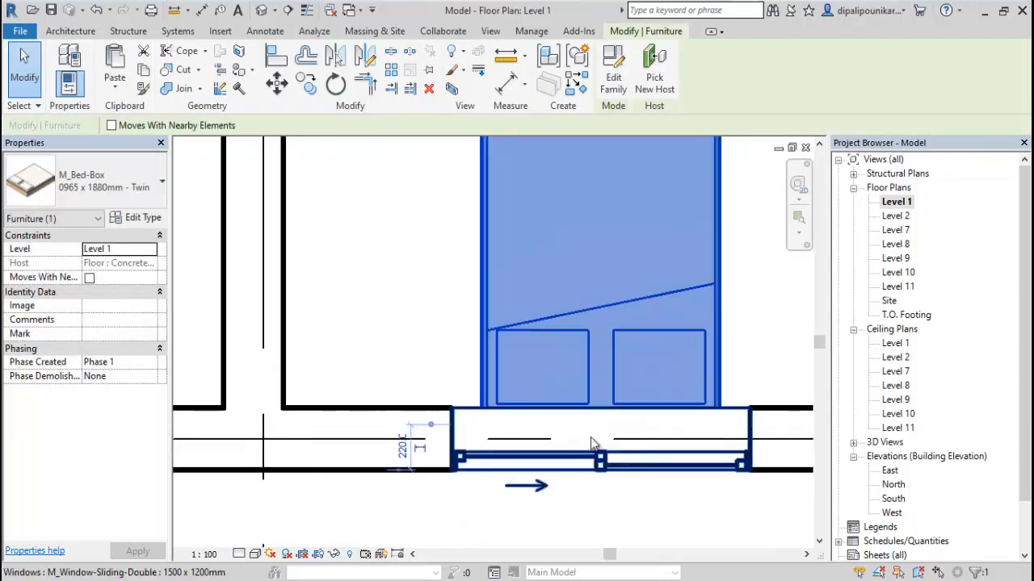
scroll(592, 443, "up", 1)
left_click_drag(600, 315, 602, 292)
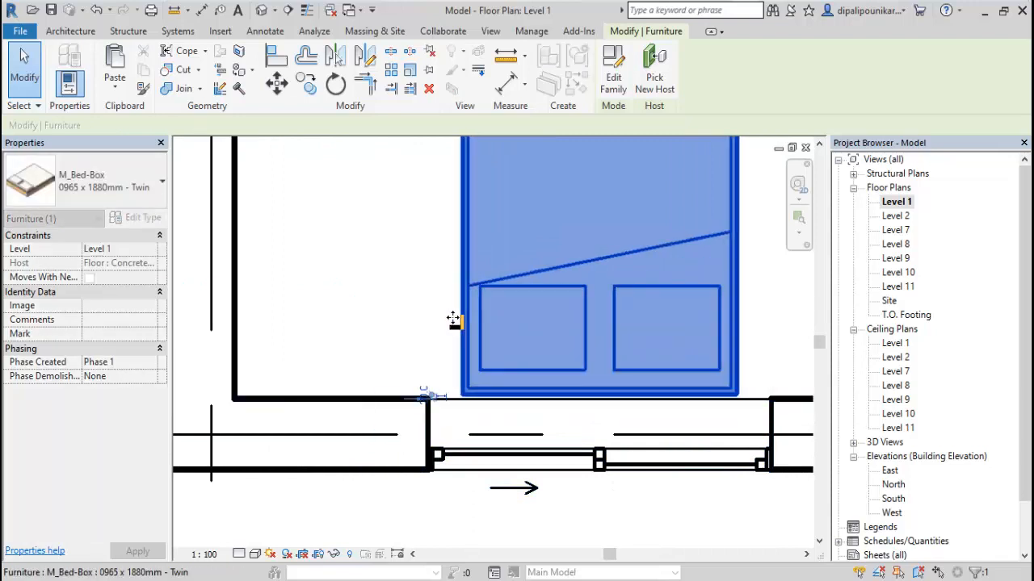
Copy the bed horizontally into the room between grids 6–7 and 4–5, keeping its head against the grid 5 wall.
left_click(307, 96)
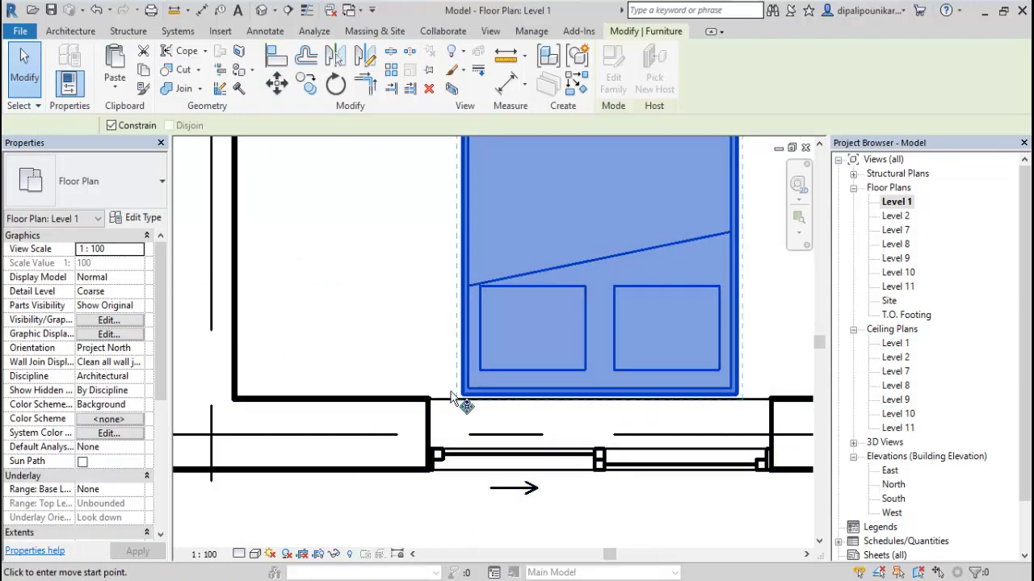
left_click(464, 397)
scroll(345, 407, "down", 2)
scroll(346, 407, "down", 3)
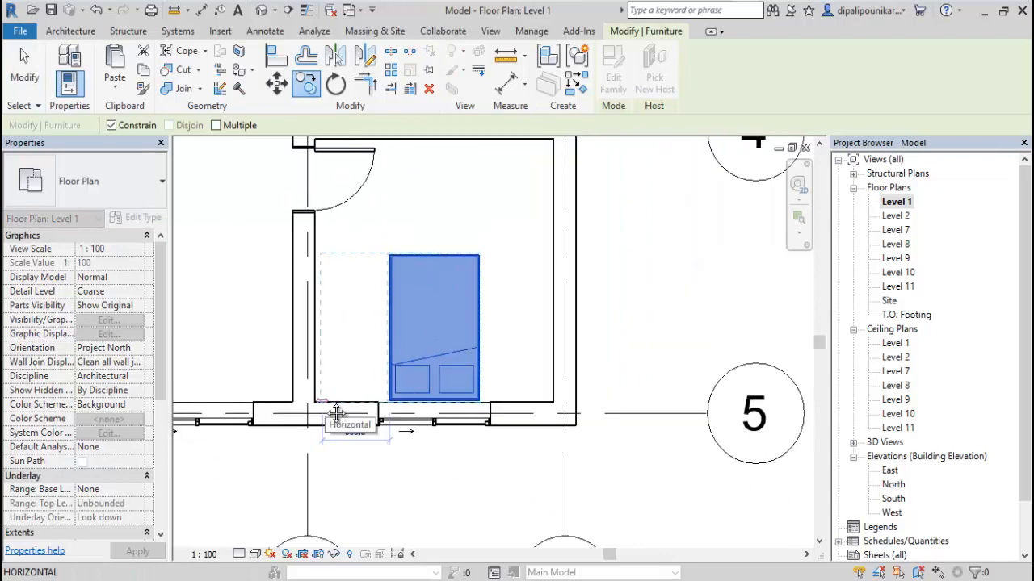
middle_click_drag(337, 415, 770, 452)
scroll(528, 453, "down", 2)
middle_click_drag(347, 446, 656, 448)
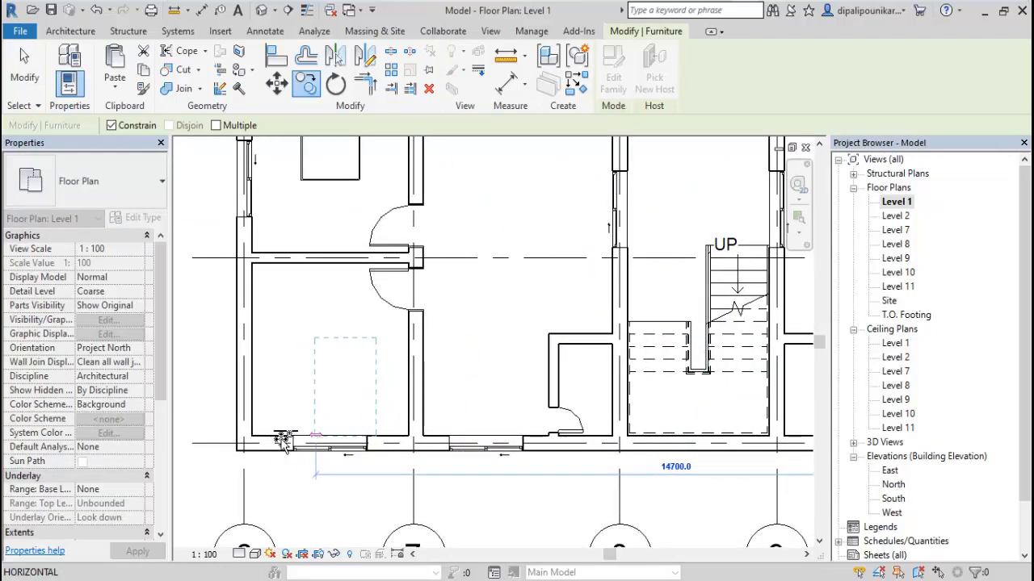
scroll(293, 466, "up", 1)
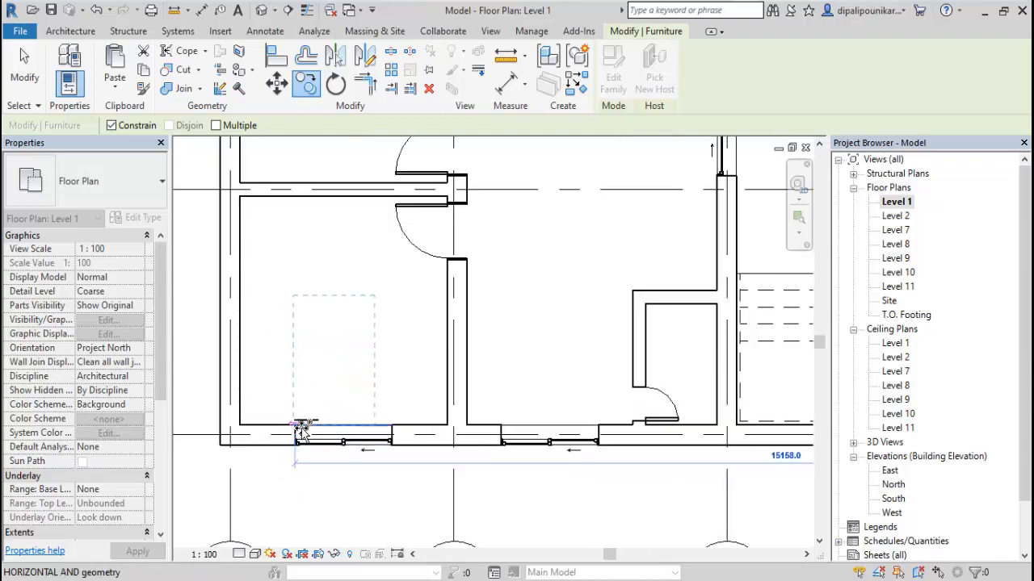
scroll(303, 424, "up", 1)
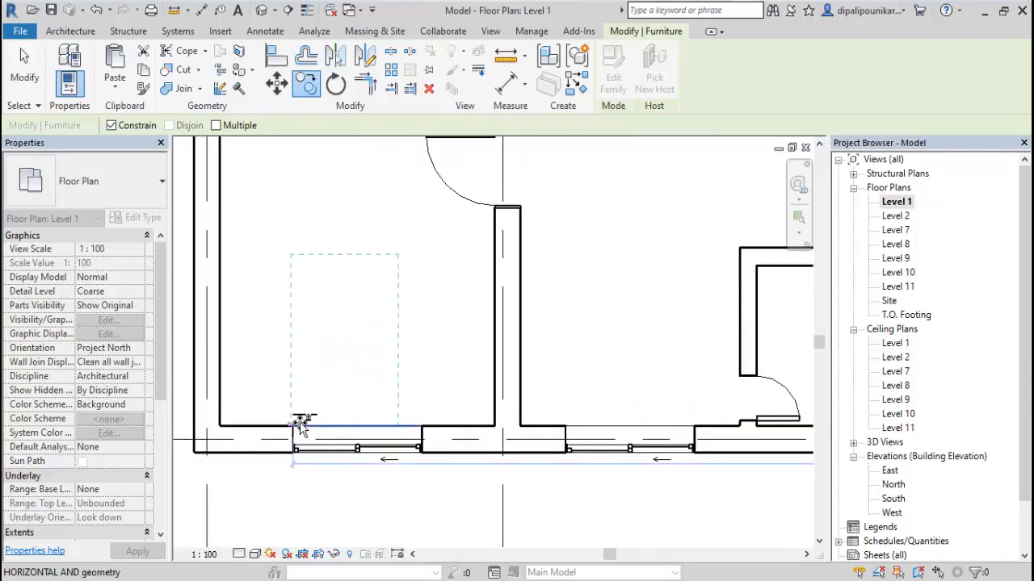
left_click(307, 427)
key("Escape")
scroll(370, 407, "down", 2)
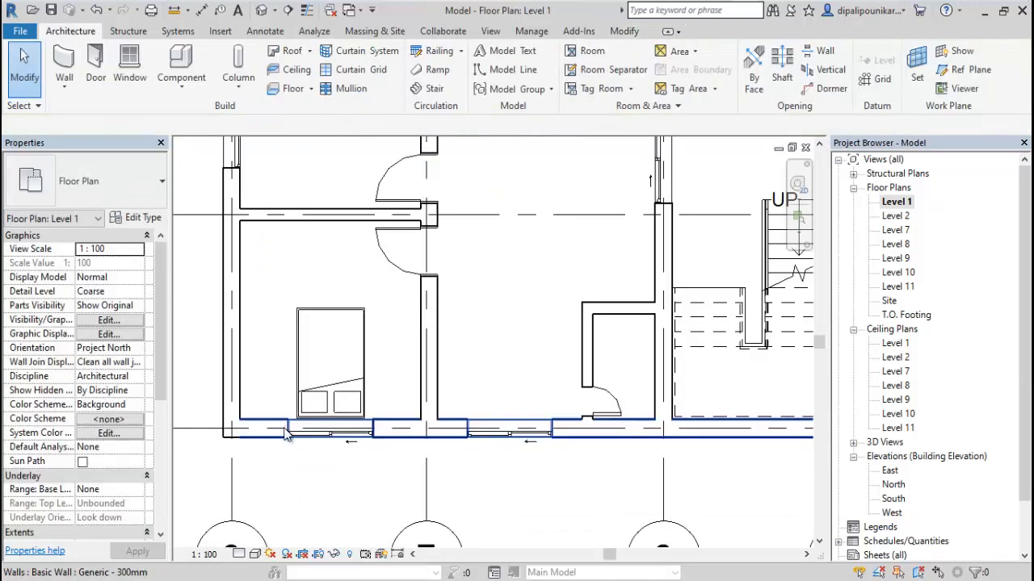
scroll(370, 408, "down", 1)
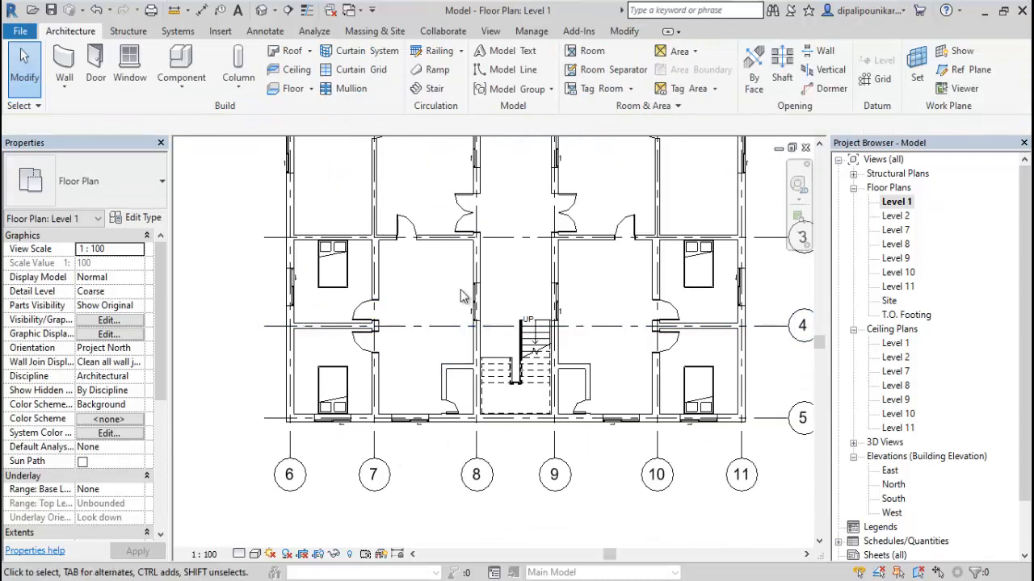
Examine the placed beds in the default 3D view, looking from above and close up at the one between grids 3–4.
left_click(262, 10)
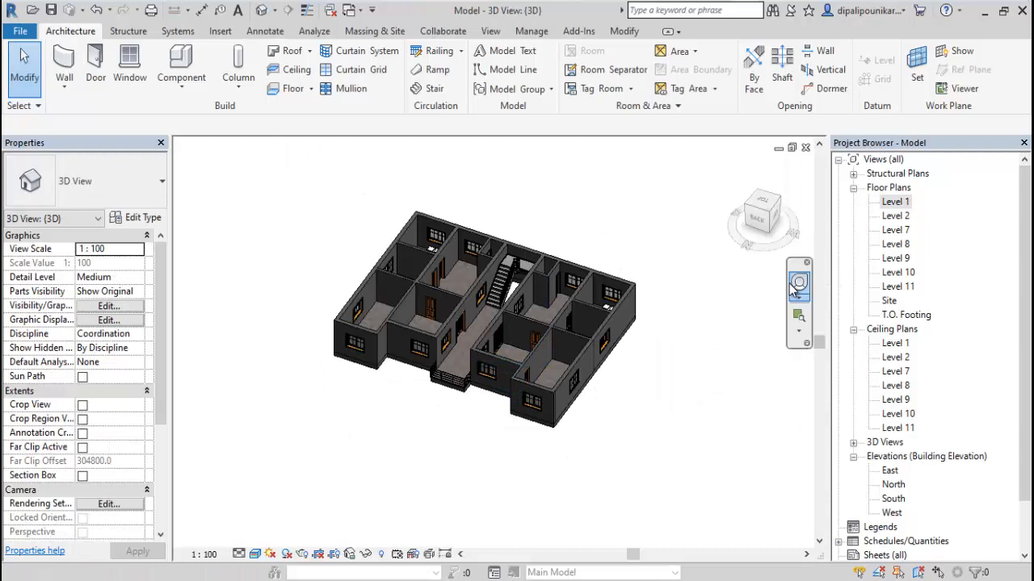
left_click(798, 282)
left_click_drag(646, 379, 442, 384)
left_click(499, 272)
scroll(496, 327, "up", 3)
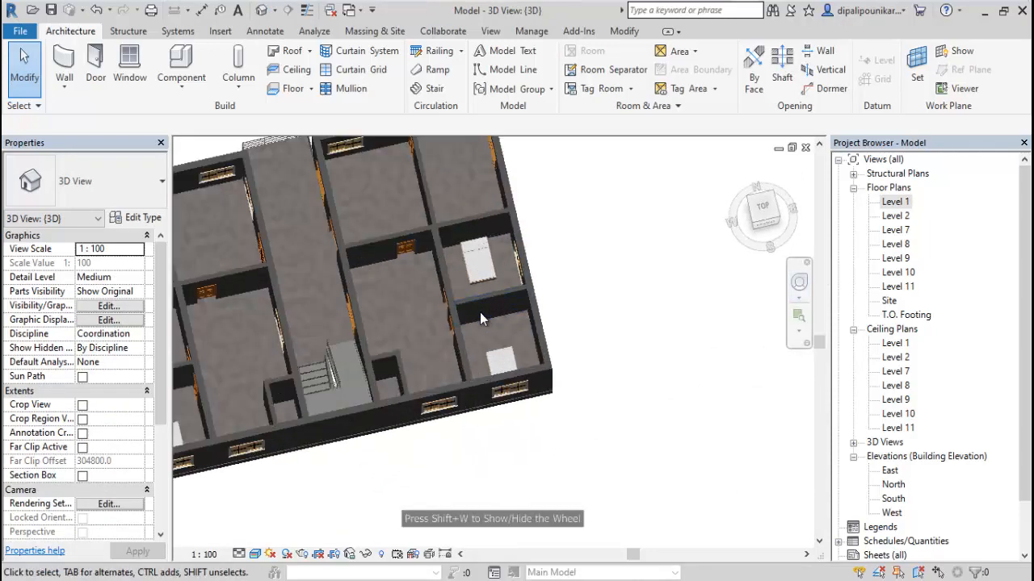
scroll(460, 323, "up", 6)
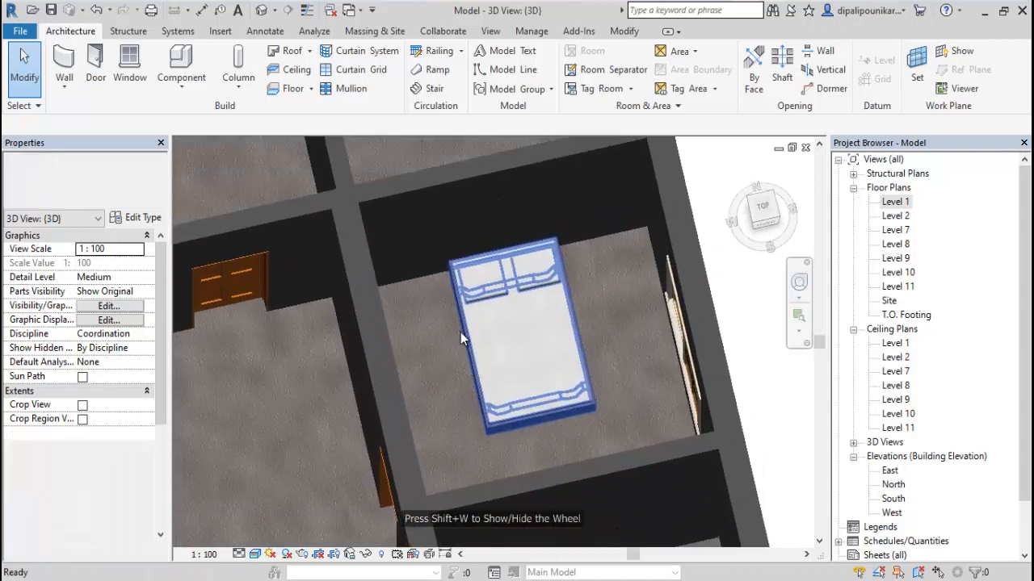
scroll(455, 399, "up", 2)
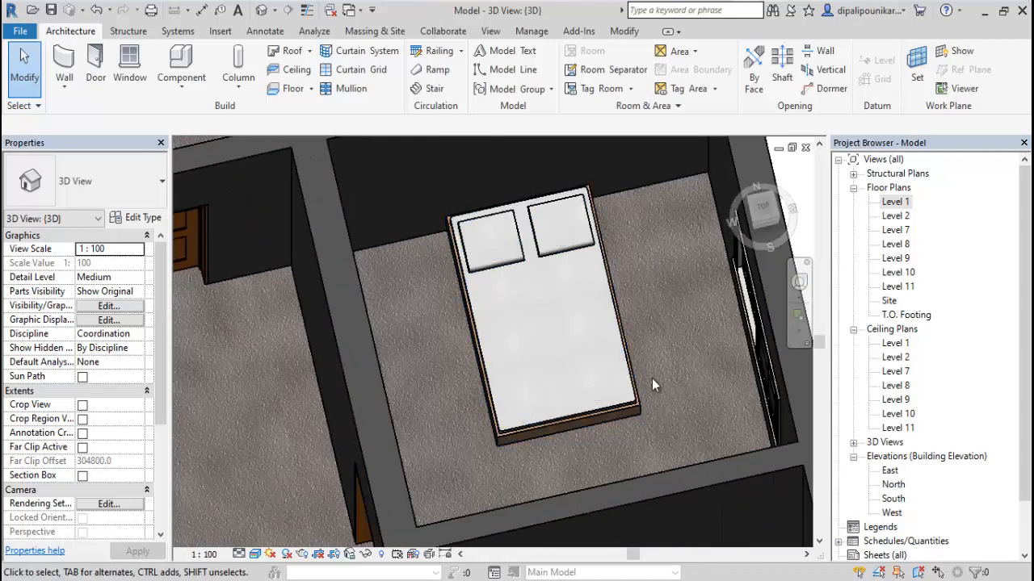
scroll(651, 378, "down", 6)
scroll(629, 422, "down", 3)
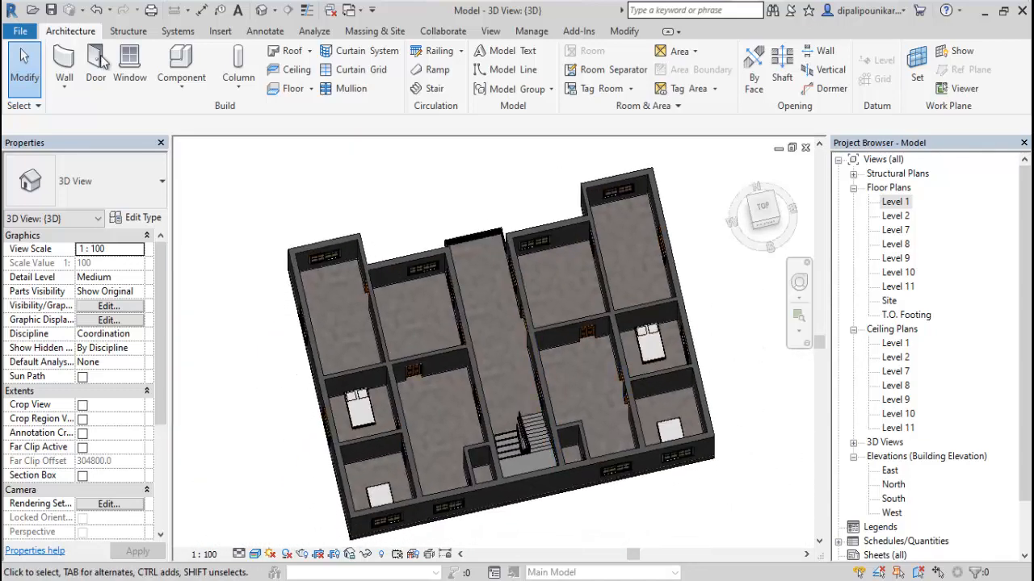
Save the model and expand the project's list of schedules and quantities.
left_click(51, 11)
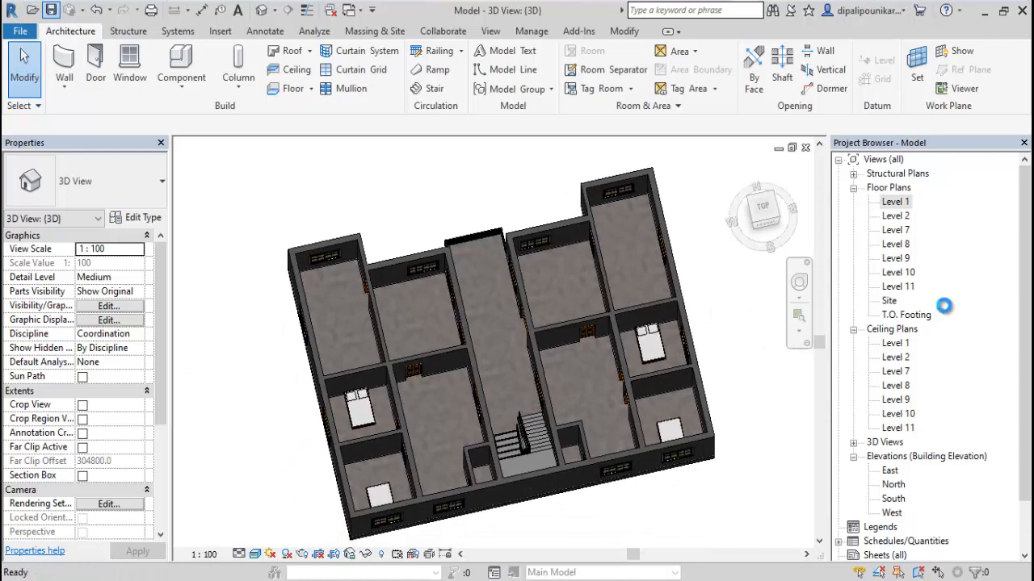
left_click_drag(1024, 264, 1021, 359)
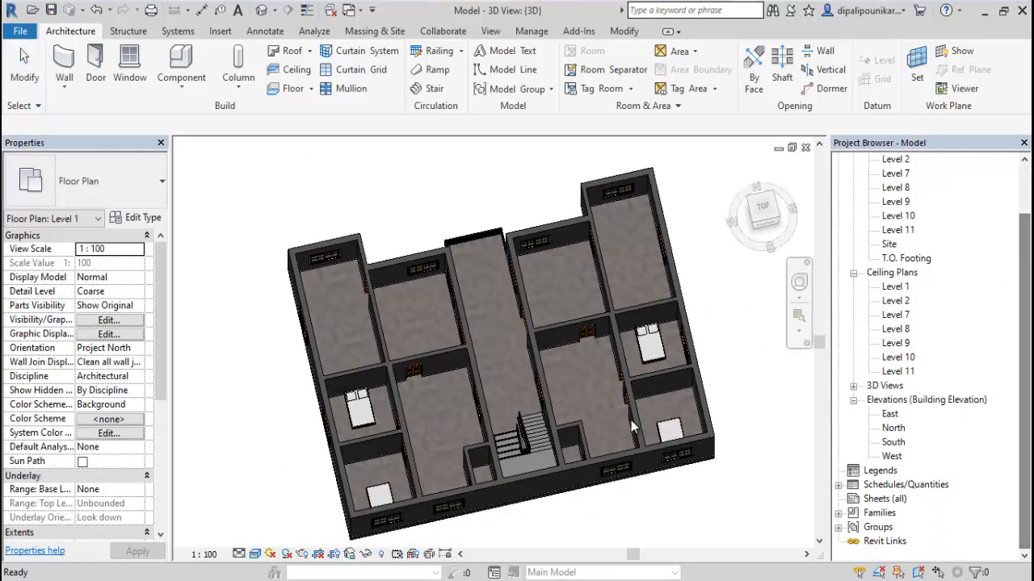
left_click(838, 485)
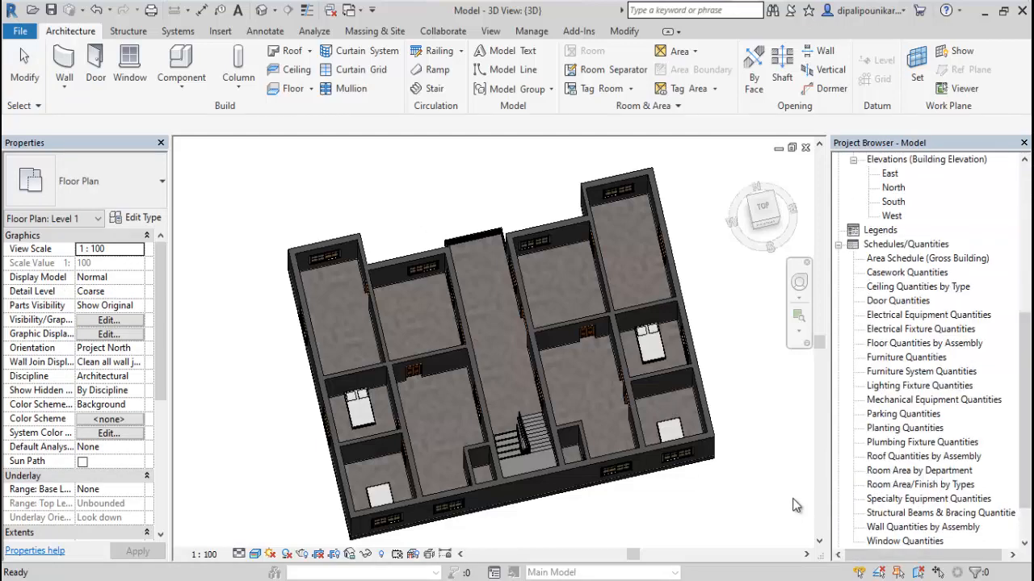
Review the Area Schedule (Gross Building), Casework Quantities, Ceiling Quantities by Type and Door Quantities schedules.
double_click(883, 259)
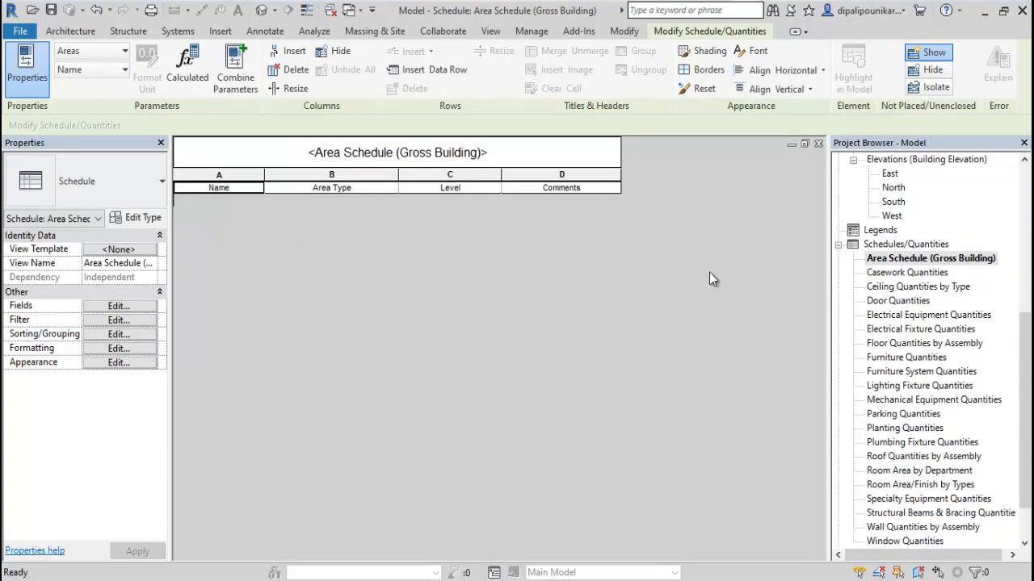
double_click(881, 273)
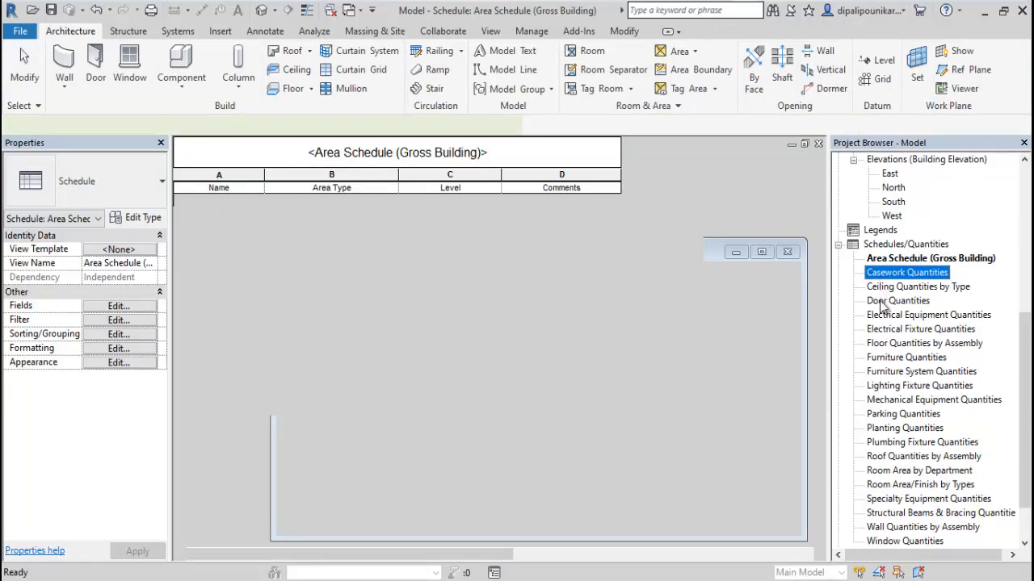
double_click(886, 288)
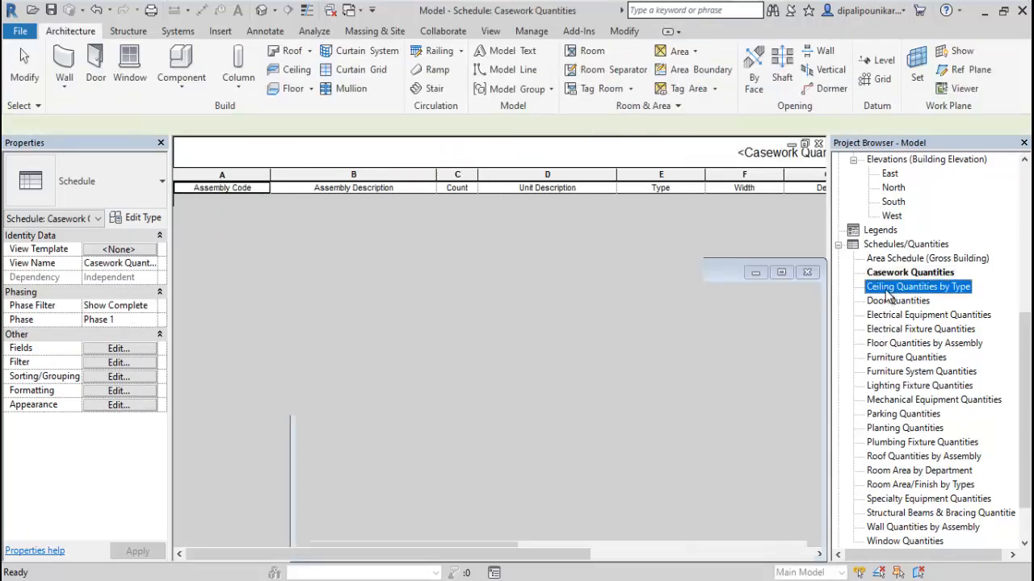
double_click(888, 301)
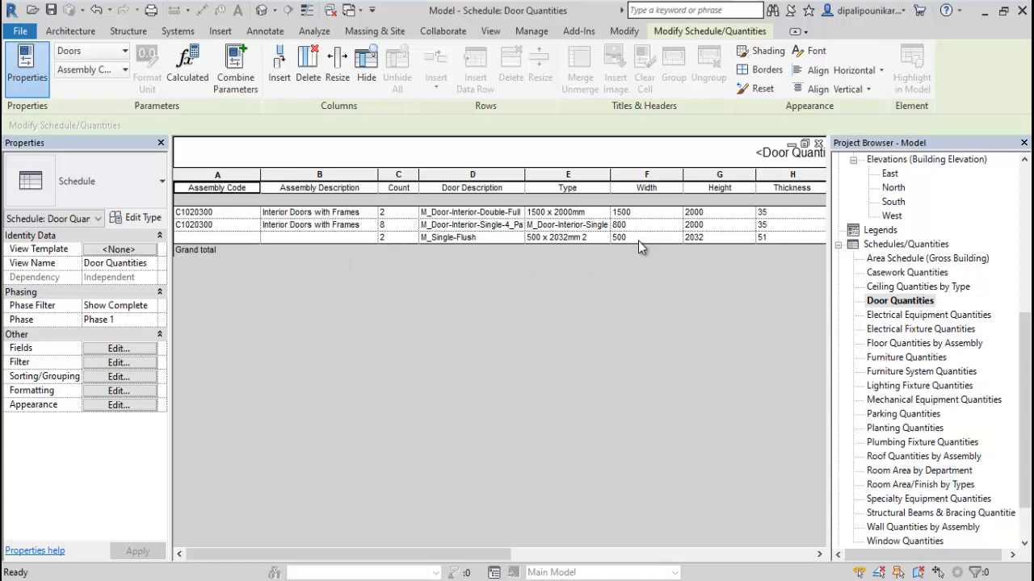
Review the remaining Door Quantities columns, then the Floor Quantities by Assembly, Furniture, Furniture System and Lighting Fixture Quantities schedules.
scroll(614, 517, "right", 5)
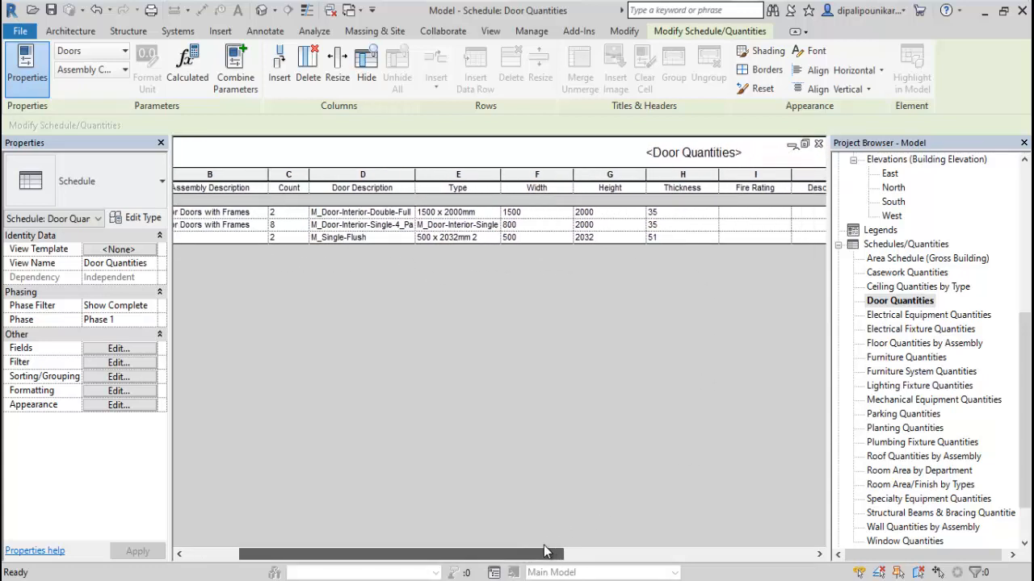
scroll(415, 507, "left", 5)
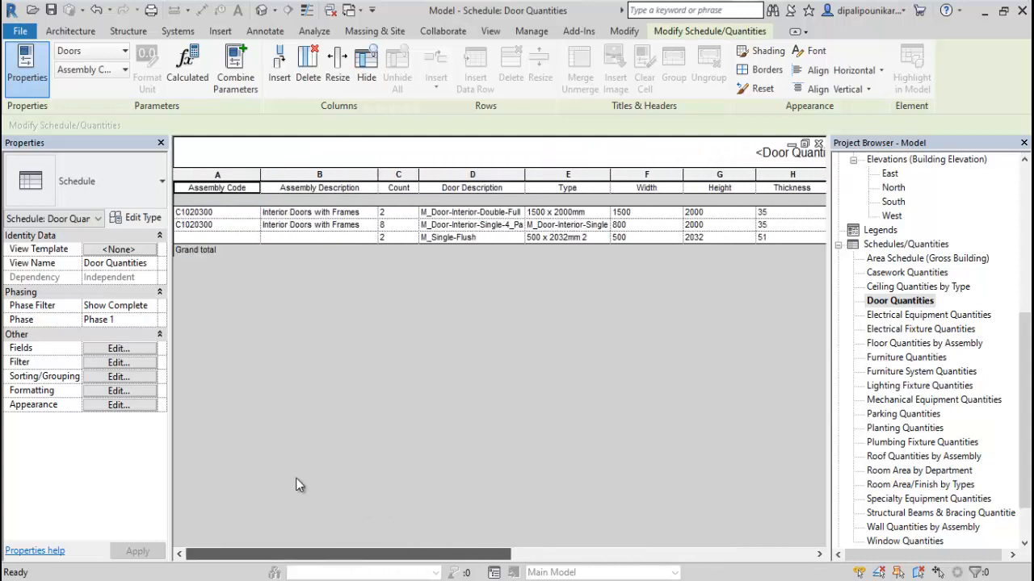
double_click(890, 347)
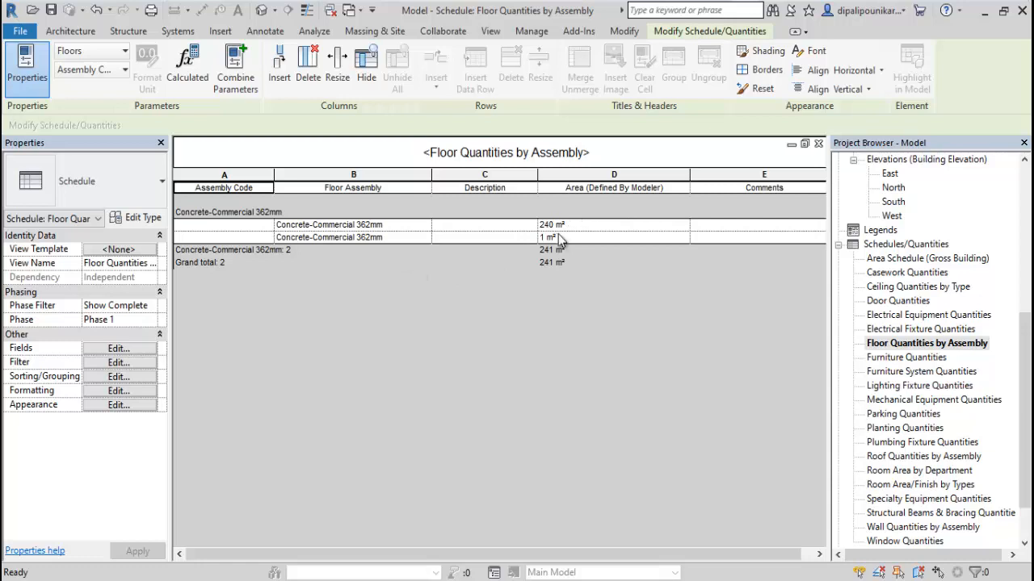
double_click(881, 360)
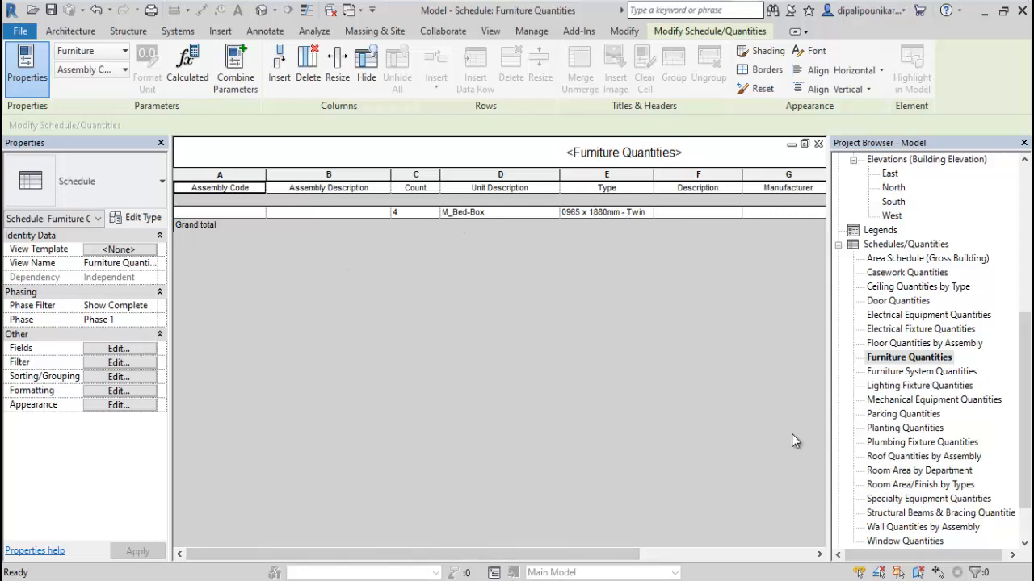
double_click(899, 373)
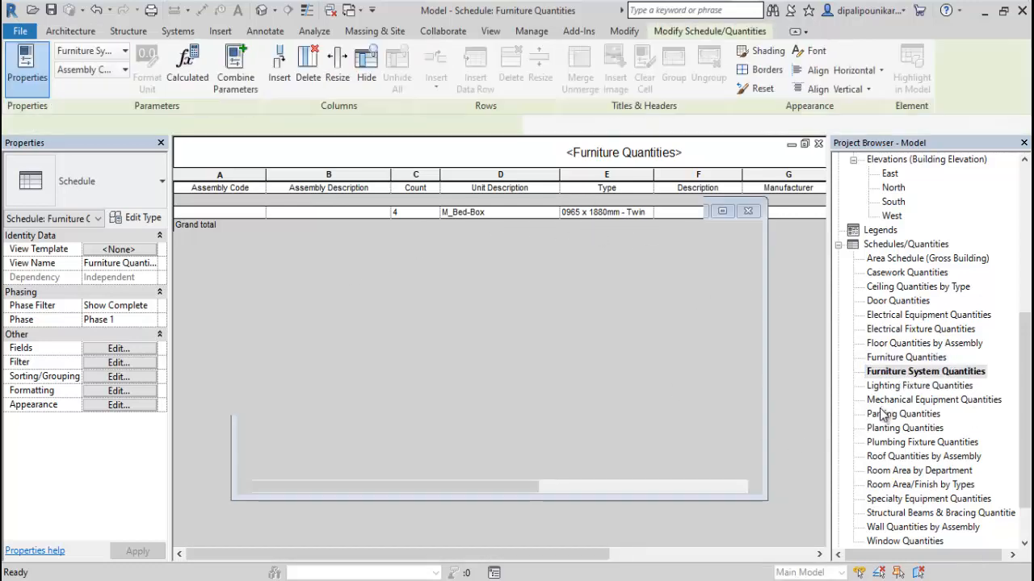
double_click(888, 386)
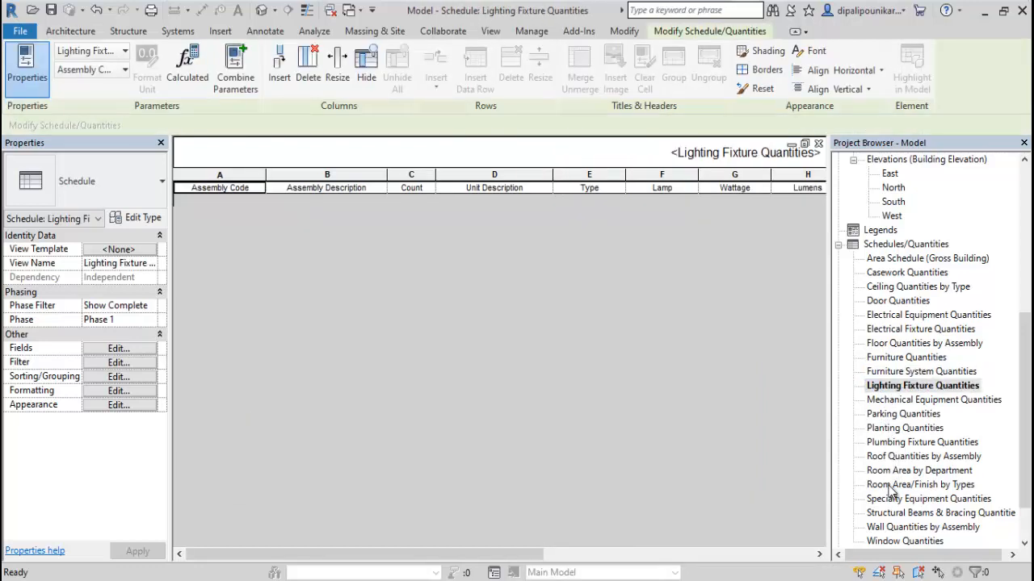
Review the Wall Quantities by Assembly and Window Quantities schedules.
double_click(873, 527)
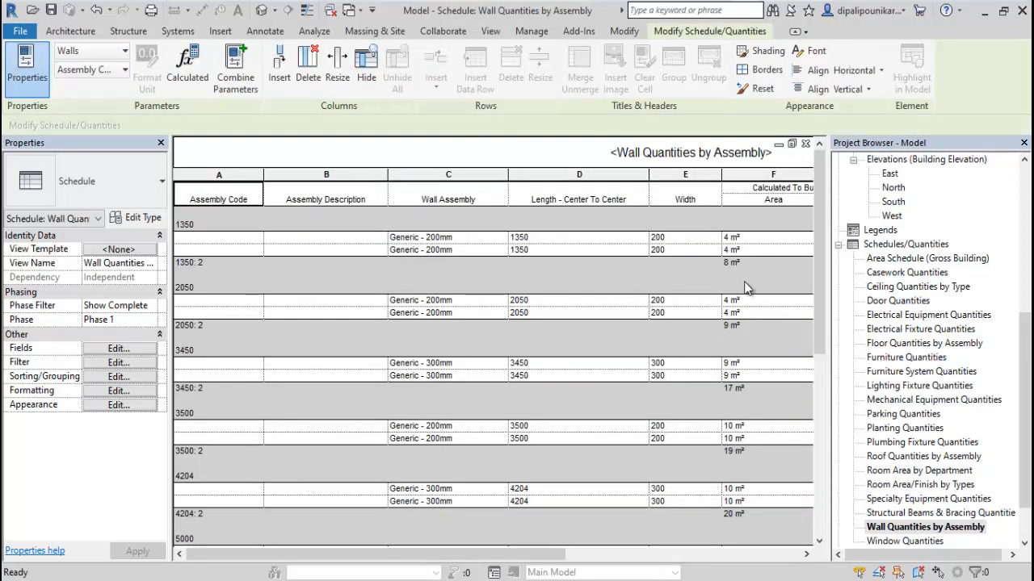
scroll(886, 440, "down", 1)
double_click(901, 500)
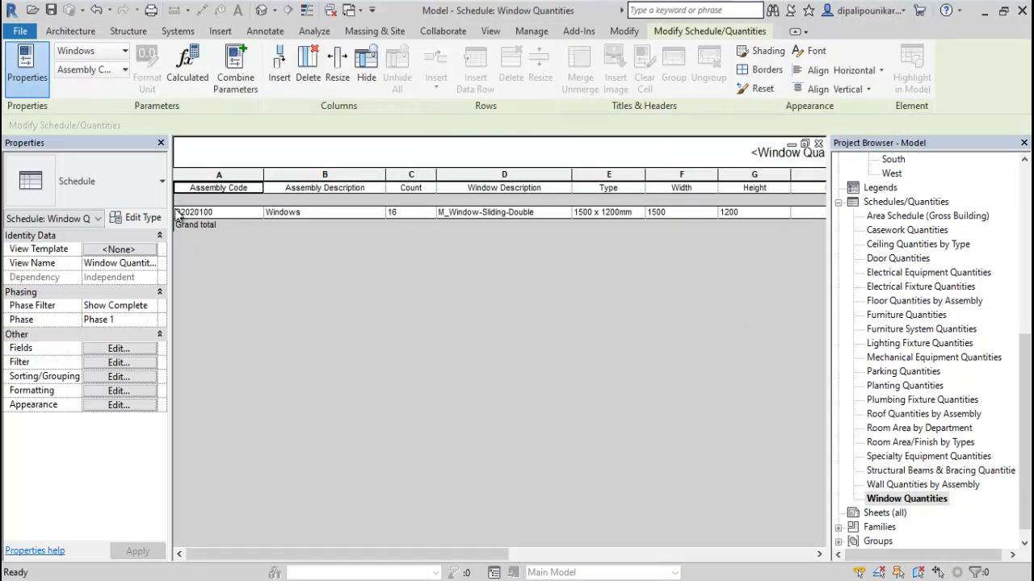
Open the Level 1 floor plan and draw a horizontal building section between grids 3 and 4, running from outside grid 6 to beyond grid 11.
left_click(73, 32)
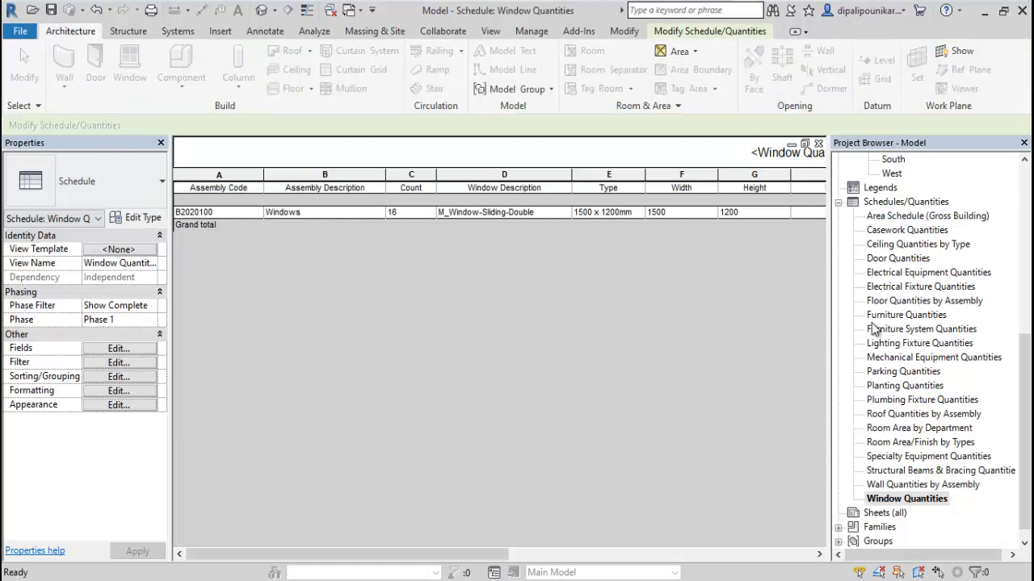
scroll(872, 327, "up", 8)
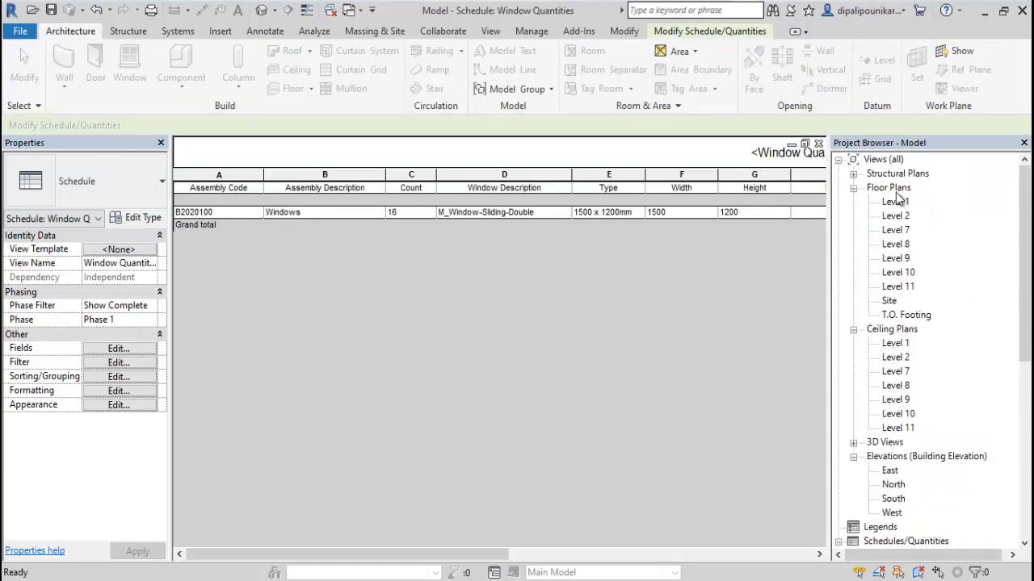
double_click(895, 203)
scroll(316, 265, "down", 3)
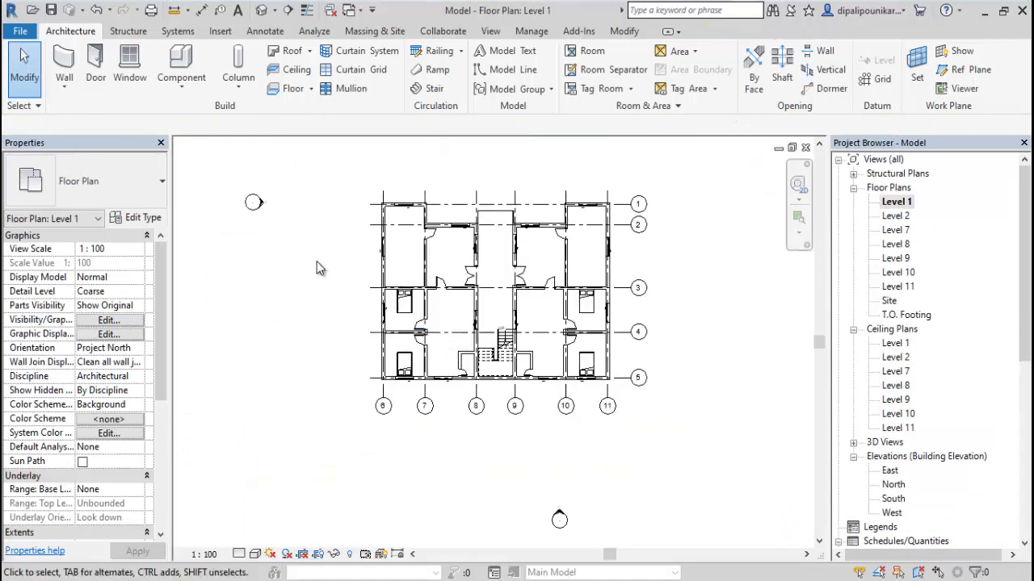
left_click(288, 9)
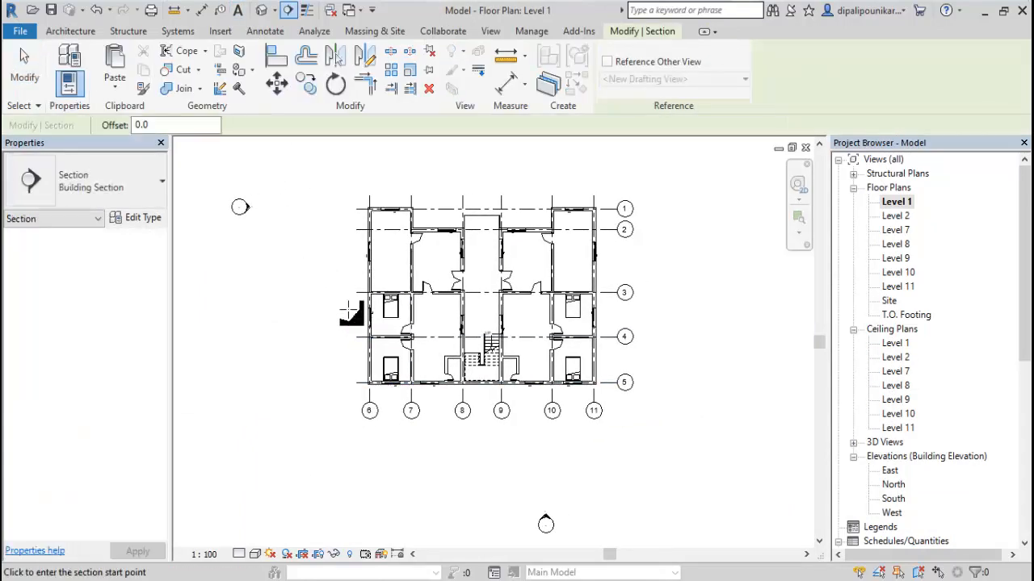
left_click(349, 309)
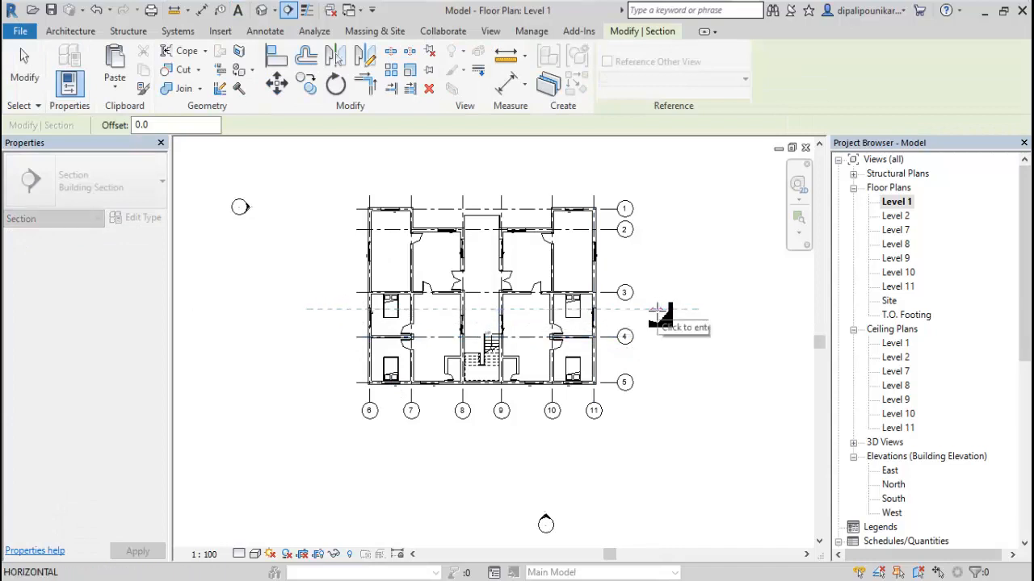
left_click(660, 277)
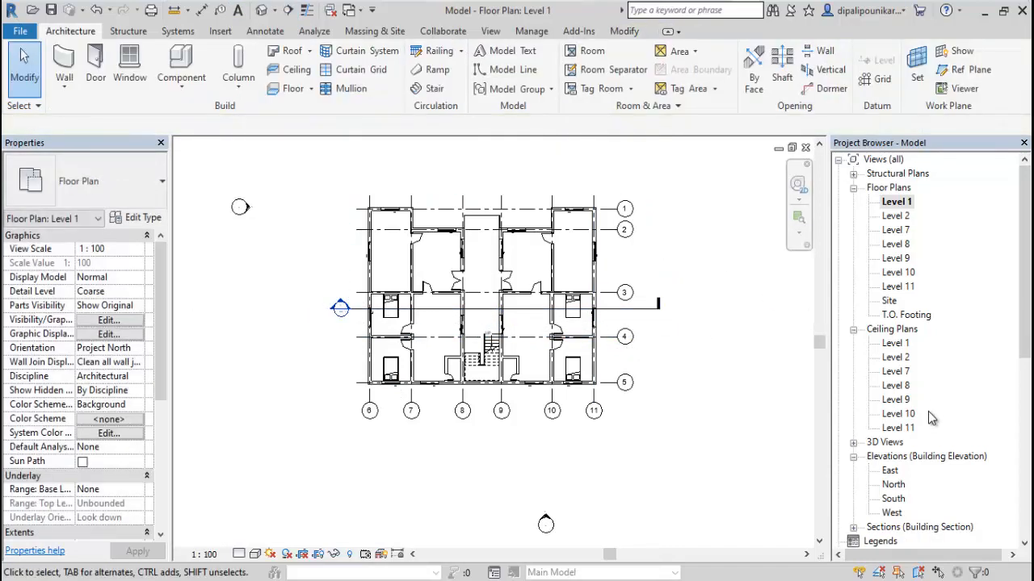
Expand the project's building sections and open the Section 1 view.
scroll(876, 457, "down", 3)
left_click(853, 415)
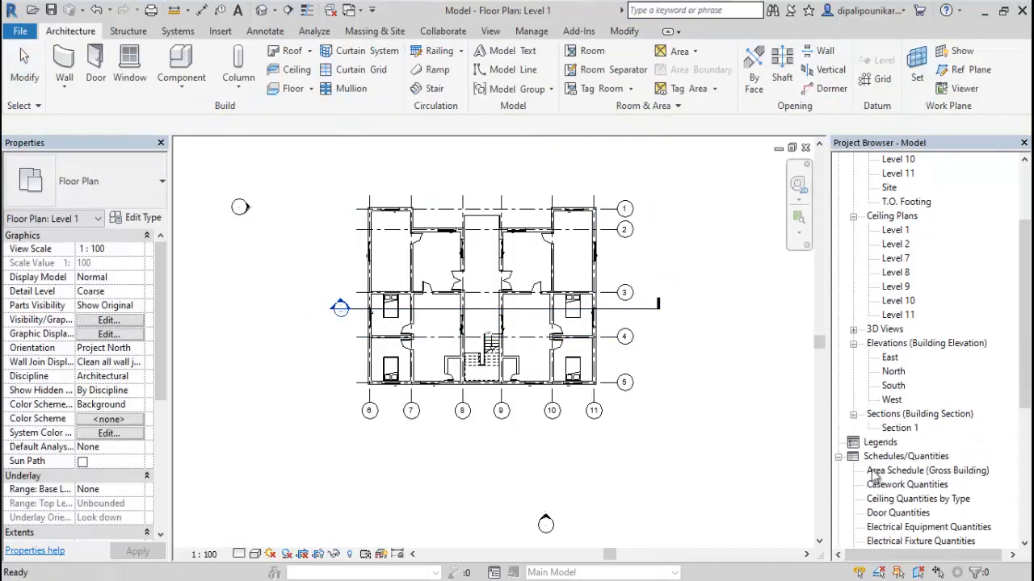
double_click(897, 428)
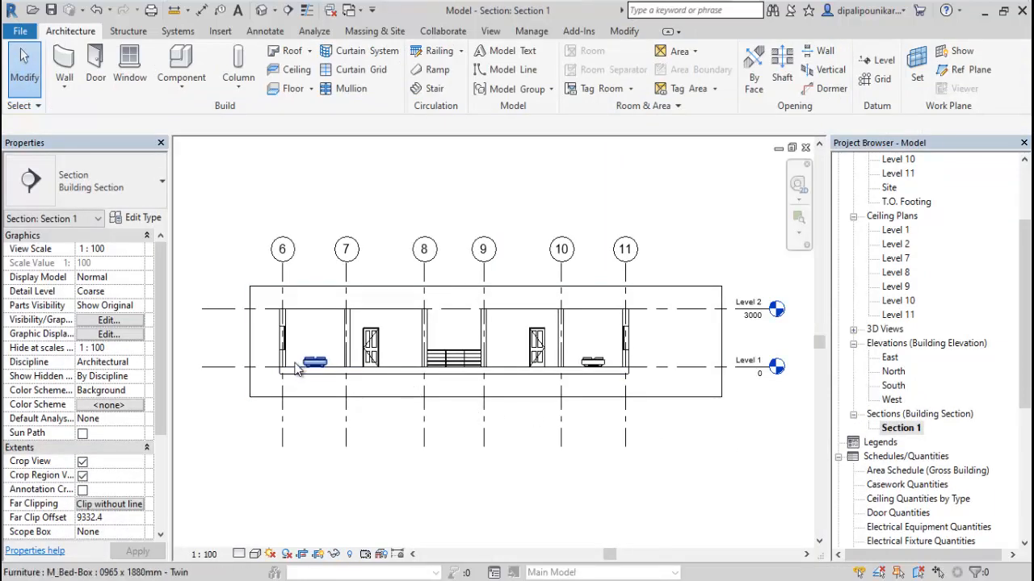
Examine the section from grid 6 to grid 11, checking how the beds, doors, walls and stair railing sit on the Level 1 floor.
scroll(302, 376, "up", 2)
scroll(366, 391, "up", 3)
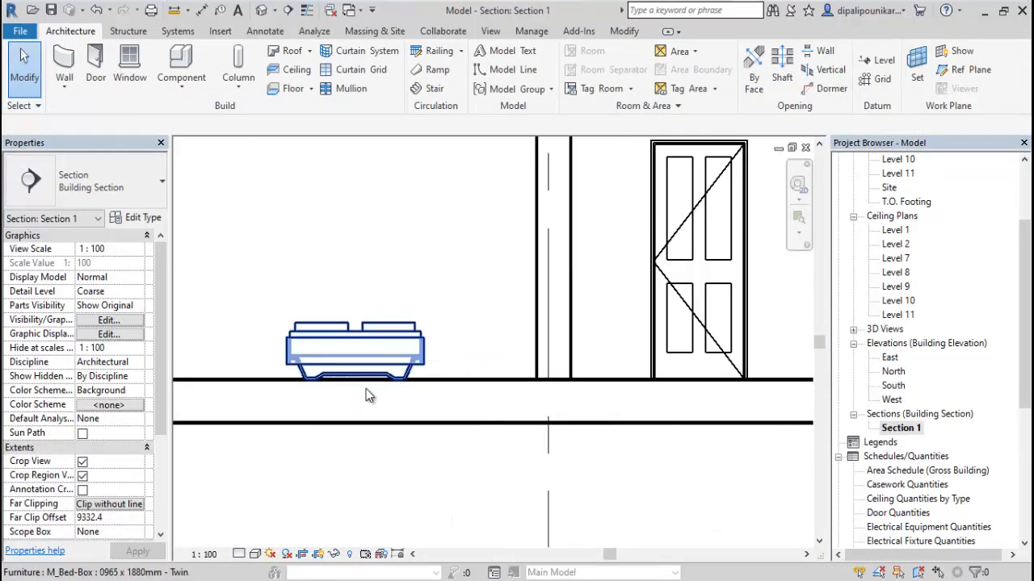
scroll(614, 462, "down", 3)
middle_click_drag(710, 504, 423, 463)
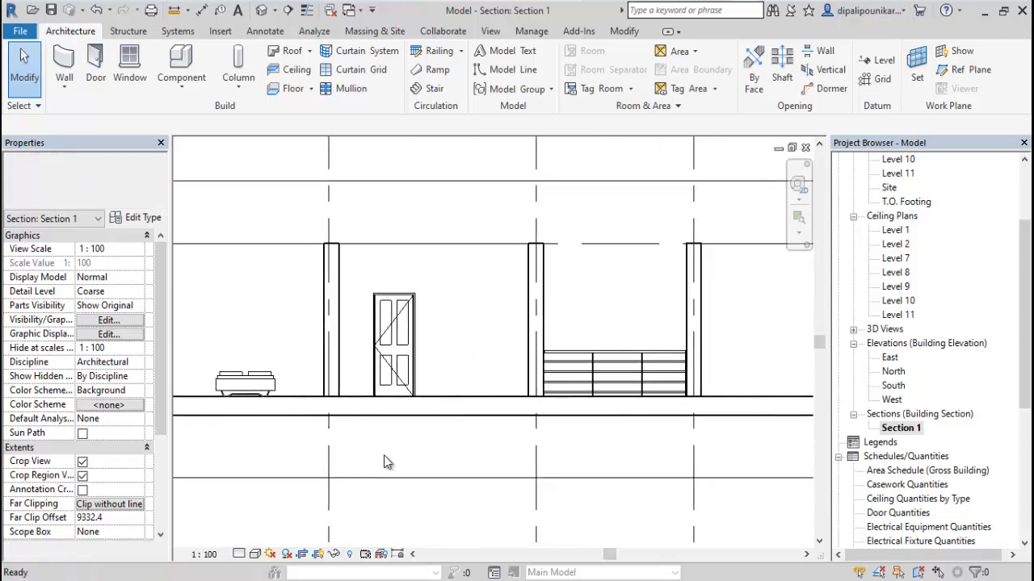
middle_click_drag(649, 412, 295, 383)
middle_click_drag(601, 368, 546, 371)
scroll(546, 371, "up", 1)
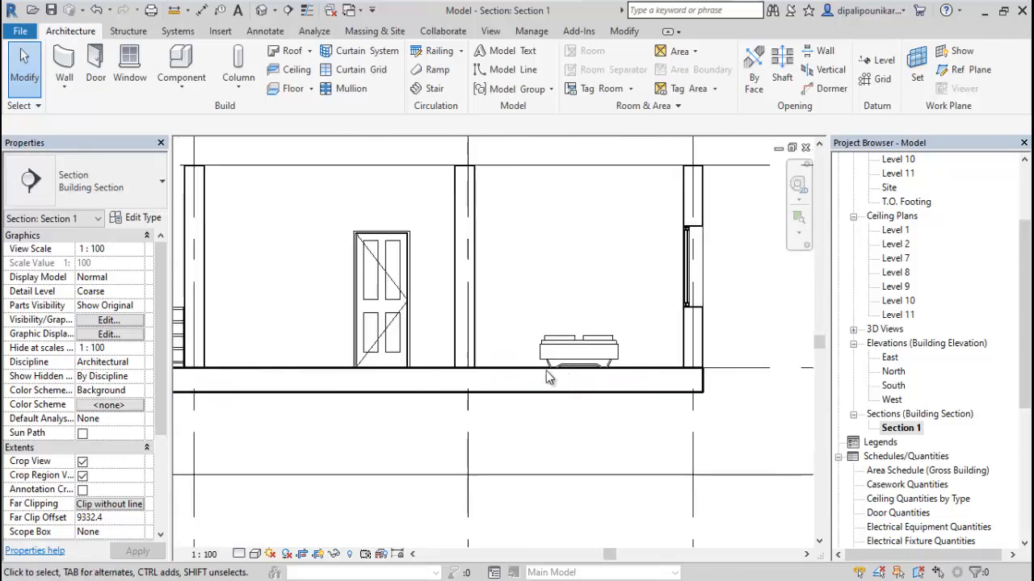
scroll(574, 483, "down", 1)
middle_click_drag(526, 440, 662, 485)
scroll(533, 460, "down", 1)
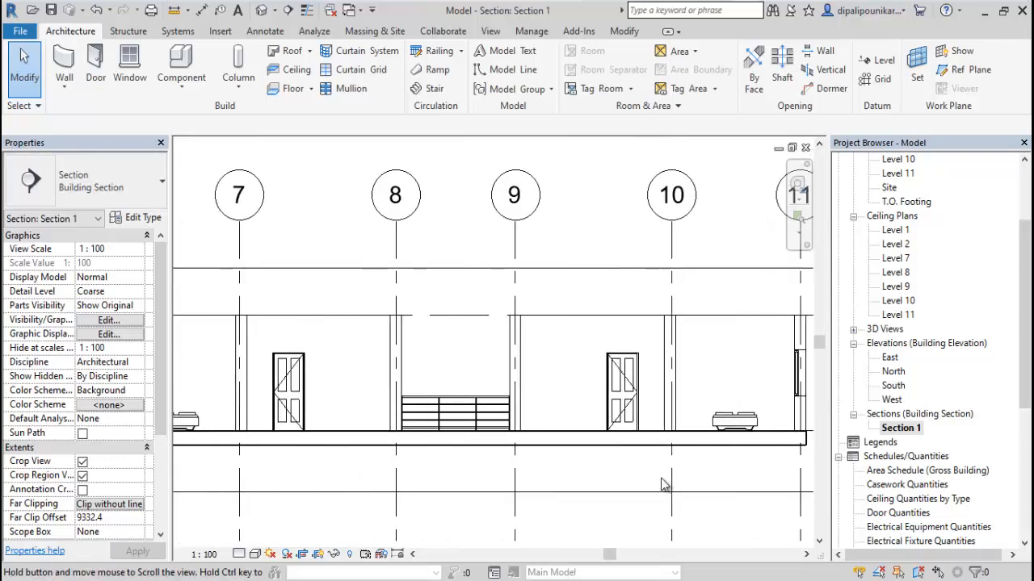
scroll(640, 476, "down", 2)
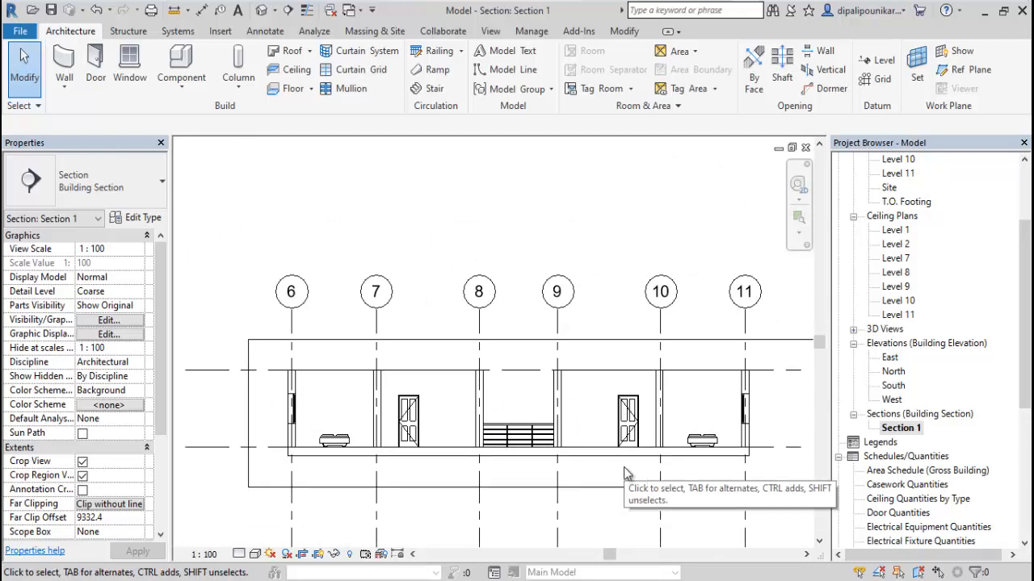